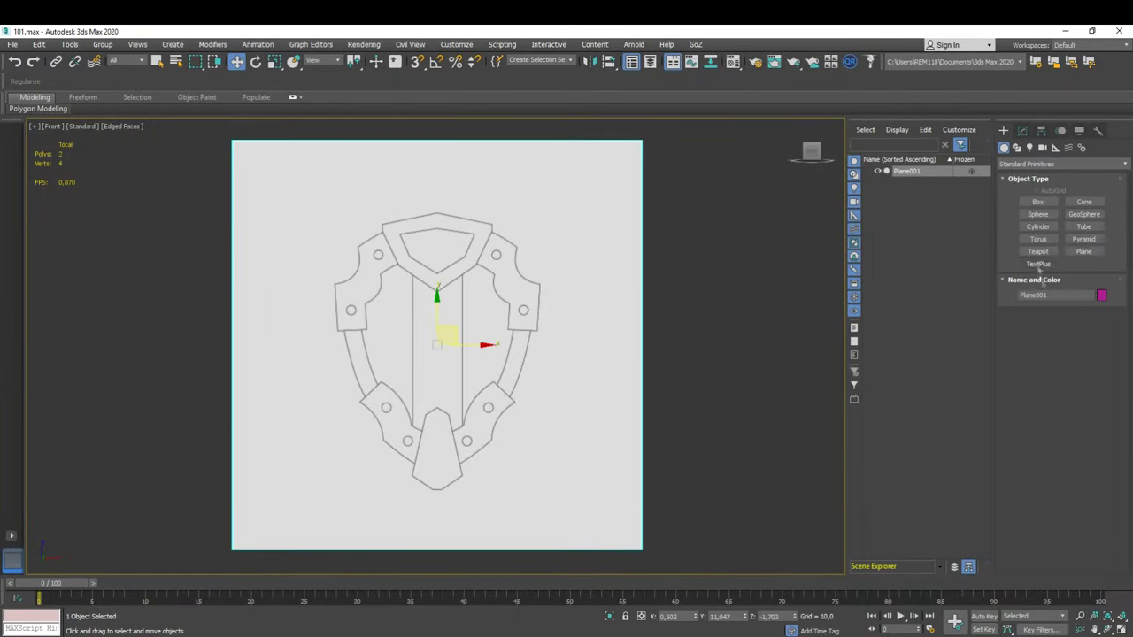
# Step: Draw a small plane in the front view and place it over the shield's top band
pyautogui.click(1084, 252)
pyautogui.moveTo(649, 187)
pyautogui.mouseDown()
pyautogui.moveTo(705, 250)
pyautogui.moveTo(469, 239)
pyautogui.mouseUp()
pyautogui.press('m')
pyautogui.click(858, 141)
pyautogui.press('w')
pyautogui.rightClick(478, 239)
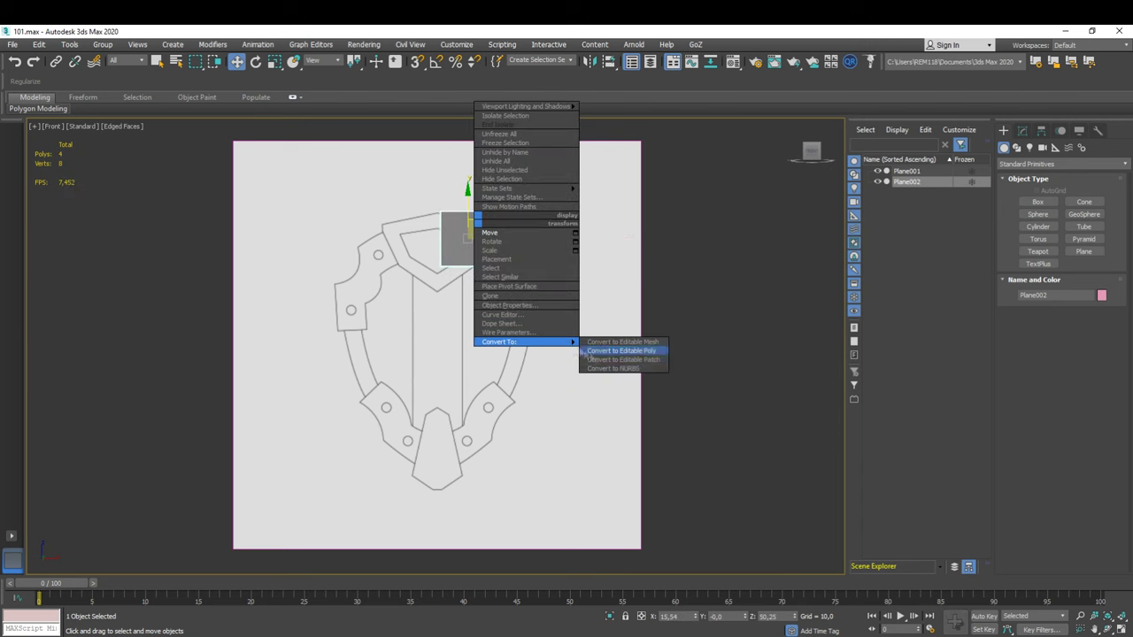
# Step: Convert the plane to an editable poly and maximize the front view
pyautogui.click(611, 346)
pyautogui.press('m')
pyautogui.click(857, 141)
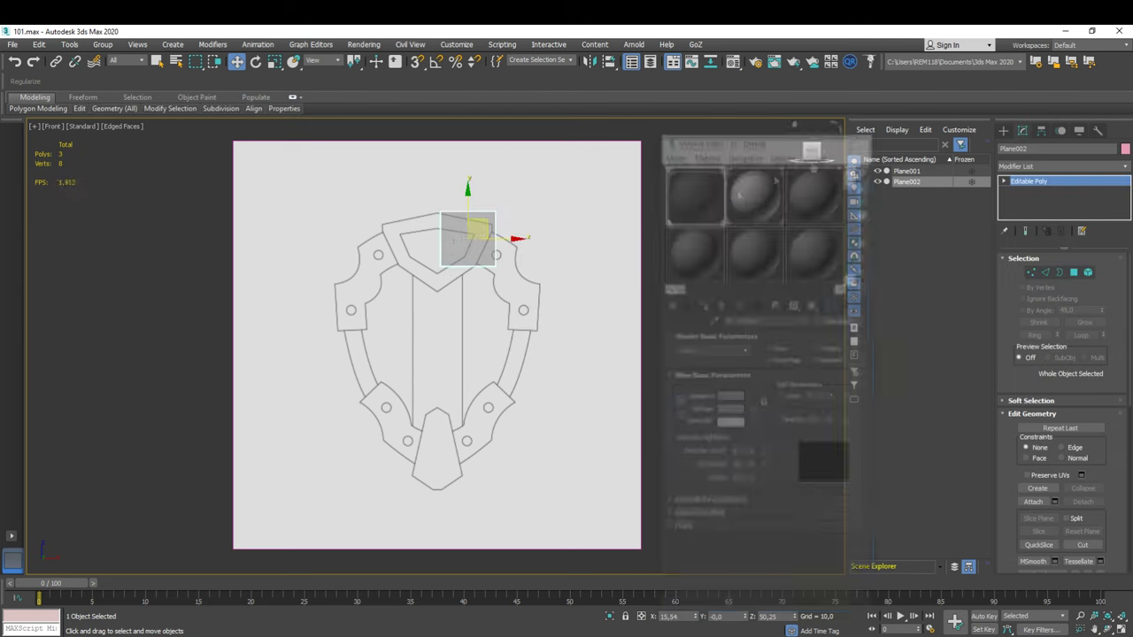
pyautogui.hotkey('alt', 'w')
pyautogui.scroll(3, 531, 283)
# Step: Fit the plane's corner vertices onto the outline of the shield's top band
pyautogui.press('1')
pyautogui.moveTo(443, 195); pyautogui.dragTo(557, 386)
pyautogui.press('F12')
pyautogui.press('F12')
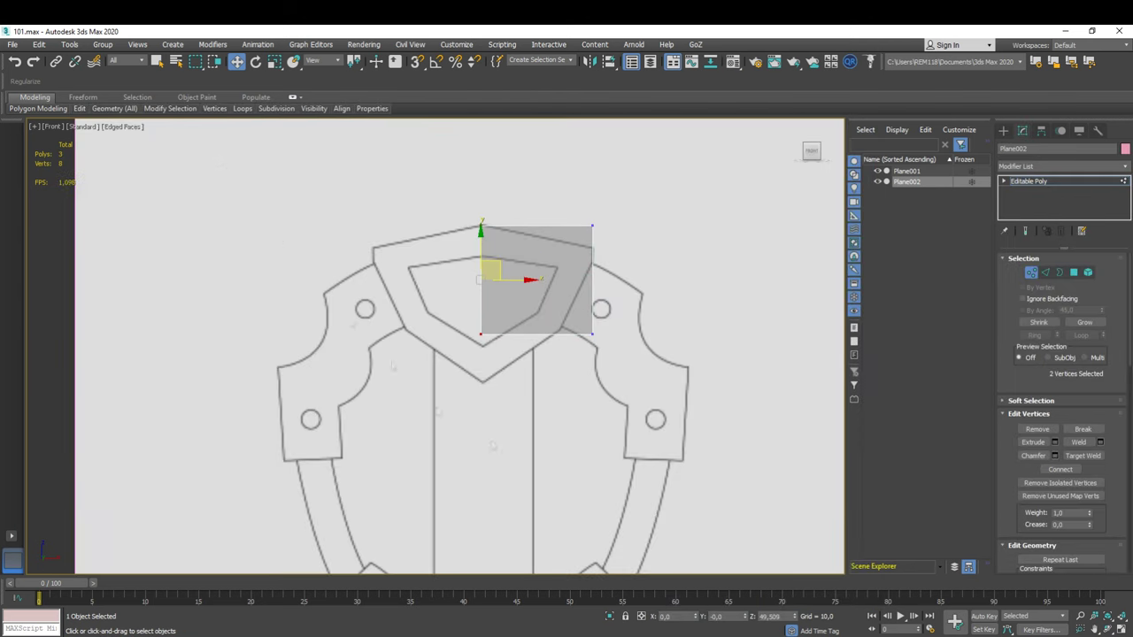
pyautogui.scroll(3, 442, 265)
pyautogui.scroll(-3, 443, 266)
pyautogui.press('1')
pyautogui.moveTo(462, 230); pyautogui.dragTo(466, 263)
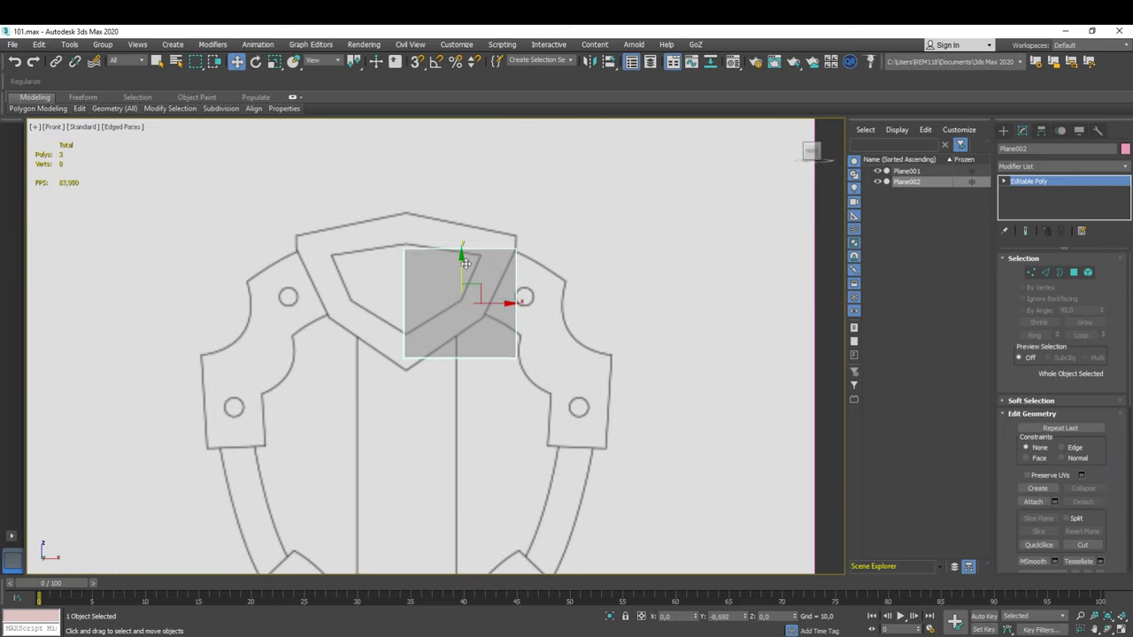
pyautogui.press('1')
pyautogui.click(405, 250)
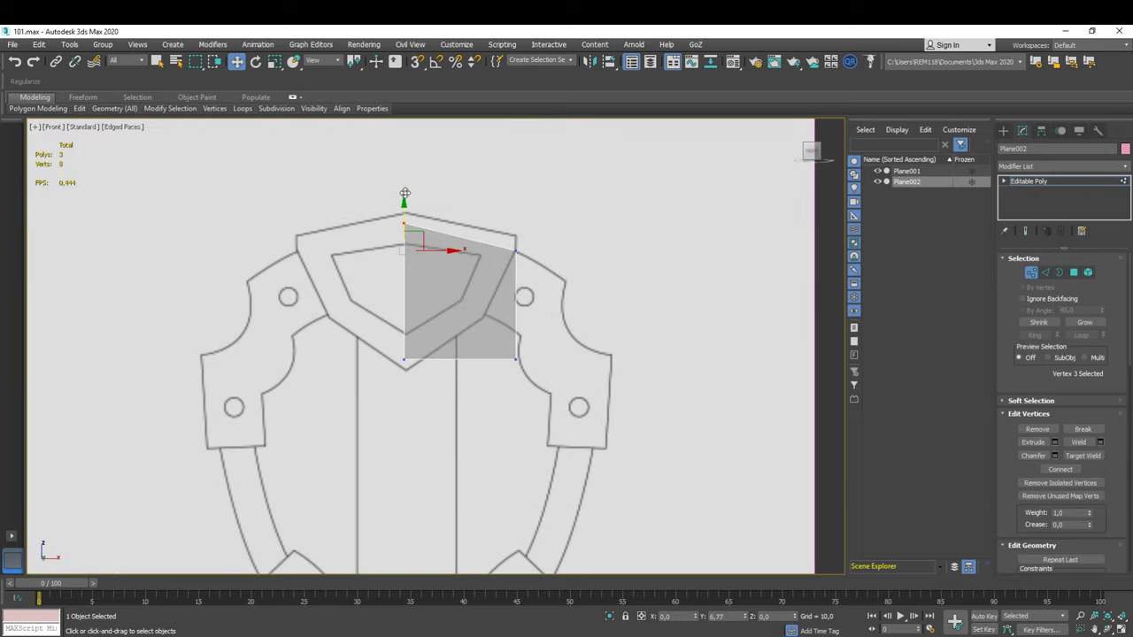
pyautogui.moveTo(546, 330); pyautogui.dragTo(538, 379)
pyautogui.moveTo(535, 352); pyautogui.dragTo(503, 294)
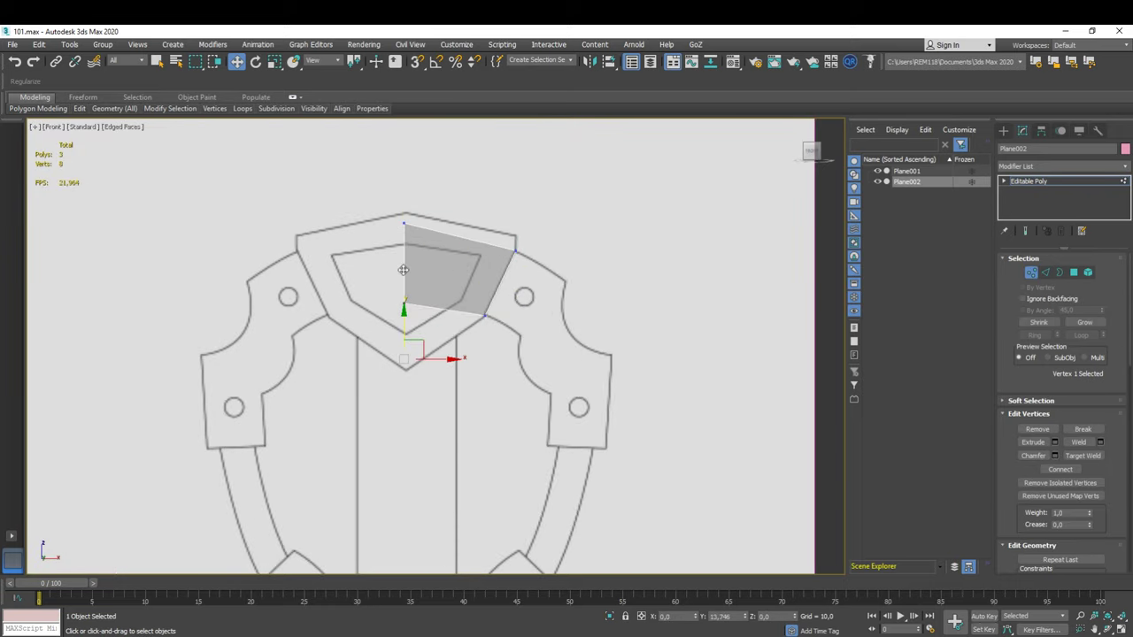
# Step: Extend the strip along the rim by extruding new polygons from its end edges
pyautogui.press('2')
pyautogui.moveTo(456, 226); pyautogui.dragTo(428, 356)
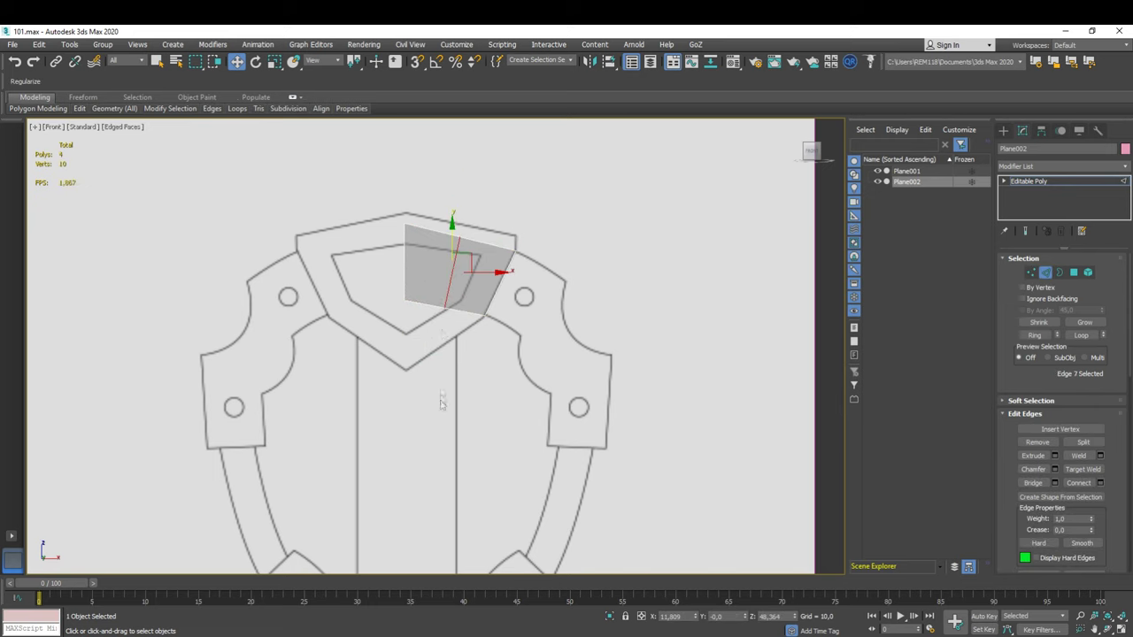
pyautogui.scroll(5, 506, 284)
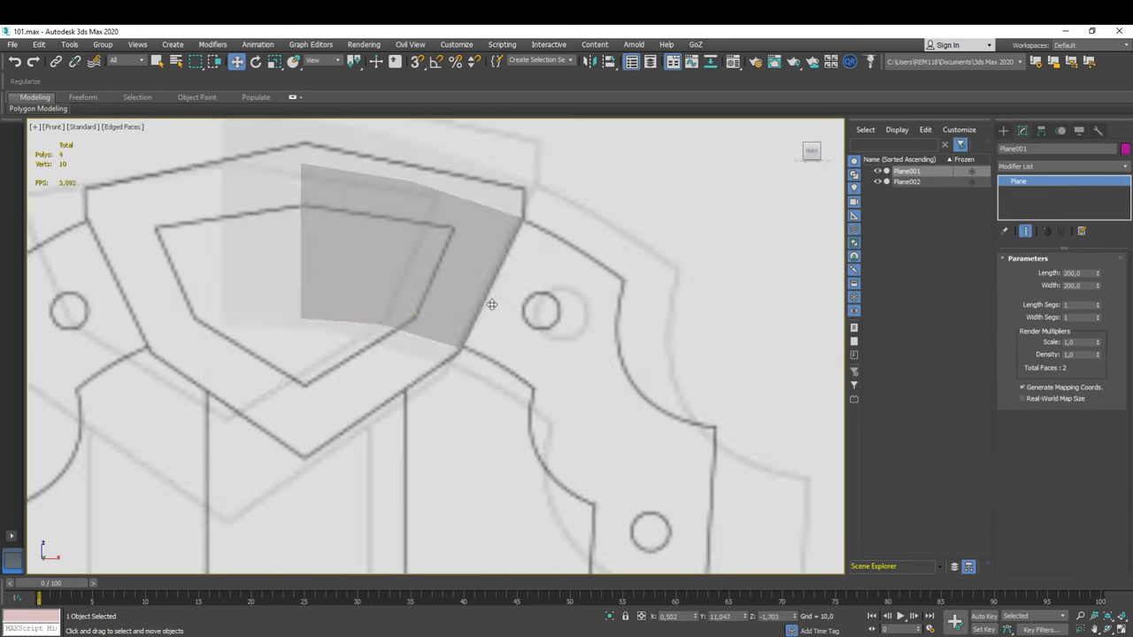
pyautogui.moveTo(518, 297)
pyautogui.keyDown('shift'); pyautogui.mouseDown()
pyautogui.moveTo(563, 294)
pyautogui.moveTo(611, 331)
pyautogui.mouseUp(); pyautogui.keyUp('shift')
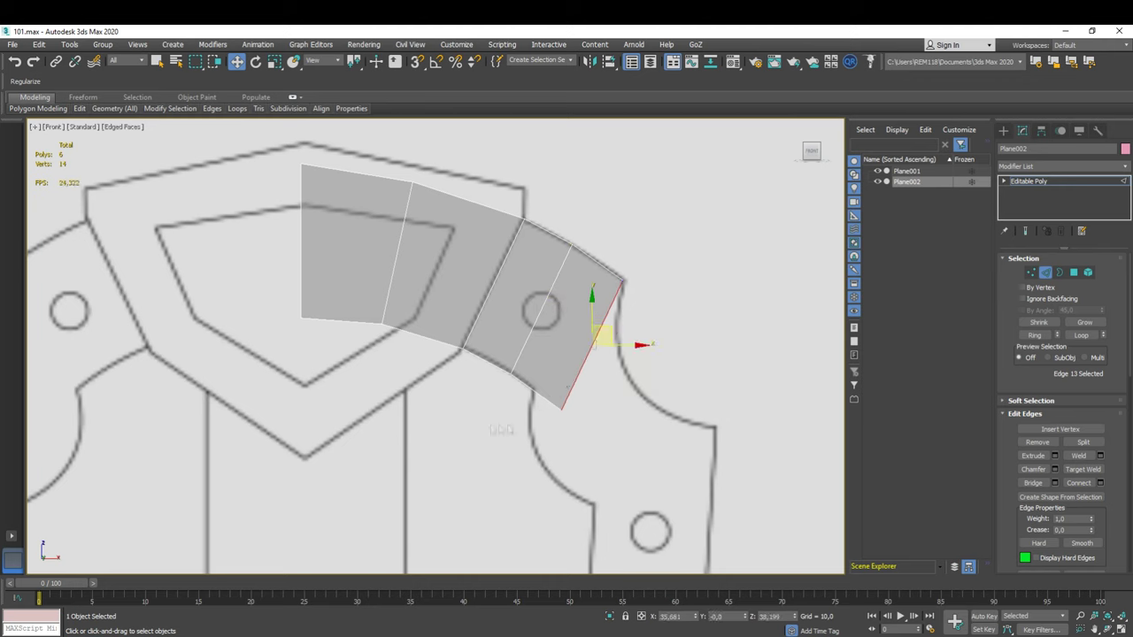
pyautogui.press('1')
pyautogui.click(561, 408)
pyautogui.moveTo(518, 349); pyautogui.dragTo(507, 317, button='middle')
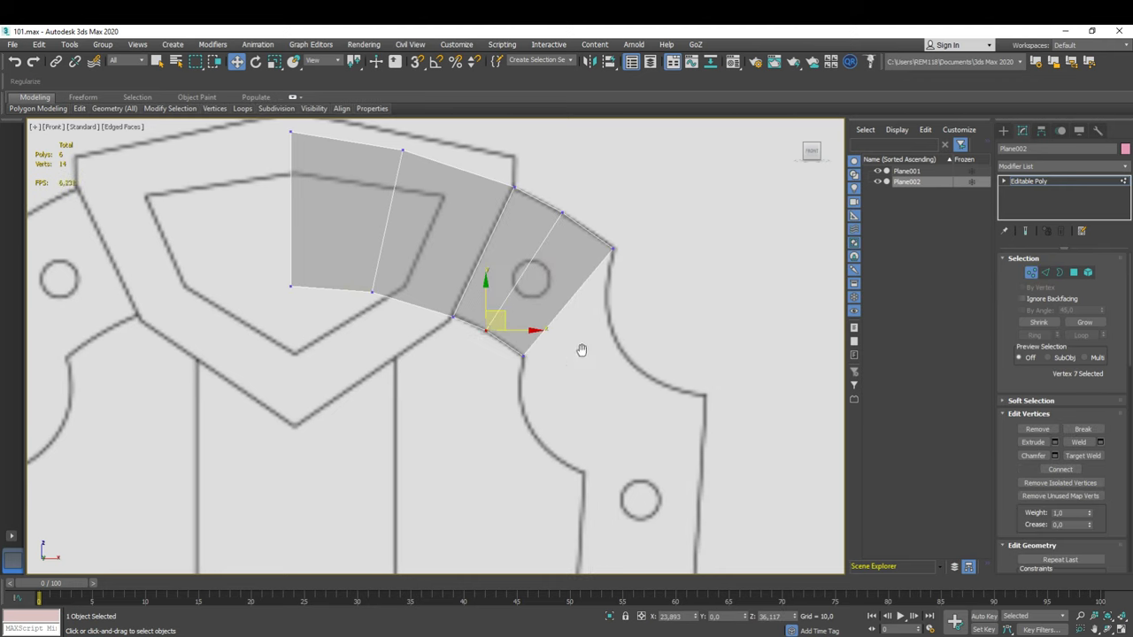
pyautogui.press('2')
pyautogui.moveTo(578, 331)
pyautogui.keyDown('shift'); pyautogui.mouseDown()
pyautogui.moveTo(589, 384)
pyautogui.moveTo(620, 418)
pyautogui.mouseUp(); pyautogui.keyUp('shift')
# Step: Extrude one more face from the strip's bottom edge down over the lower plate
pyautogui.press('1')
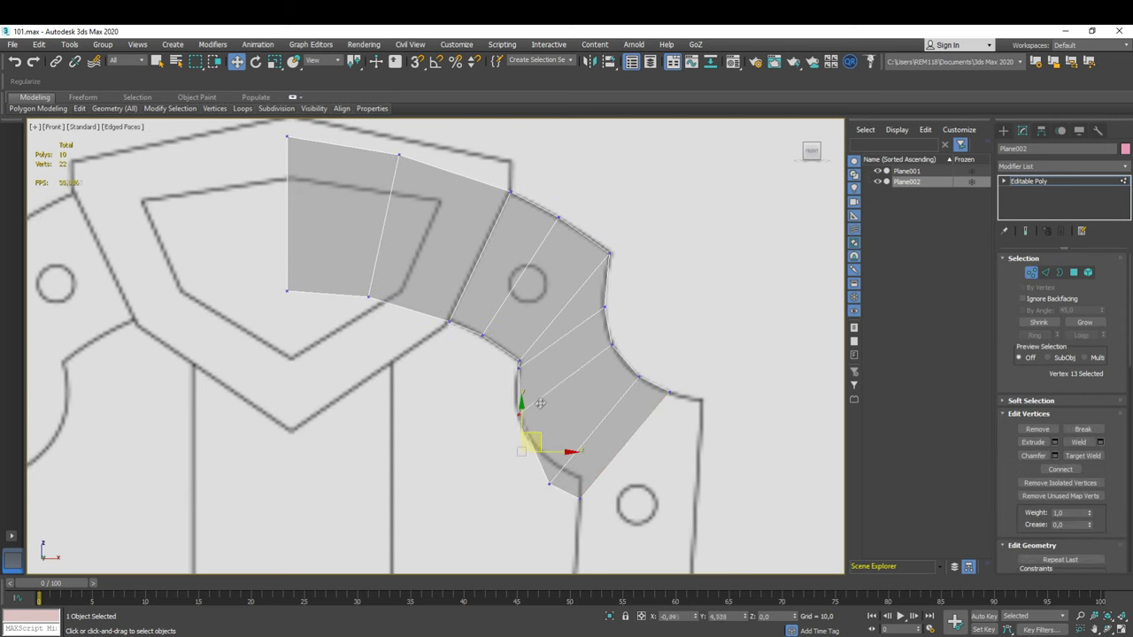
pyautogui.moveTo(596, 460); pyautogui.dragTo(557, 432, button='middle')
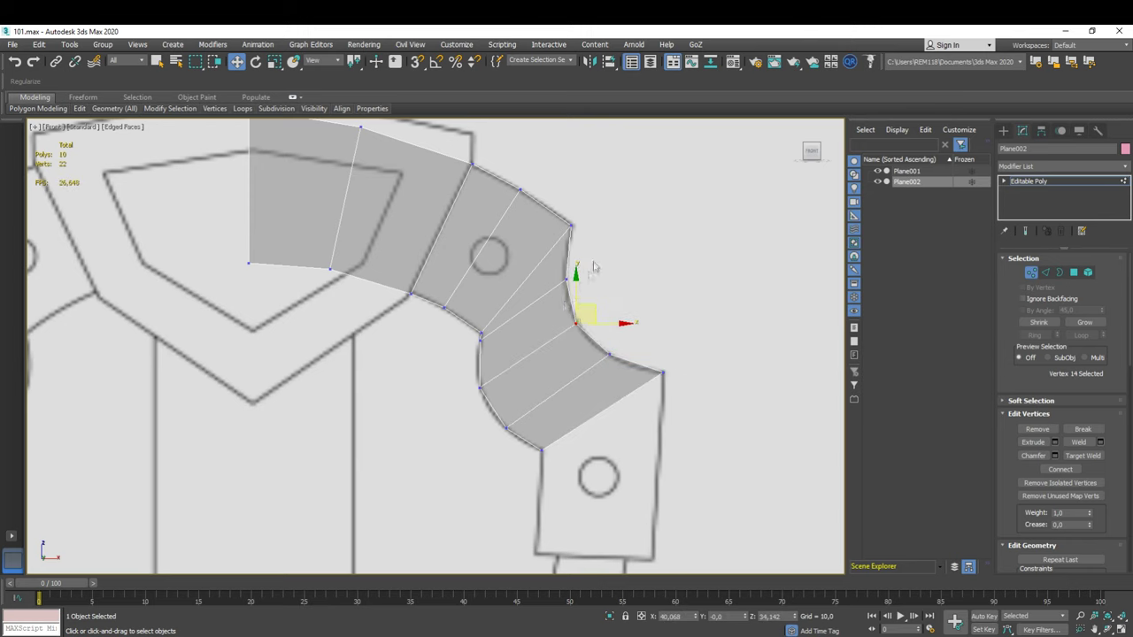
pyautogui.moveTo(627, 345); pyautogui.dragTo(599, 264, button='middle')
pyautogui.press('2')
pyautogui.keyDown('shift'); pyautogui.moveTo(592, 322); pyautogui.dragTo(591, 422); pyautogui.keyUp('shift')
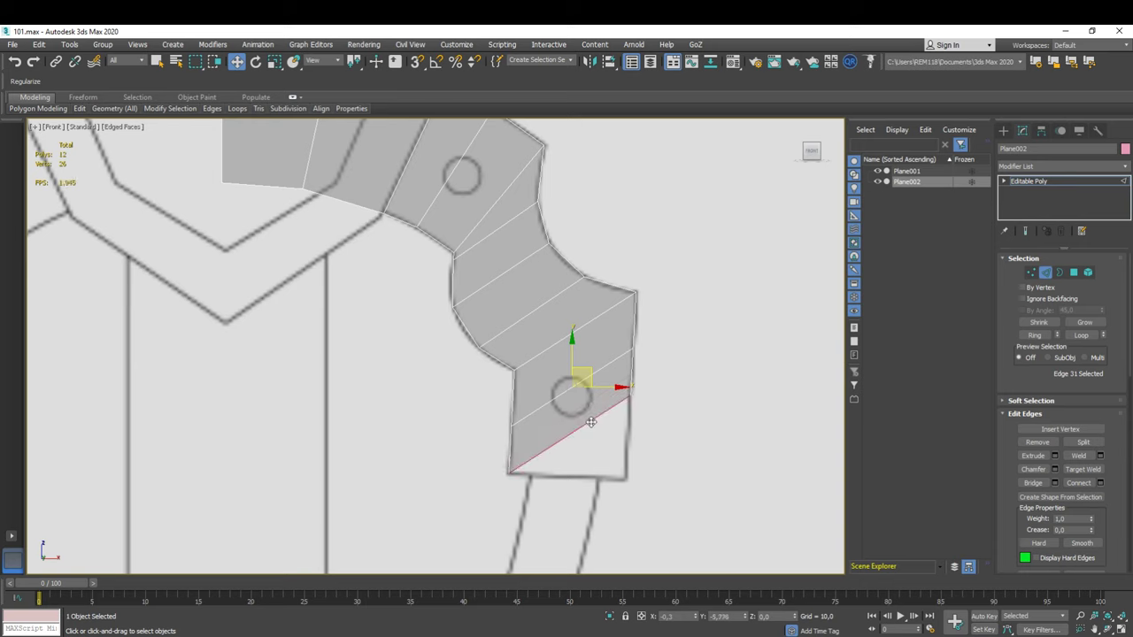
pyautogui.press('1')
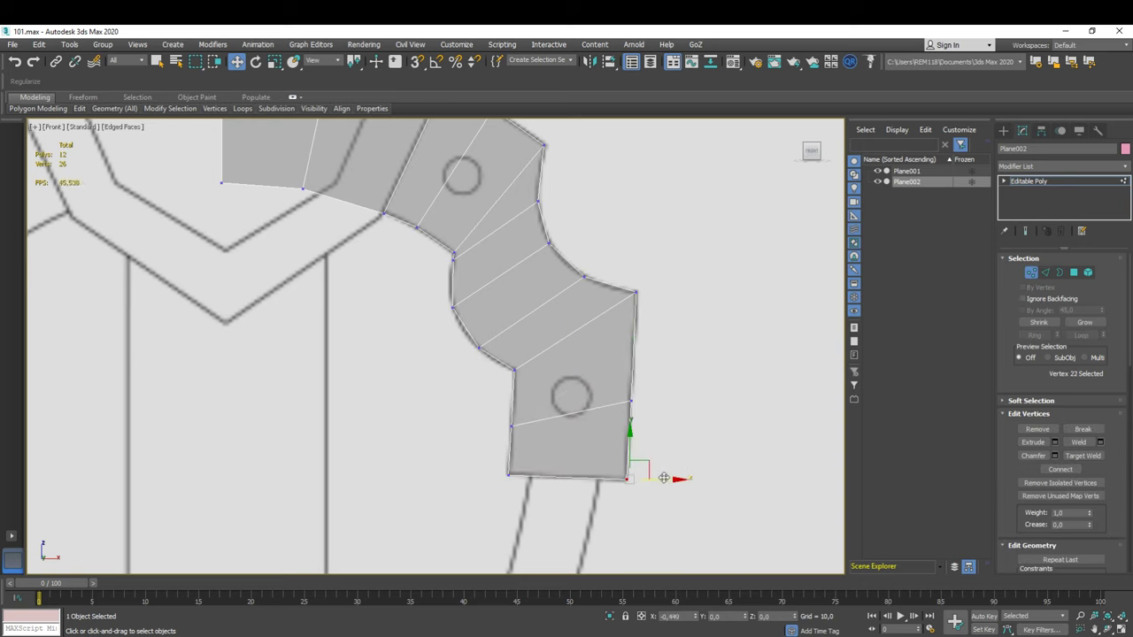
pyautogui.scroll(-5, 663, 478)
# Step: Add a Symmetry modifier to Plane002 to mirror the strip across X
pyautogui.press('1')
pyautogui.click(1062, 166)
pyautogui.scroll(-3, 1062, 529)
pyautogui.click(1036, 564)
pyautogui.rightClick(236, 61)
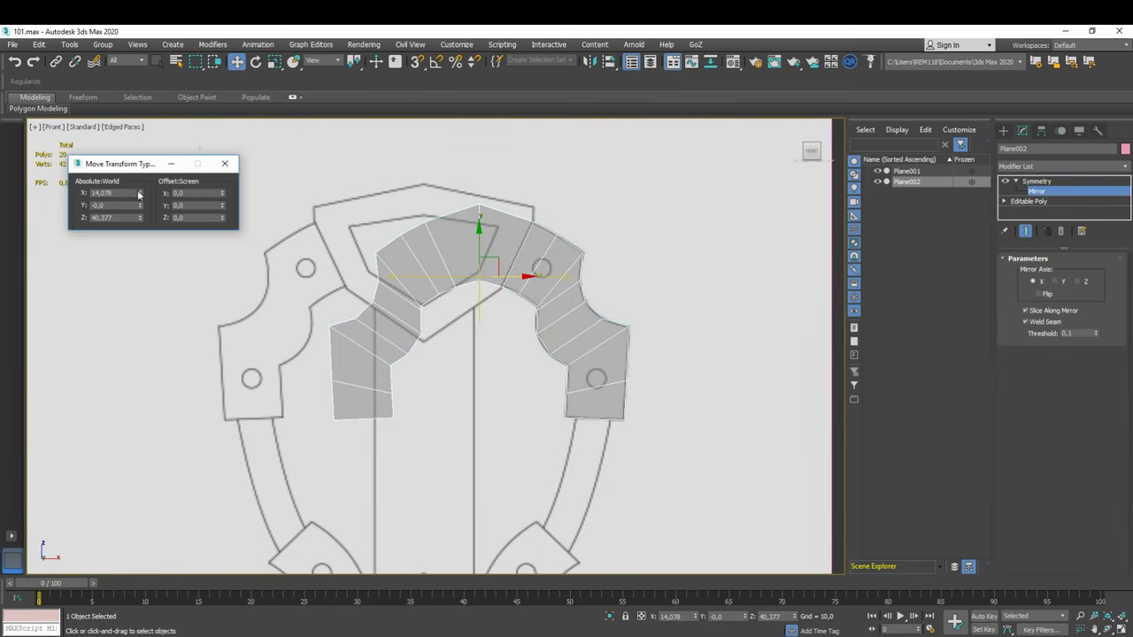
# Step: Centre the Symmetry mirror plane at X 0
pyautogui.rightClick(138, 193)
pyautogui.click(224, 162)
pyautogui.scroll(2, 614, 423)
pyautogui.scroll(3, 400, 349)
pyautogui.scroll(3, 421, 409)
# Step: Connect two edges in the lower section to add an edge around the band's inner curve
pyautogui.press('1')
pyautogui.press('1')
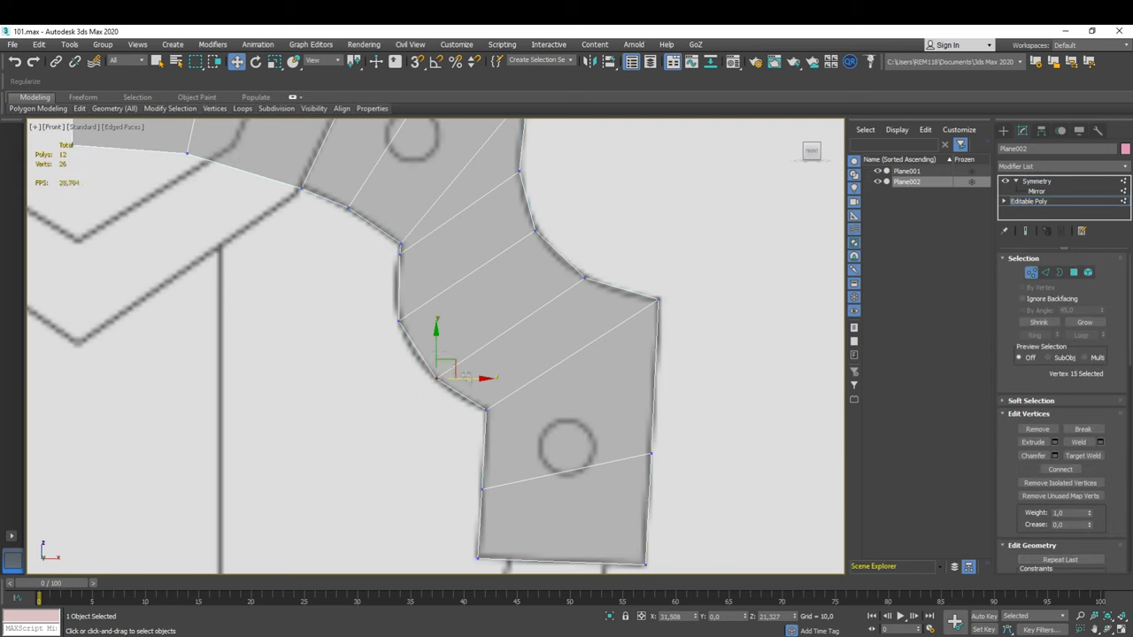
pyautogui.press('2')
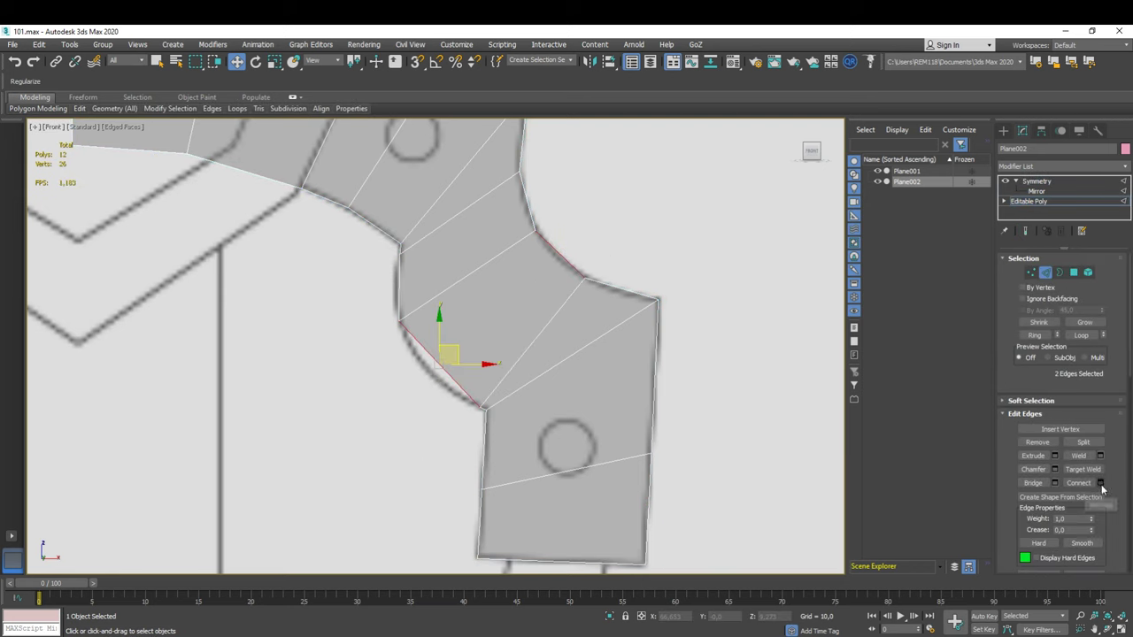
pyautogui.click(1101, 485)
pyautogui.press('1')
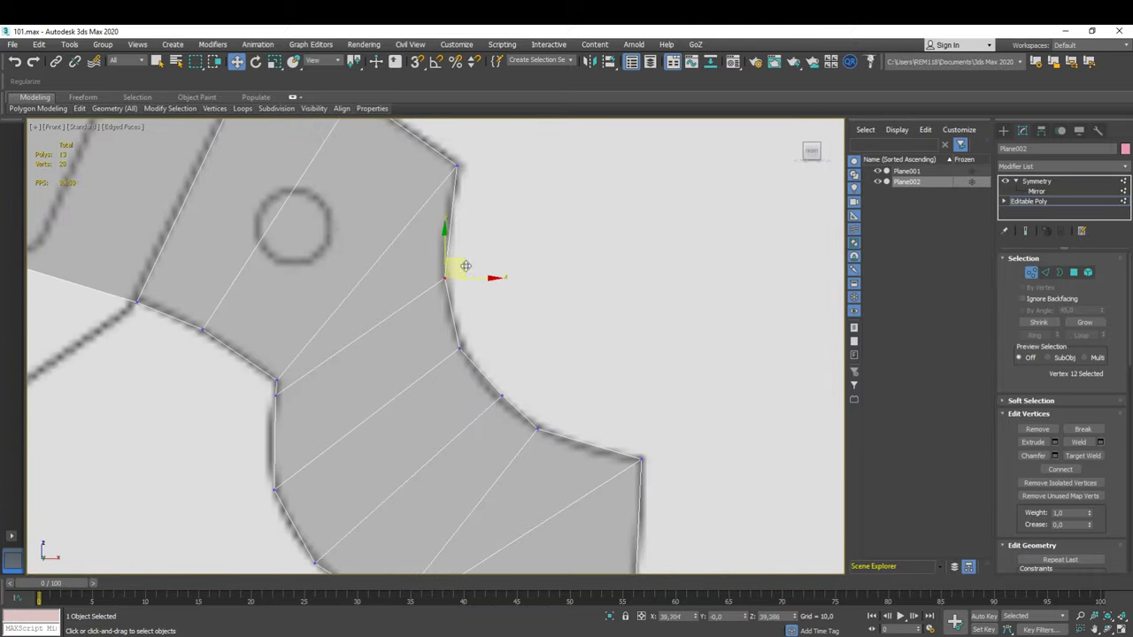
pyautogui.moveTo(458, 361); pyautogui.dragTo(481, 305, button='middle')
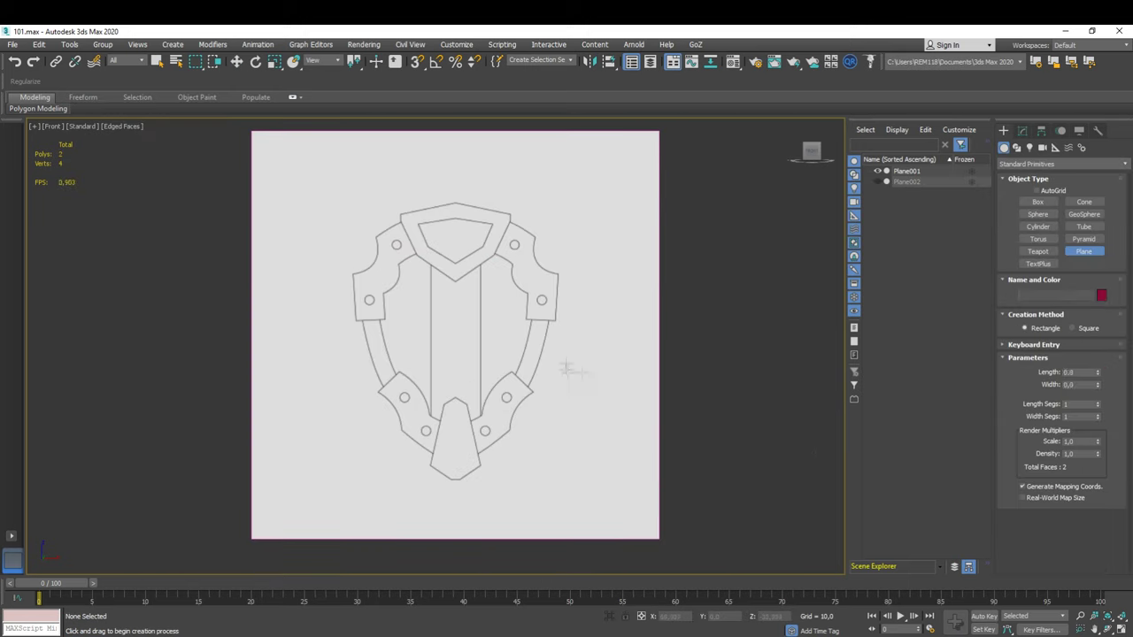
# Step: Convert the new plane to an editable poly and move it under the shield's bottom point
pyautogui.press('m')
pyautogui.press('m')
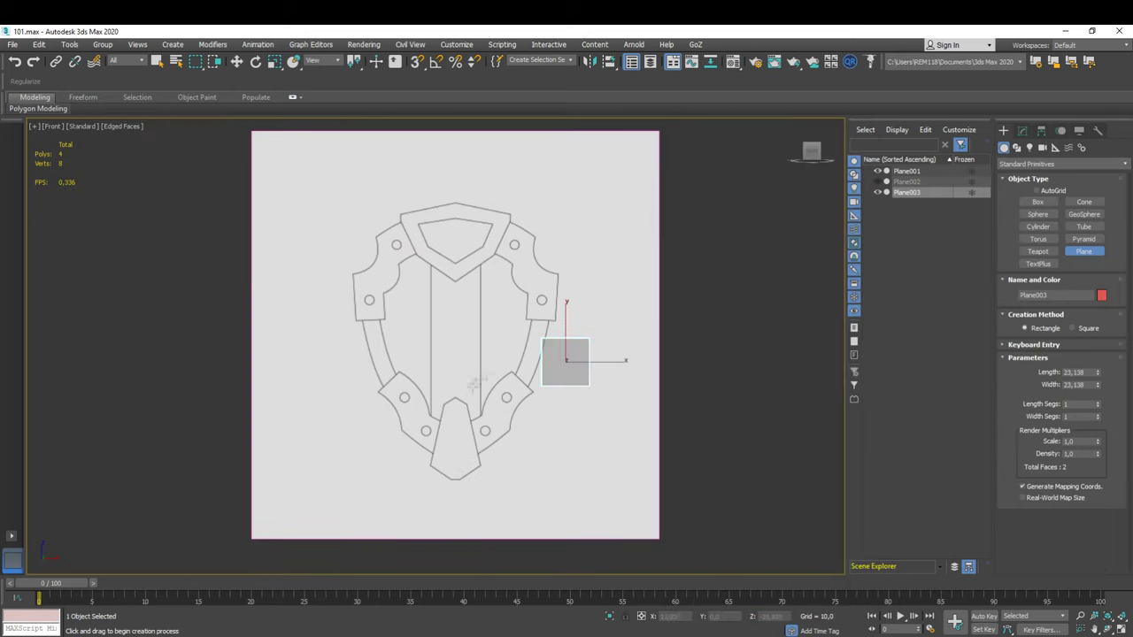
pyautogui.scroll(3, 568, 358)
pyautogui.rightClick(576, 316)
pyautogui.click(721, 446)
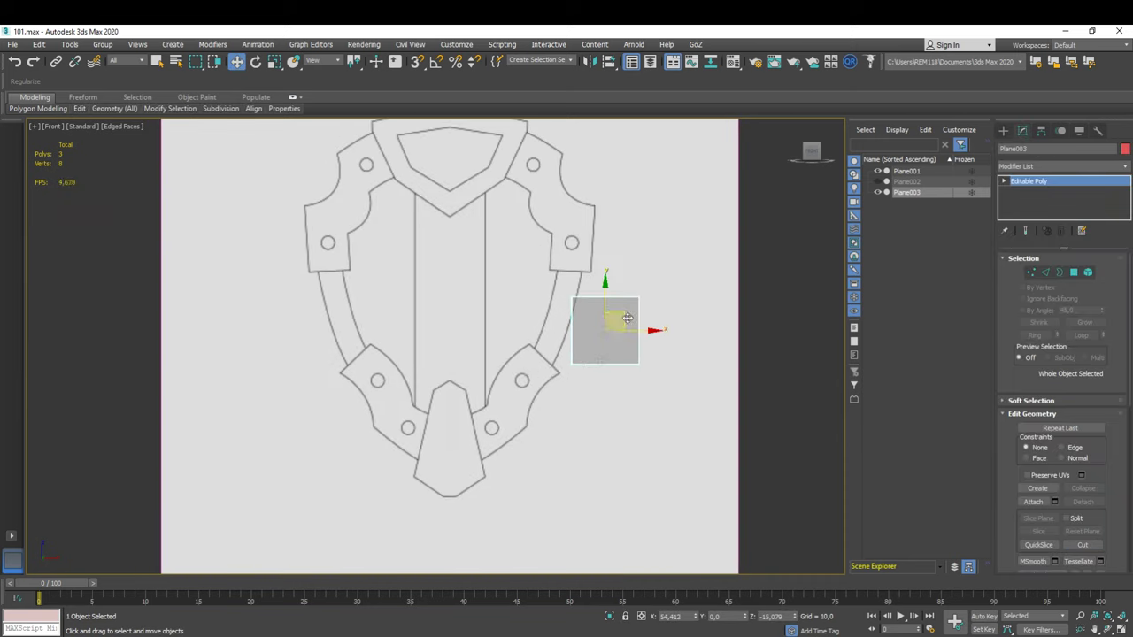
pyautogui.moveTo(617, 314); pyautogui.dragTo(490, 422)
pyautogui.scroll(3, 526, 404)
# Step: Put the plane's left vertices at X 0 and its right corners onto the lower band outline
pyautogui.press('1')
pyautogui.moveTo(425, 345); pyautogui.dragTo(461, 505)
pyautogui.press('F12')
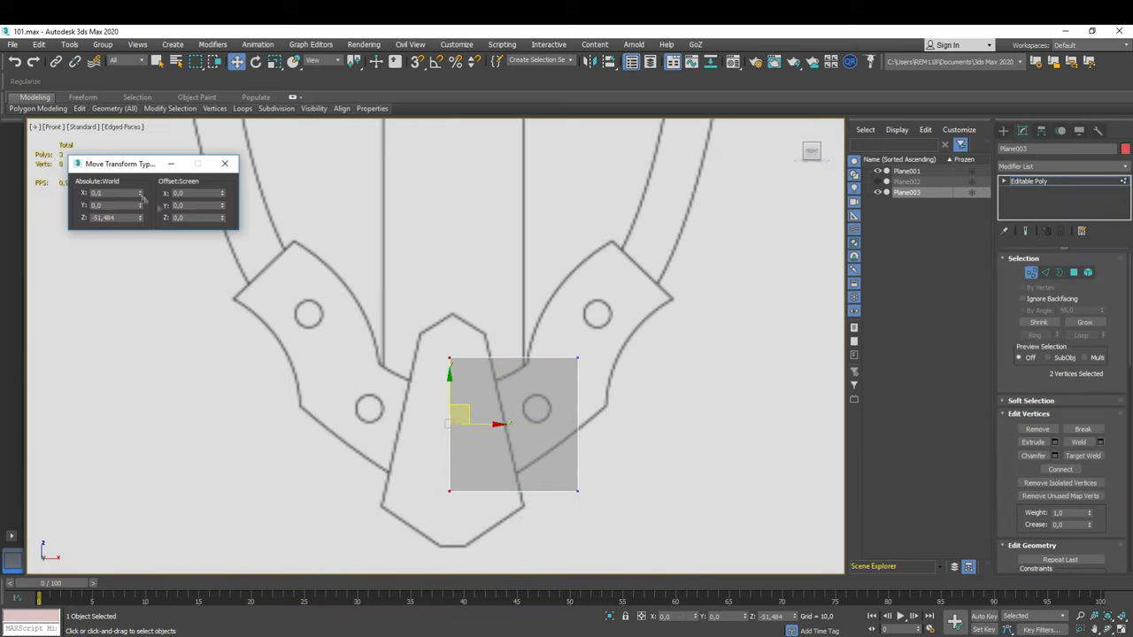
pyautogui.press('F12')
pyautogui.moveTo(577, 491); pyautogui.dragTo(540, 440, button='middle')
pyautogui.moveTo(540, 440); pyautogui.dragTo(507, 398)
pyautogui.moveTo(540, 306); pyautogui.dragTo(482, 316)
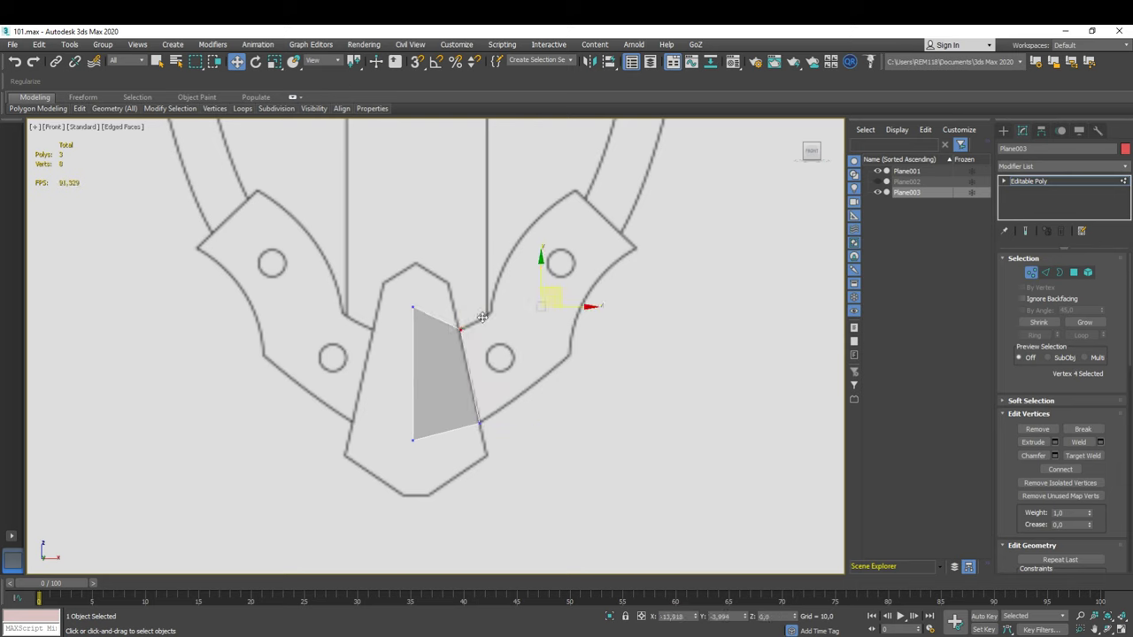
# Step: Extrude further polygons from the end edges to trace the rest of the lower band
pyautogui.moveTo(422, 418); pyautogui.dragTo(385, 416, button='middle')
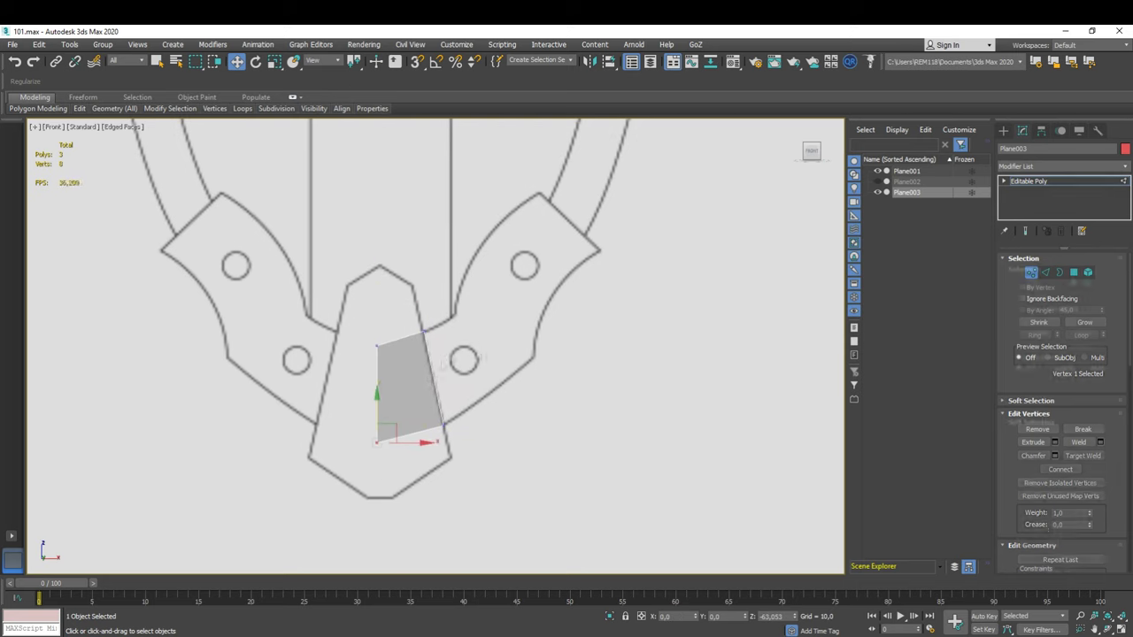
pyautogui.keyDown('shift'); pyautogui.moveTo(384, 416); pyautogui.dragTo(443, 354); pyautogui.keyUp('shift')
pyautogui.scroll(3, 496, 389)
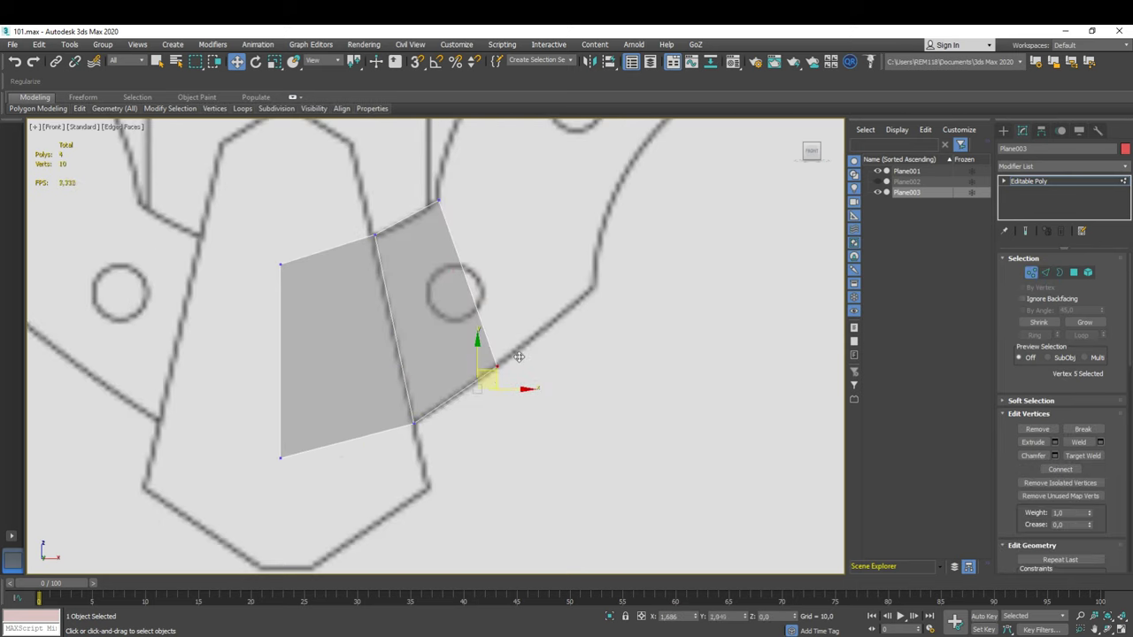
pyautogui.scroll(2, 520, 356)
pyautogui.moveTo(520, 356); pyautogui.dragTo(524, 487, button='middle')
pyautogui.press('2')
pyautogui.click(467, 363)
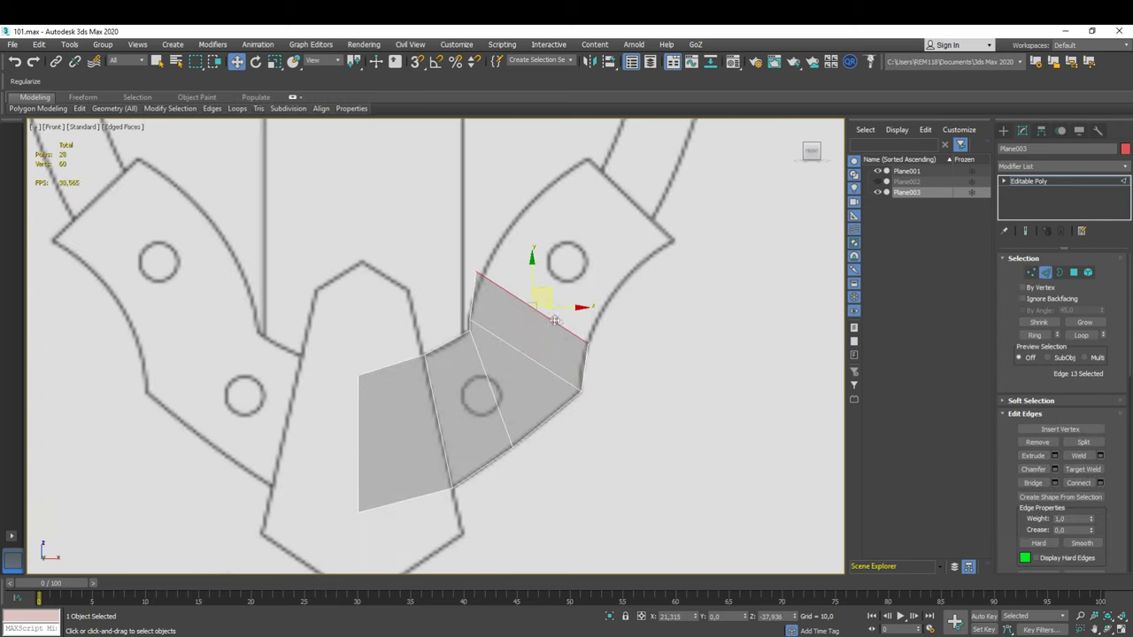
pyautogui.moveTo(555, 321)
pyautogui.keyDown('shift'); pyautogui.mouseDown()
pyautogui.moveTo(571, 270)
pyautogui.moveTo(620, 232)
pyautogui.mouseUp(); pyautogui.keyUp('shift')
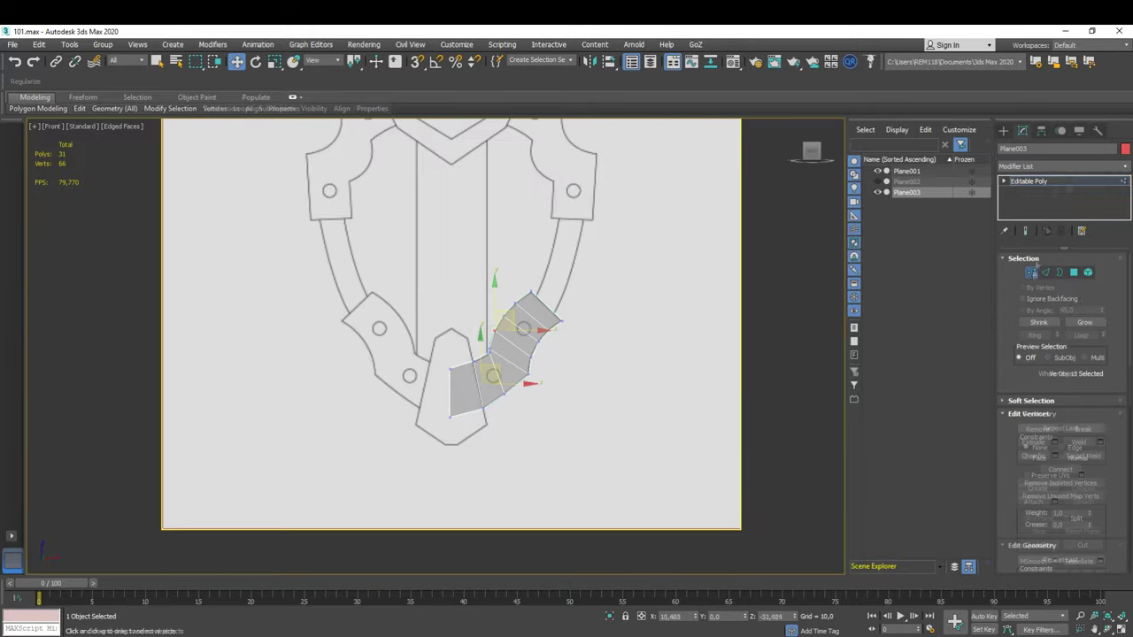
# Step: Mirror the lower strip with a Symmetry modifier at X 0, then select the small bottom plane
pyautogui.click(1062, 166)
pyautogui.scroll(-10, 1018, 600)
pyautogui.scroll(-3, 1019, 600)
pyautogui.click(1026, 602)
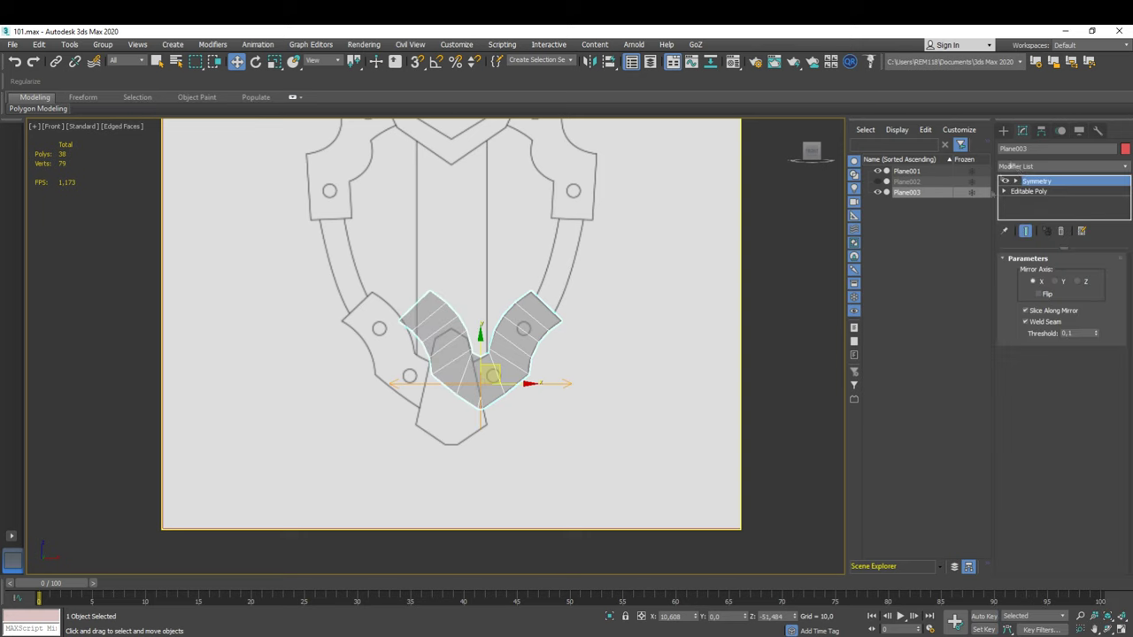
pyautogui.press('F12')
pyautogui.write('0')
pyautogui.press('Return')
pyautogui.click(225, 164)
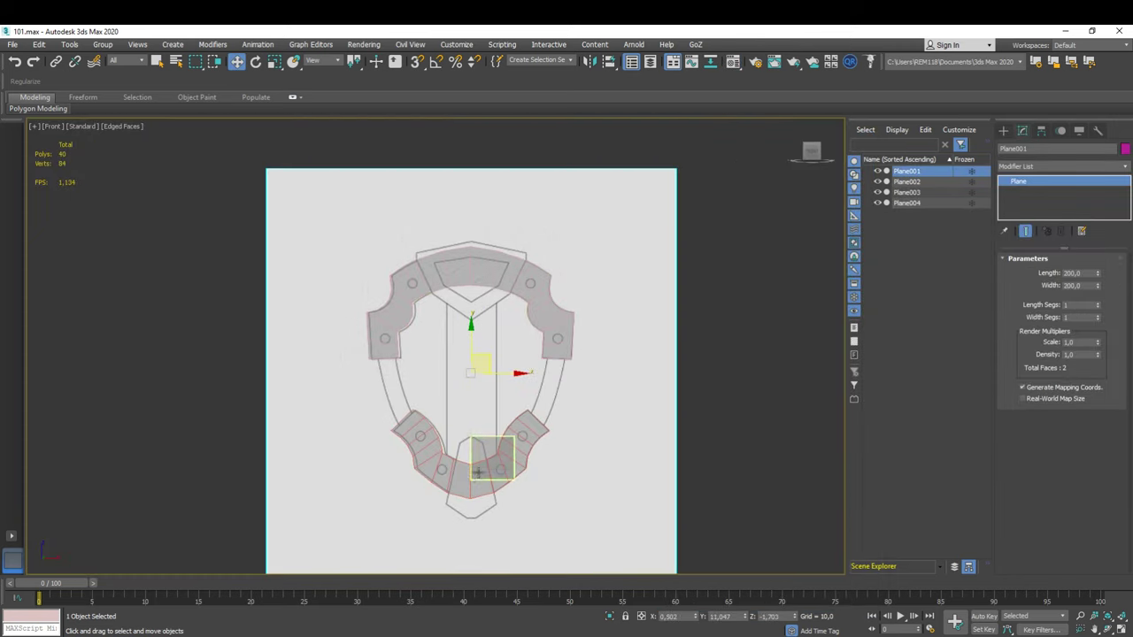
pyautogui.click(497, 446)
# Step: Convert the bottom plane to an editable poly and select its two left vertices
pyautogui.rightClick(498, 446)
pyautogui.click(632, 533)
pyautogui.moveTo(399, 313); pyautogui.dragTo(443, 522)
pyautogui.press('F12')
pyautogui.press('F12')
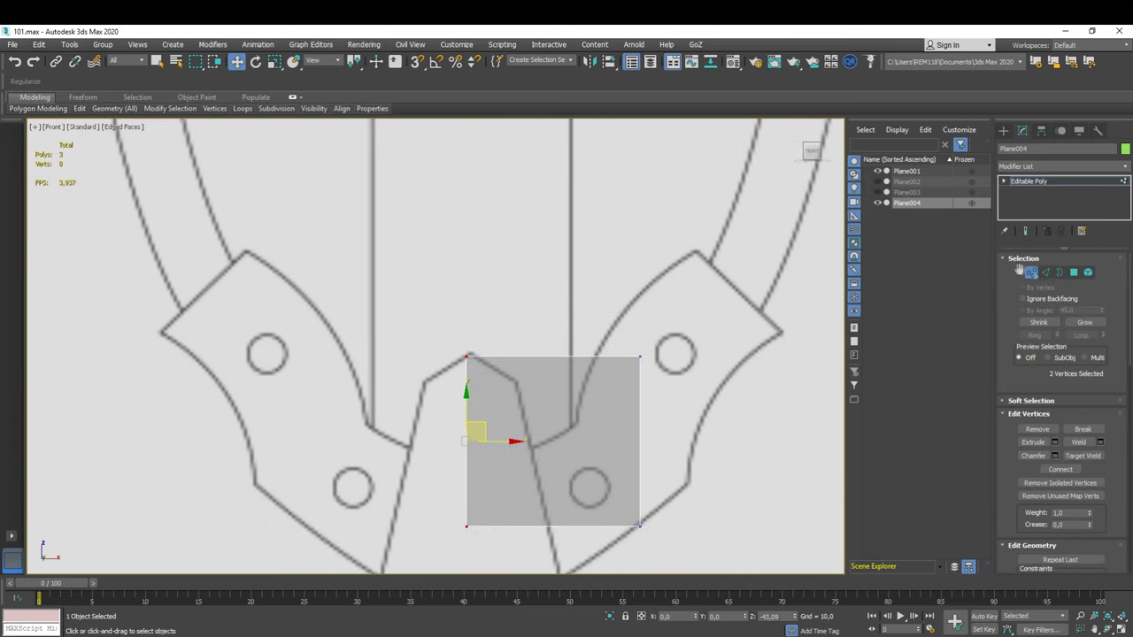
pyautogui.click(1046, 272)
# Step: Select the reference plane Plane001 and zoom in and out over the drawing
pyautogui.click(692, 242)
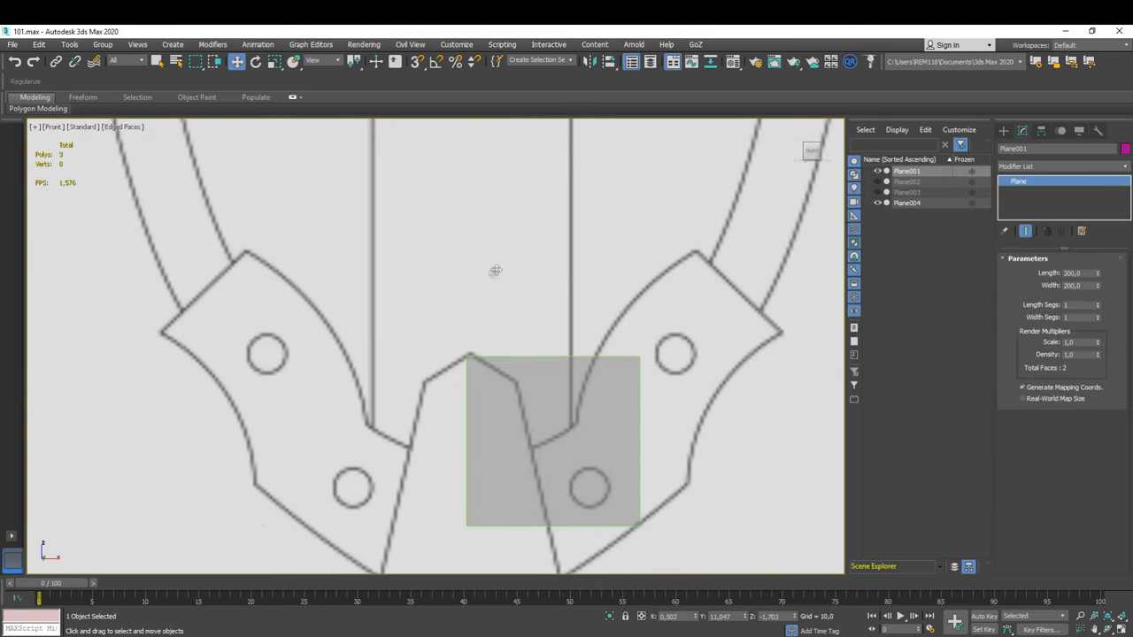
pyautogui.scroll(-4, 495, 270)
pyautogui.scroll(8, 486, 354)
pyautogui.scroll(-4, 487, 354)
pyautogui.scroll(4, 451, 354)
pyautogui.scroll(-4, 447, 266)
pyautogui.scroll(2, 440, 211)
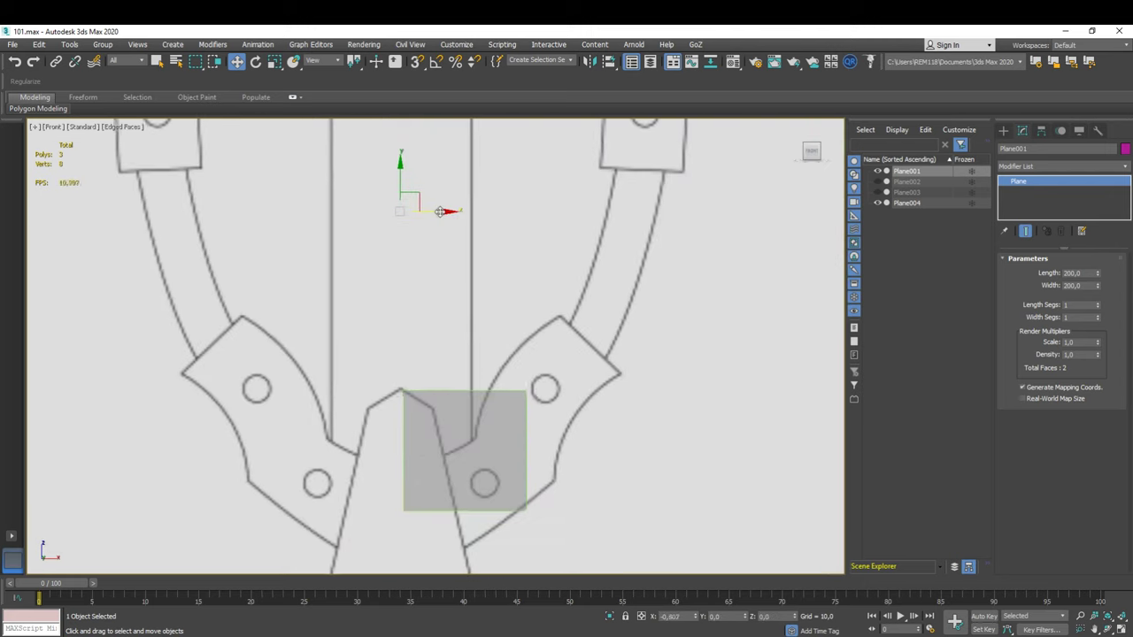
pyautogui.scroll(-1, 451, 265)
# Step: Move the bottom plane's vertices into a half-wedge matching the tab's top outline and bottom tip
pyautogui.click(460, 416)
pyautogui.keyDown('alt'); pyautogui.moveTo(460, 416); pyautogui.dragTo(436, 367, button='middle'); pyautogui.keyUp('alt')
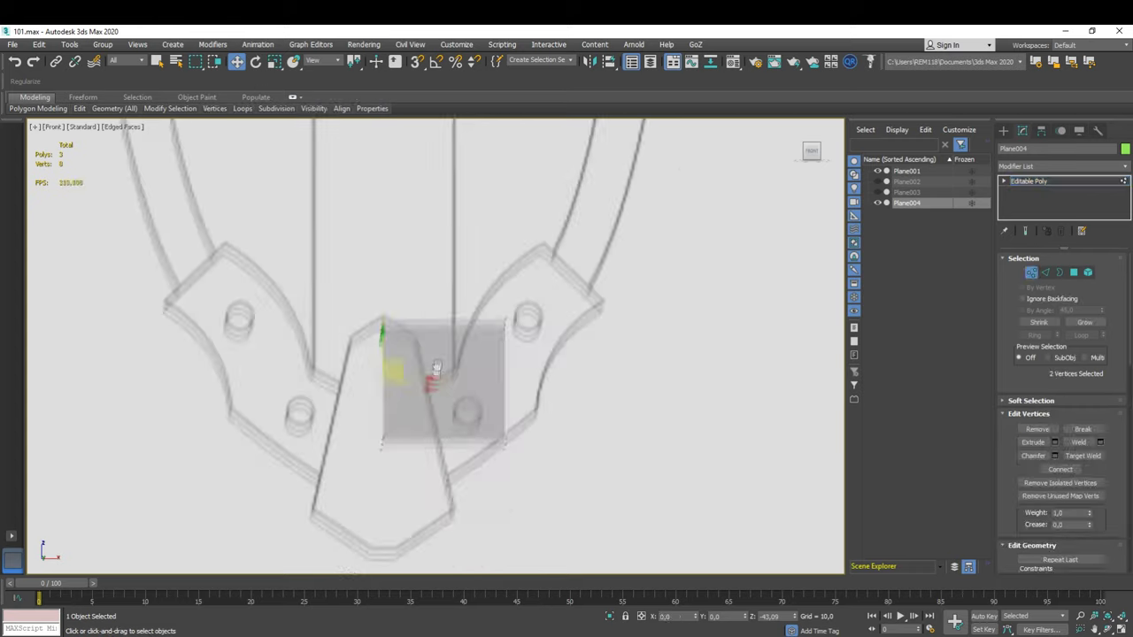
pyautogui.scroll(3, 460, 354)
pyautogui.moveTo(568, 295); pyautogui.dragTo(386, 329)
pyautogui.scroll(-2, 386, 328)
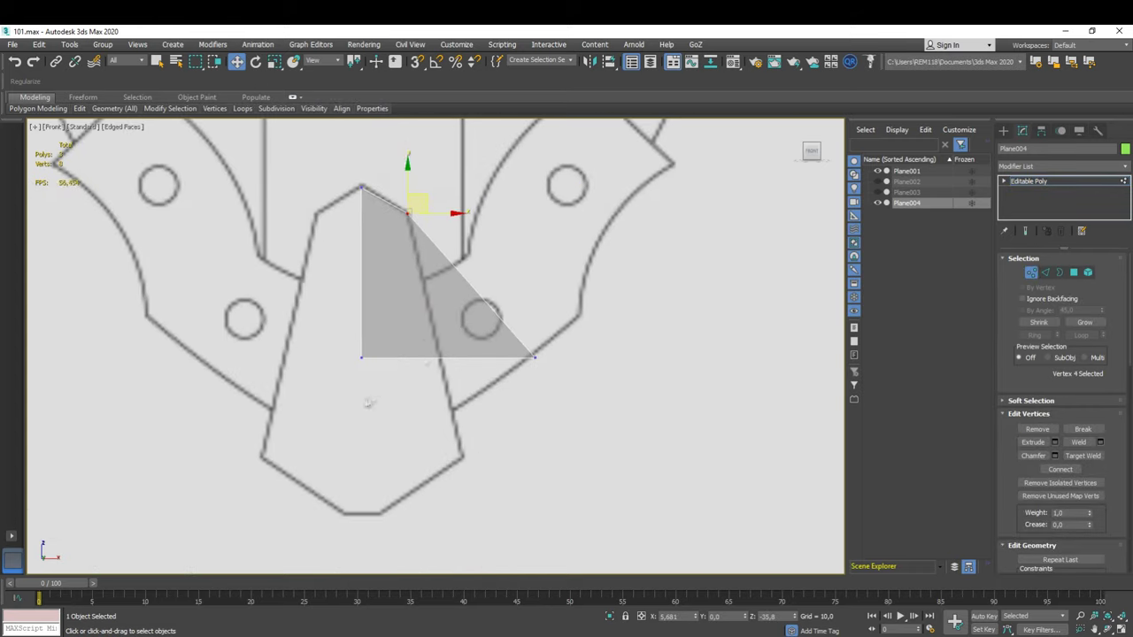
pyautogui.moveTo(366, 397); pyautogui.dragTo(356, 473)
pyautogui.moveTo(507, 414); pyautogui.dragTo(506, 409)
pyautogui.moveTo(552, 341); pyautogui.dragTo(476, 444)
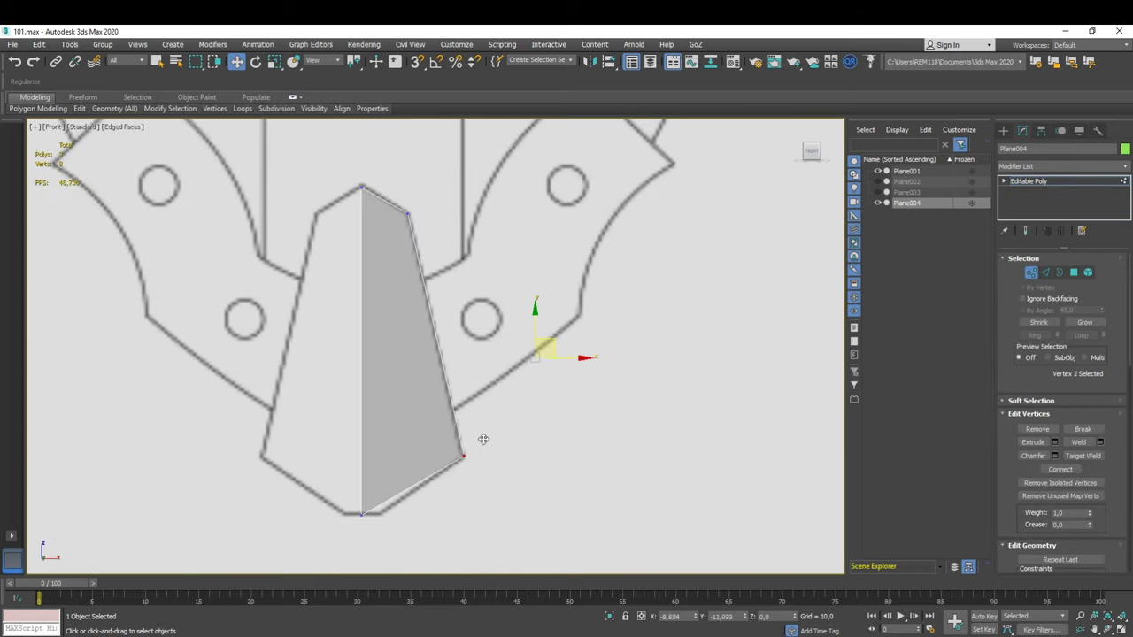
pyautogui.scroll(-3, 479, 439)
# Step: Mirror the tab with a Symmetry modifier at X 0 and copy it up to the shield's top
pyautogui.click(1028, 180)
pyautogui.click(1062, 167)
pyautogui.click(1035, 549)
pyautogui.click(1015, 181)
pyautogui.press('F12')
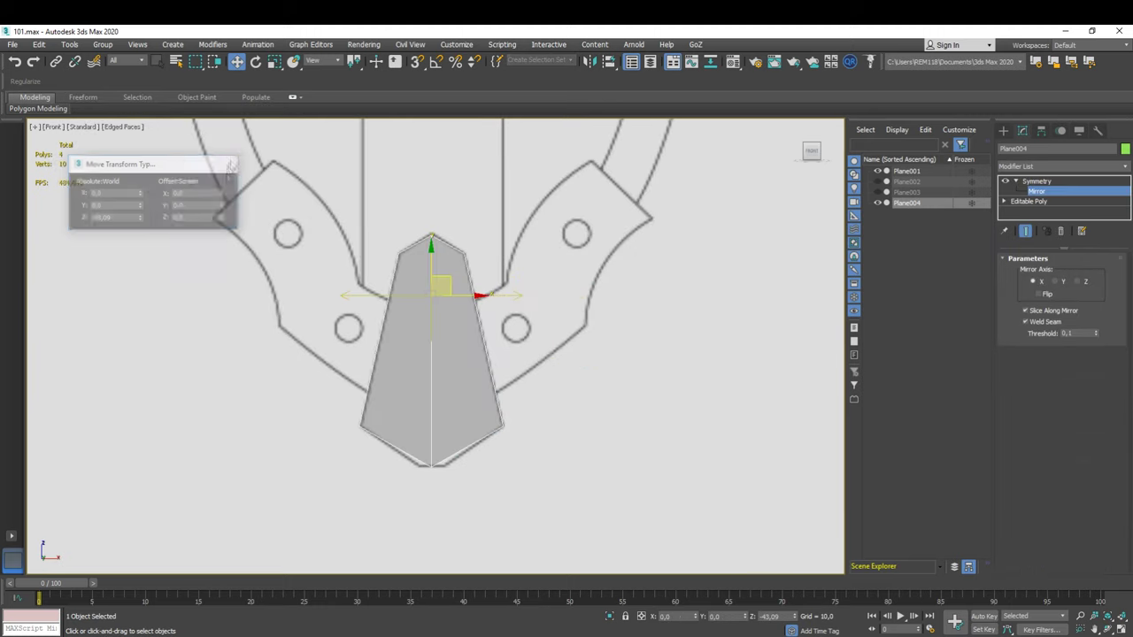
pyautogui.scroll(2, 370, 351)
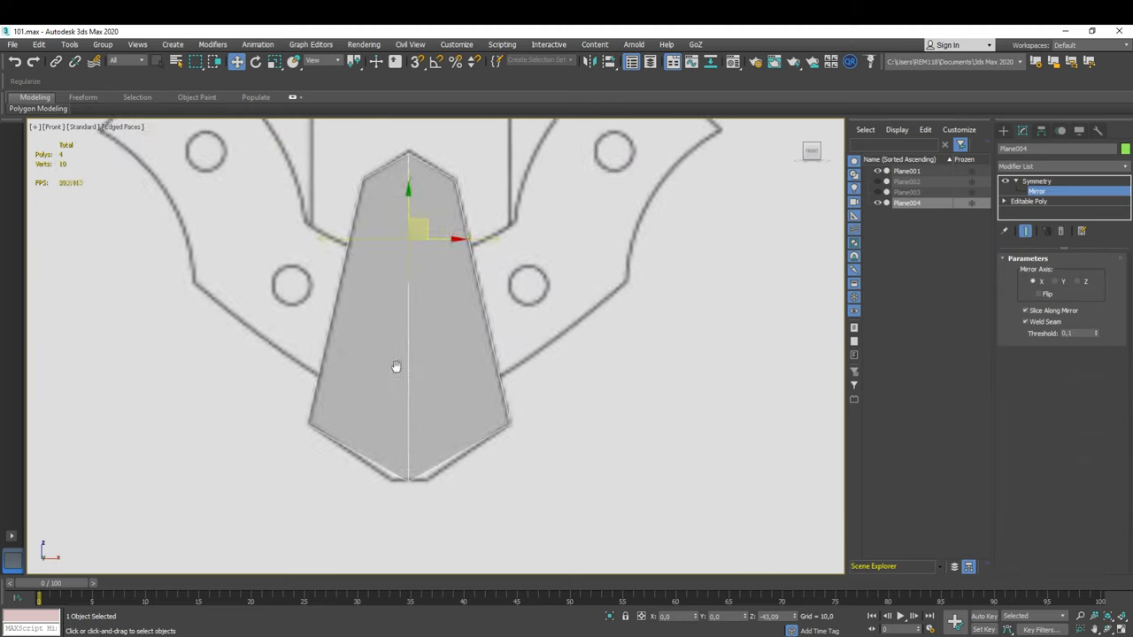
pyautogui.scroll(-2, 395, 372)
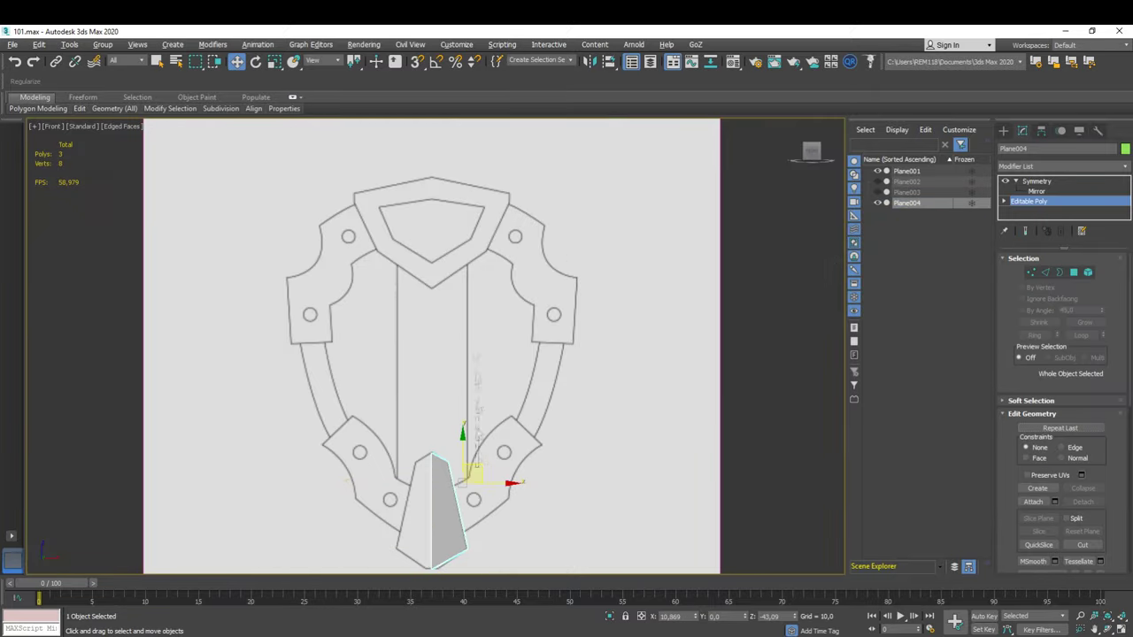
pyautogui.keyDown('shift'); pyautogui.moveTo(468, 474); pyautogui.dragTo(478, 241); pyautogui.keyUp('shift')
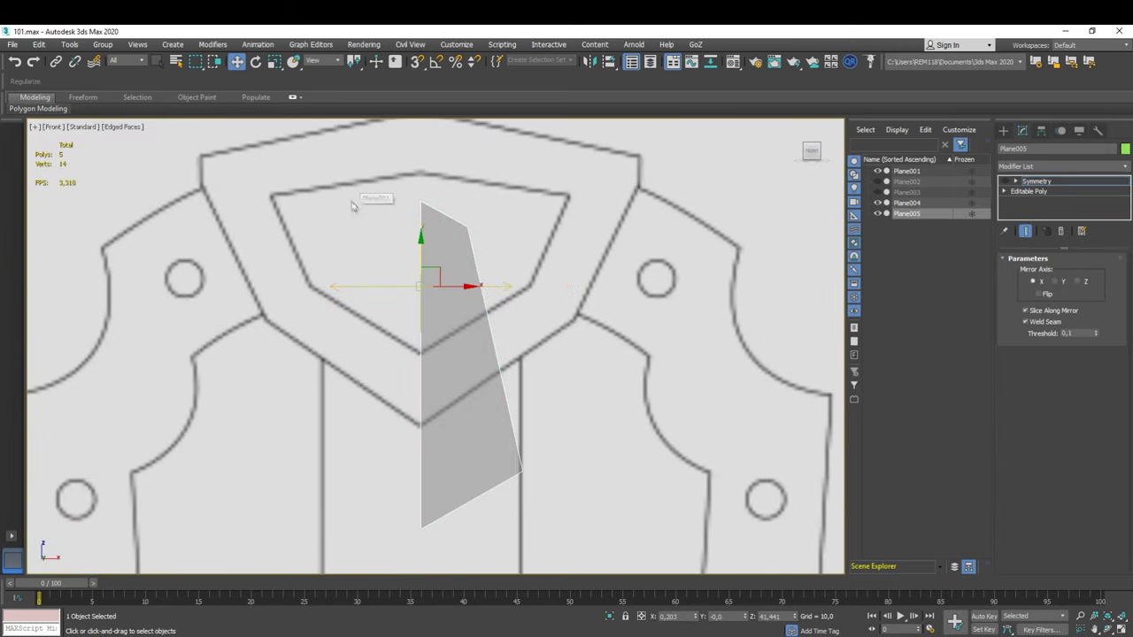
# Step: Snap the top copy's seam vertices and its symmetry mirror plane to the centre line at X 0
pyautogui.click(1014, 191)
pyautogui.press('1')
pyautogui.press('F12')
pyautogui.press('F12')
pyautogui.click(1036, 180)
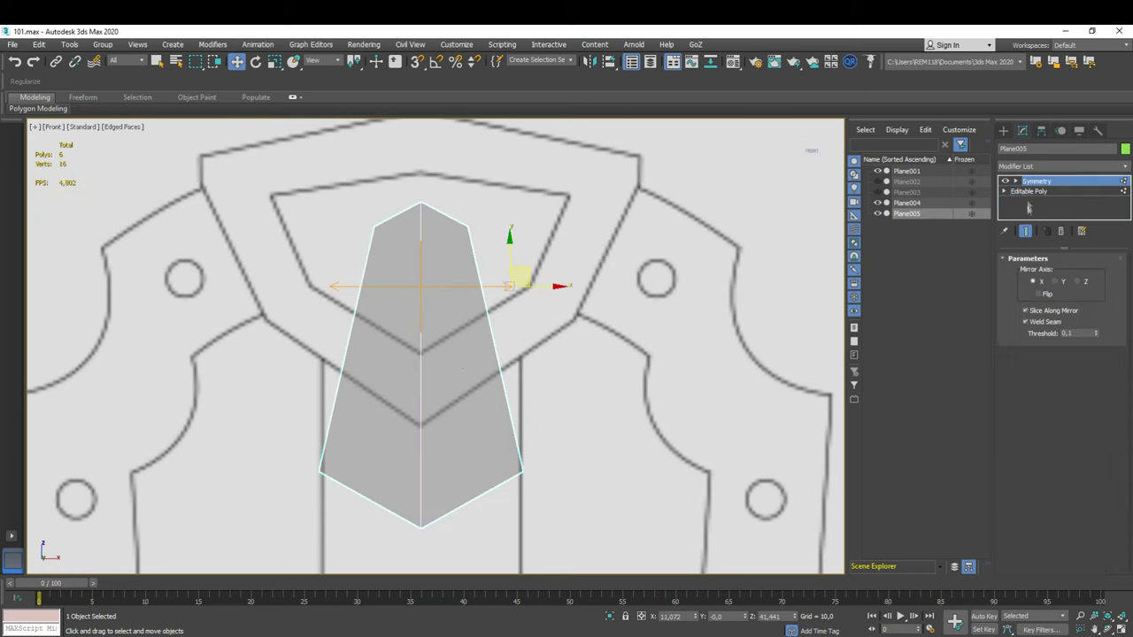
pyautogui.press('1')
pyautogui.press('F12')
pyautogui.press('F12')
pyautogui.moveTo(488, 273)
pyautogui.mouseDown(button='middle')
pyautogui.moveTo(481, 262)
pyautogui.moveTo(485, 324)
pyautogui.mouseUp(button='middle')
# Step: Widen the top piece out to the crest corners and add a connecting edge near its top
pyautogui.click(1028, 201)
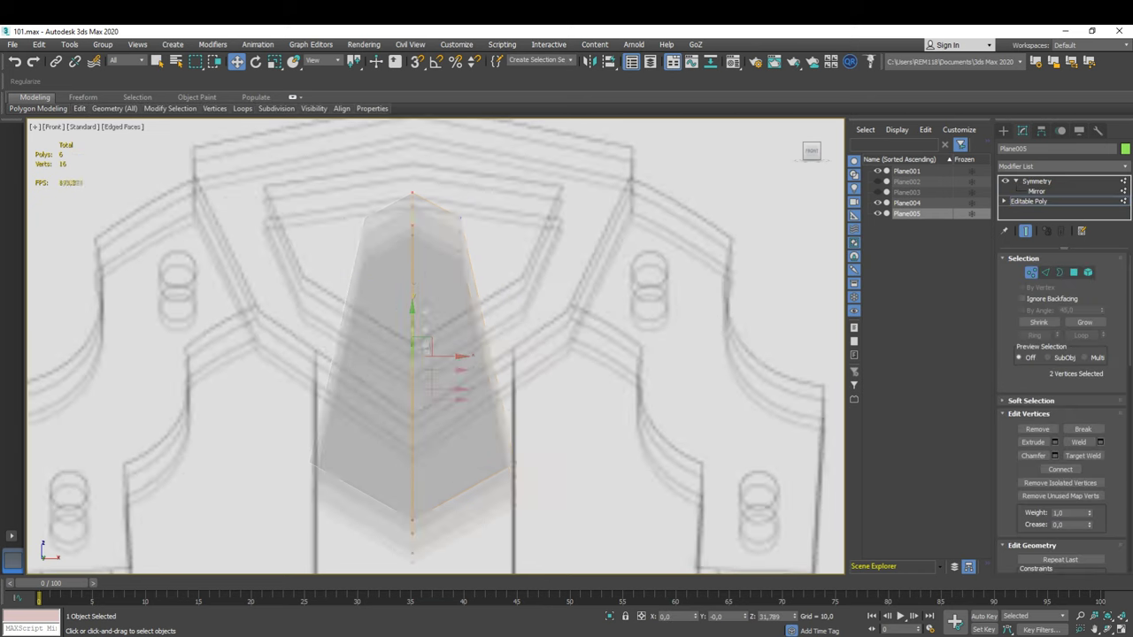
pyautogui.press('1')
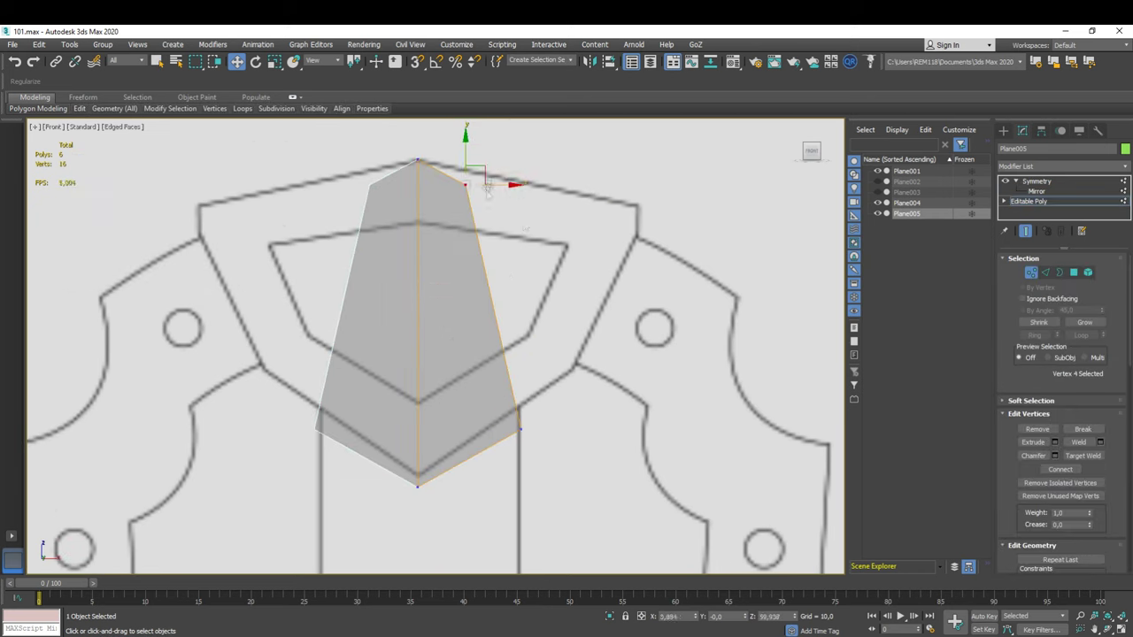
pyautogui.moveTo(505, 206); pyautogui.dragTo(656, 193)
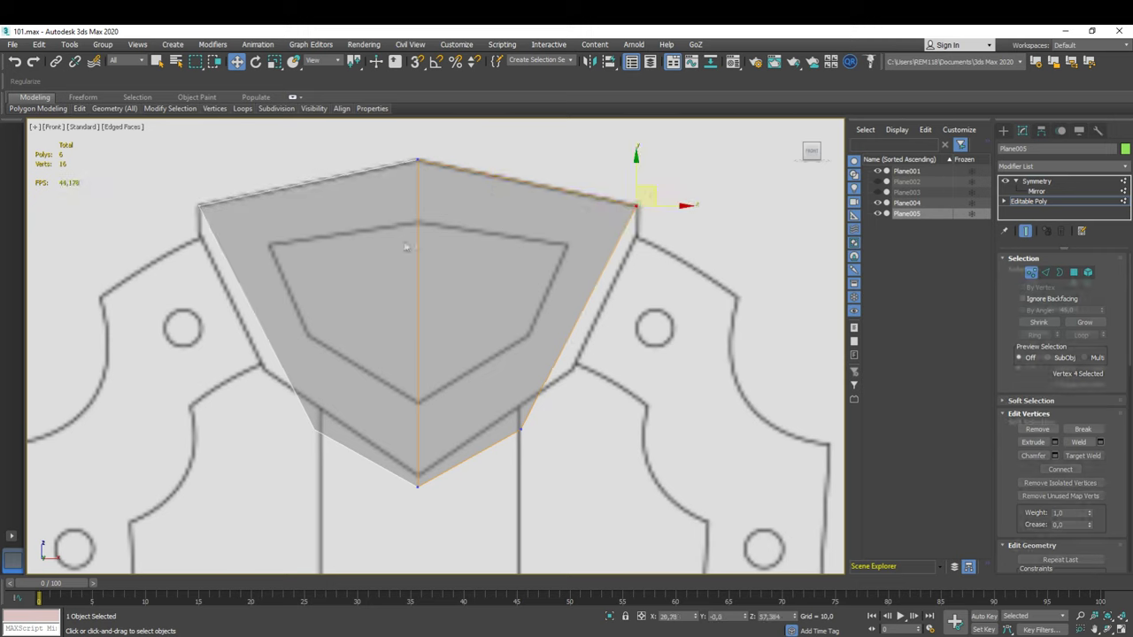
pyautogui.press('2')
pyautogui.click(1099, 484)
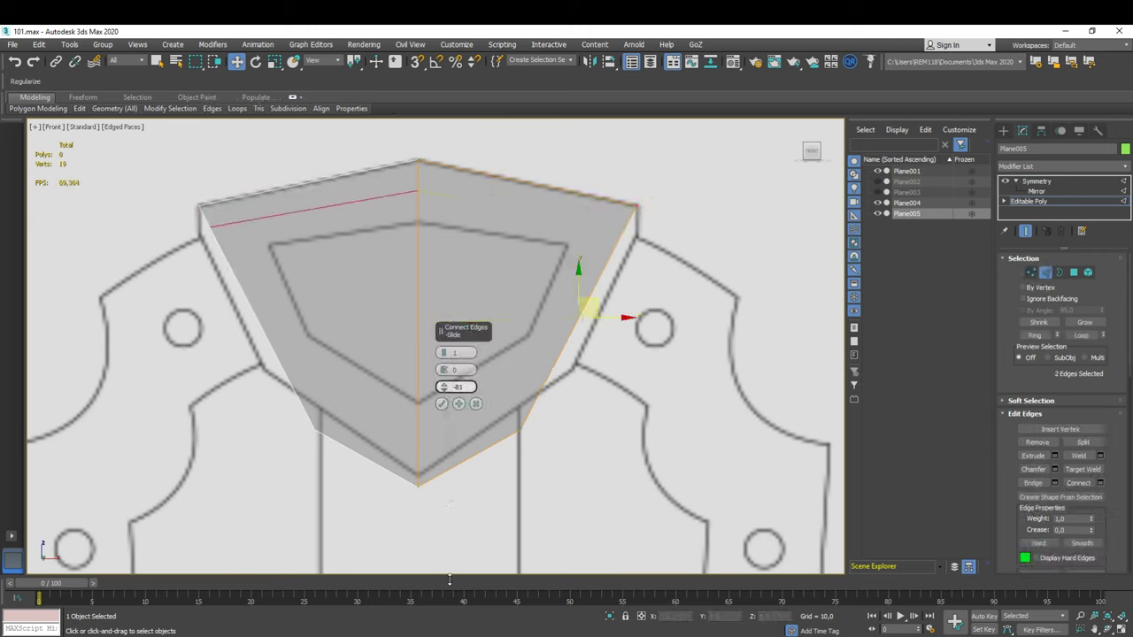
pyautogui.press('Escape')
pyautogui.click(1078, 483)
pyautogui.write('-33')
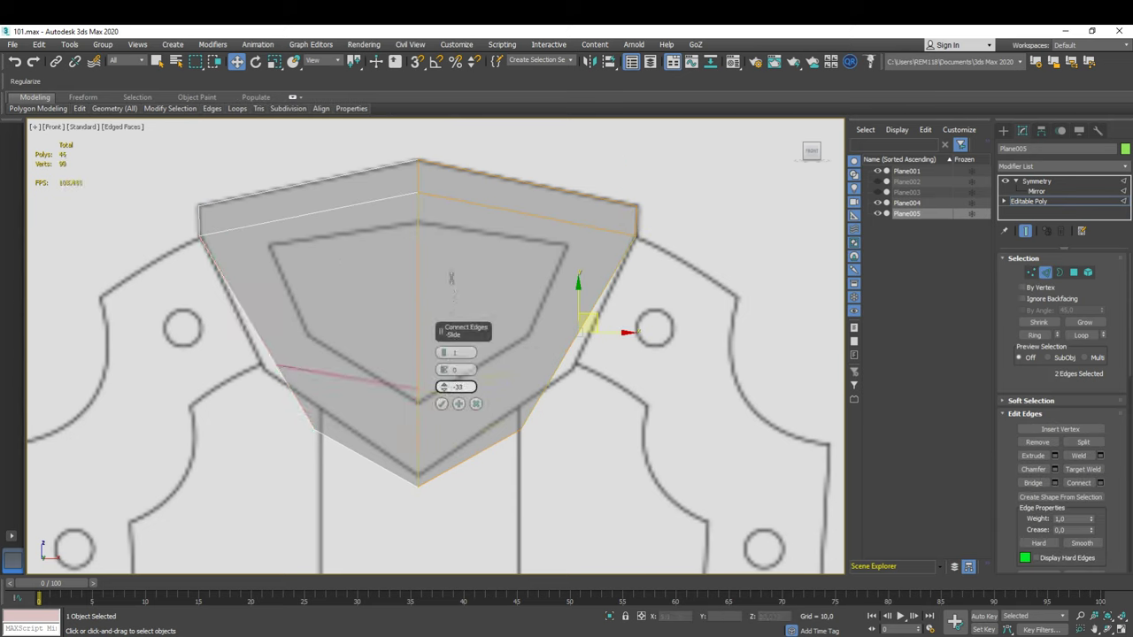
pyautogui.press('Return')
pyautogui.press('1')
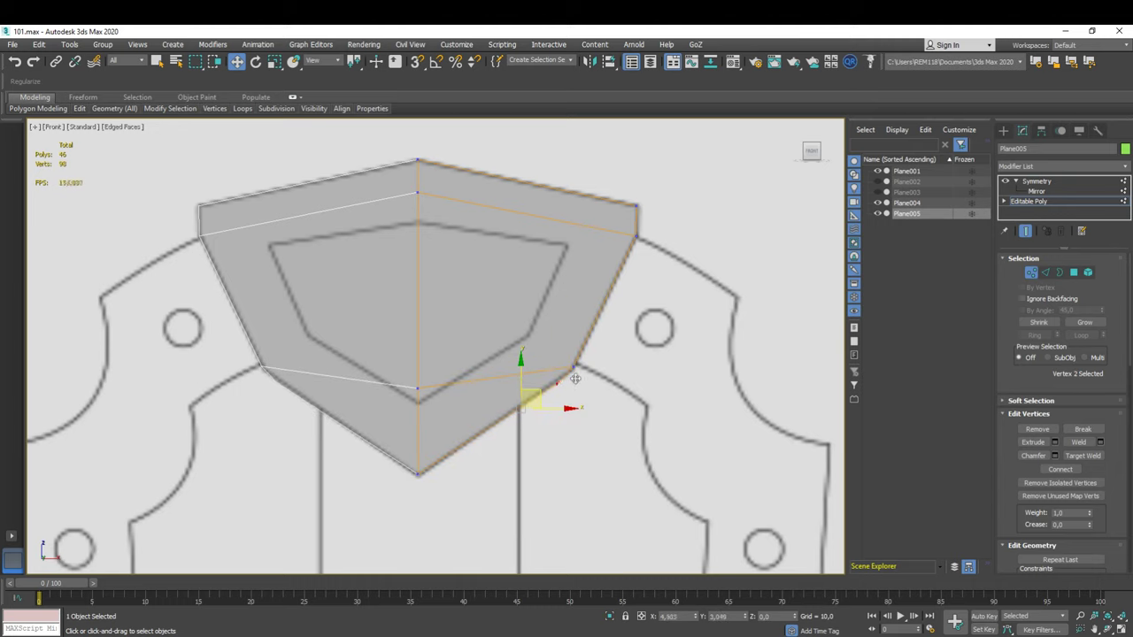
# Step: Connect the crest's left-side edges with a new edge loop
pyautogui.scroll(-3, 570, 379)
pyautogui.scroll(3, 531, 390)
pyautogui.scroll(-2, 532, 390)
pyautogui.press('2')
pyautogui.moveTo(395, 317); pyautogui.dragTo(614, 324)
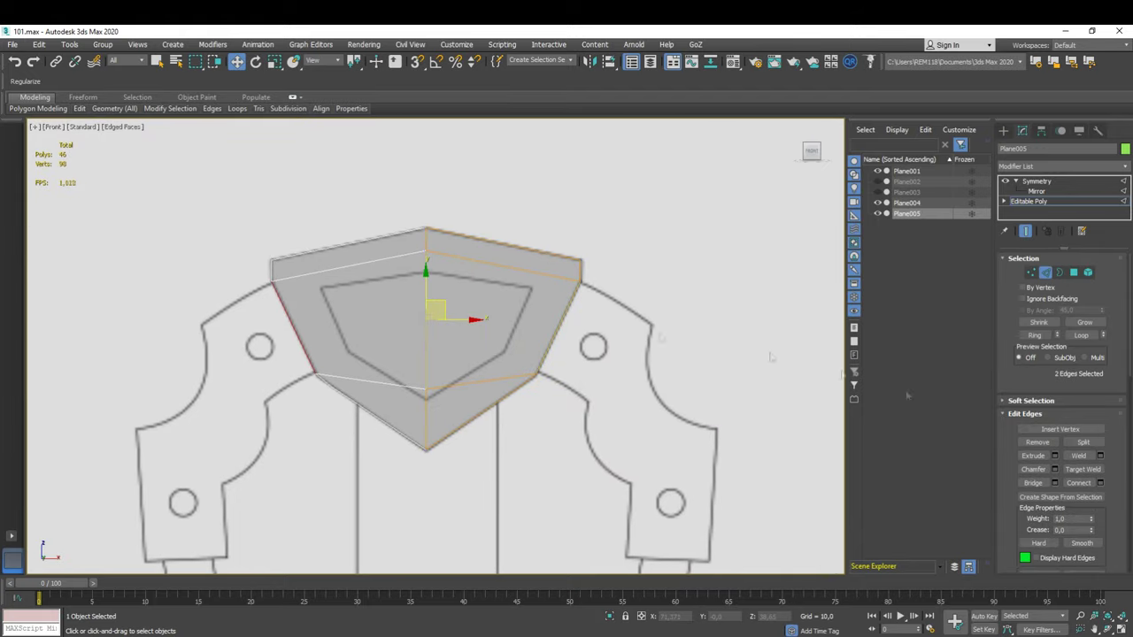
pyautogui.press('Return')
pyautogui.scroll(2, 539, 379)
pyautogui.scroll(-2, 555, 392)
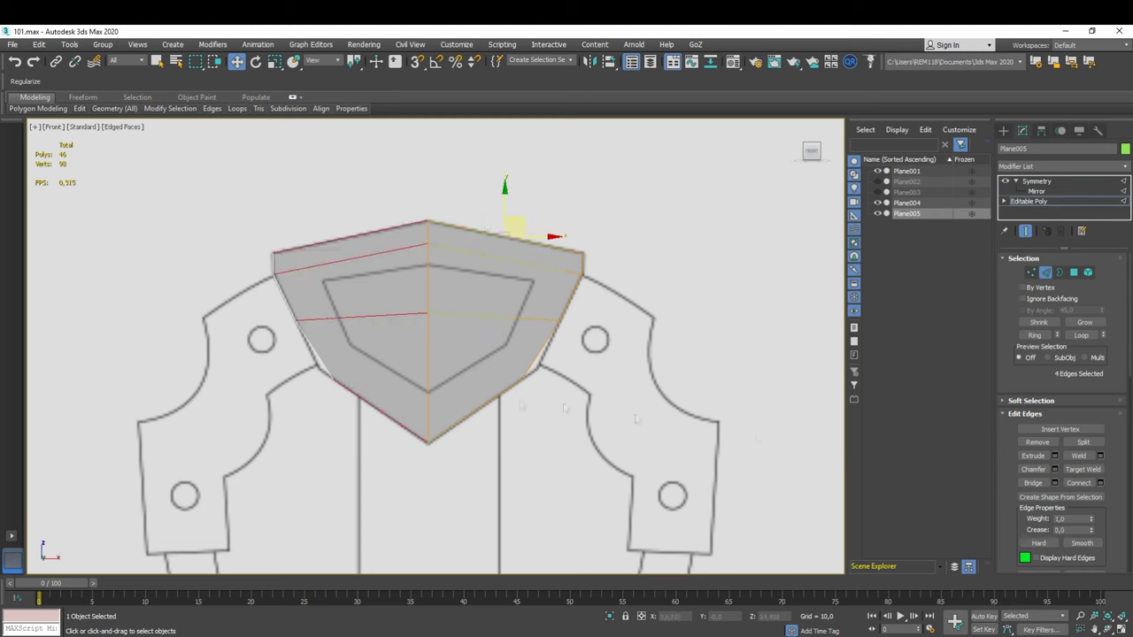
# Step: Redo the cut as a vertical edge across the crest, splitting its halves
pyautogui.hotkey('ctrl', 'z')
pyautogui.click(1100, 483)
pyautogui.press('Return')
pyautogui.press('z')
pyautogui.scroll(-5, 1074, 489)
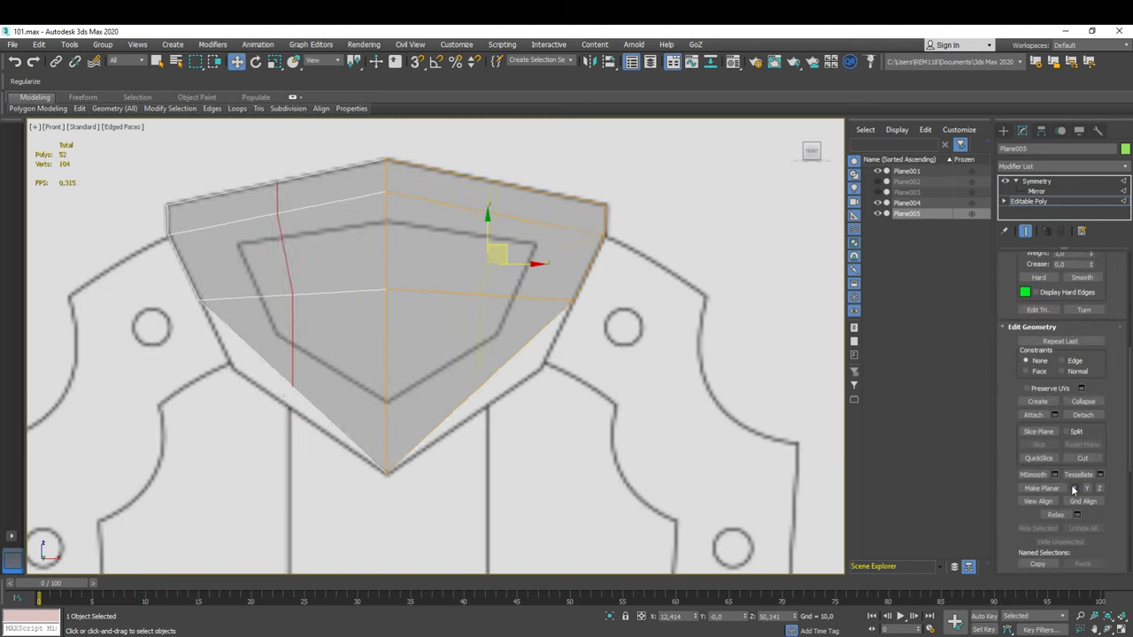
pyautogui.press('1')
pyautogui.moveTo(478, 266)
pyautogui.mouseDown(button='middle')
pyautogui.moveTo(565, 297)
pyautogui.moveTo(581, 291)
pyautogui.mouseUp(button='middle')
pyautogui.press('2')
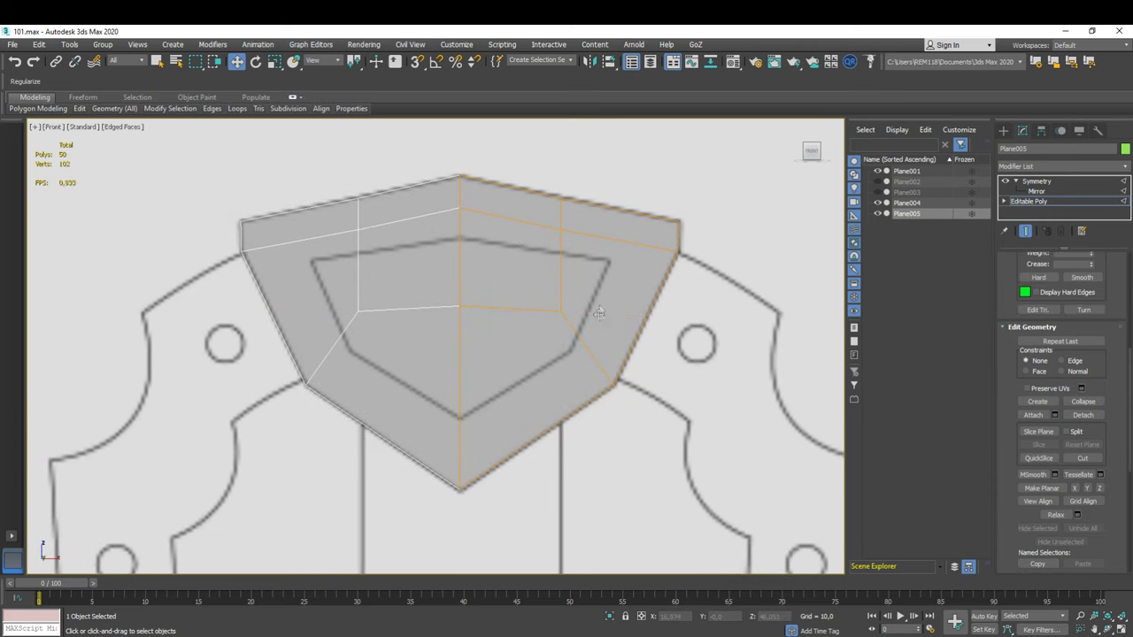
pyautogui.scroll(-2, 476, 321)
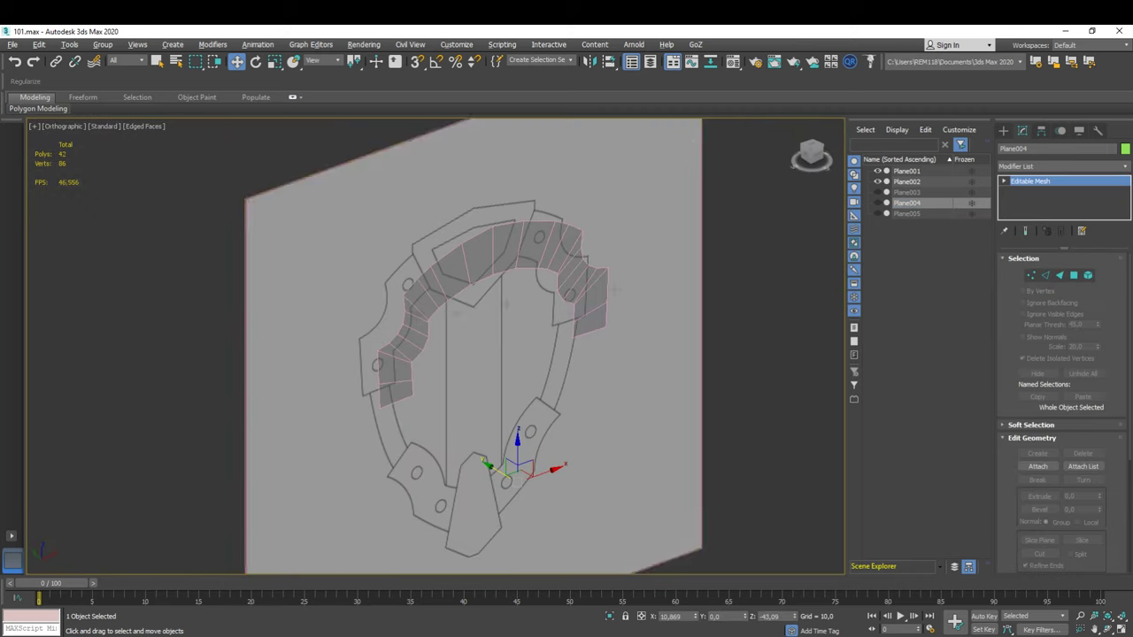
# Step: Add a Shell modifier to the selected top piece
pyautogui.press('m')
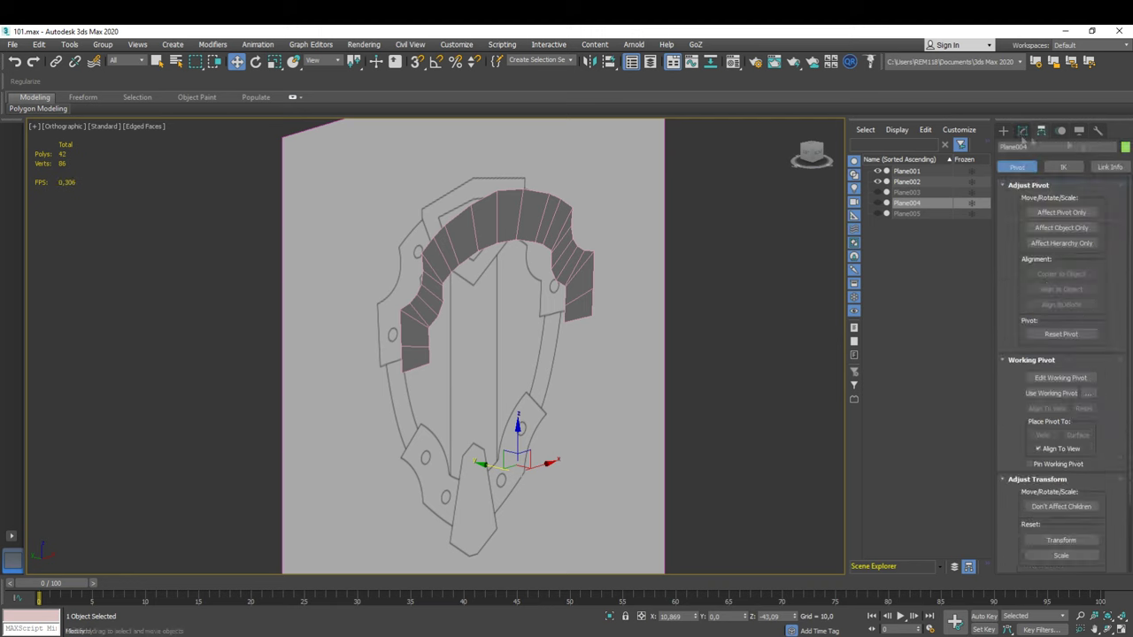
pyautogui.click(1062, 166)
pyautogui.click(1078, 290)
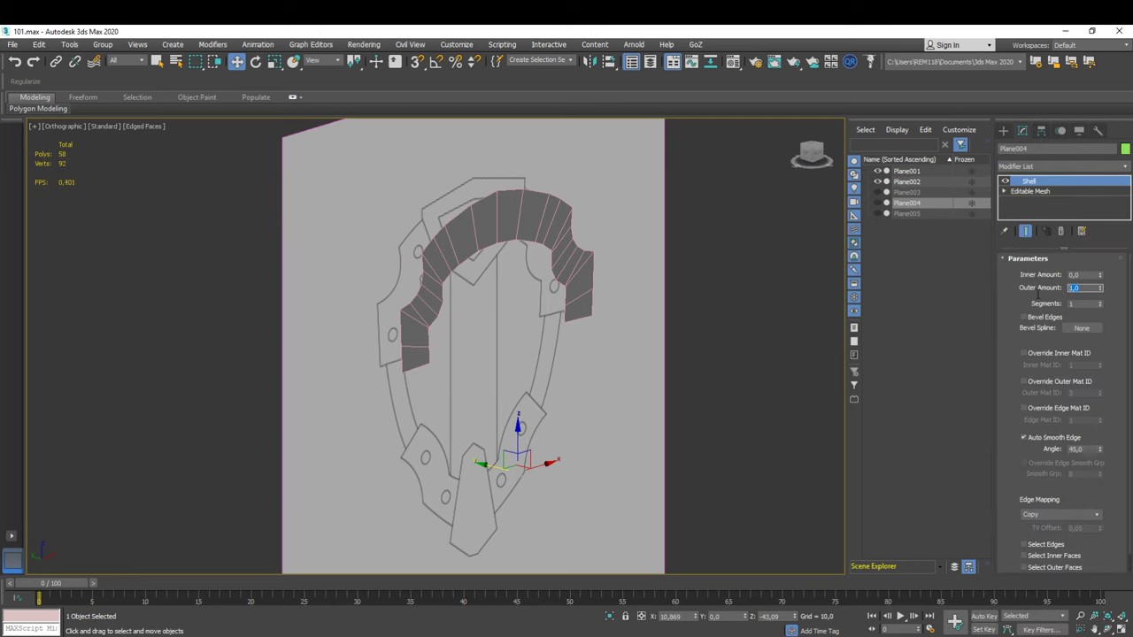
pyautogui.keyDown('alt'); pyautogui.moveTo(648, 366); pyautogui.dragTo(731, 408, button='middle'); pyautogui.keyUp('alt')
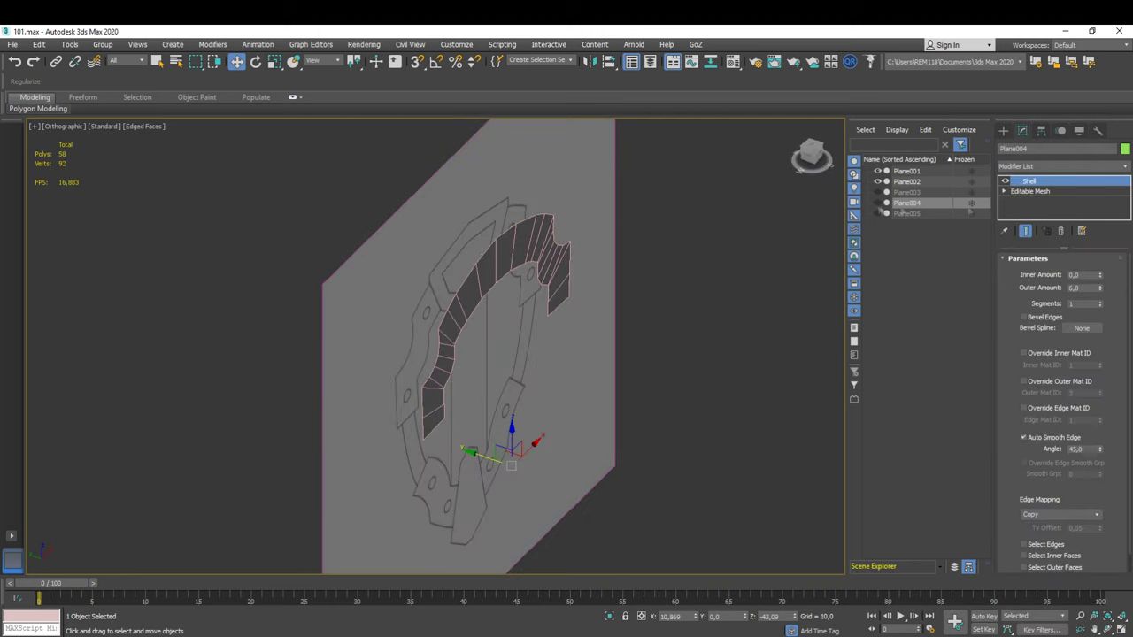
# Step: Give arch piece Plane002 a Shell modifier and convert it to editable poly
pyautogui.click(906, 181)
pyautogui.click(1062, 166)
pyautogui.scroll(-5, 1044, 443)
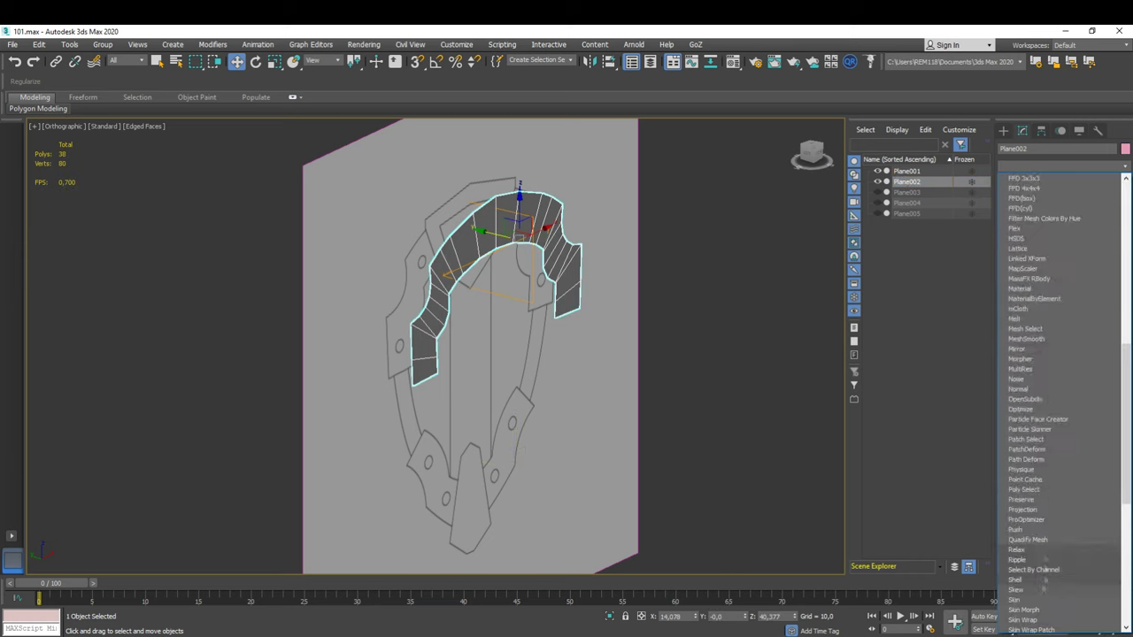
pyautogui.click(1018, 580)
pyautogui.keyDown('alt'); pyautogui.moveTo(442, 266); pyautogui.dragTo(478, 278, button='middle'); pyautogui.keyUp('alt')
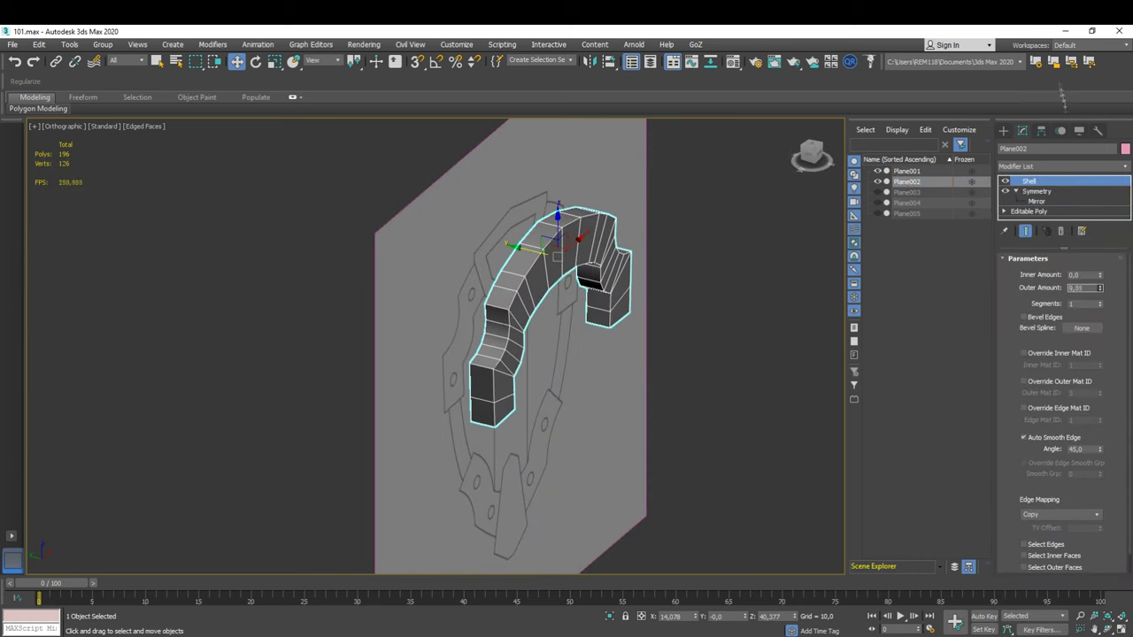
pyautogui.moveTo(496, 389)
pyautogui.keyDown('alt'); pyautogui.mouseDown(button='middle')
pyautogui.moveTo(478, 395)
pyautogui.moveTo(531, 265)
pyautogui.mouseUp(button='middle'); pyautogui.keyUp('alt')
pyautogui.rightClick(584, 210)
pyautogui.moveTo(633, 330)
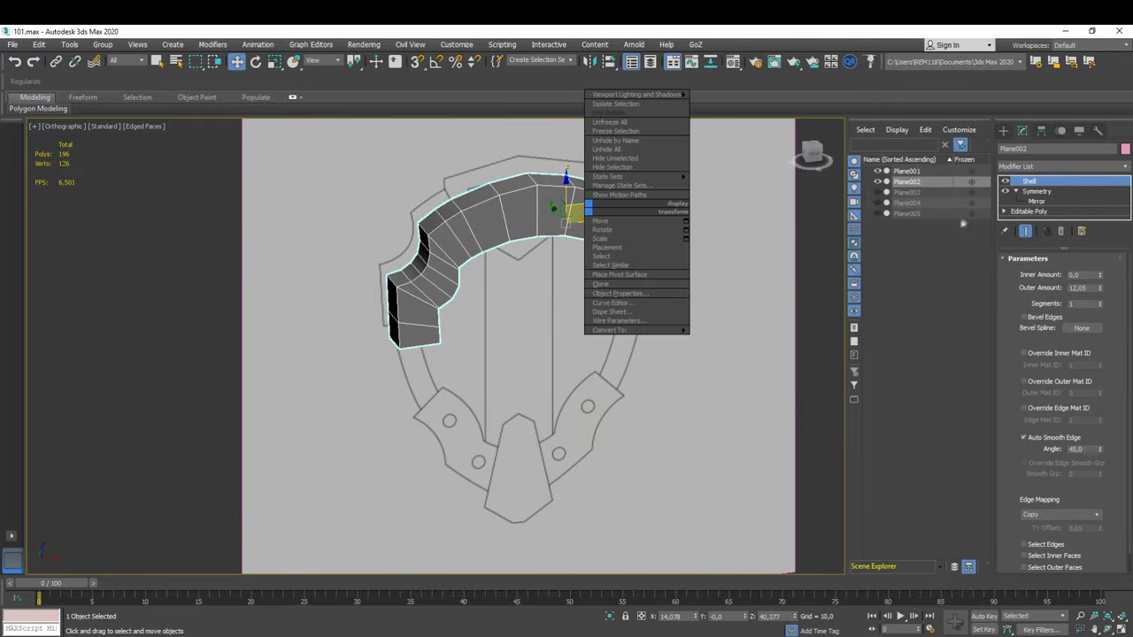
pyautogui.click(732, 338)
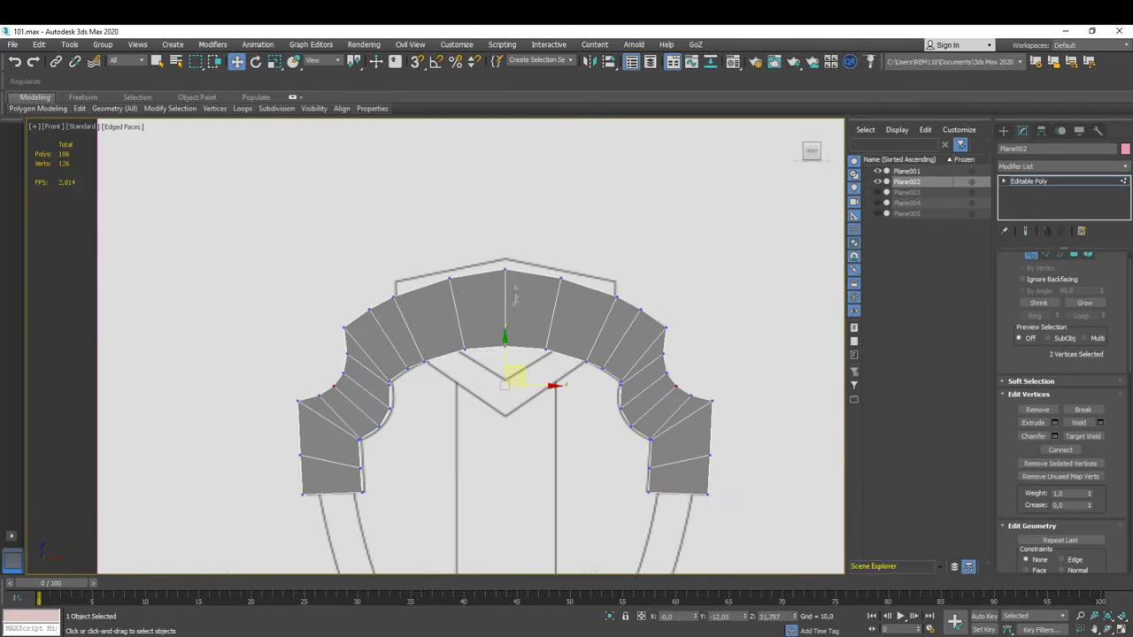
pyautogui.click(732, 330)
# Step: Frame the shield and turn off pivot-only adjustment for the arch piece
pyautogui.press('z')
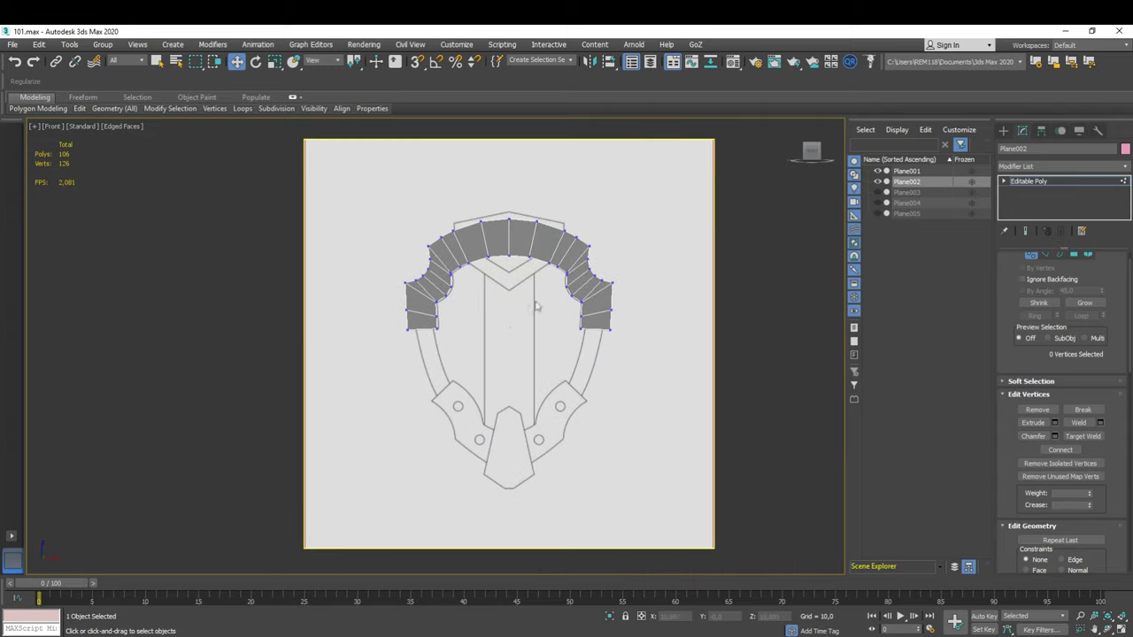
pyautogui.keyDown('alt'); pyautogui.moveTo(539, 304); pyautogui.dragTo(942, 224, button='middle'); pyautogui.keyUp('alt')
pyautogui.press('z')
pyautogui.click(1042, 131)
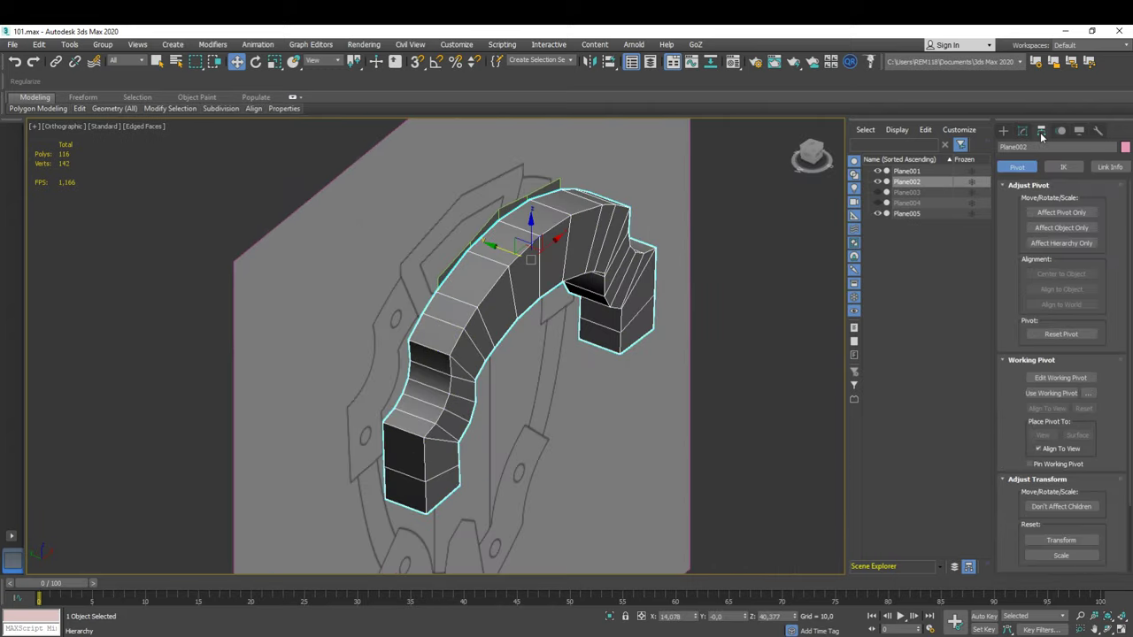
pyautogui.click(1062, 212)
pyautogui.keyDown('alt'); pyautogui.moveTo(549, 337); pyautogui.dragTo(491, 316, button='middle'); pyautogui.keyUp('alt')
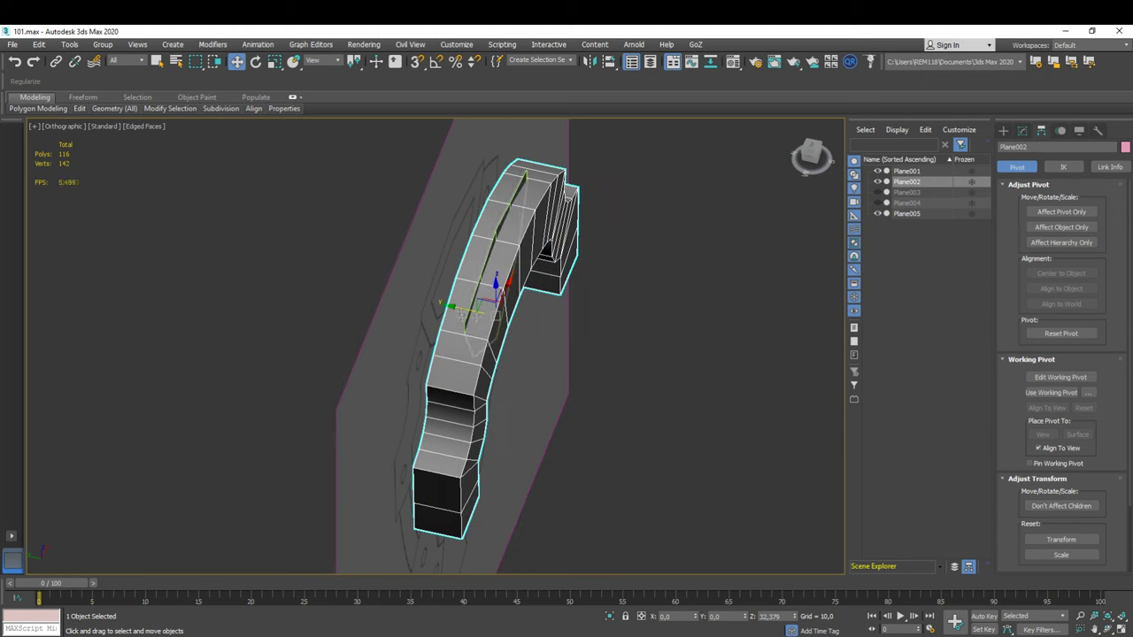
# Step: Add a Shell modifier to crest Plane005 with a 9.66 outer amount
pyautogui.click(486, 259)
pyautogui.keyDown('alt'); pyautogui.moveTo(487, 258); pyautogui.dragTo(610, 233, button='middle'); pyautogui.keyUp('alt')
pyautogui.click(1003, 130)
pyautogui.click(1022, 131)
pyautogui.click(1062, 167)
pyautogui.click(1062, 495)
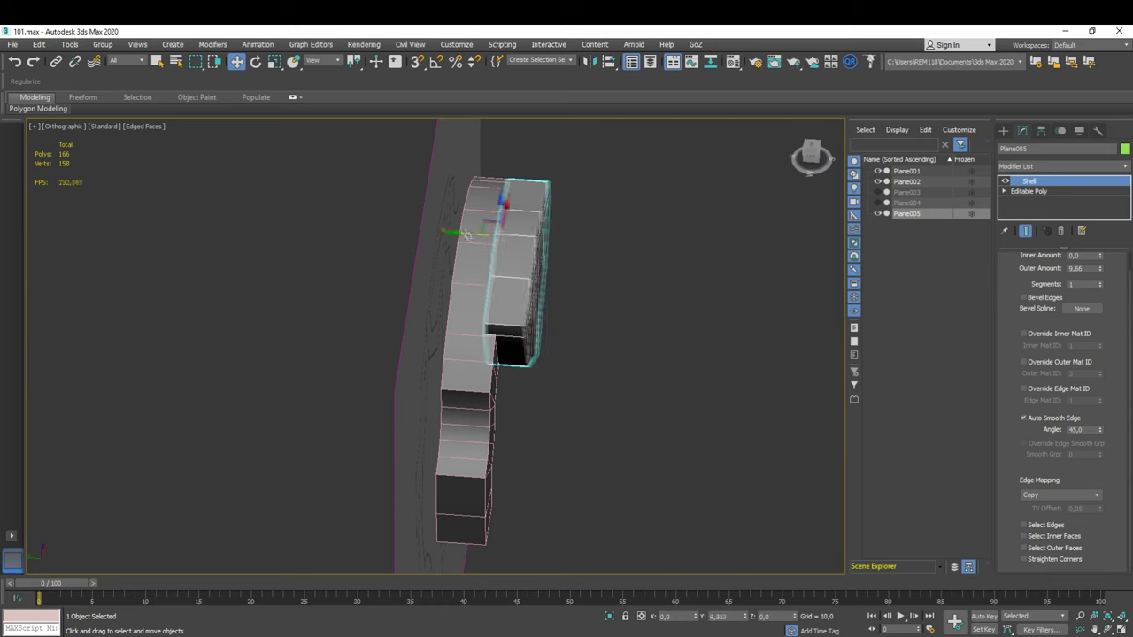
pyautogui.keyDown('alt'); pyautogui.moveTo(449, 224); pyautogui.dragTo(619, 265, button='middle'); pyautogui.keyUp('alt')
pyautogui.click(720, 304)
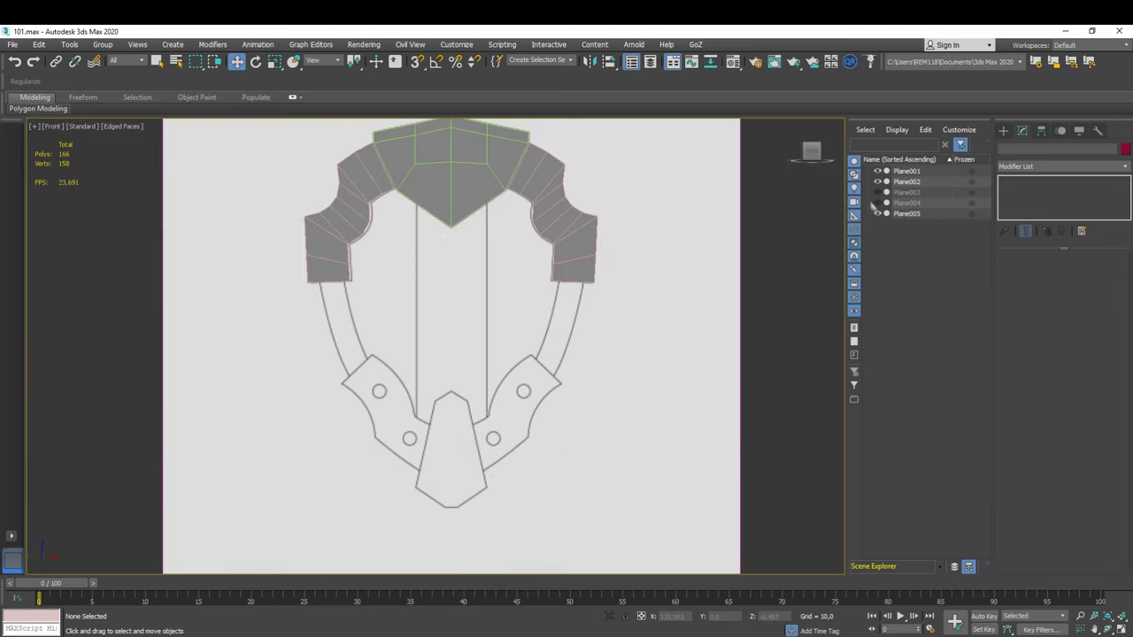
# Step: Convert the bottom U-shaped piece Plane003 to editable poly and shell it with 12.0 outer amount
pyautogui.keyDown('alt'); pyautogui.moveTo(720, 304); pyautogui.dragTo(673, 318, button='middle'); pyautogui.keyUp('alt')
pyautogui.click(416, 398)
pyautogui.rightClick(439, 381)
pyautogui.click(569, 513)
pyautogui.moveTo(569, 513); pyautogui.dragTo(605, 512, button='middle')
pyautogui.click(1062, 166)
pyautogui.scroll(-5, 1058, 531)
pyautogui.click(1016, 550)
pyautogui.keyDown('alt'); pyautogui.moveTo(637, 452); pyautogui.dragTo(558, 428, button='middle'); pyautogui.keyUp('alt')
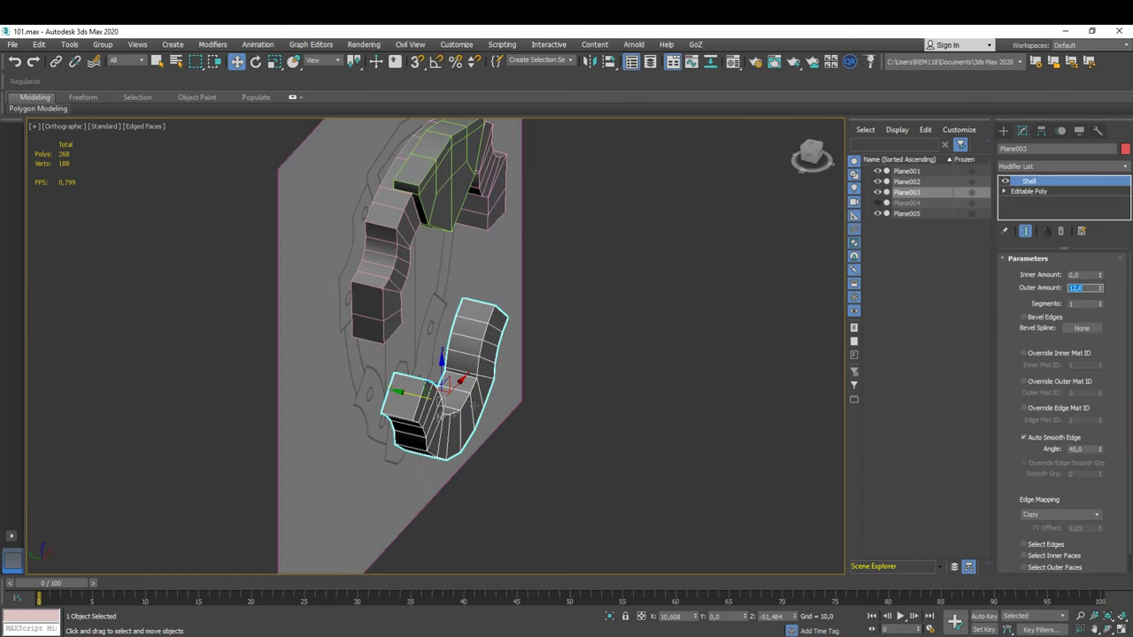
# Step: Check the bottom piece's pivot position and the upper piece's shell settings
pyautogui.click(1023, 130)
pyautogui.press('F12')
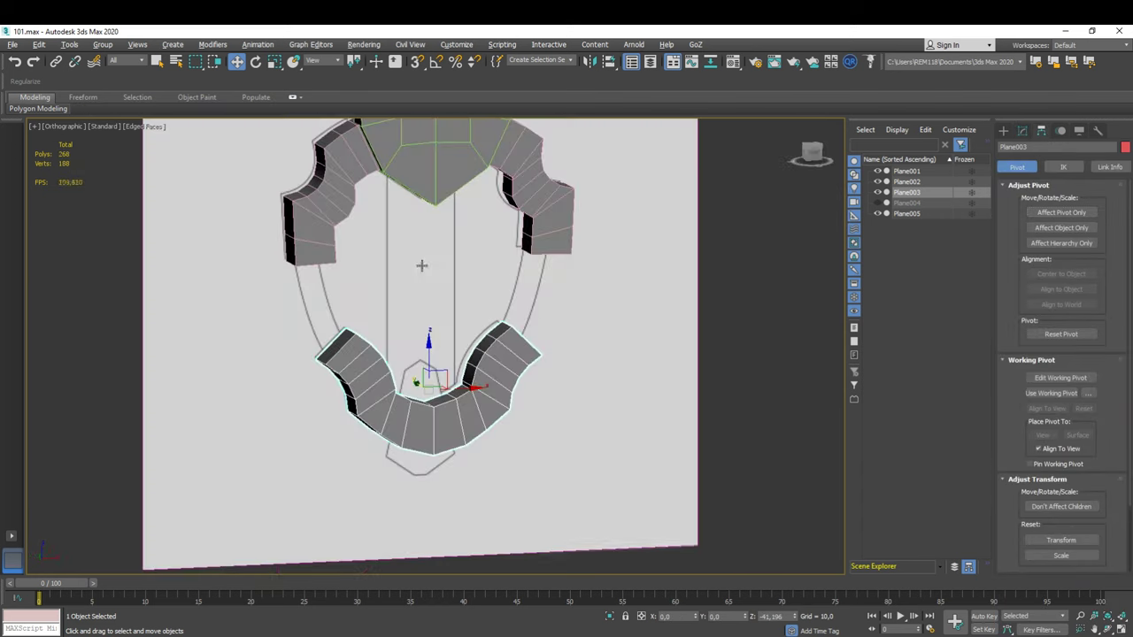
pyautogui.keyDown('alt'); pyautogui.moveTo(192, 132); pyautogui.dragTo(461, 345, button='middle'); pyautogui.keyUp('alt')
pyautogui.click(424, 159)
pyautogui.click(1023, 130)
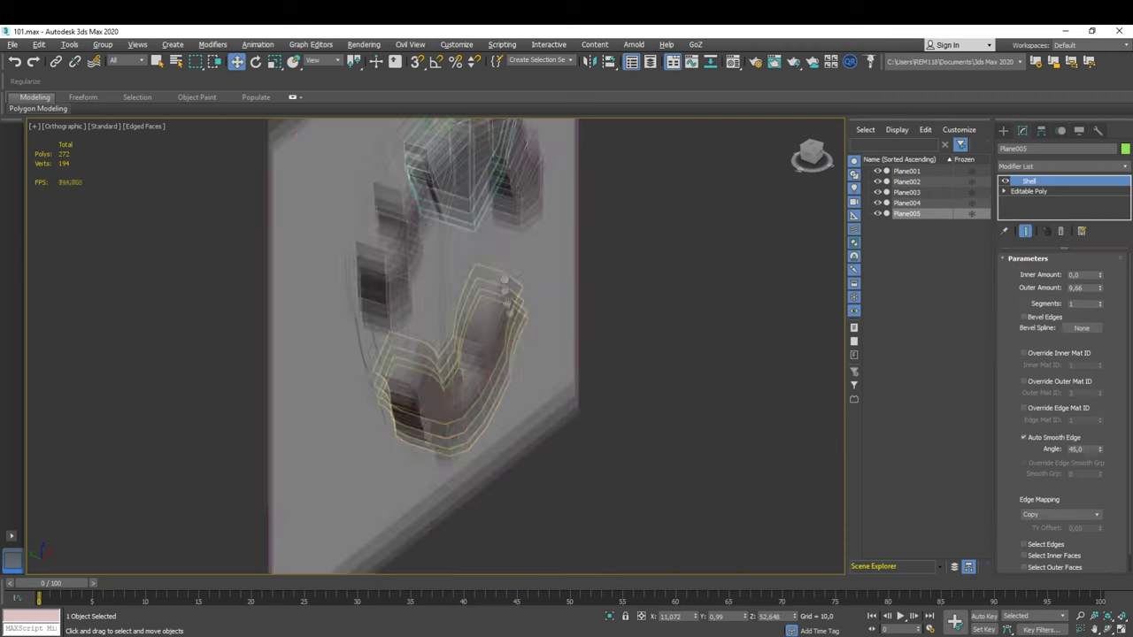
pyautogui.keyDown('alt'); pyautogui.moveTo(531, 354); pyautogui.dragTo(566, 345, button='middle'); pyautogui.keyUp('alt')
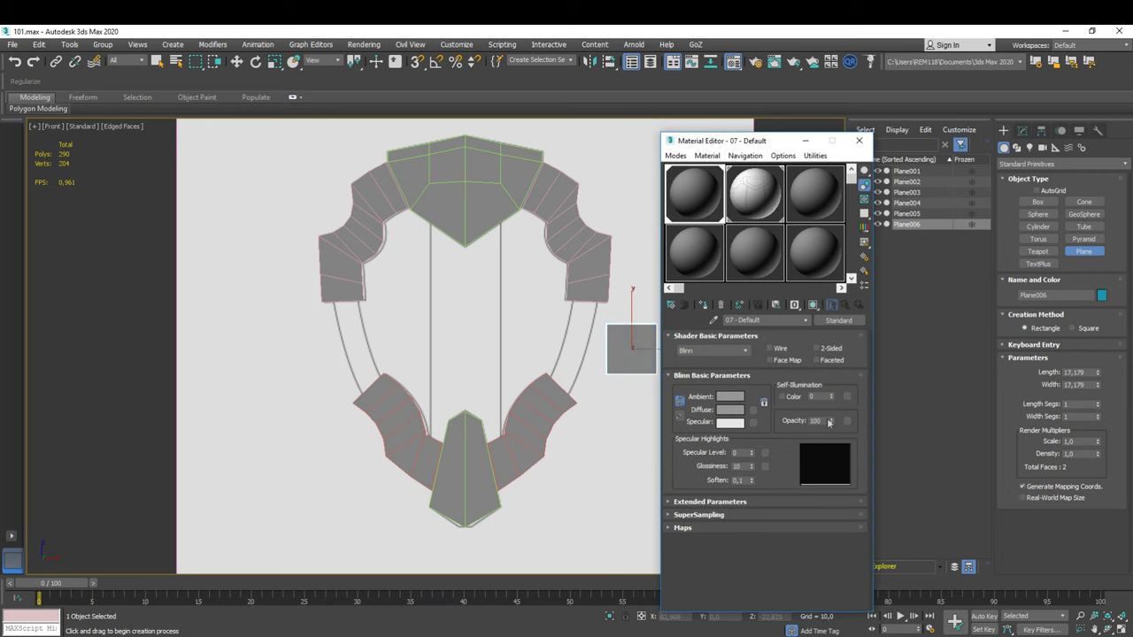
# Step: Convert the new plane to editable poly and narrow it by pulling its right vertices left
pyautogui.click(861, 142)
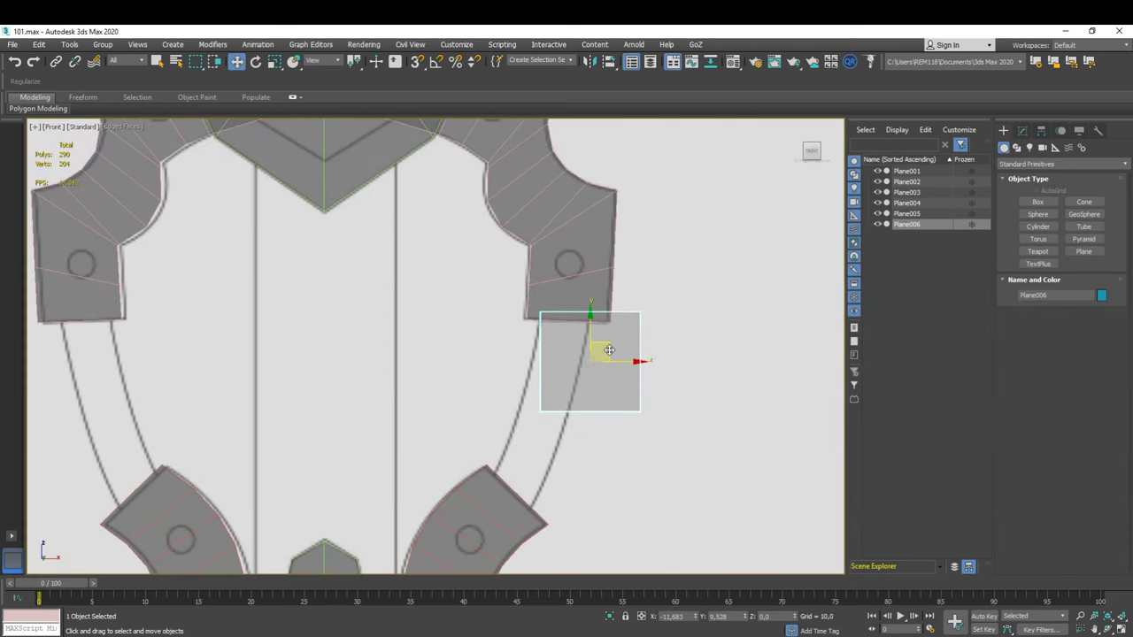
pyautogui.rightClick(607, 355)
pyautogui.click(753, 487)
pyautogui.press('1')
pyautogui.moveTo(696, 359); pyautogui.dragTo(625, 356)
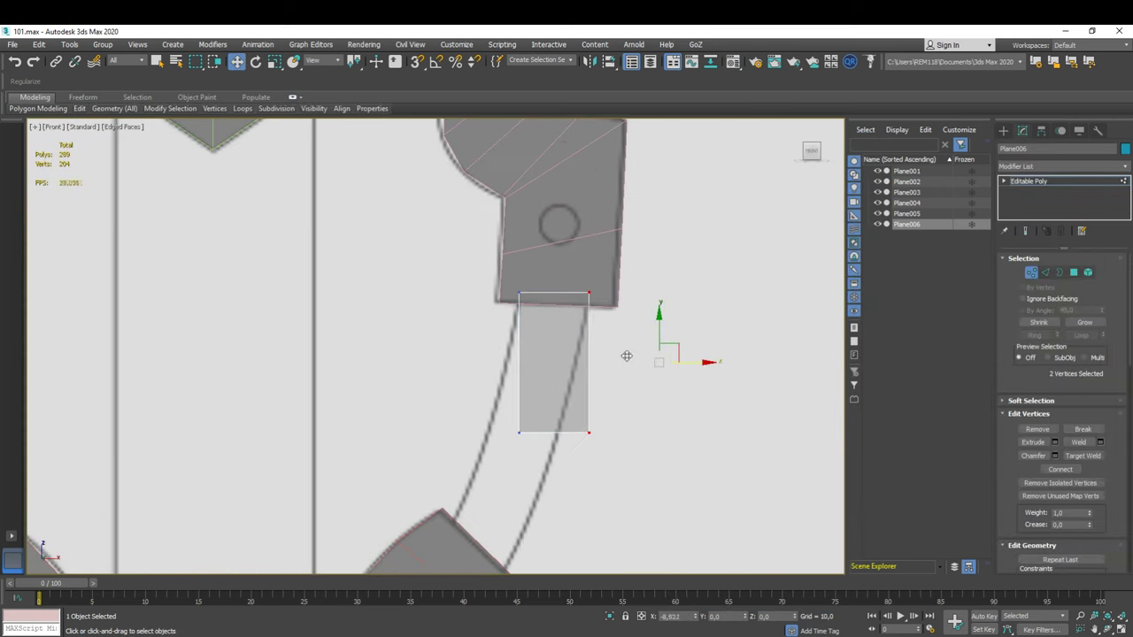
# Step: Extend the strip down the right rim with several new edge segments toward the bottom piece
pyautogui.press('2')
pyautogui.click(560, 351)
pyautogui.keyDown('shift'); pyautogui.moveTo(560, 352); pyautogui.dragTo(549, 391); pyautogui.keyUp('shift')
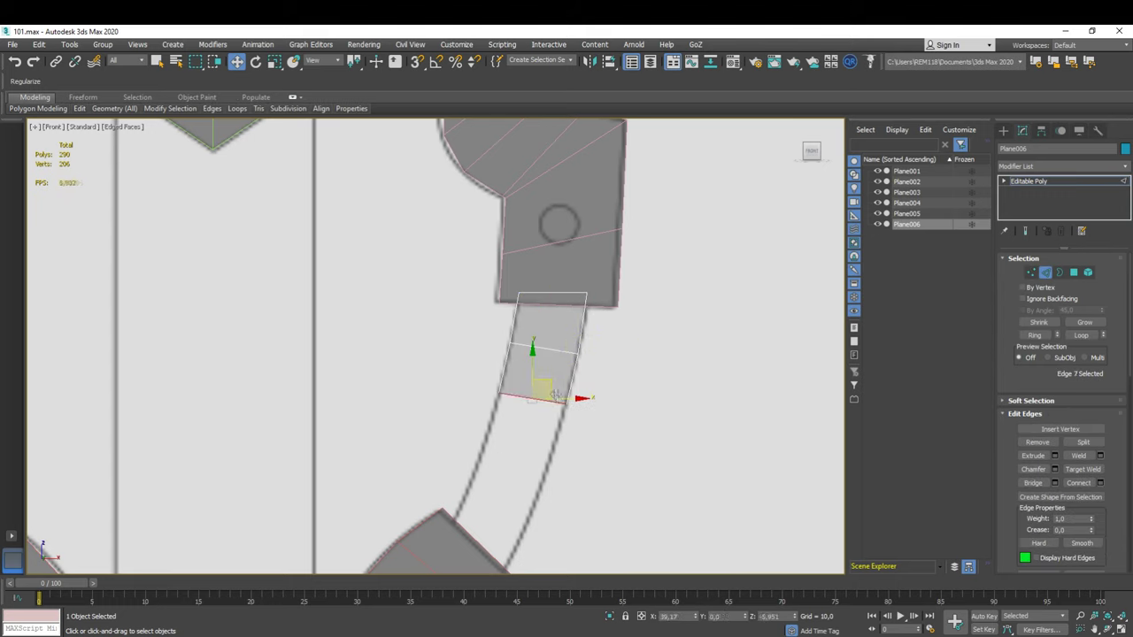
pyautogui.moveTo(518, 492); pyautogui.dragTo(531, 363, button='middle')
pyautogui.scroll(2, 531, 363)
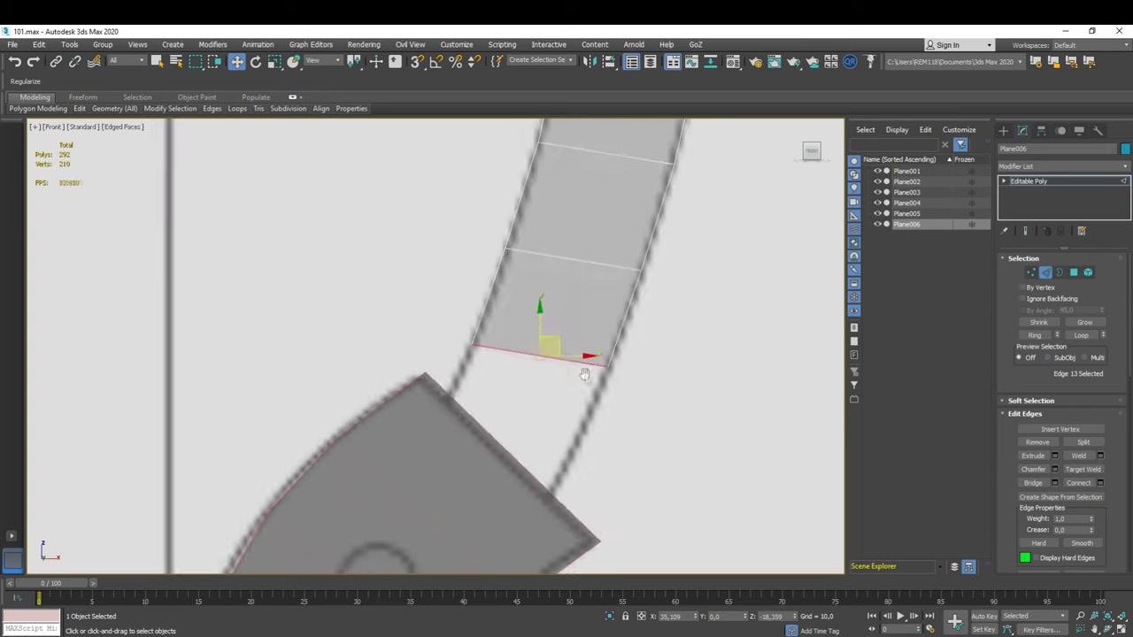
pyautogui.keyDown('shift'); pyautogui.moveTo(538, 354); pyautogui.dragTo(528, 412); pyautogui.keyUp('shift')
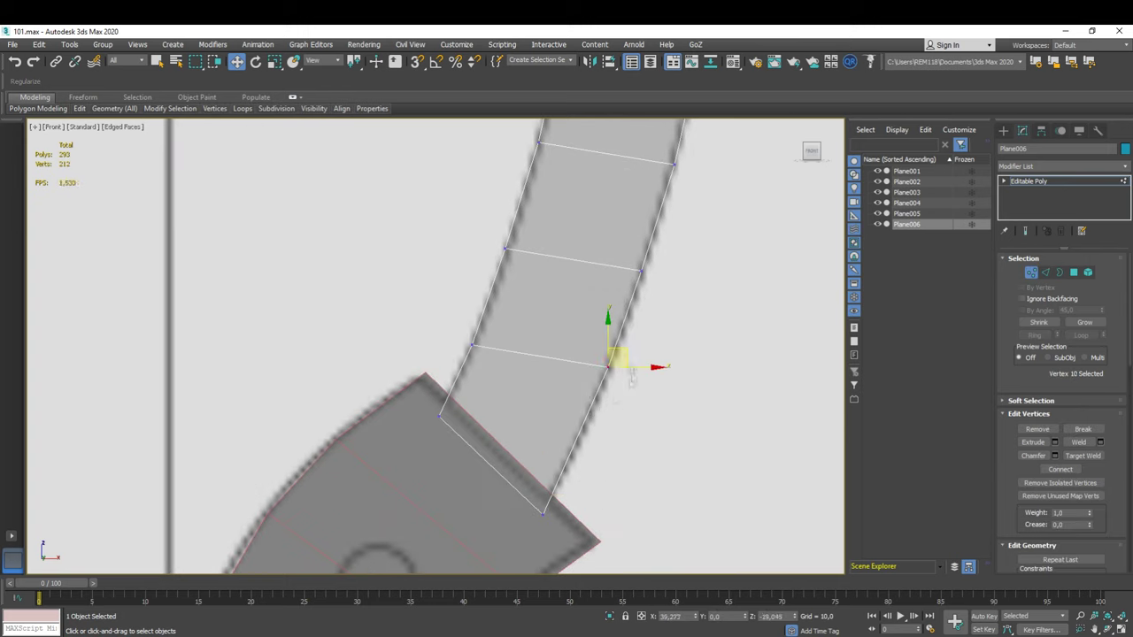
pyautogui.moveTo(631, 377); pyautogui.dragTo(639, 352, button='middle')
pyautogui.scroll(-3, 652, 299)
pyautogui.scroll(-5, 652, 300)
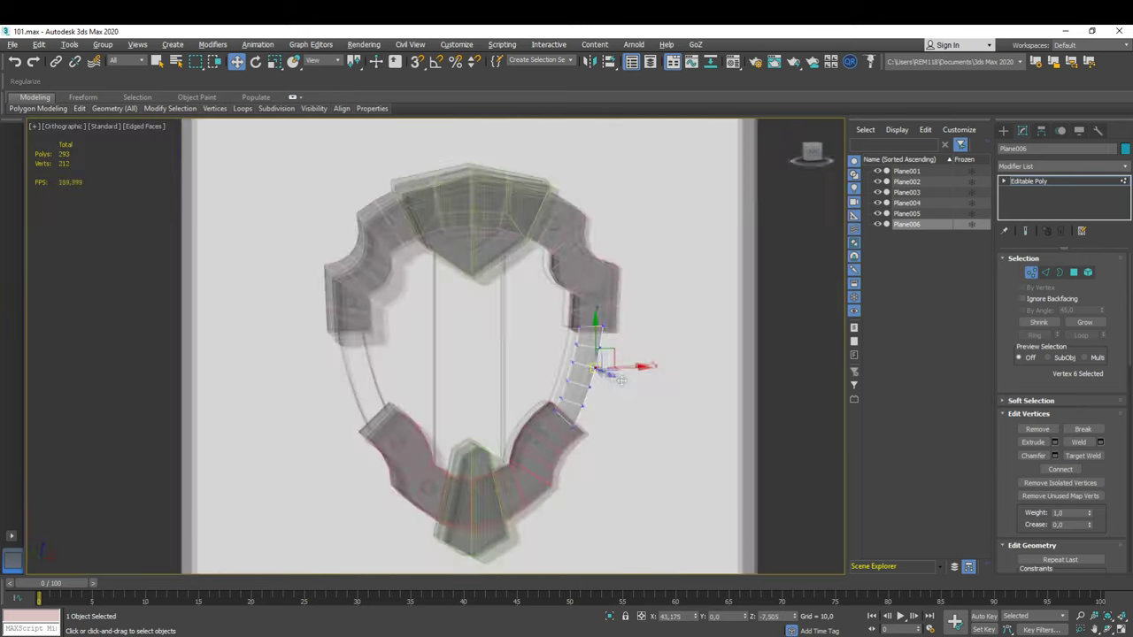
pyautogui.keyDown('alt'); pyautogui.moveTo(652, 299); pyautogui.dragTo(708, 266, button='middle'); pyautogui.keyUp('alt')
# Step: Add a Shell modifier to the strip and reset its Y position to 0
pyautogui.click(1062, 166)
pyautogui.click(1047, 552)
pyautogui.scroll(3, 601, 354)
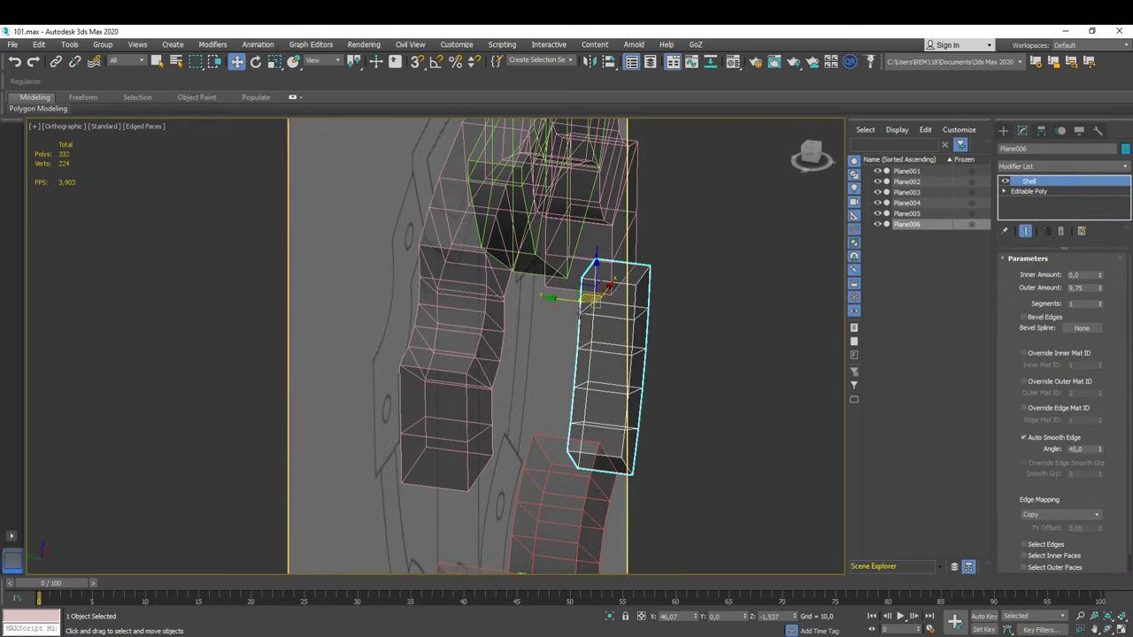
pyautogui.scroll(2, 602, 354)
pyautogui.click(1022, 130)
pyautogui.press('F12')
pyautogui.rightClick(139, 202)
pyautogui.click(236, 159)
pyautogui.moveTo(620, 310)
pyautogui.keyDown('alt'); pyautogui.mouseDown(button='middle')
pyautogui.moveTo(677, 263)
pyautogui.moveTo(620, 292)
pyautogui.mouseUp(button='middle'); pyautogui.keyUp('alt')
# Step: Review the strip's shell and pivot settings, then return to the front view
pyautogui.press('m')
pyautogui.press('m')
pyautogui.click(1022, 130)
pyautogui.keyDown('alt'); pyautogui.moveTo(619, 354); pyautogui.dragTo(637, 354, button='middle'); pyautogui.keyUp('alt')
pyautogui.click(1040, 130)
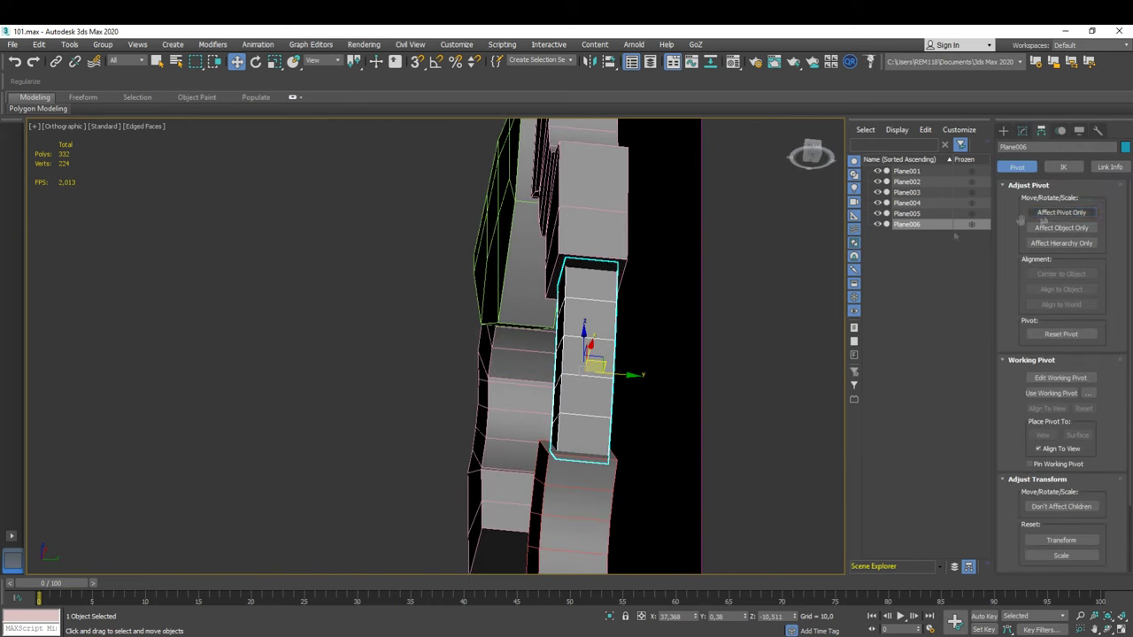
pyautogui.press('F12')
pyautogui.keyDown('alt'); pyautogui.moveTo(619, 354); pyautogui.dragTo(655, 336, button='middle'); pyautogui.keyUp('alt')
pyautogui.click(1022, 130)
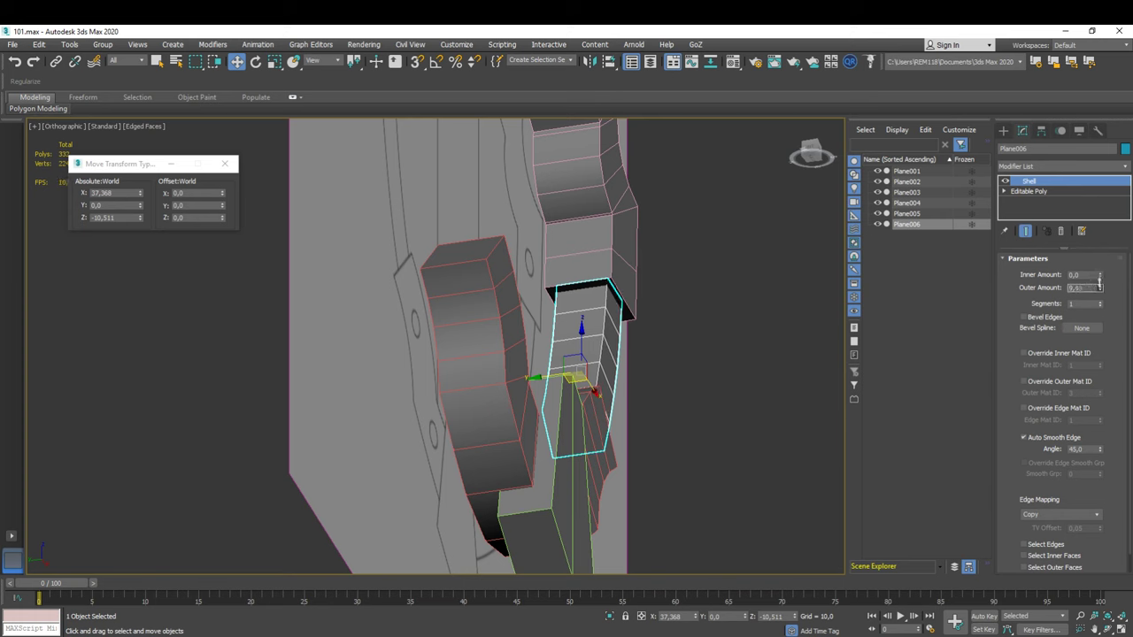
pyautogui.click(1041, 131)
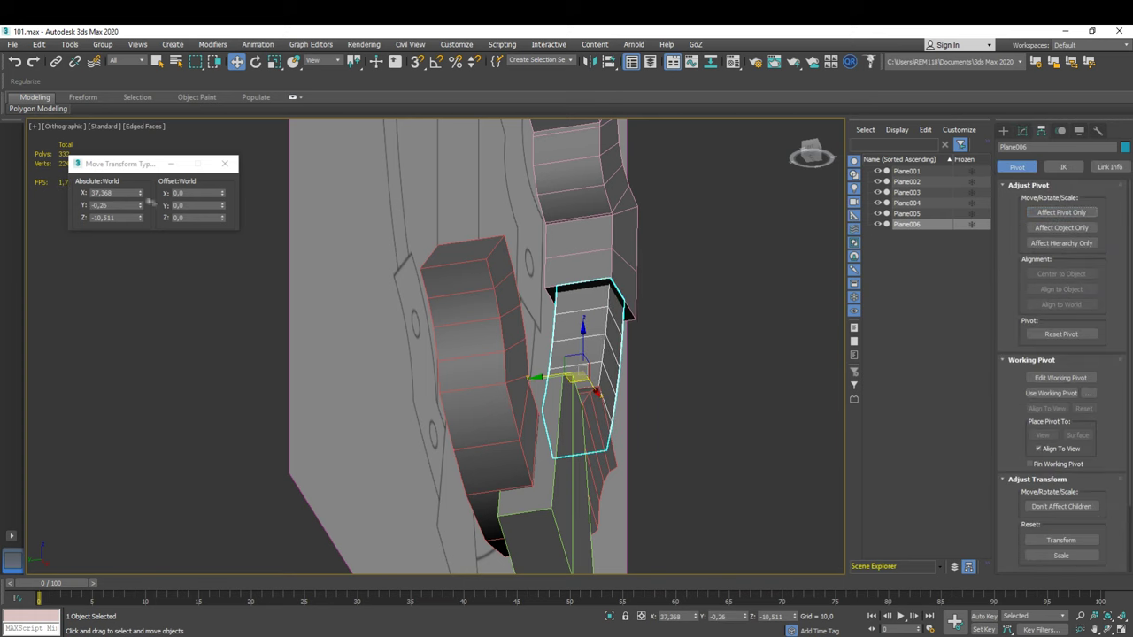
pyautogui.press('F12')
pyautogui.press('f')
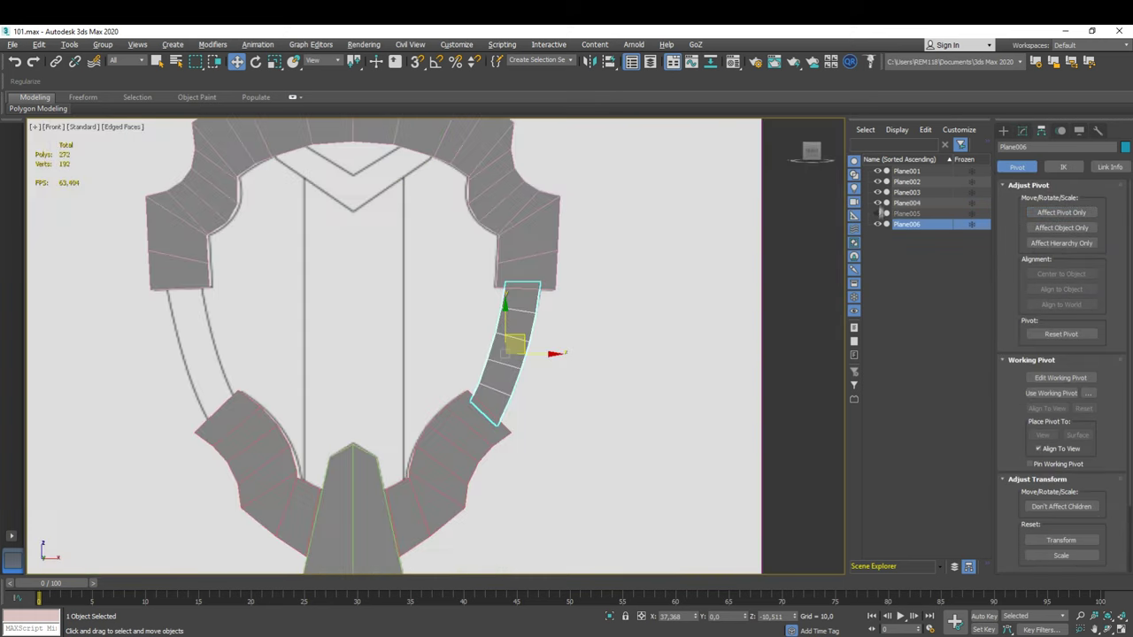
pyautogui.rightClick(536, 315)
# Step: Convert the strap to editable poly and add a Symmetry modifier mirroring it to the left rim
pyautogui.click(670, 458)
pyautogui.press('4')
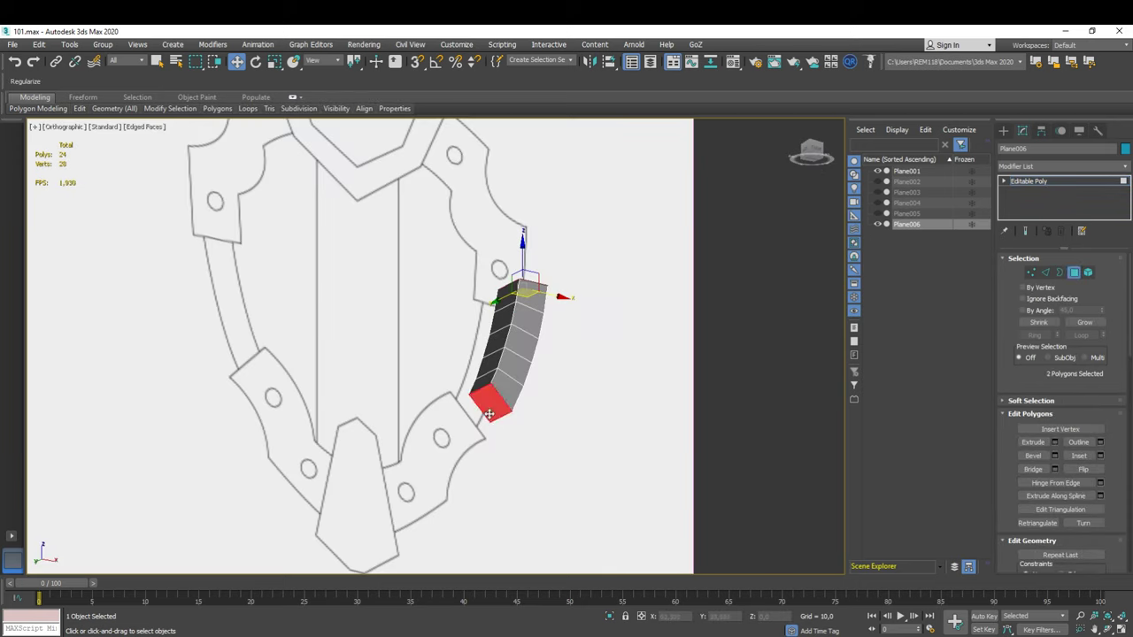
pyautogui.click(1028, 181)
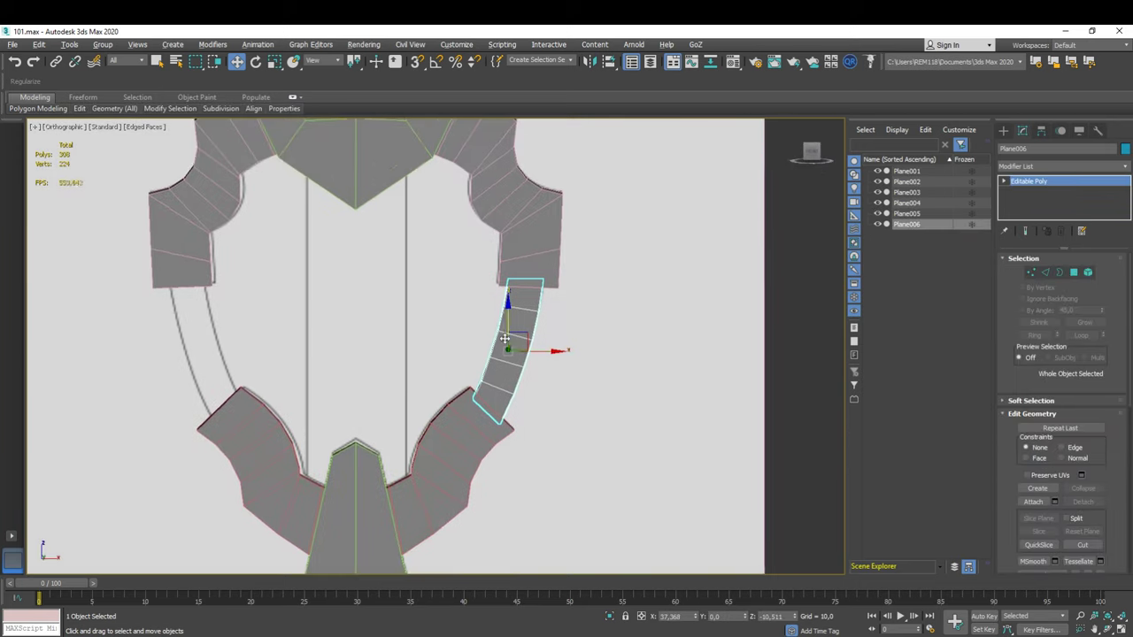
pyautogui.click(1022, 131)
pyautogui.click(1023, 130)
pyautogui.click(1063, 166)
pyautogui.click(1016, 183)
pyautogui.rightClick(237, 61)
pyautogui.moveTo(398, 345)
pyautogui.keyDown('alt'); pyautogui.mouseDown(button='middle')
pyautogui.moveTo(461, 337)
pyautogui.moveTo(417, 270)
pyautogui.mouseUp(button='middle'); pyautogui.keyUp('alt')
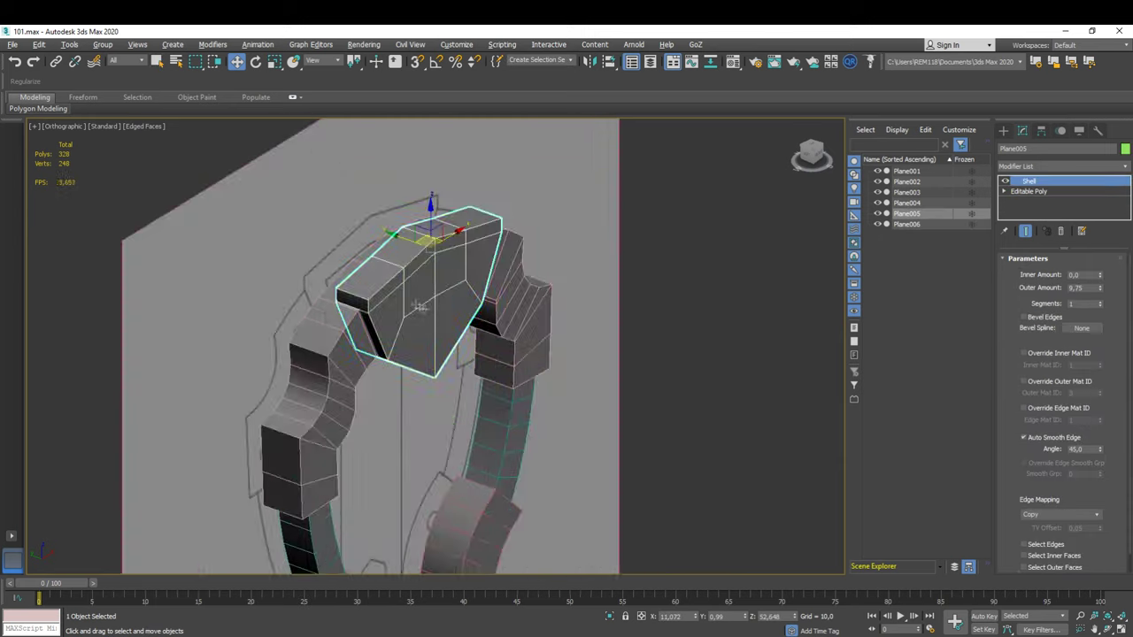
# Step: Reshape the top centre piece by moving its top and bottom FFD 3x3x3 control points
pyautogui.keyDown('alt'); pyautogui.moveTo(421, 305); pyautogui.dragTo(593, 269, button='middle'); pyautogui.keyUp('alt')
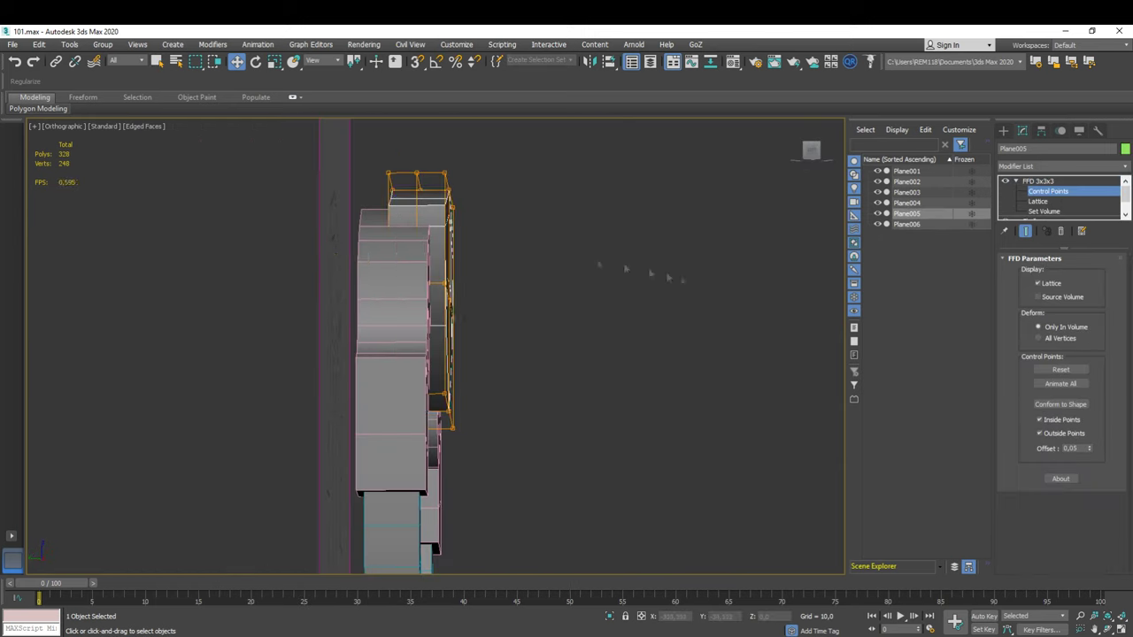
pyautogui.keyDown('alt'); pyautogui.moveTo(668, 278); pyautogui.dragTo(523, 277, button='middle'); pyautogui.keyUp('alt')
pyautogui.moveTo(379, 177); pyautogui.dragTo(517, 253)
pyautogui.moveTo(518, 253)
pyautogui.keyDown('alt'); pyautogui.mouseDown(button='middle')
pyautogui.moveTo(510, 277)
pyautogui.moveTo(539, 302)
pyautogui.moveTo(489, 334)
pyautogui.moveTo(518, 405)
pyautogui.mouseUp(button='middle'); pyautogui.keyUp('alt')
pyautogui.moveTo(518, 404); pyautogui.dragTo(430, 531)
pyautogui.keyDown('alt'); pyautogui.moveTo(430, 531); pyautogui.dragTo(409, 456, button='middle'); pyautogui.keyUp('alt')
pyautogui.keyDown('alt'); pyautogui.moveTo(580, 414); pyautogui.dragTo(475, 298, button='middle'); pyautogui.keyUp('alt')
# Step: Convert the top piece to editable poly, clone it as Plane007 and scale the copy down
pyautogui.rightClick(476, 299)
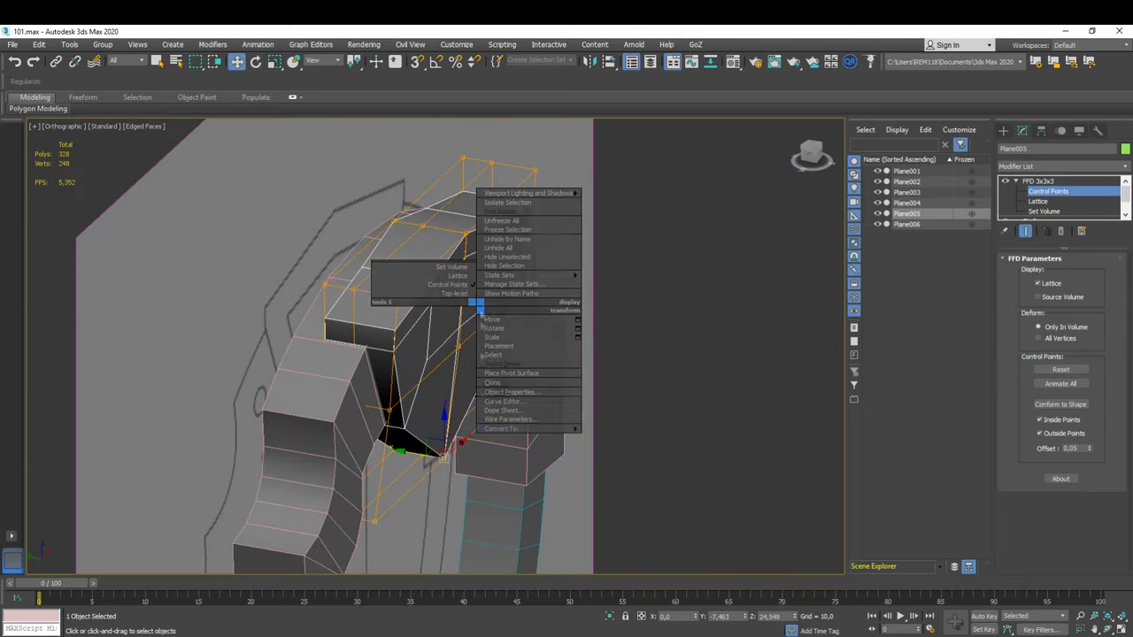
pyautogui.click(519, 410)
pyautogui.keyDown('shift'); pyautogui.moveTo(441, 319); pyautogui.dragTo(529, 318); pyautogui.keyUp('shift')
pyautogui.rightClick(529, 318)
pyautogui.click(576, 352)
pyautogui.keyDown('alt'); pyautogui.moveTo(576, 352); pyautogui.dragTo(534, 298, button='middle'); pyautogui.keyUp('alt')
# Step: Centre the Plane007 copy at X and Z zero in the front view
pyautogui.press('f')
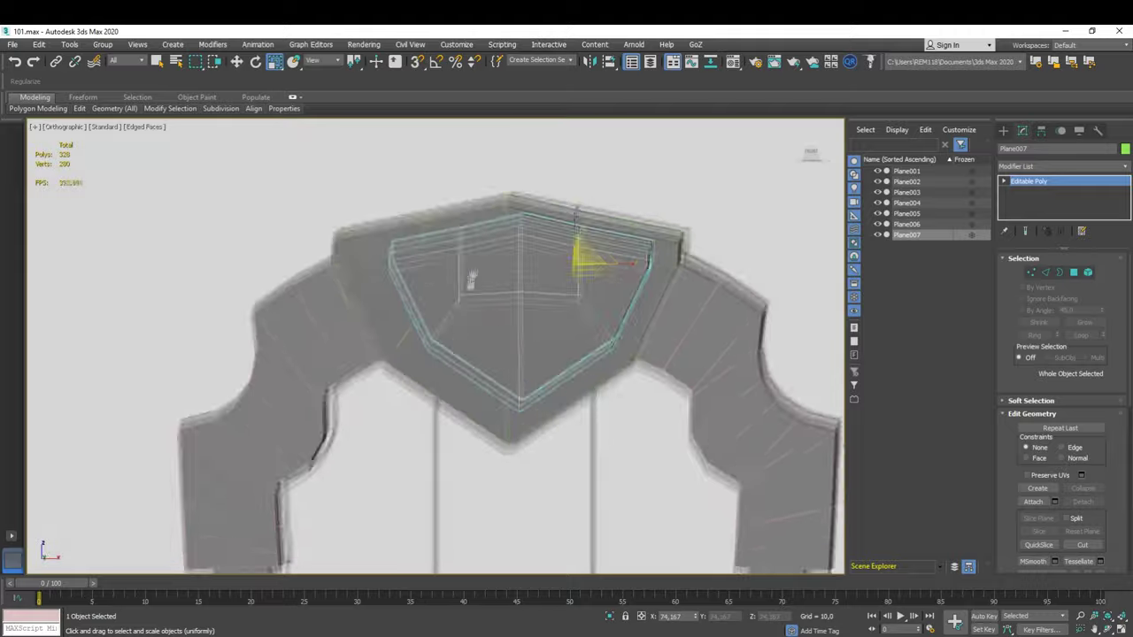
pyautogui.click(1041, 130)
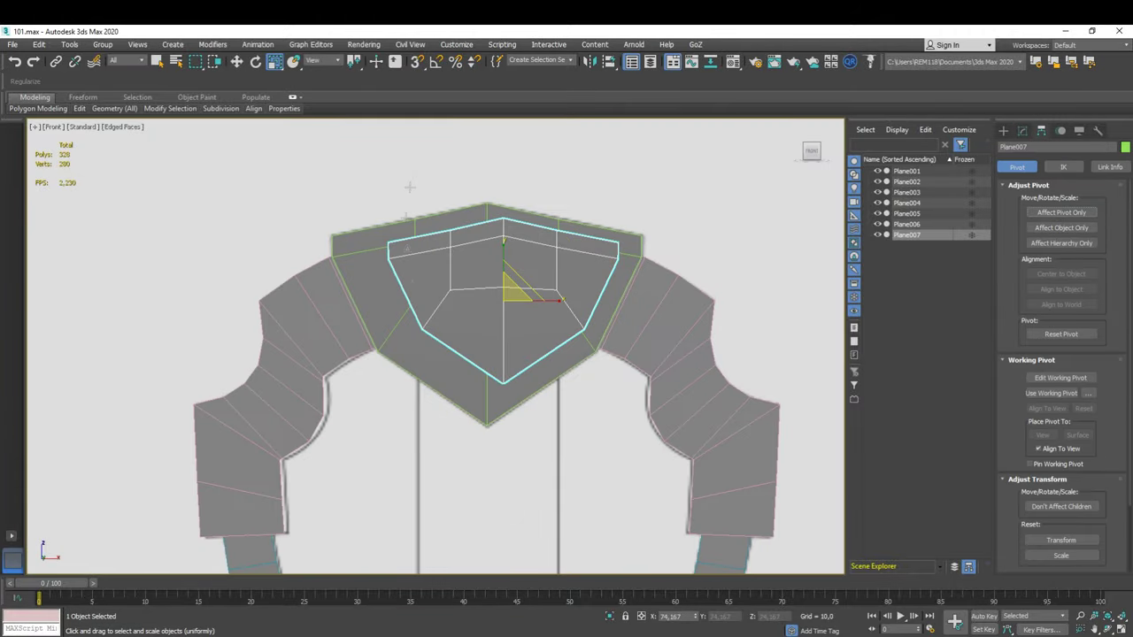
pyautogui.press('w')
pyautogui.press('F12')
pyautogui.press('F12')
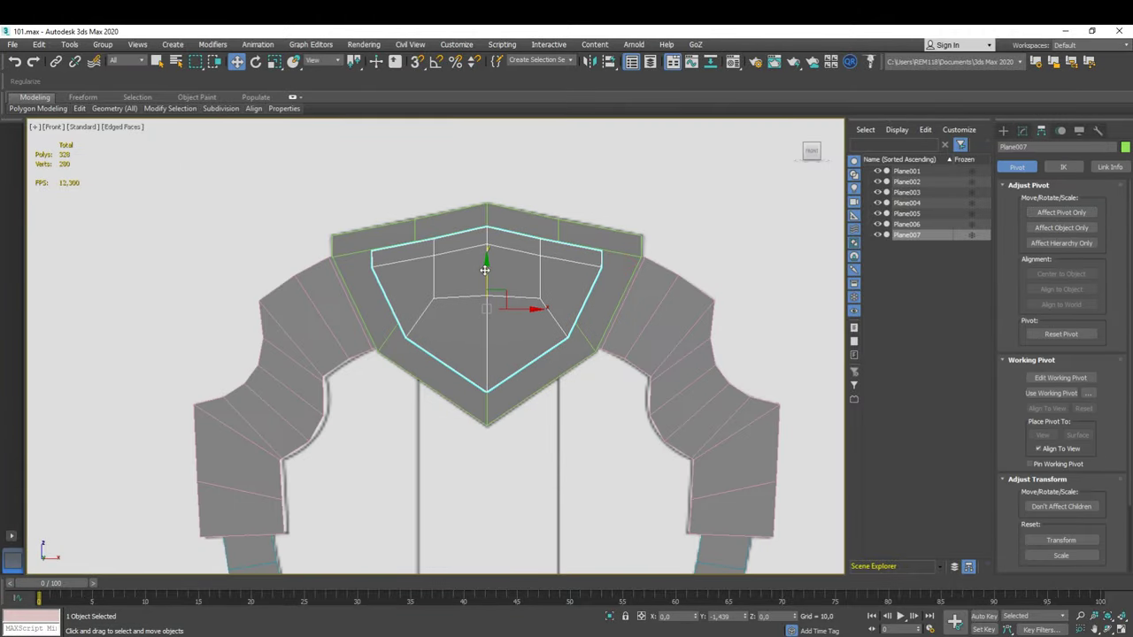
# Step: Delete the lower and right faces of the Plane007 copy
pyautogui.keyDown('alt'); pyautogui.moveTo(485, 270); pyautogui.dragTo(594, 354, button='middle'); pyautogui.keyUp('alt')
pyautogui.press('4')
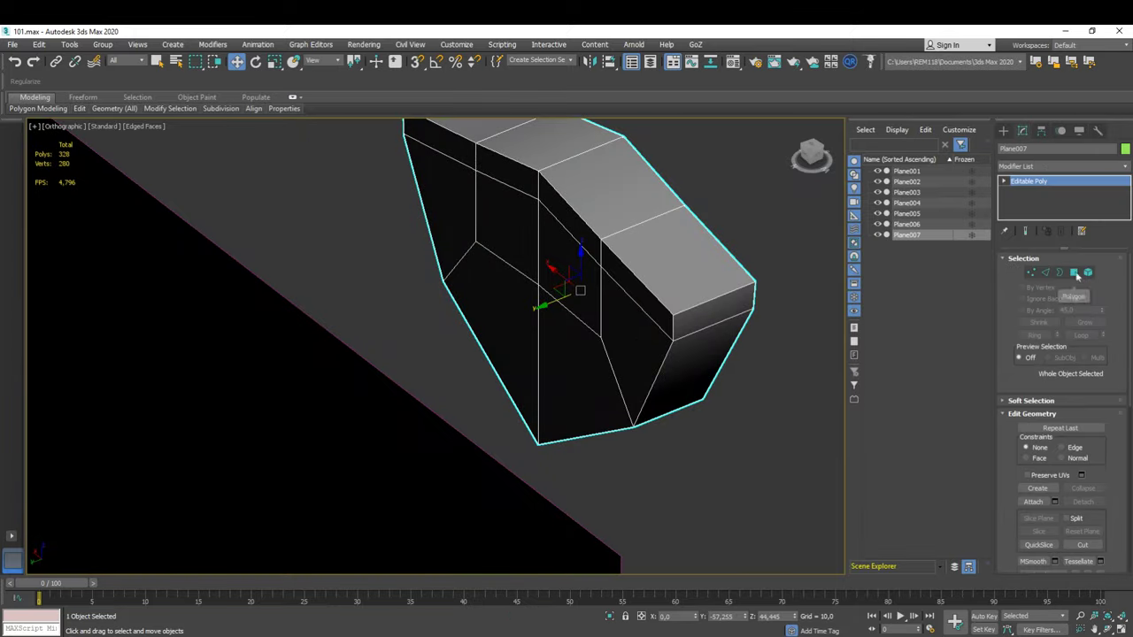
pyautogui.click(512, 253)
pyautogui.keyDown('ctrl'); pyautogui.moveTo(512, 252); pyautogui.dragTo(627, 343); pyautogui.keyUp('ctrl')
pyautogui.press('Delete')
# Step: Select the 10 end vertices along Plane007's edge
pyautogui.moveTo(523, 186)
pyautogui.keyDown('alt'); pyautogui.mouseDown(button='middle')
pyautogui.moveTo(584, 286)
pyautogui.moveTo(715, 275)
pyautogui.moveTo(699, 292)
pyautogui.mouseUp(button='middle'); pyautogui.keyUp('alt')
pyautogui.press('1')
pyautogui.moveTo(637, 203); pyautogui.dragTo(669, 415)
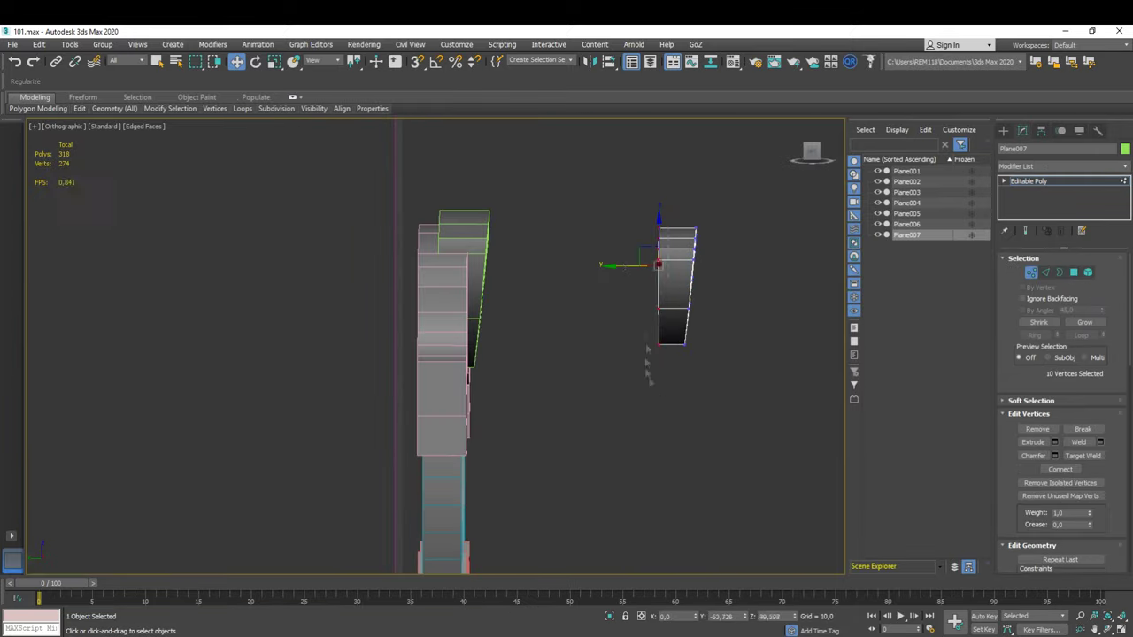
pyautogui.press('1')
pyautogui.keyDown('alt'); pyautogui.moveTo(641, 284); pyautogui.dragTo(643, 294, button='middle'); pyautogui.keyUp('alt')
pyautogui.keyDown('alt'); pyautogui.moveTo(462, 258); pyautogui.dragTo(522, 257, button='middle'); pyautogui.keyUp('alt')
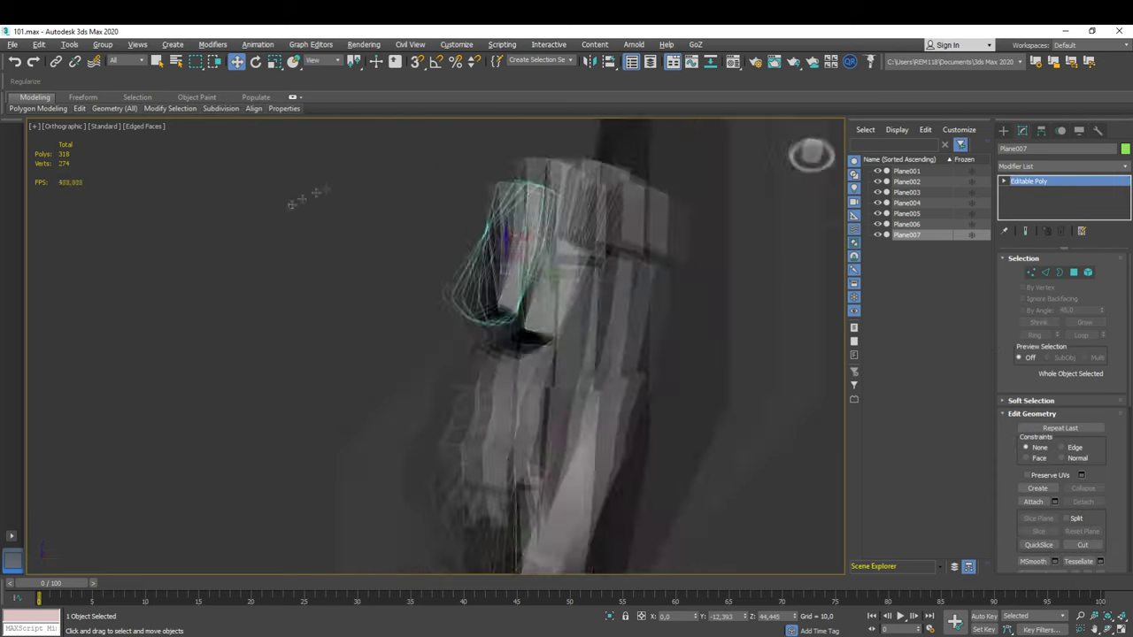
pyautogui.scroll(2, 522, 252)
# Step: Rotate the selected end vertices so the section tilts away from the rim
pyautogui.press('1')
pyautogui.rightClick(522, 249)
pyautogui.click(540, 270)
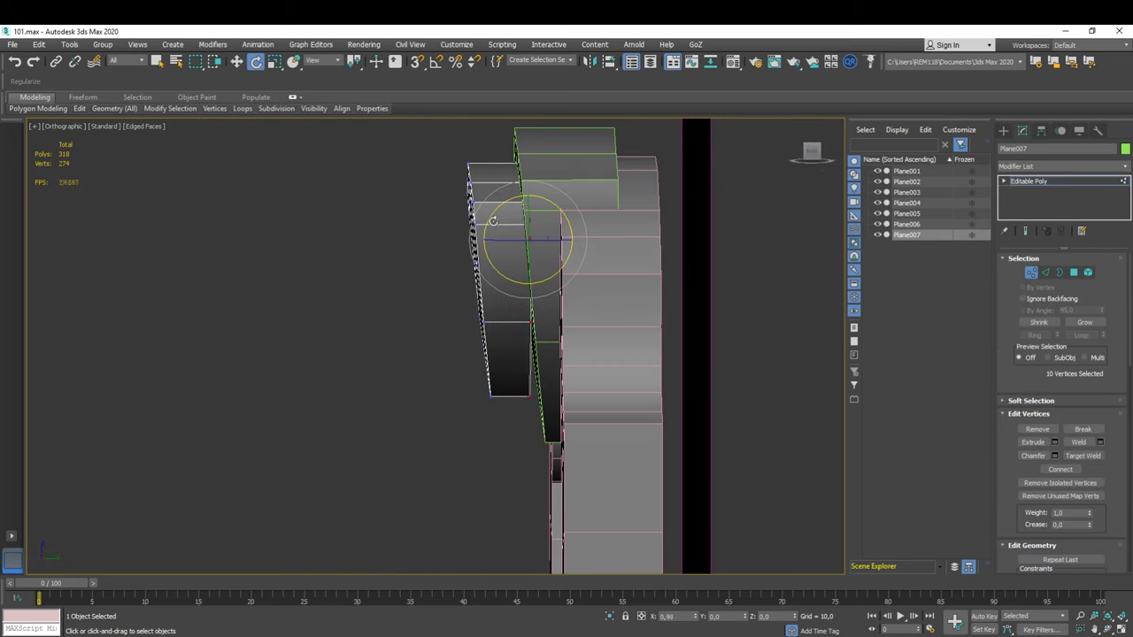
pyautogui.press('F3')
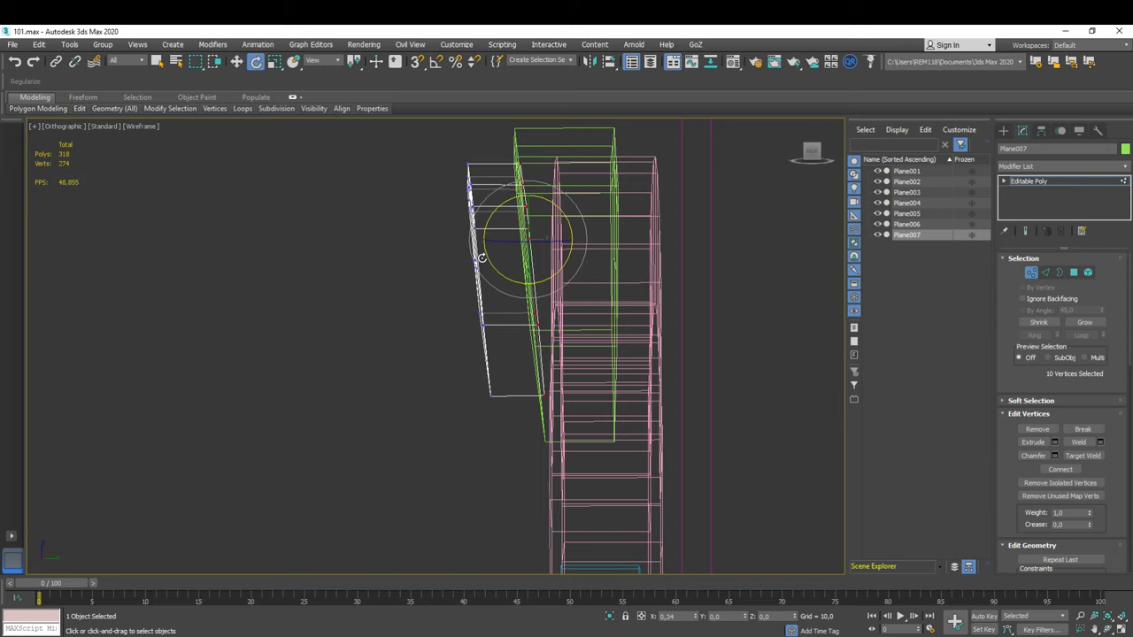
pyautogui.keyDown('alt'); pyautogui.moveTo(461, 291); pyautogui.dragTo(838, 311, button='middle'); pyautogui.keyUp('alt')
pyautogui.press('F3')
pyautogui.click(1062, 166)
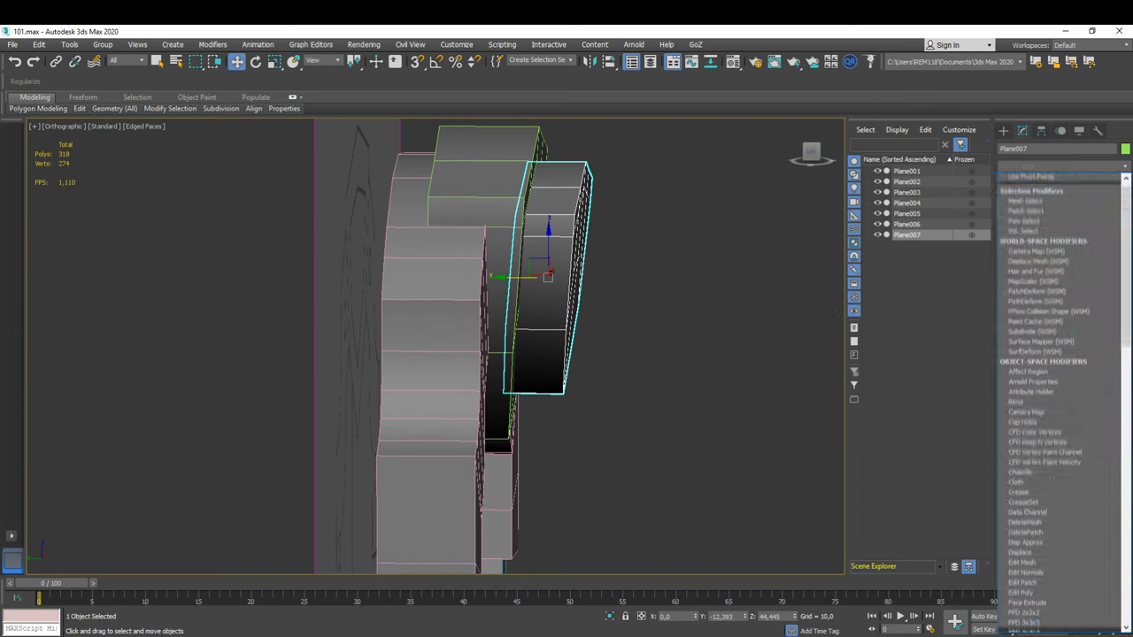
# Step: Add an FFD 3x3x3 lattice to Plane007 and select its lower control points
pyautogui.click(1018, 278)
pyautogui.click(1048, 191)
pyautogui.keyDown('alt'); pyautogui.moveTo(797, 262); pyautogui.dragTo(732, 262, button='middle'); pyautogui.keyUp('alt')
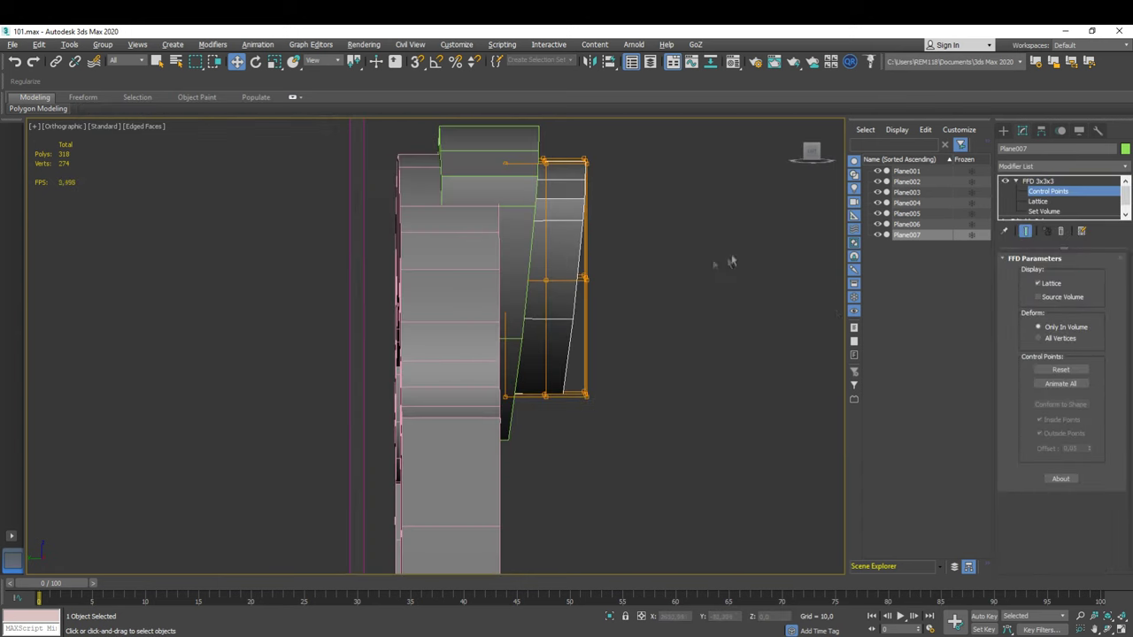
pyautogui.keyDown('alt'); pyautogui.moveTo(529, 310); pyautogui.dragTo(551, 276, button='middle'); pyautogui.keyUp('alt')
pyautogui.keyDown('alt'); pyautogui.moveTo(521, 233); pyautogui.dragTo(596, 316, button='middle'); pyautogui.keyUp('alt')
pyautogui.moveTo(637, 315); pyautogui.dragTo(572, 445)
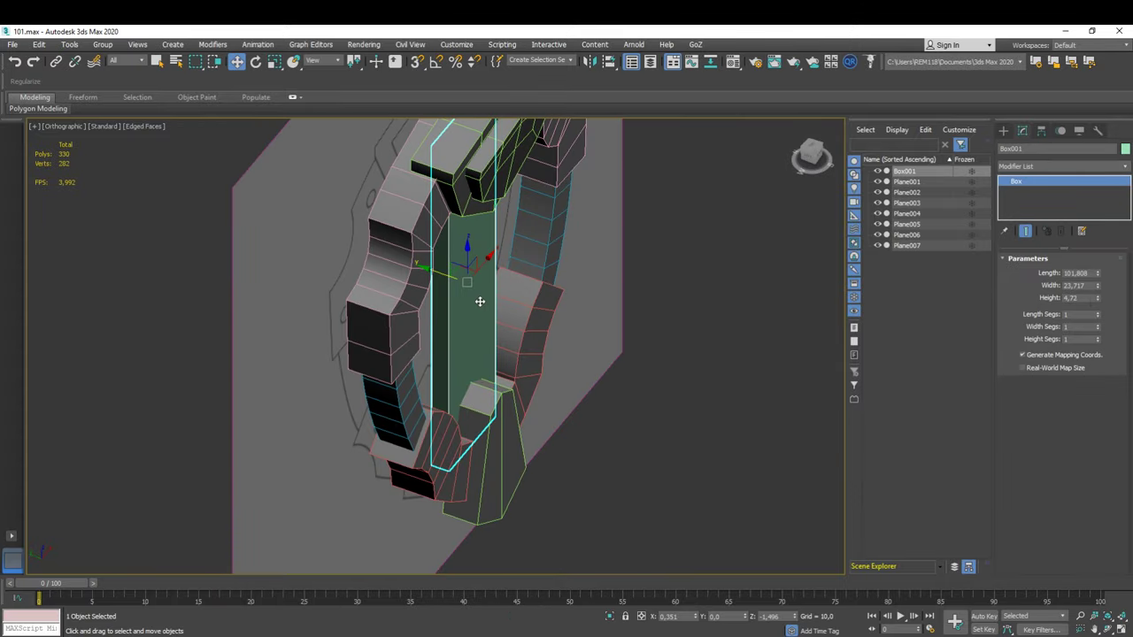
# Step: Hide the first three rim planes and snap-clone the centre plank into Box002 and Box003
pyautogui.click(1041, 130)
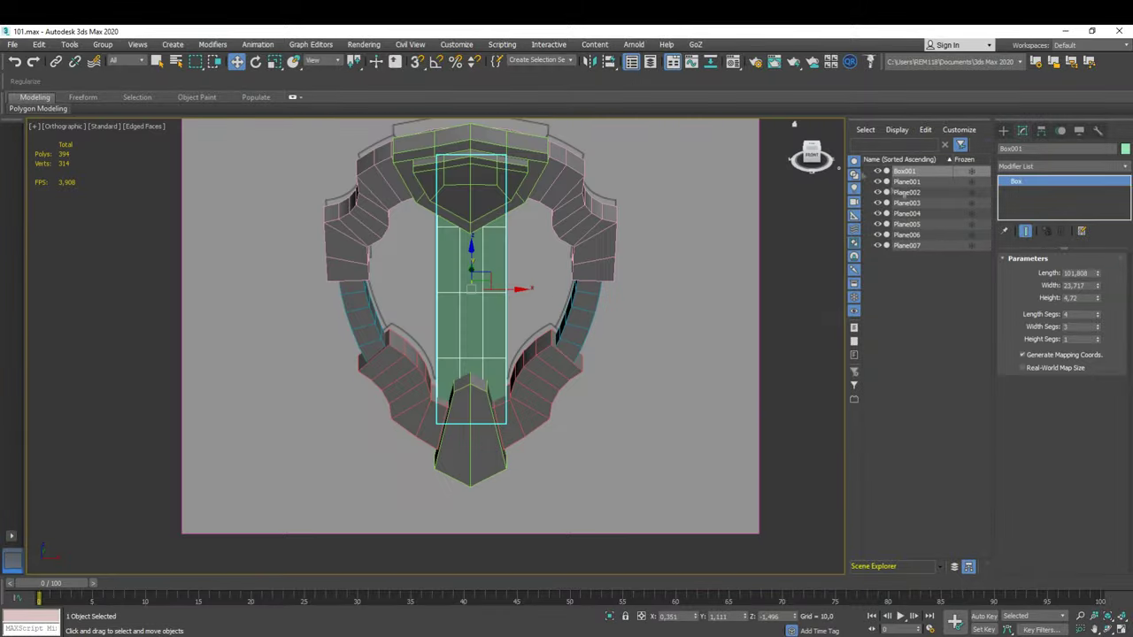
pyautogui.moveTo(886, 182); pyautogui.dragTo(886, 203)
pyautogui.moveTo(491, 312); pyautogui.dragTo(469, 292, button='middle')
pyautogui.press('s')
pyautogui.moveTo(415, 406)
pyautogui.keyDown('shift'); pyautogui.mouseDown()
pyautogui.moveTo(482, 408)
pyautogui.moveTo(412, 407)
pyautogui.mouseUp(); pyautogui.keyUp('shift')
pyautogui.press('Return')
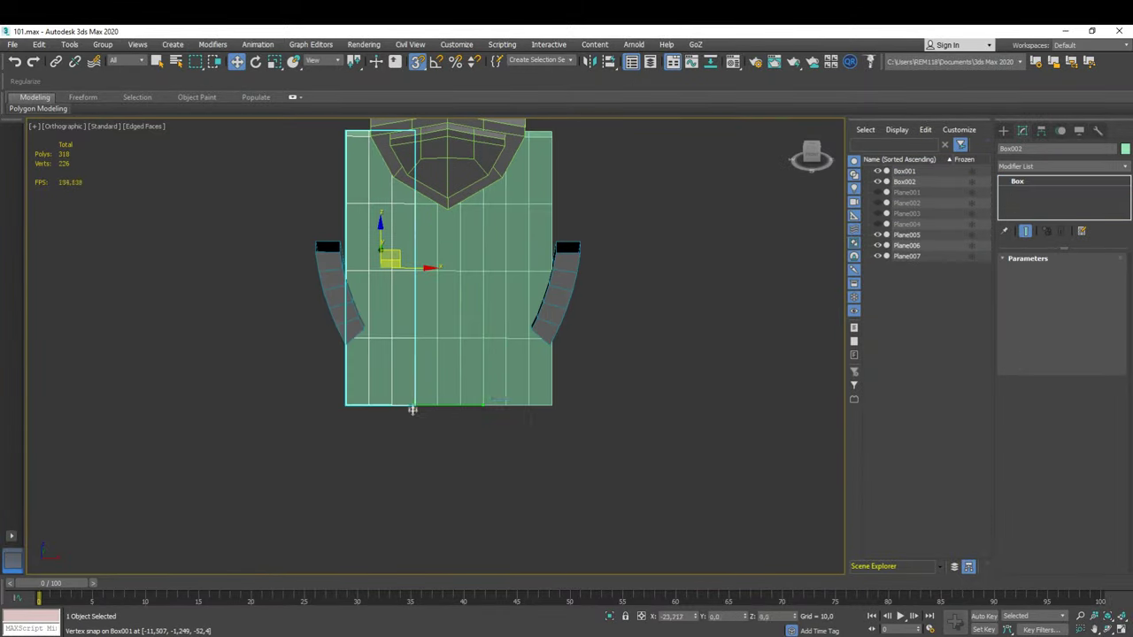
pyautogui.press('Return')
# Step: Convert Box003, Box001 and Box002 to editable poly
pyautogui.scroll(3, 488, 330)
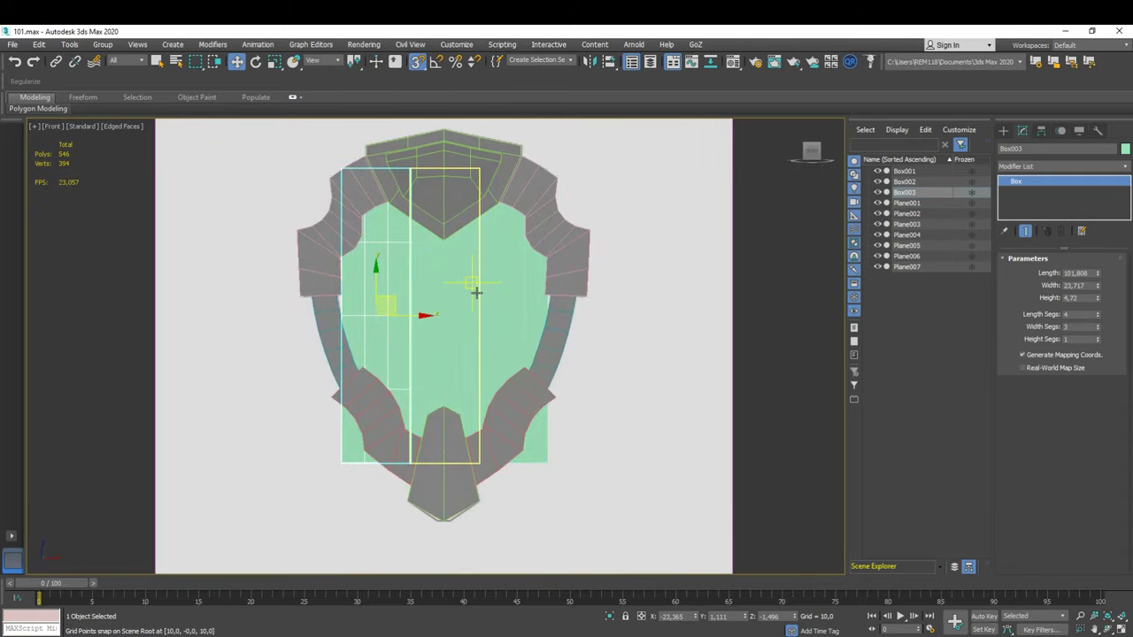
pyautogui.press('F3')
pyautogui.rightClick(380, 292)
pyautogui.click(526, 421)
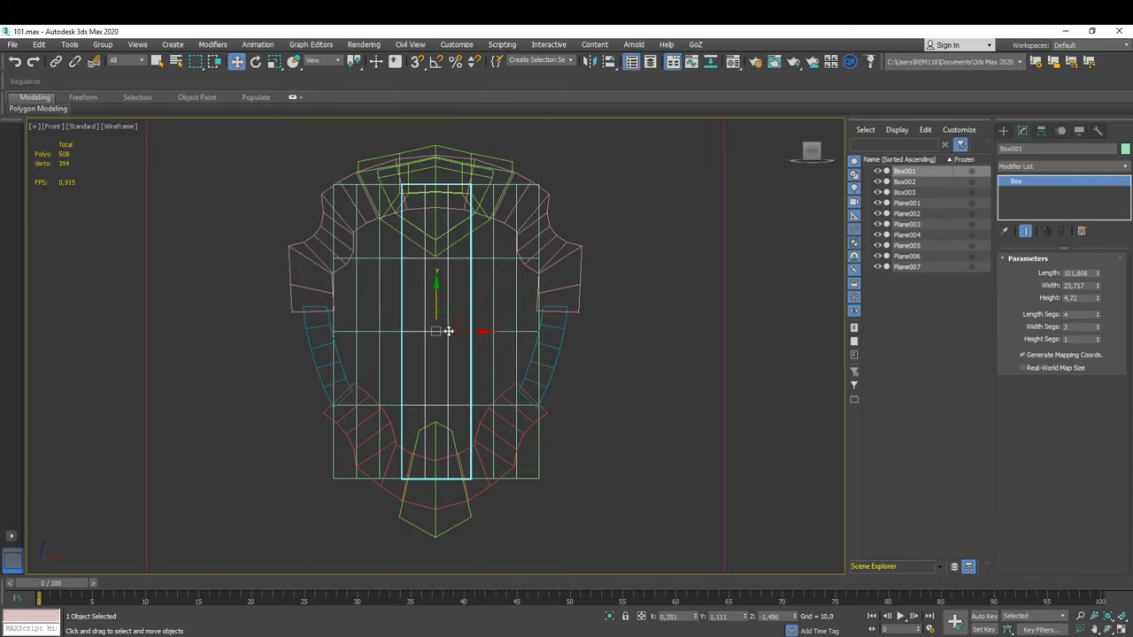
pyautogui.rightClick(442, 322)
pyautogui.click(589, 454)
pyautogui.click(505, 329)
pyautogui.rightClick(504, 329)
pyautogui.click(650, 462)
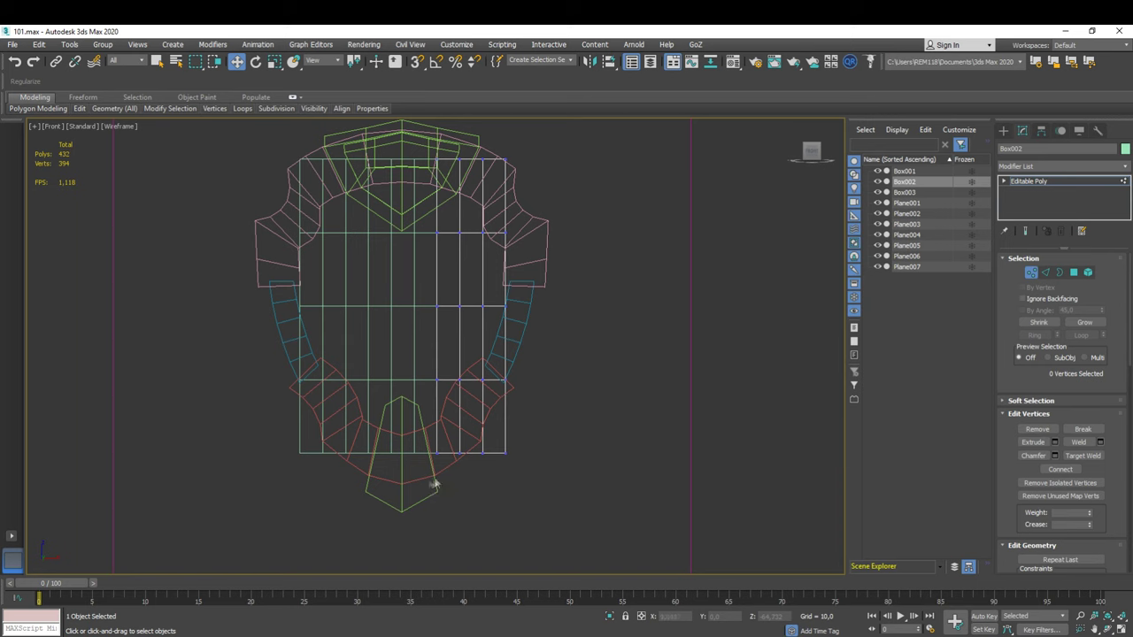
# Step: Pull the lower corner vertices of Box002 and Box003 in to follow the shield outline
pyautogui.moveTo(464, 478); pyautogui.dragTo(574, 433)
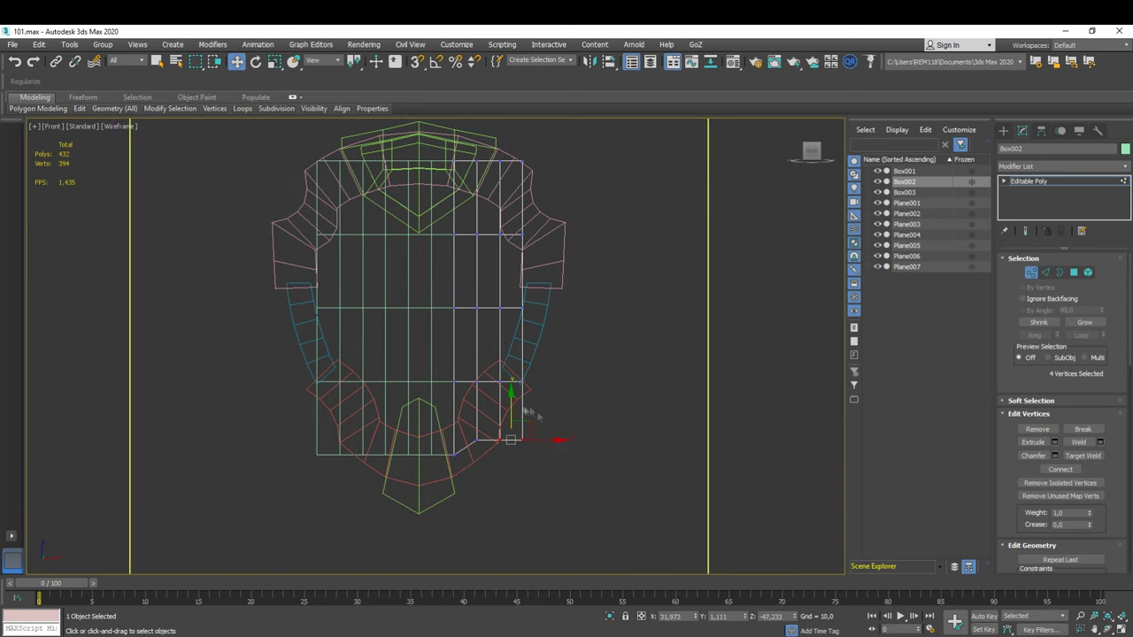
pyautogui.hotkey('shift', 'z')
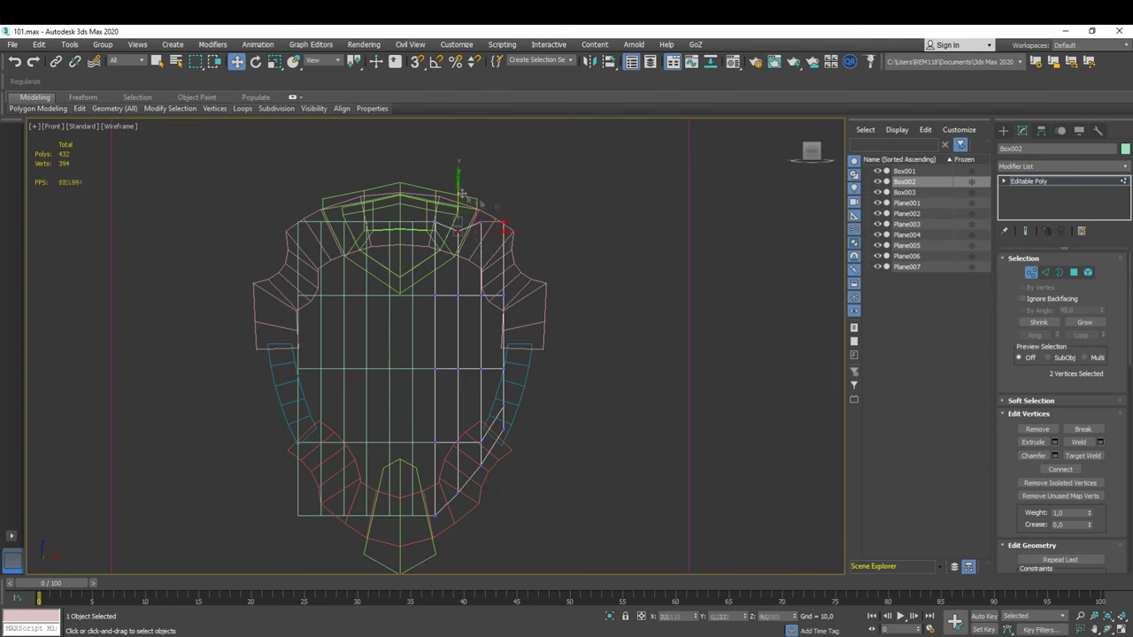
pyautogui.hotkey('shift', 'z')
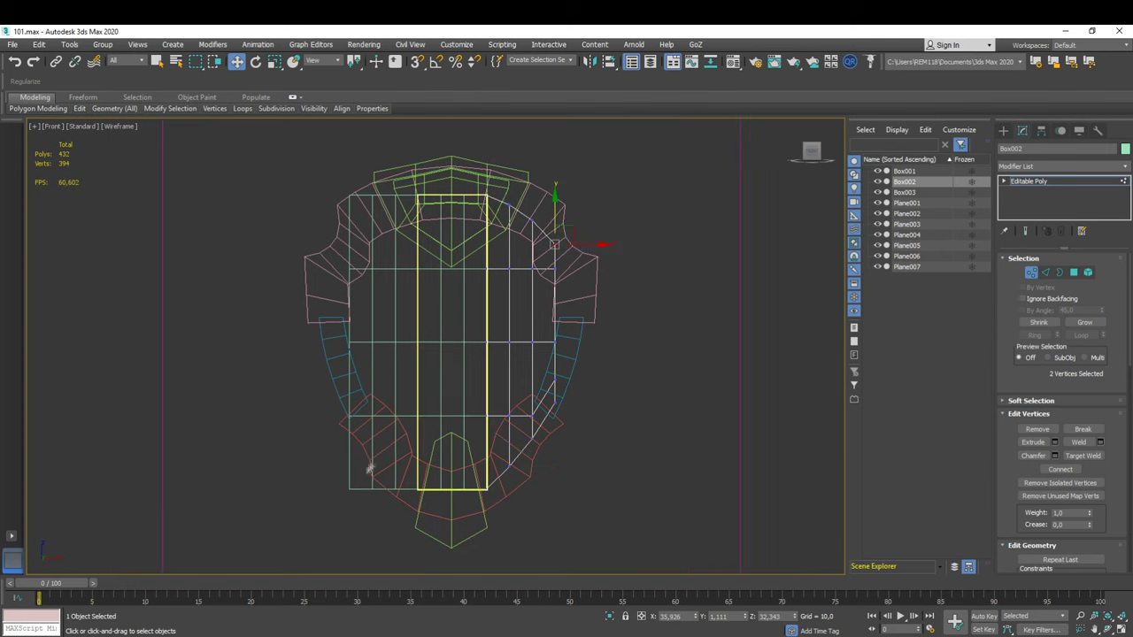
pyautogui.click(374, 433)
pyautogui.moveTo(309, 514); pyautogui.dragTo(336, 472)
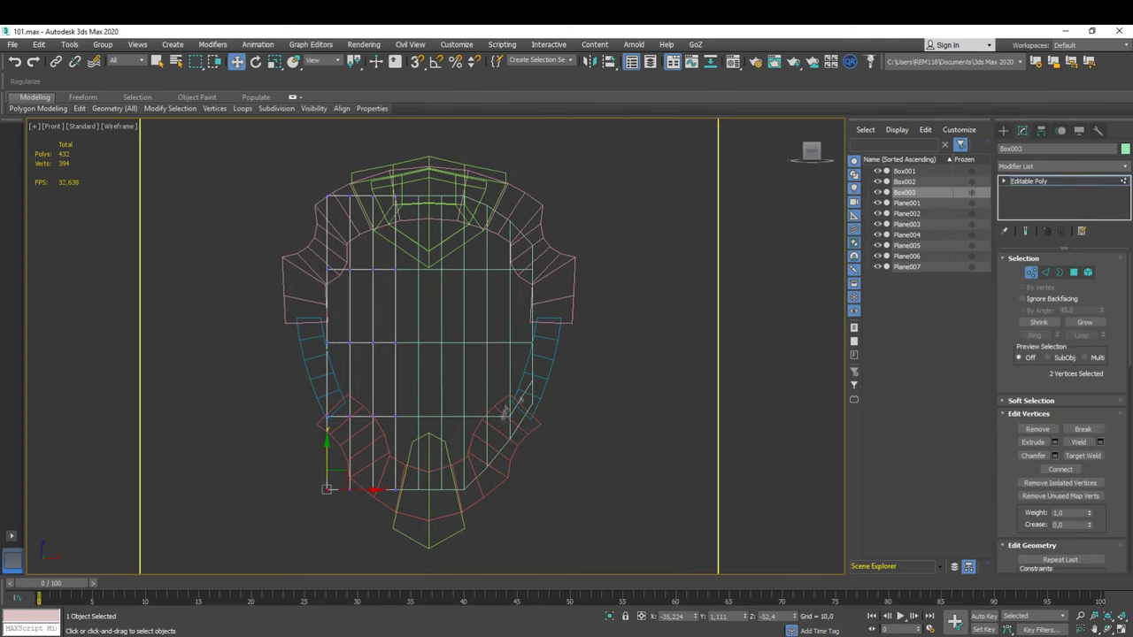
pyautogui.hotkey('shift', 'z')
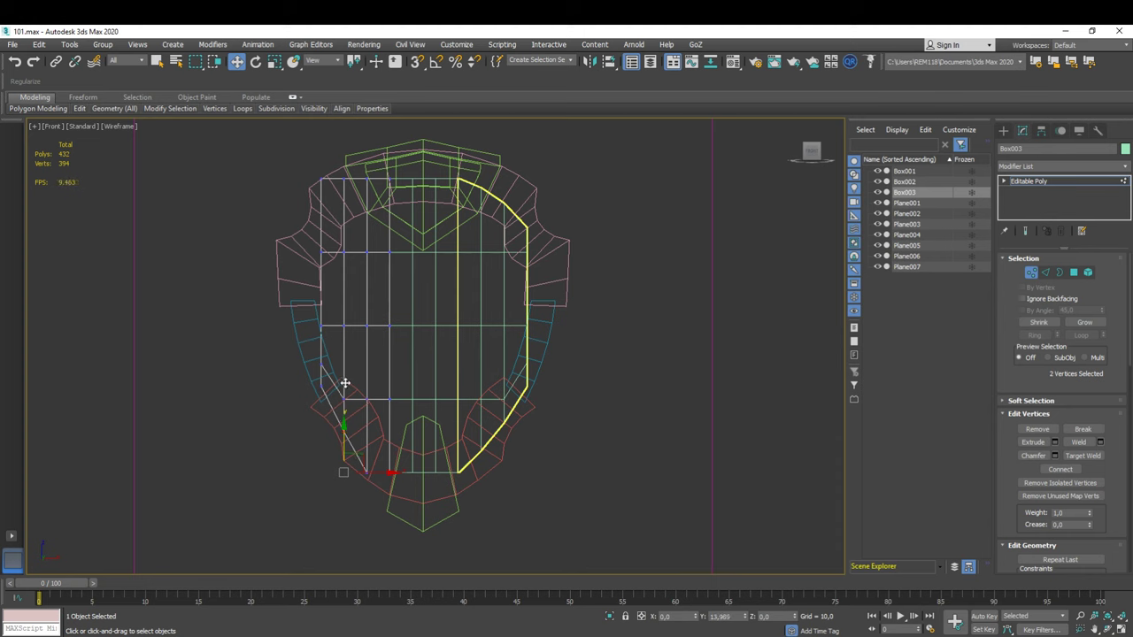
pyautogui.hotkey('shift', 'z')
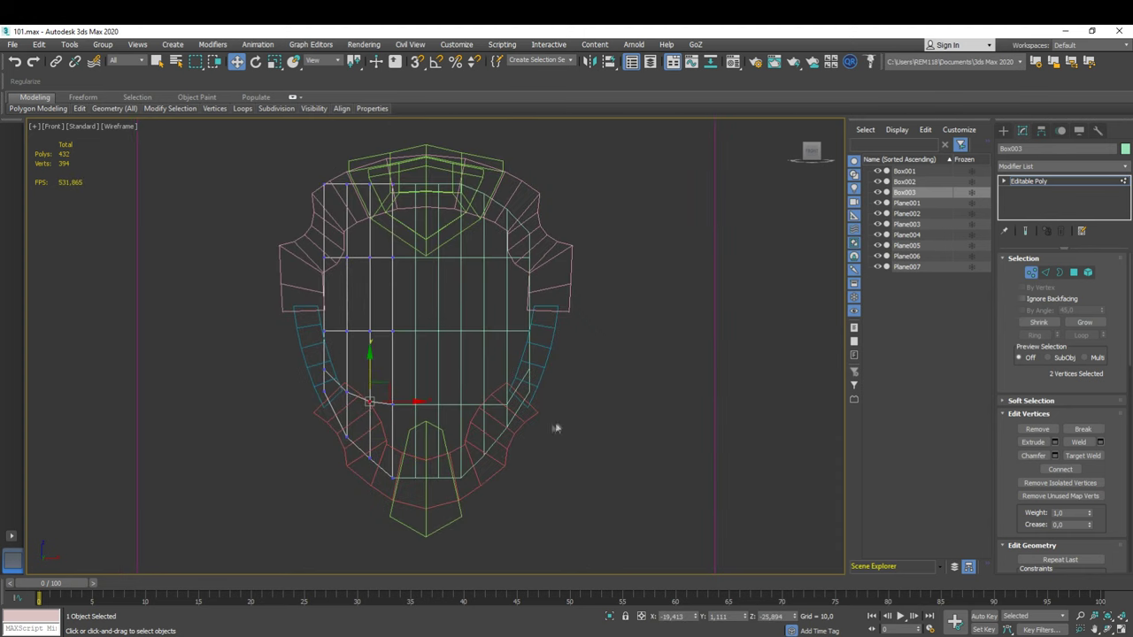
# Step: Move Box003's upper corner vertices inward along the curved outline
pyautogui.click(500, 420)
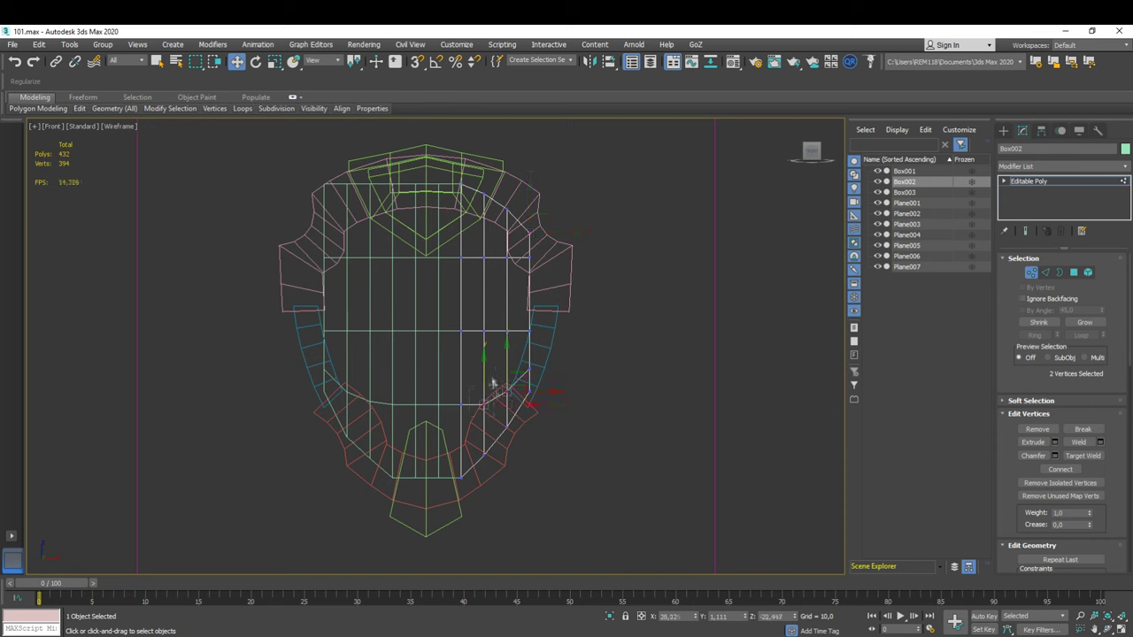
pyautogui.click(329, 286)
pyautogui.moveTo(308, 239); pyautogui.dragTo(345, 296)
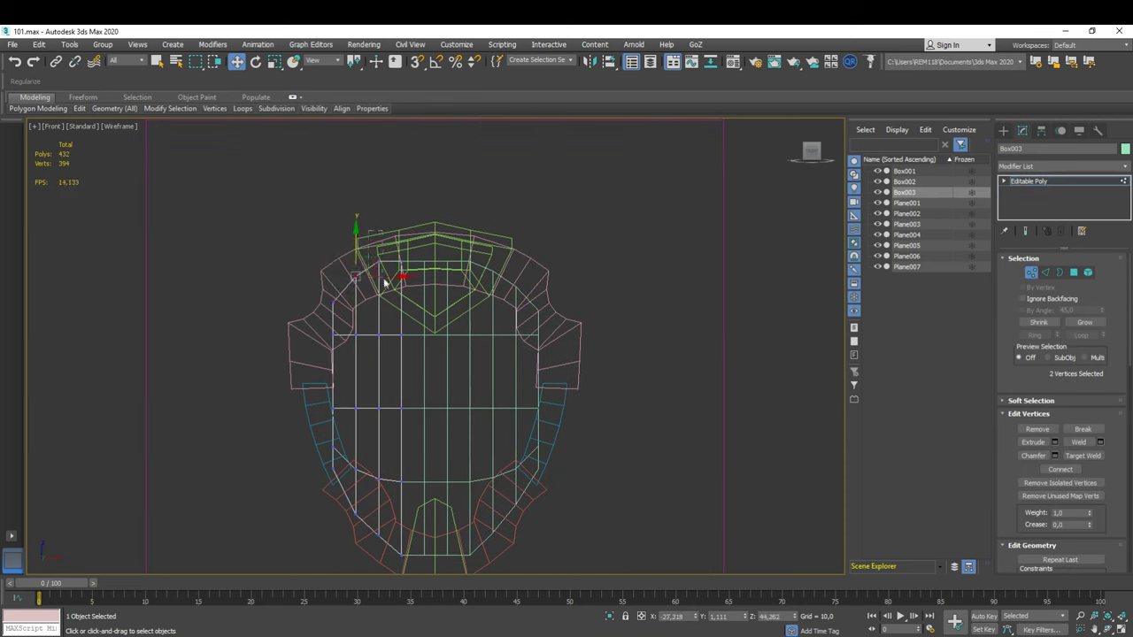
pyautogui.scroll(4, 378, 231)
# Step: Scale the three planks Box001–Box003 together
pyautogui.press('1')
pyautogui.press('z')
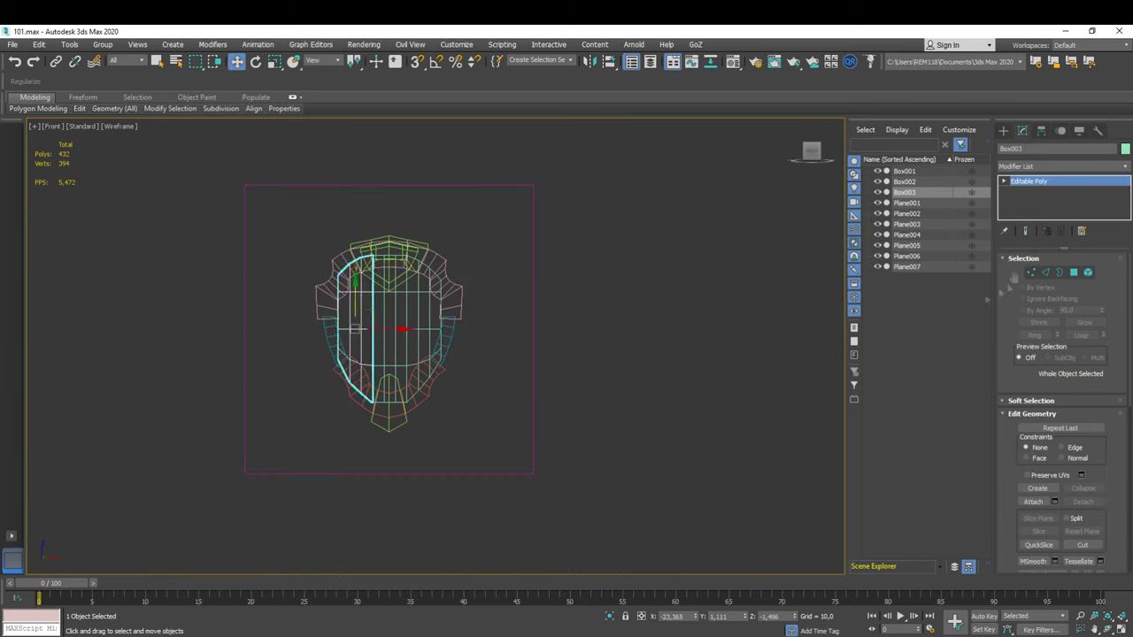
pyautogui.press('F3')
pyautogui.keyDown('alt'); pyautogui.moveTo(348, 254); pyautogui.dragTo(415, 317, button='middle'); pyautogui.keyUp('alt')
pyautogui.rightClick(414, 317)
pyautogui.click(481, 330)
# Step: Move Box002's right-side vertices inside the rim
pyautogui.press('F3')
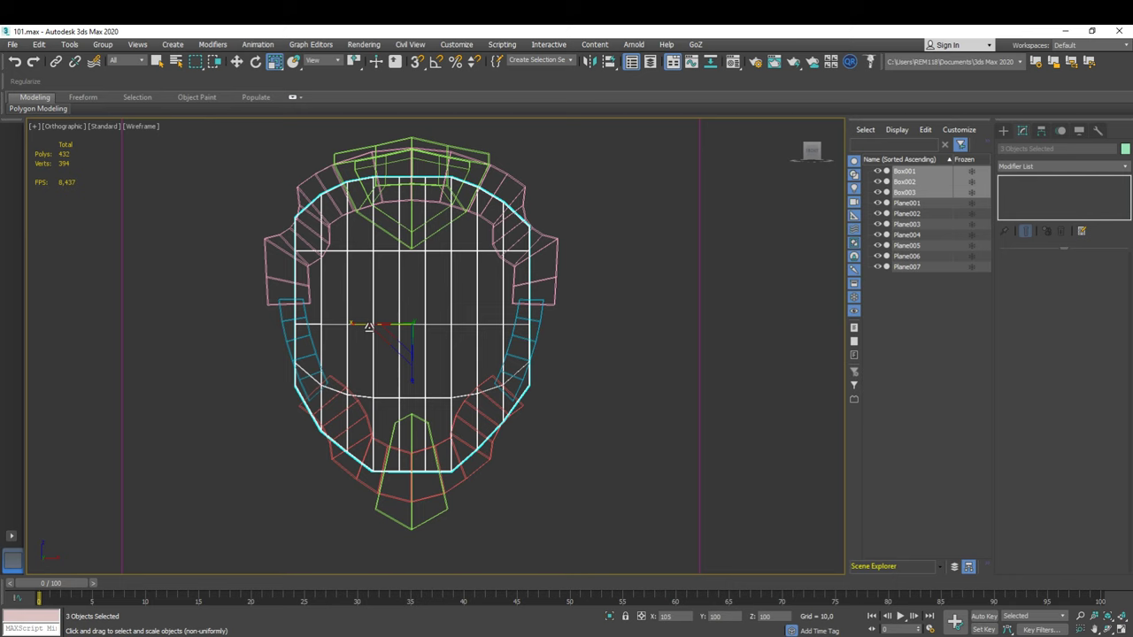
pyautogui.click(368, 327)
pyautogui.press('1')
pyautogui.click(531, 365)
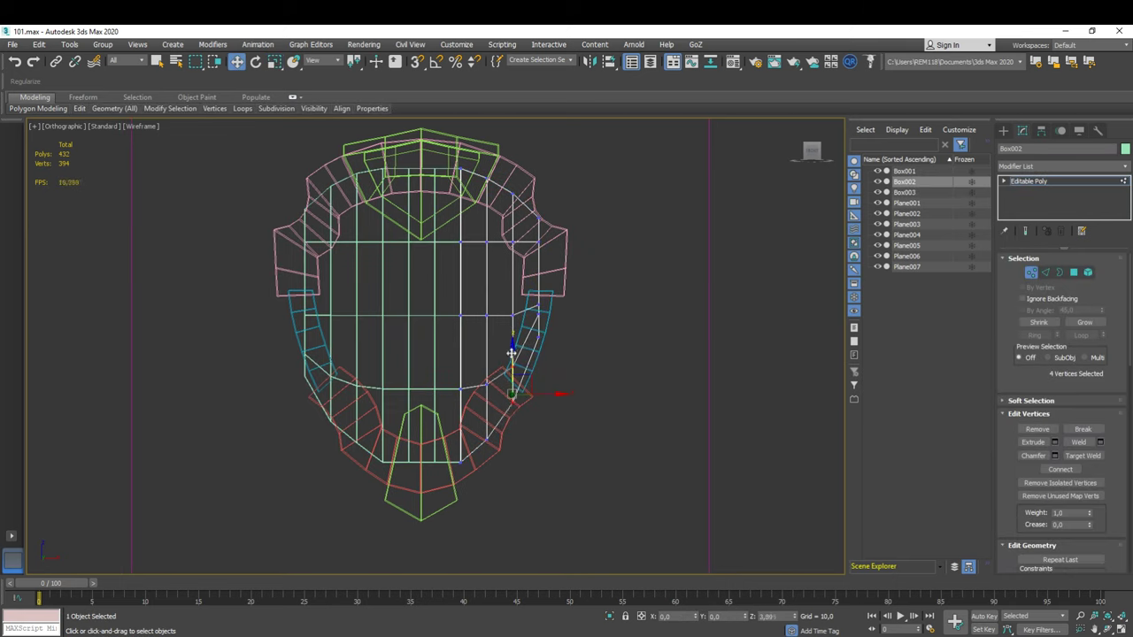
pyautogui.moveTo(511, 351); pyautogui.dragTo(577, 320, button='middle')
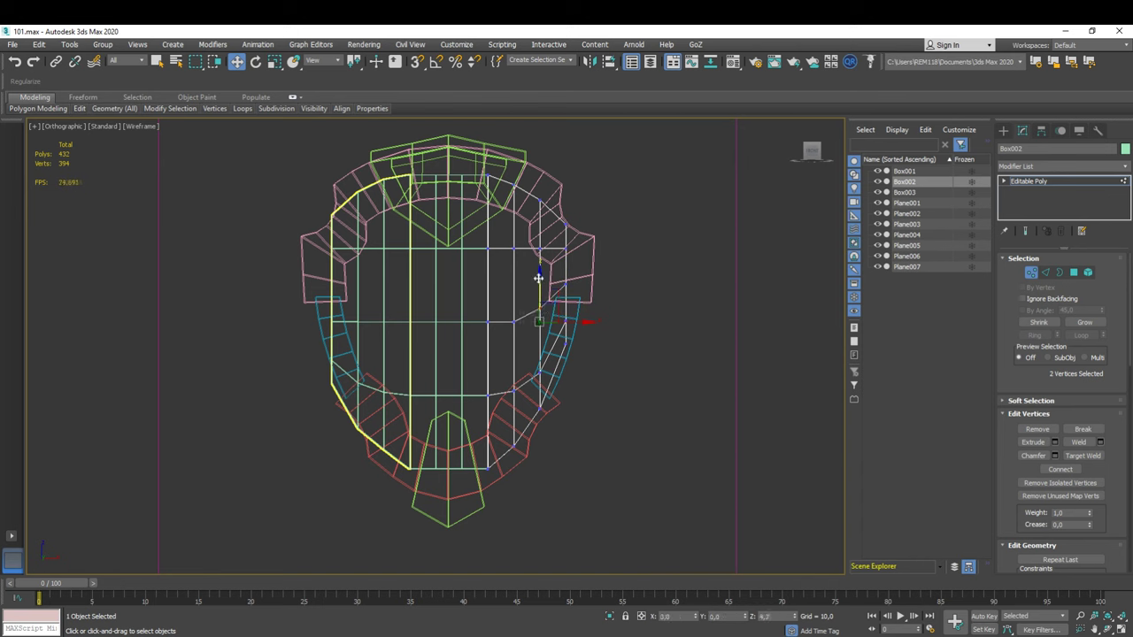
# Step: Tuck Box003's left-side vertices and Box002's remaining right vertices inside the rim
pyautogui.moveTo(337, 457); pyautogui.dragTo(339, 471, button='middle')
pyautogui.click(327, 404)
pyautogui.moveTo(326, 404); pyautogui.dragTo(342, 352)
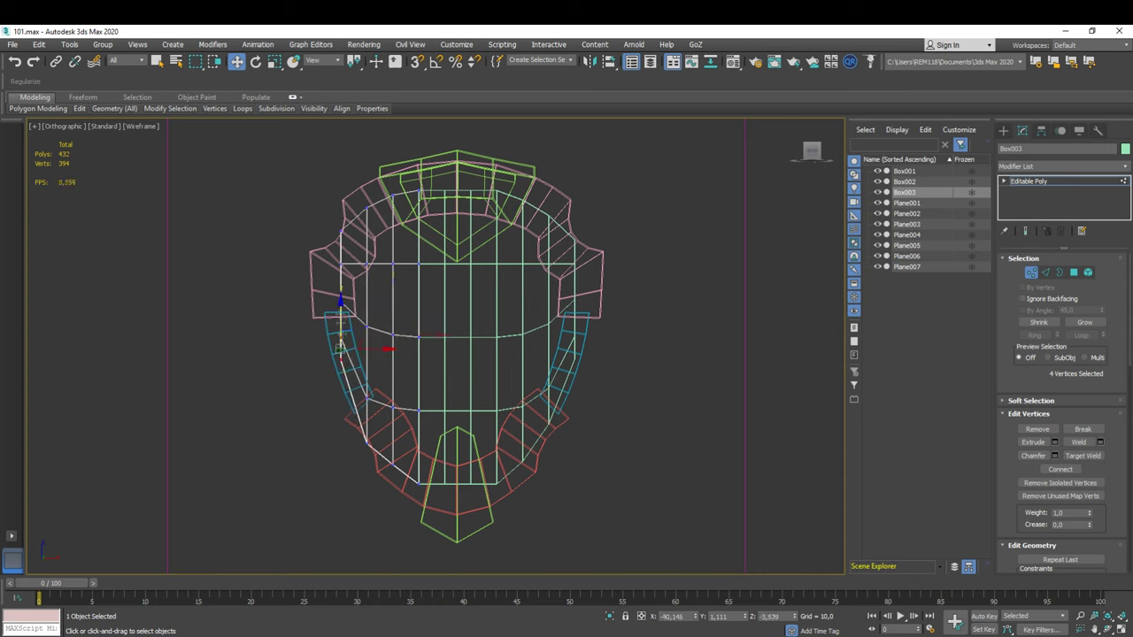
pyautogui.moveTo(560, 407); pyautogui.dragTo(548, 352)
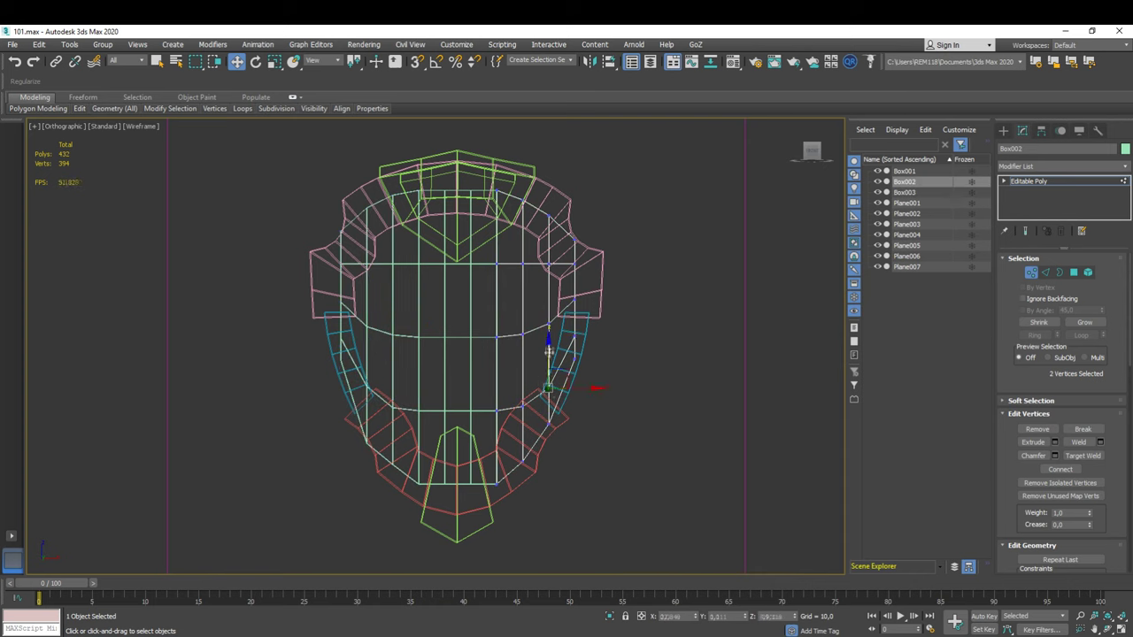
pyautogui.moveTo(376, 418); pyautogui.dragTo(366, 387)
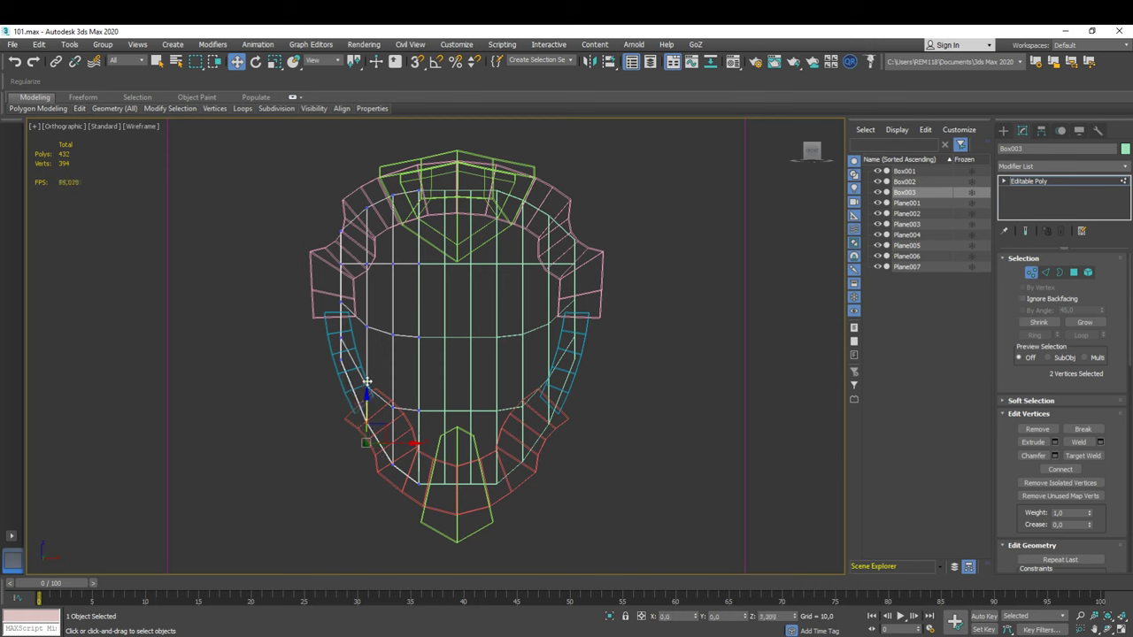
pyautogui.keyDown('alt'); pyautogui.moveTo(370, 381); pyautogui.dragTo(416, 382, button='middle'); pyautogui.keyUp('alt')
# Step: Return to shaded display and select the planks and rim planes
pyautogui.press('1')
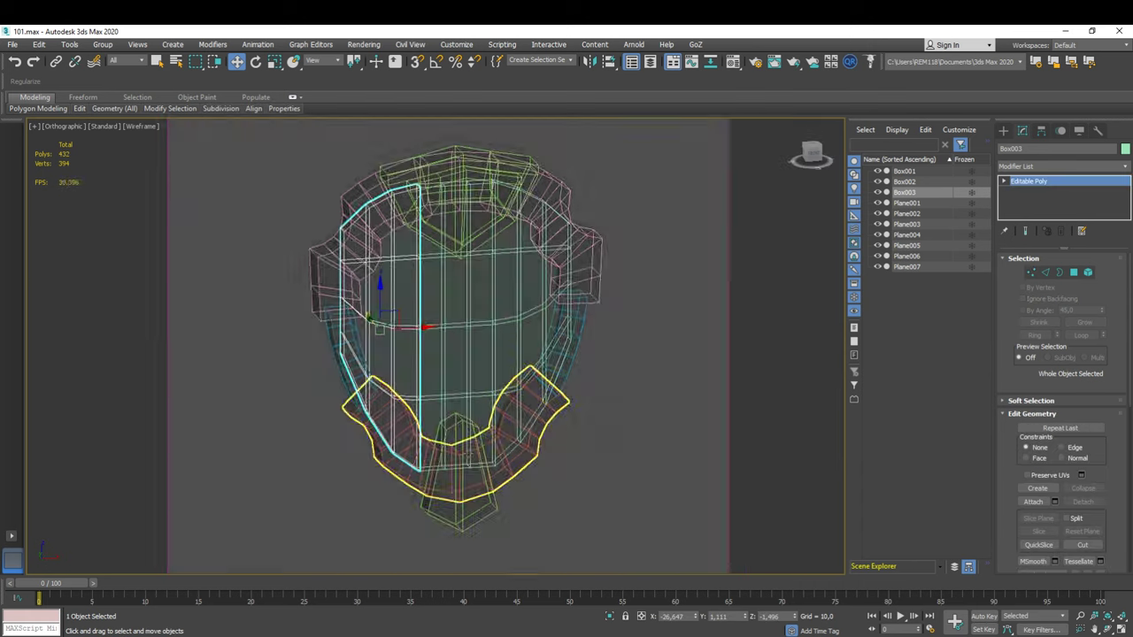
pyautogui.press('F3')
pyautogui.press('m')
pyautogui.press('m')
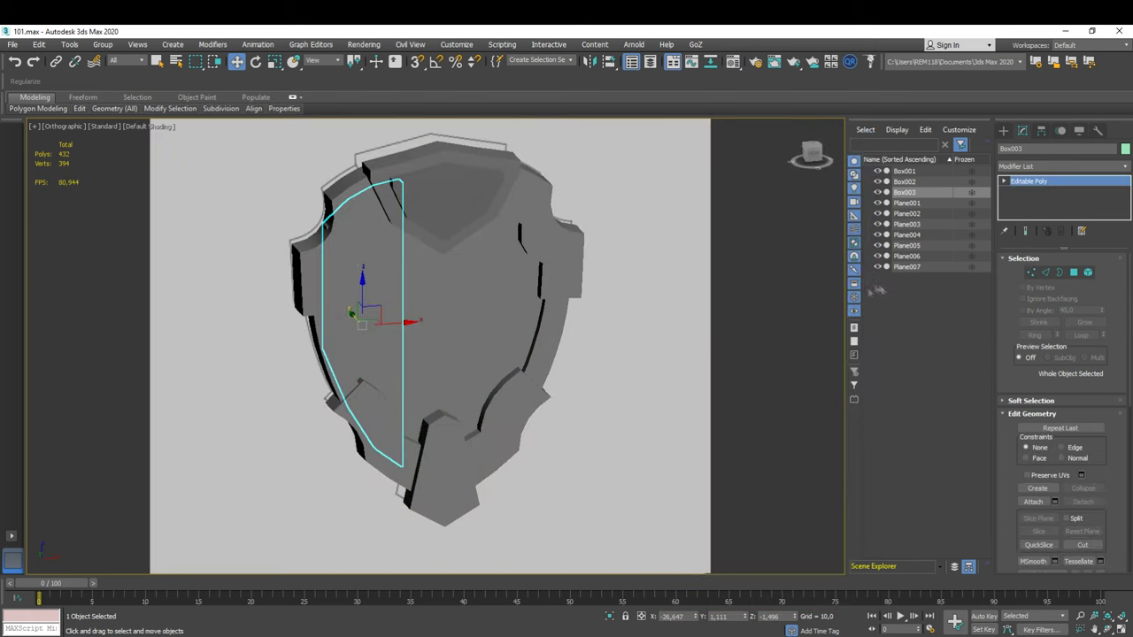
pyautogui.press('F4')
pyautogui.moveTo(324, 309)
pyautogui.keyDown('alt'); pyautogui.mouseDown(button='middle')
pyautogui.moveTo(327, 207)
pyautogui.moveTo(466, 339)
pyautogui.moveTo(569, 304)
pyautogui.moveTo(443, 353)
pyautogui.moveTo(472, 345)
pyautogui.moveTo(509, 392)
pyautogui.moveTo(519, 466)
pyautogui.mouseUp(button='middle'); pyautogui.keyUp('alt')
pyautogui.click(466, 339)
pyautogui.scroll(3, 443, 352)
pyautogui.scroll(-3, 442, 352)
pyautogui.click(434, 372)
pyautogui.hotkey('ctrl', 'q')
# Step: Select side and back polygons on Box002, Box001 and the third plank
pyautogui.click(472, 345)
pyautogui.press('4')
pyautogui.click(509, 392)
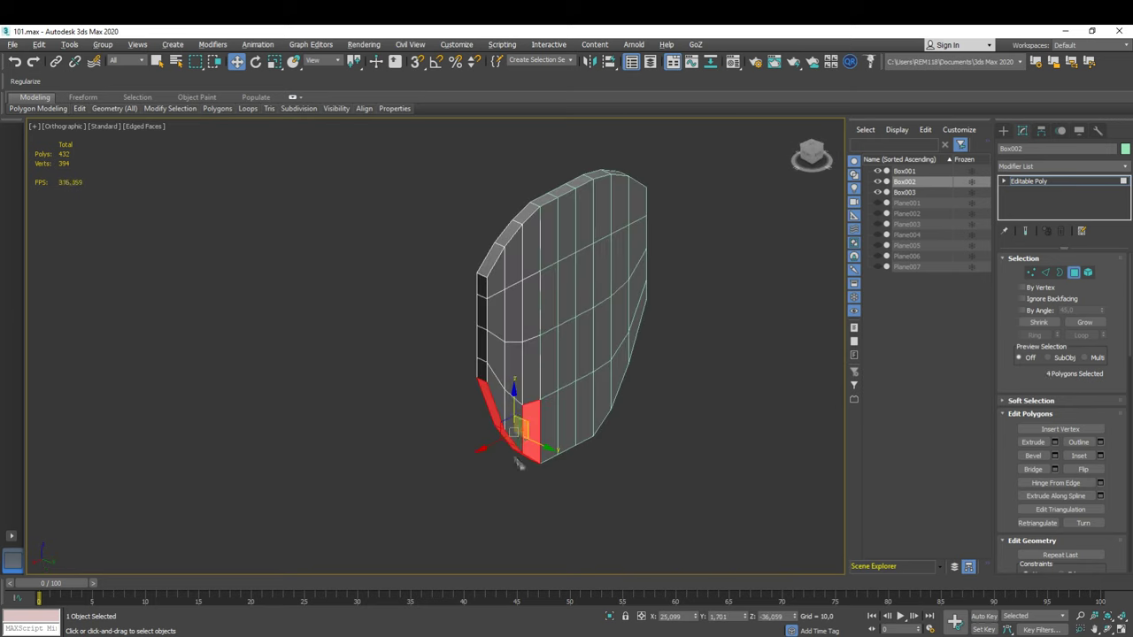
pyautogui.click(522, 425)
pyautogui.moveTo(357, 493)
pyautogui.keyDown('alt'); pyautogui.mouseDown(button='middle')
pyautogui.moveTo(522, 425)
pyautogui.moveTo(494, 244)
pyautogui.mouseUp(button='middle'); pyautogui.keyUp('alt')
pyautogui.click(494, 244)
pyautogui.click(416, 348)
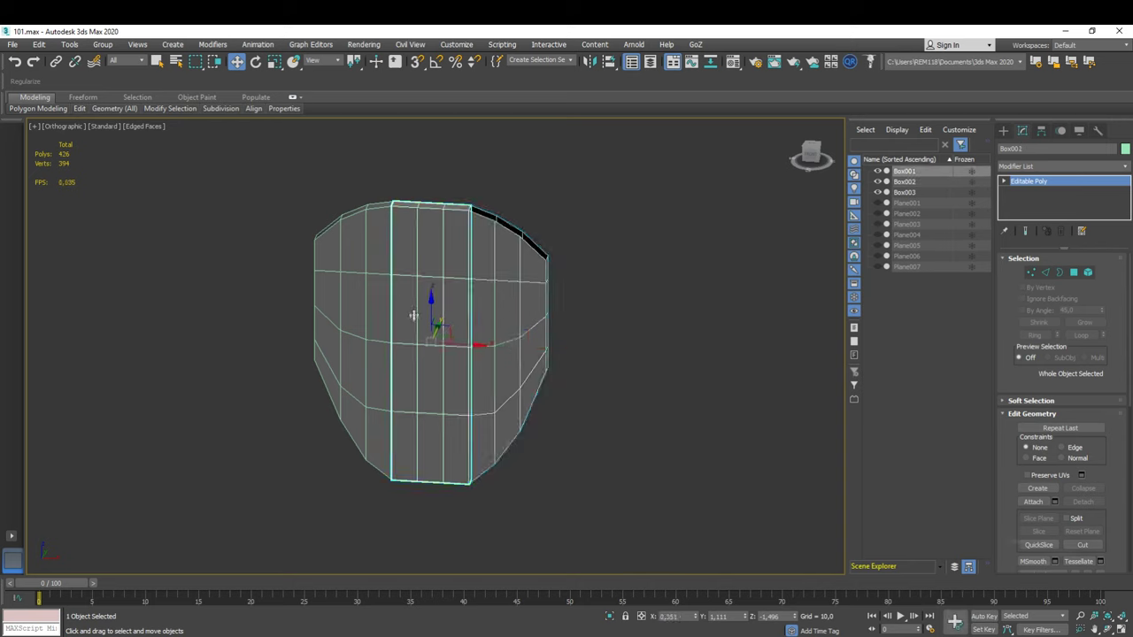
pyautogui.keyDown('alt'); pyautogui.moveTo(416, 347); pyautogui.dragTo(407, 431, button='middle'); pyautogui.keyUp('alt')
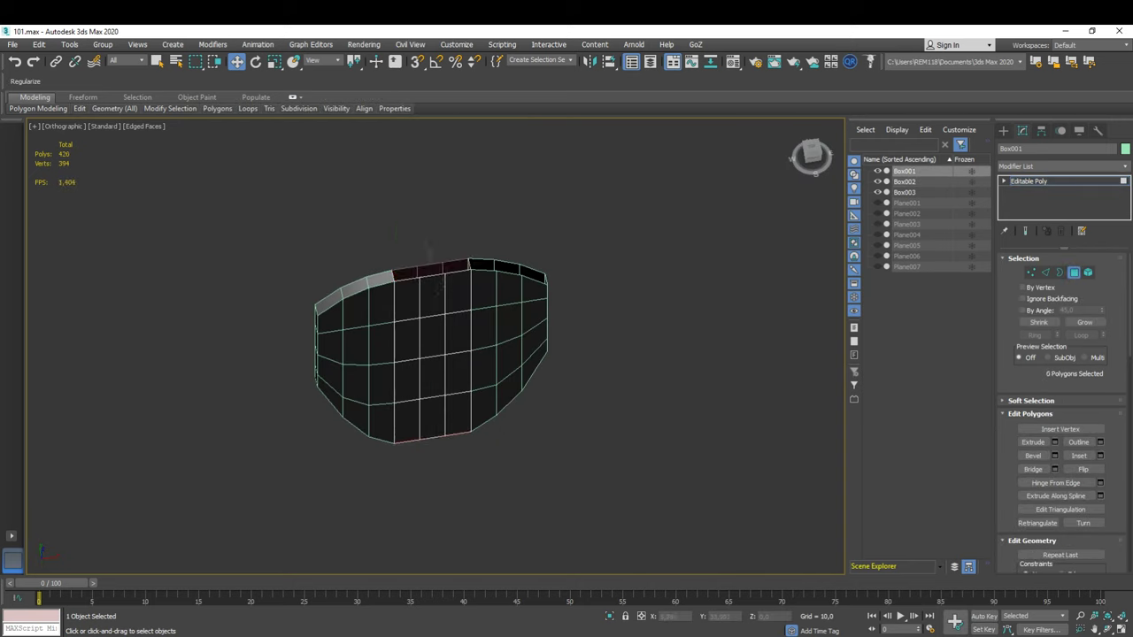
pyautogui.keyDown('alt'); pyautogui.moveTo(381, 355); pyautogui.dragTo(358, 440, button='middle'); pyautogui.keyUp('alt')
pyautogui.click(357, 438)
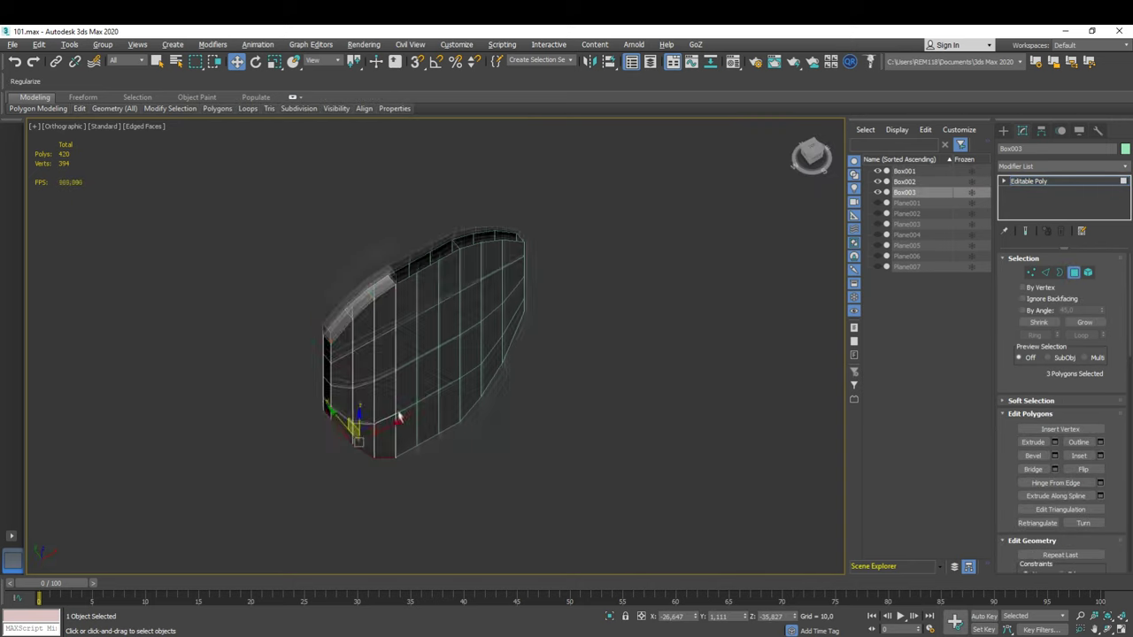
# Step: Select all three plank boxes at object level
pyautogui.moveTo(531, 398)
pyautogui.keyDown('alt'); pyautogui.mouseDown(button='middle')
pyautogui.moveTo(645, 421)
pyautogui.moveTo(469, 354)
pyautogui.mouseUp(button='middle'); pyautogui.keyUp('alt')
pyautogui.hotkey('ctrl', 'a')
pyautogui.scroll(3, 469, 354)
pyautogui.click(1062, 166)
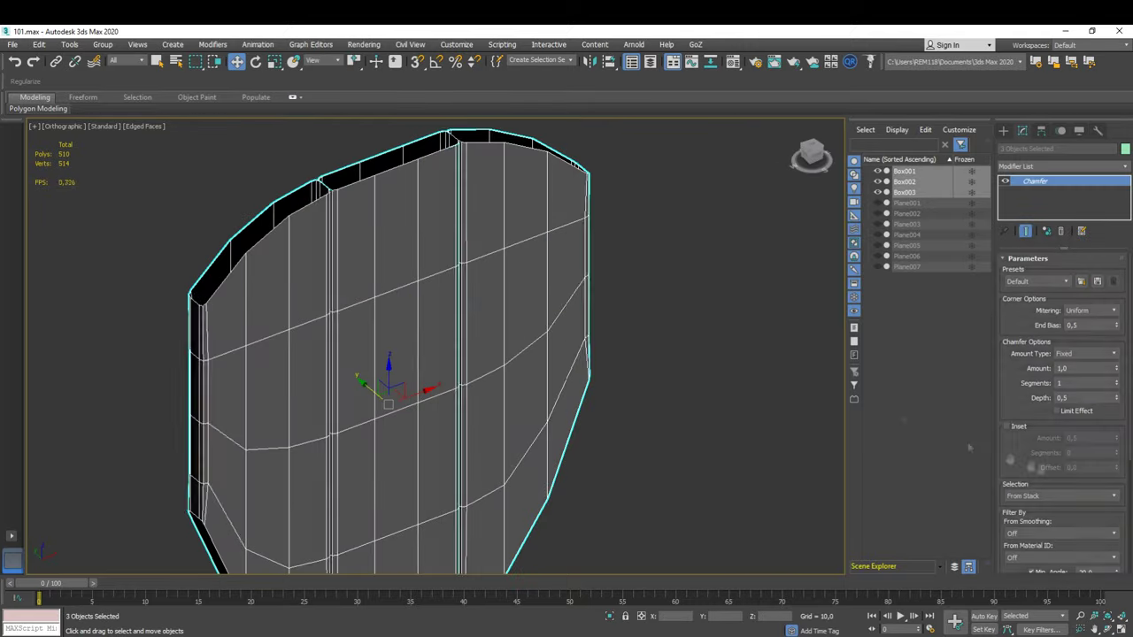
# Step: Add a Chamfer modifier with amount 1,0 to the three planks
pyautogui.click(1044, 416)
pyautogui.scroll(2, 349, 353)
pyautogui.scroll(2, 350, 353)
pyautogui.scroll(-3, 350, 353)
pyautogui.scroll(-3, 623, 379)
pyautogui.scroll(-3, 622, 380)
# Step: Convert Plane001 to editable poly, collapsing its Shell thickness
pyautogui.click(907, 203)
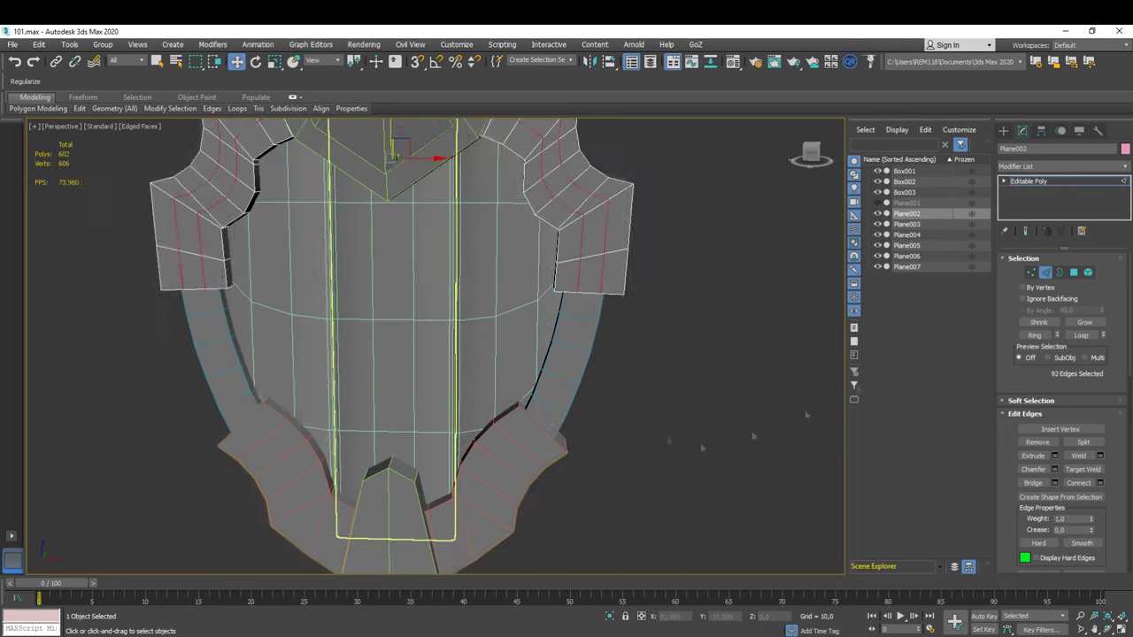
pyautogui.rightClick(518, 444)
pyautogui.click(659, 576)
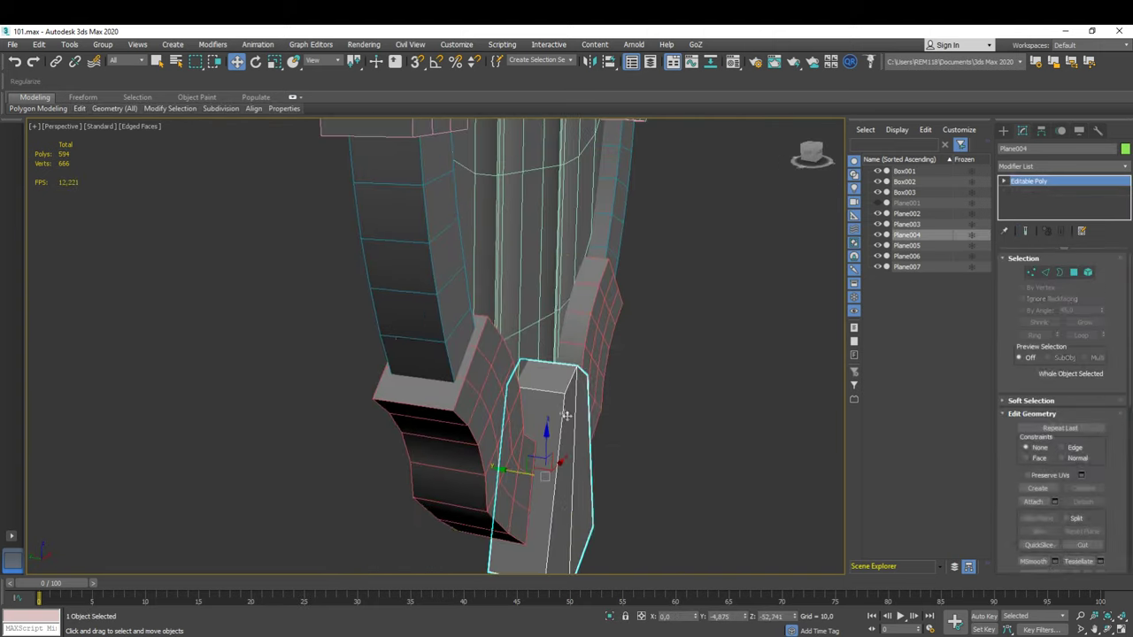
# Step: Connect a new edge loop across the faces of bottom tip Plane004
pyautogui.press('1')
pyautogui.click(573, 372)
pyautogui.scroll(-5, 575, 375)
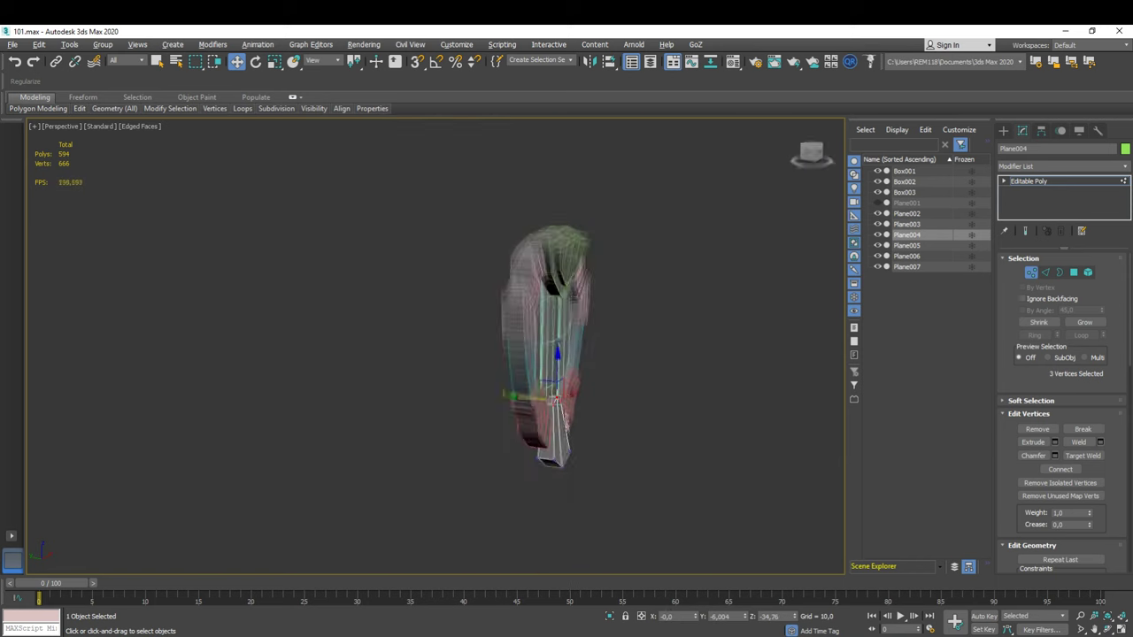
pyautogui.scroll(4, 556, 398)
pyautogui.scroll(3, 549, 398)
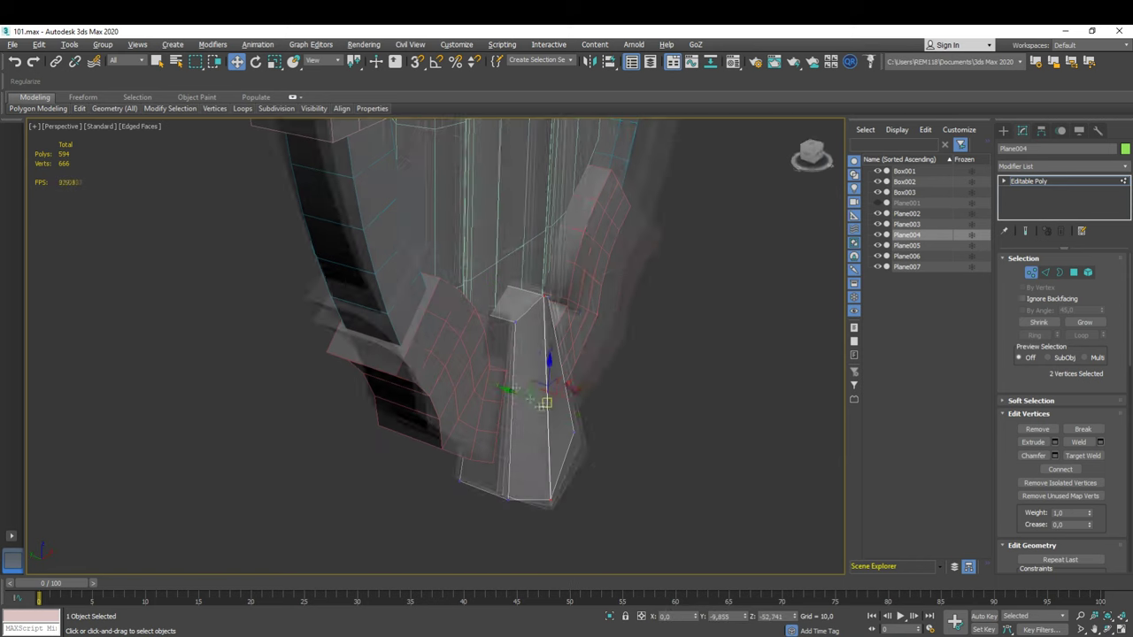
pyautogui.keyDown('alt'); pyautogui.moveTo(529, 400); pyautogui.dragTo(474, 379, button='middle'); pyautogui.keyUp('alt')
pyautogui.press('2')
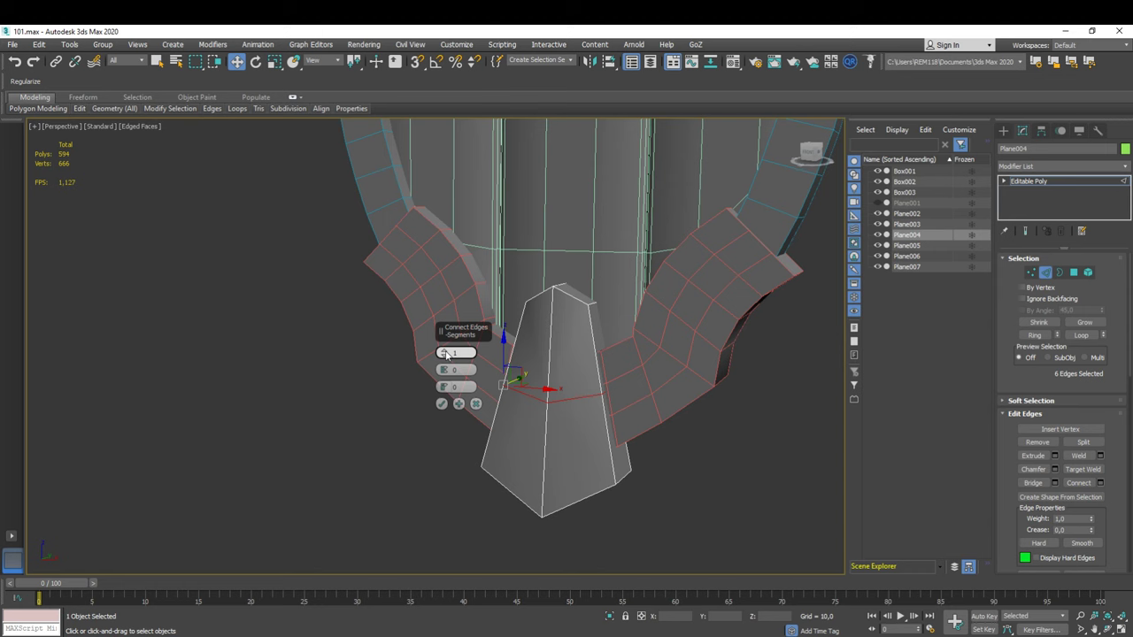
pyautogui.click(441, 404)
pyautogui.press('F4')
pyautogui.moveTo(441, 403)
pyautogui.keyDown('alt'); pyautogui.mouseDown(button='middle')
pyautogui.moveTo(708, 450)
pyautogui.moveTo(586, 435)
pyautogui.moveTo(454, 393)
pyautogui.moveTo(531, 372)
pyautogui.mouseUp(button='middle'); pyautogui.keyUp('alt')
pyautogui.press('2')
# Step: Apply a smoothing group to all of Plane004's faces
pyautogui.press('F4')
pyautogui.press('4')
pyautogui.click(535, 336)
pyautogui.keyDown('ctrl'); pyautogui.click(540, 451); pyautogui.keyUp('ctrl')
pyautogui.scroll(-3, 976, 487)
pyautogui.scroll(-3, 1045, 524)
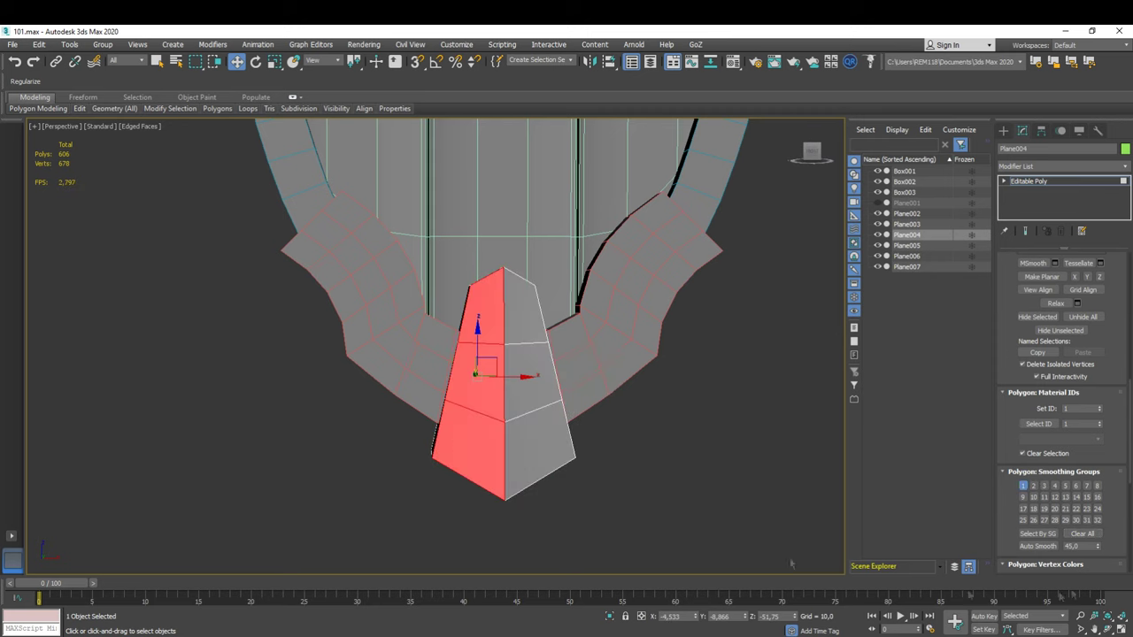
pyautogui.click(1054, 488)
pyautogui.press('F4')
pyautogui.keyDown('alt'); pyautogui.moveTo(642, 455); pyautogui.dragTo(622, 437, button='middle'); pyautogui.keyUp('alt')
# Step: Frame the whole shield in the front view and select the left plank
pyautogui.press('z')
pyautogui.press('F4')
pyautogui.keyDown('alt'); pyautogui.moveTo(500, 354); pyautogui.dragTo(483, 335, button='middle'); pyautogui.keyUp('alt')
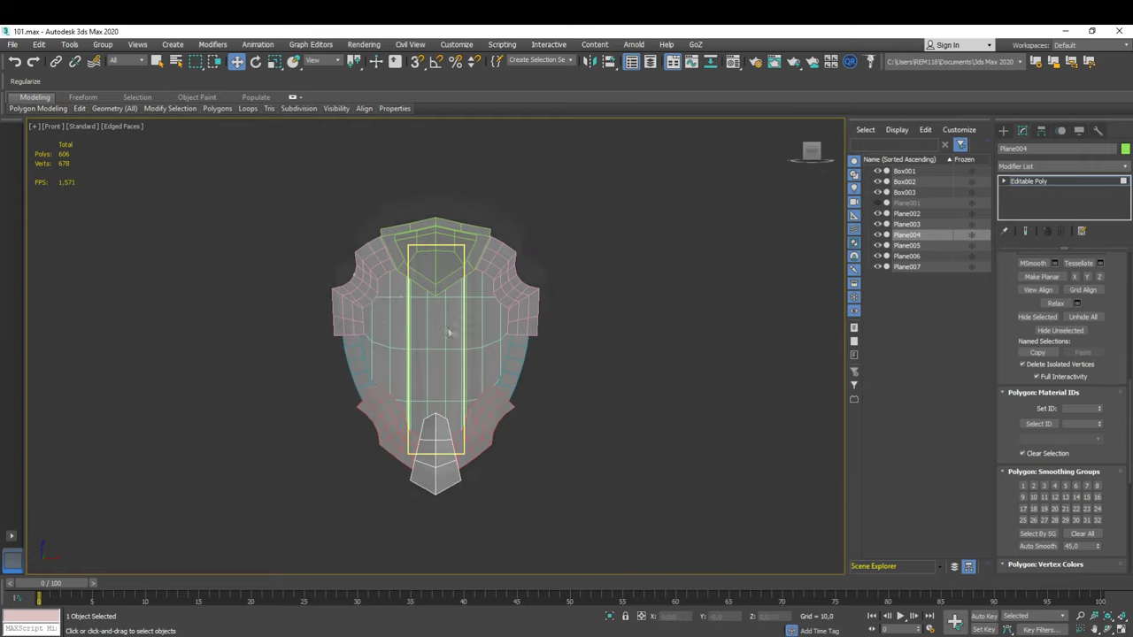
pyautogui.press('f')
pyautogui.scroll(3, 377, 307)
pyautogui.click(389, 352)
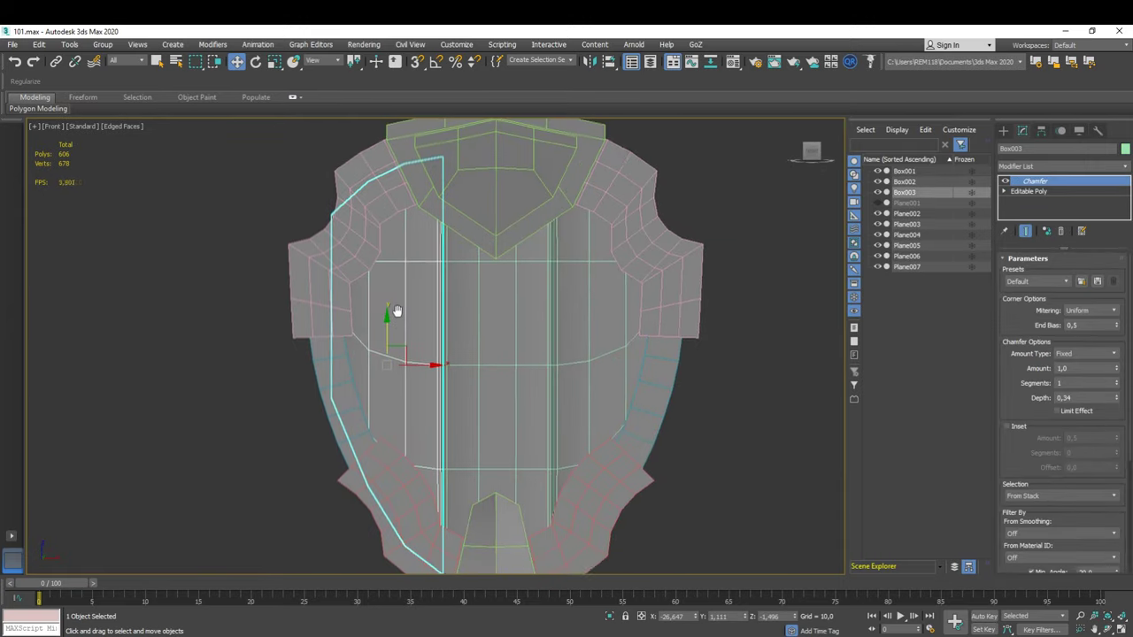
# Step: In wireframe, pull the first outer plank's top corner vertices in to follow the shield outline
pyautogui.press('F3')
pyautogui.scroll(-3, 372, 361)
pyautogui.scroll(3, 372, 361)
pyautogui.click(1028, 191)
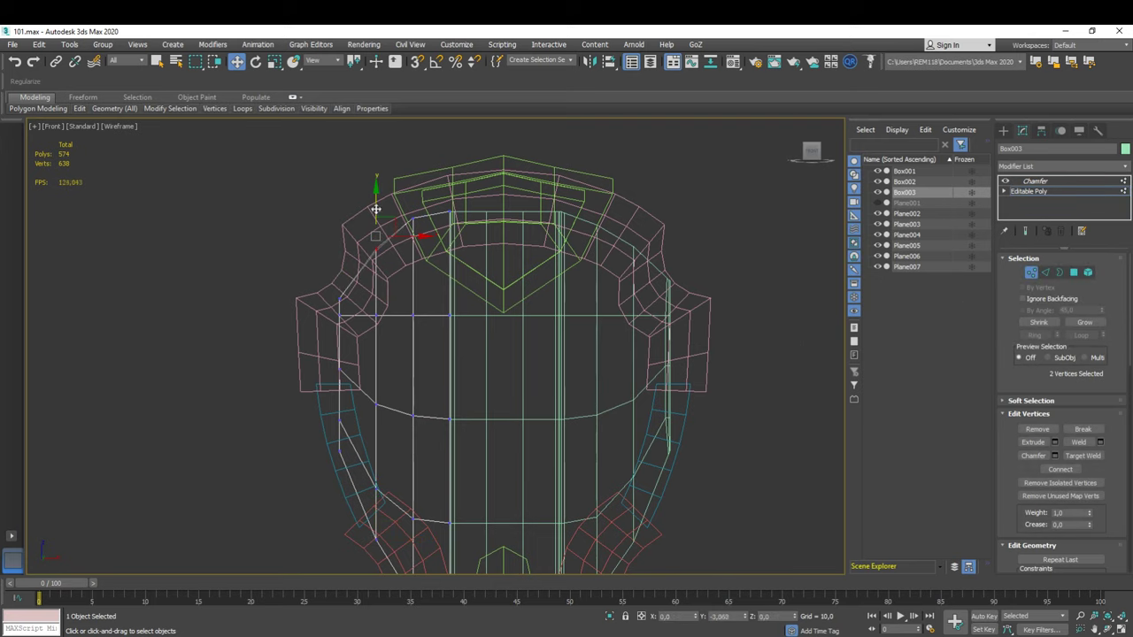
pyautogui.click(376, 211)
pyautogui.scroll(5, 531, 354)
pyautogui.keyDown('alt'); pyautogui.moveTo(678, 430); pyautogui.dragTo(605, 424, button='middle'); pyautogui.keyUp('alt')
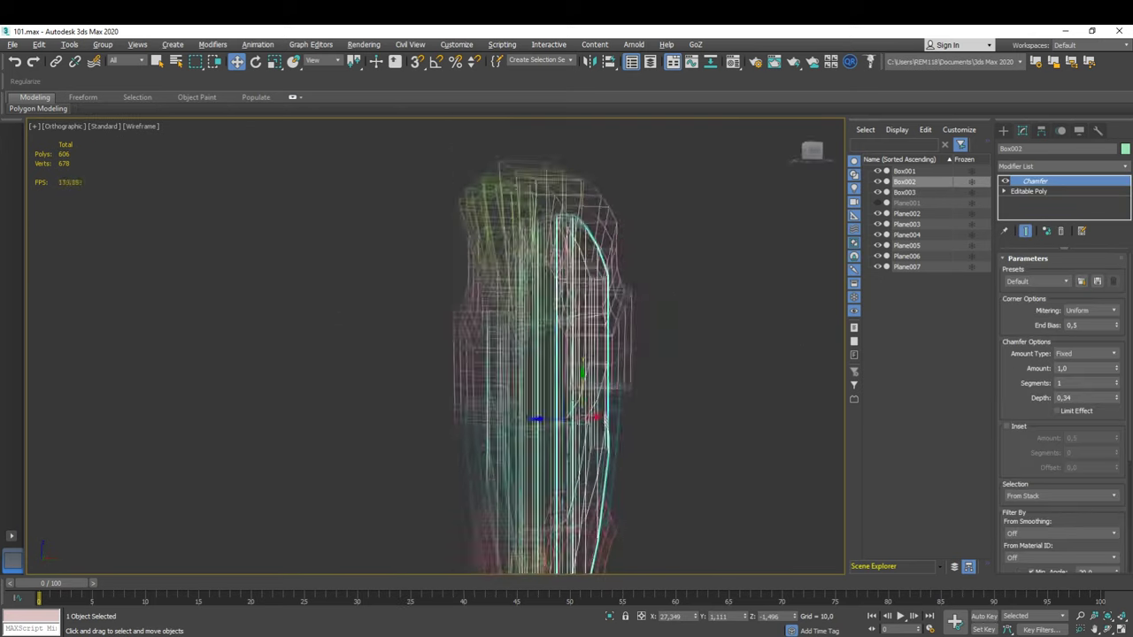
# Step: Pull the right plank's top corner vertices in, then return to its chamfer result in shaded display
pyautogui.press('f')
pyautogui.click(1028, 191)
pyautogui.scroll(3, 642, 218)
pyautogui.scroll(-3, 642, 218)
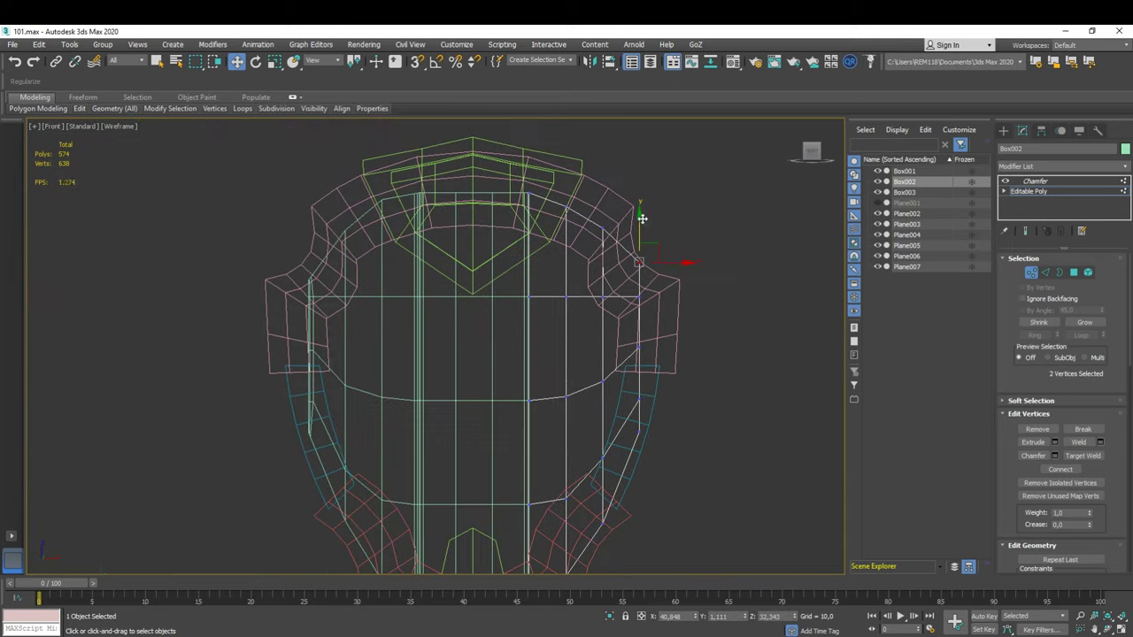
pyautogui.click(1035, 180)
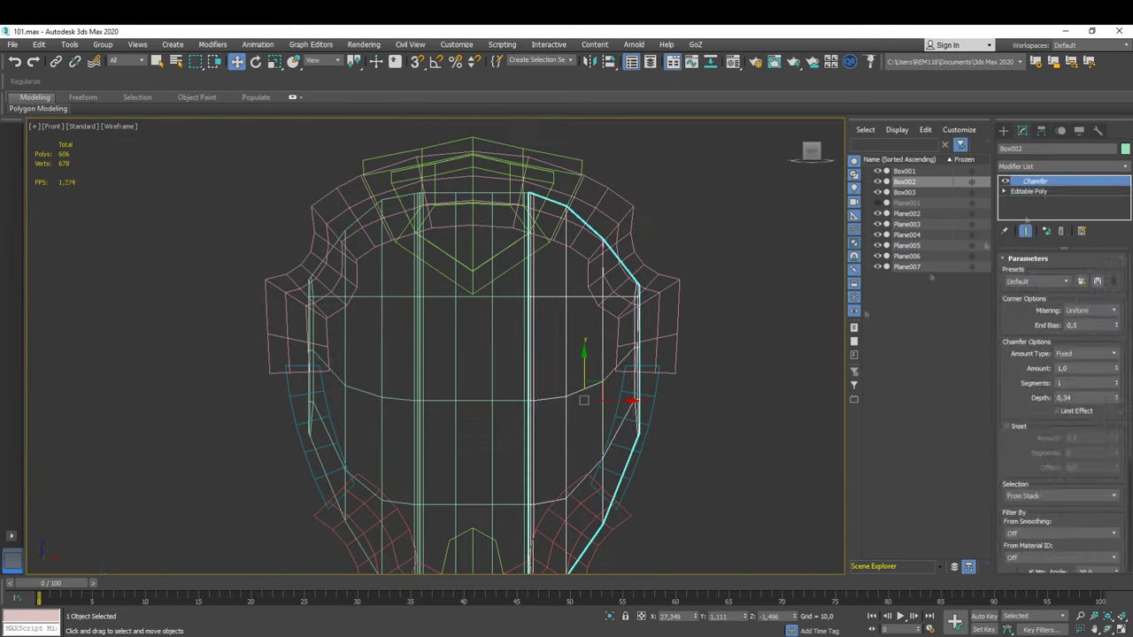
pyautogui.click(725, 460)
pyautogui.scroll(-5, 549, 380)
pyautogui.press('F3')
# Step: Wrap all the shield pieces in a 3x3x3 FFD lattice modifier
pyautogui.moveTo(548, 381)
pyautogui.keyDown('alt'); pyautogui.mouseDown(button='middle')
pyautogui.moveTo(496, 380)
pyautogui.moveTo(496, 336)
pyautogui.moveTo(538, 434)
pyautogui.mouseUp(button='middle'); pyautogui.keyUp('alt')
pyautogui.scroll(5, 474, 390)
pyautogui.scroll(-5, 474, 390)
pyautogui.hotkey('ctrl', 'a')
pyautogui.press('F4')
pyautogui.click(1062, 166)
pyautogui.click(1025, 539)
# Step: Select the upper rim piece's outline edges
pyautogui.moveTo(540, 375)
pyautogui.keyDown('alt'); pyautogui.mouseDown(button='middle')
pyautogui.moveTo(588, 263)
pyautogui.moveTo(607, 373)
pyautogui.moveTo(460, 307)
pyautogui.mouseUp(button='middle'); pyautogui.keyUp('alt')
pyautogui.click(596, 375)
pyautogui.click(360, 236)
pyautogui.click(601, 337)
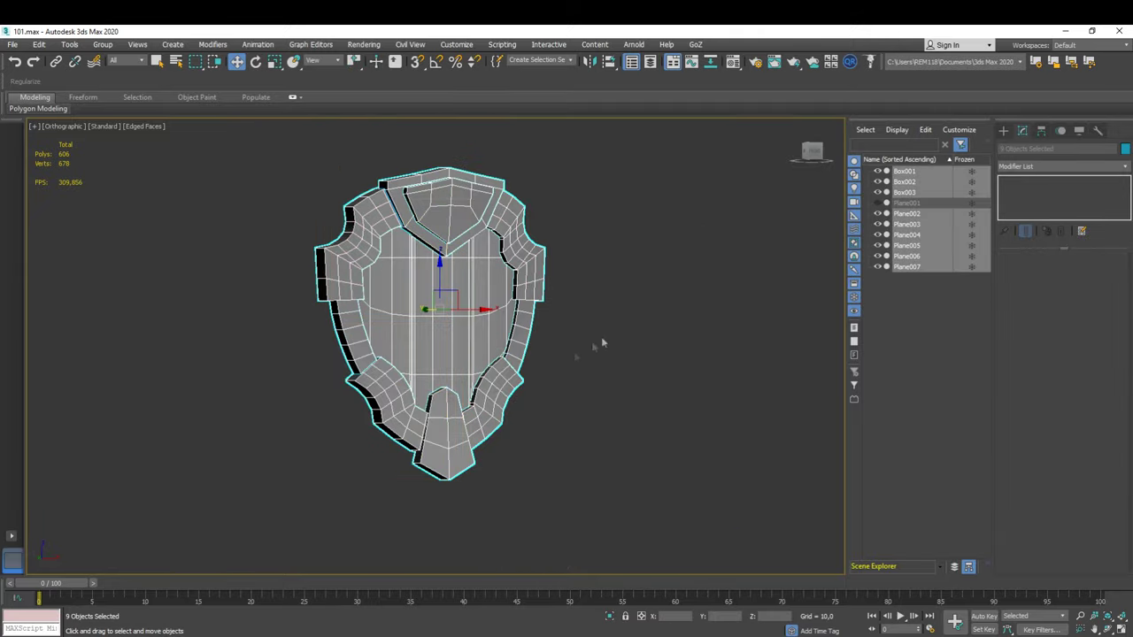
pyautogui.moveTo(601, 336)
pyautogui.keyDown('alt'); pyautogui.mouseDown(button='middle')
pyautogui.moveTo(523, 255)
pyautogui.moveTo(470, 266)
pyautogui.mouseUp(button='middle'); pyautogui.keyUp('alt')
pyautogui.click(523, 255)
# Step: Apply a Quad Chamfer to the upper rim's selected outline edges
pyautogui.moveTo(548, 346)
pyautogui.keyDown('alt'); pyautogui.mouseDown(button='middle')
pyautogui.moveTo(538, 387)
pyautogui.moveTo(443, 386)
pyautogui.mouseUp(button='middle'); pyautogui.keyUp('alt')
pyautogui.scroll(3, 325, 361)
pyautogui.scroll(-3, 546, 387)
pyautogui.scroll(3, 443, 354)
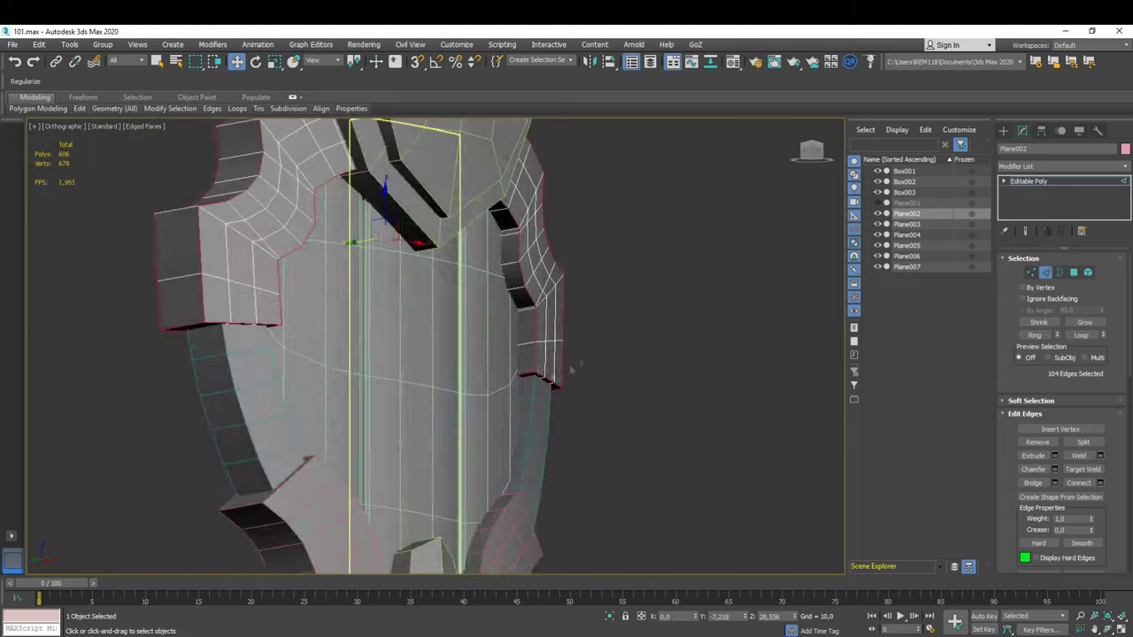
pyautogui.scroll(-2, 443, 354)
pyautogui.click(1055, 469)
pyautogui.scroll(4, 571, 320)
pyautogui.scroll(-4, 571, 320)
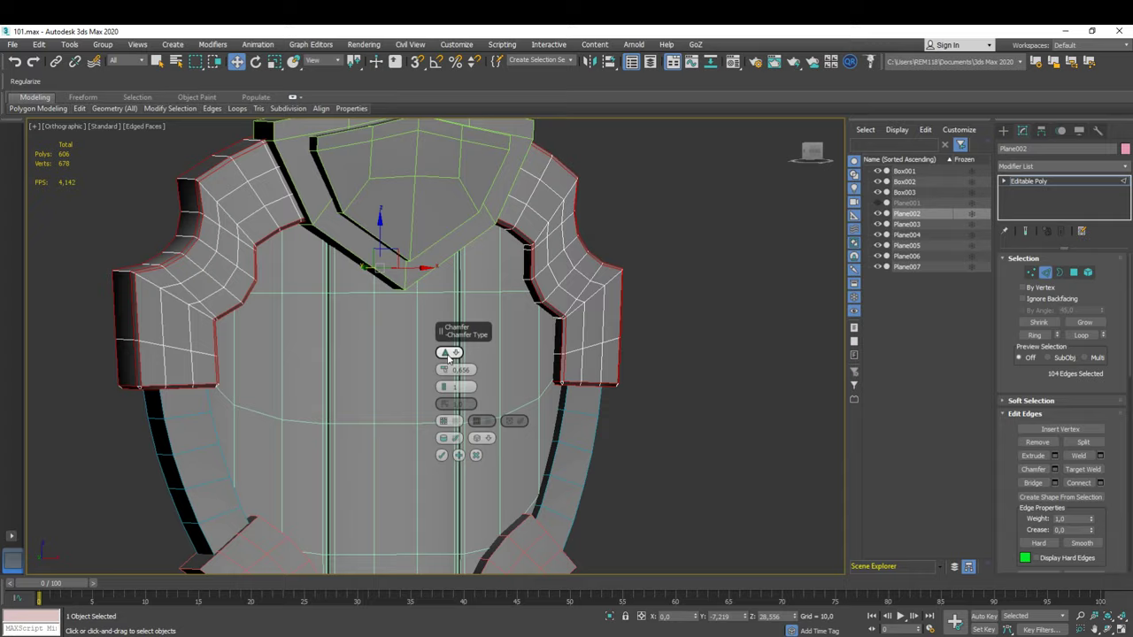
pyautogui.click(449, 353)
pyautogui.scroll(3, 271, 404)
pyautogui.scroll(2, 271, 404)
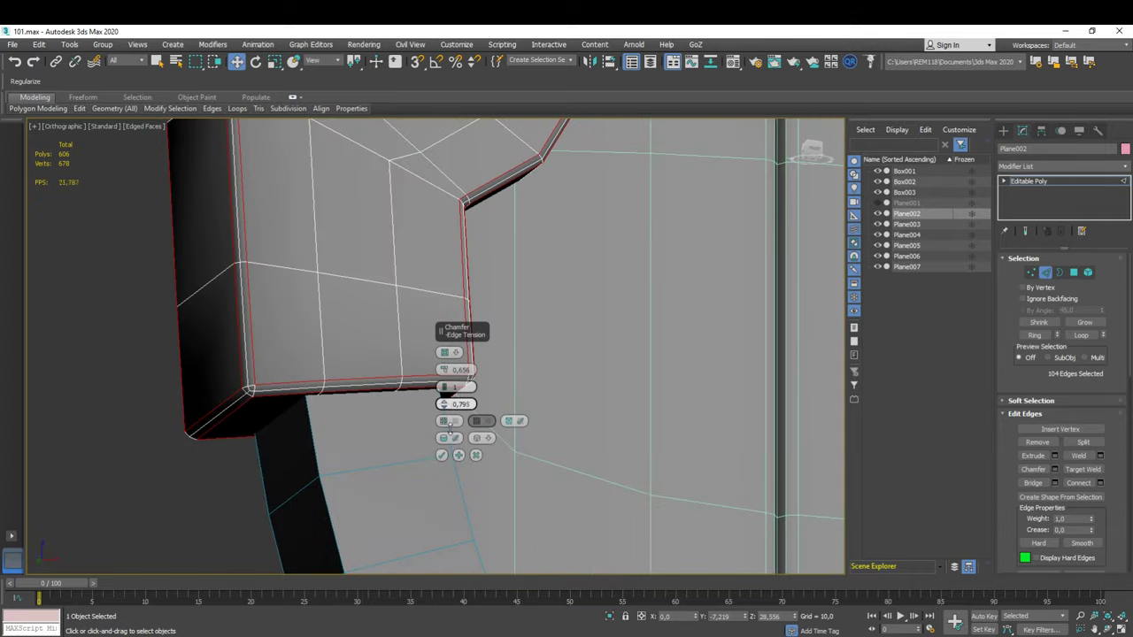
pyautogui.scroll(-3, 451, 424)
pyautogui.click(443, 449)
# Step: Clear the upper rim's edge selection and exit its edge editing
pyautogui.keyDown('alt'); pyautogui.moveTo(442, 449); pyautogui.dragTo(701, 432, button='middle'); pyautogui.keyUp('alt')
pyautogui.press('F4')
pyautogui.hotkey('ctrl', 'd')
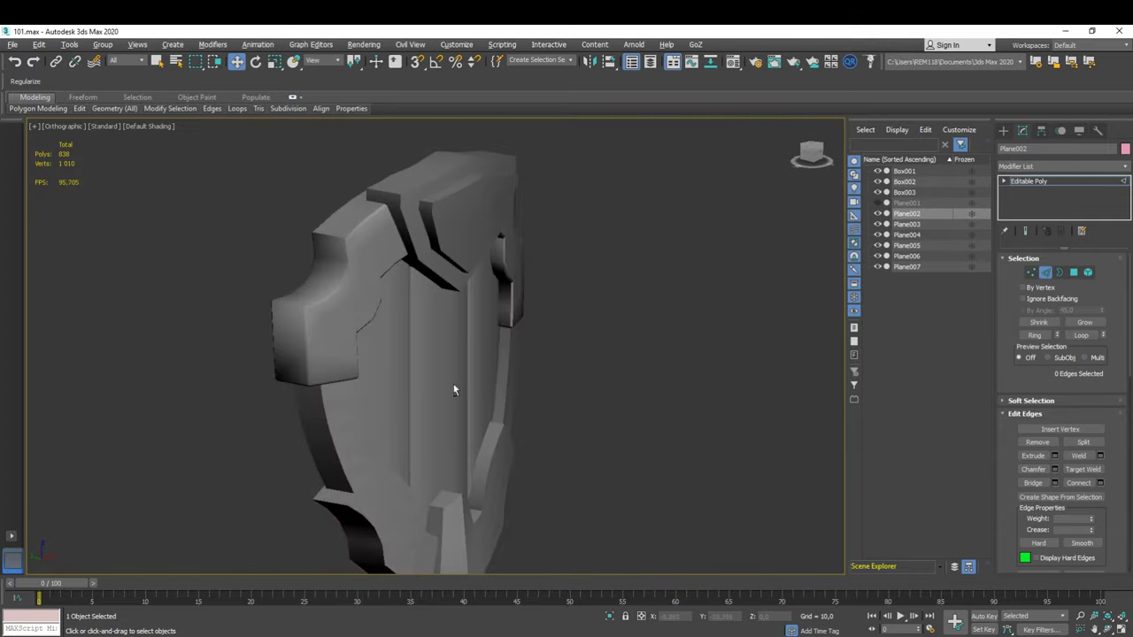
pyautogui.scroll(-3, 453, 388)
pyautogui.press('6')
pyautogui.moveTo(452, 387)
pyautogui.keyDown('alt'); pyautogui.mouseDown(button='middle')
pyautogui.moveTo(526, 435)
pyautogui.moveTo(739, 370)
pyautogui.mouseUp(button='middle'); pyautogui.keyUp('alt')
pyautogui.scroll(4, 738, 370)
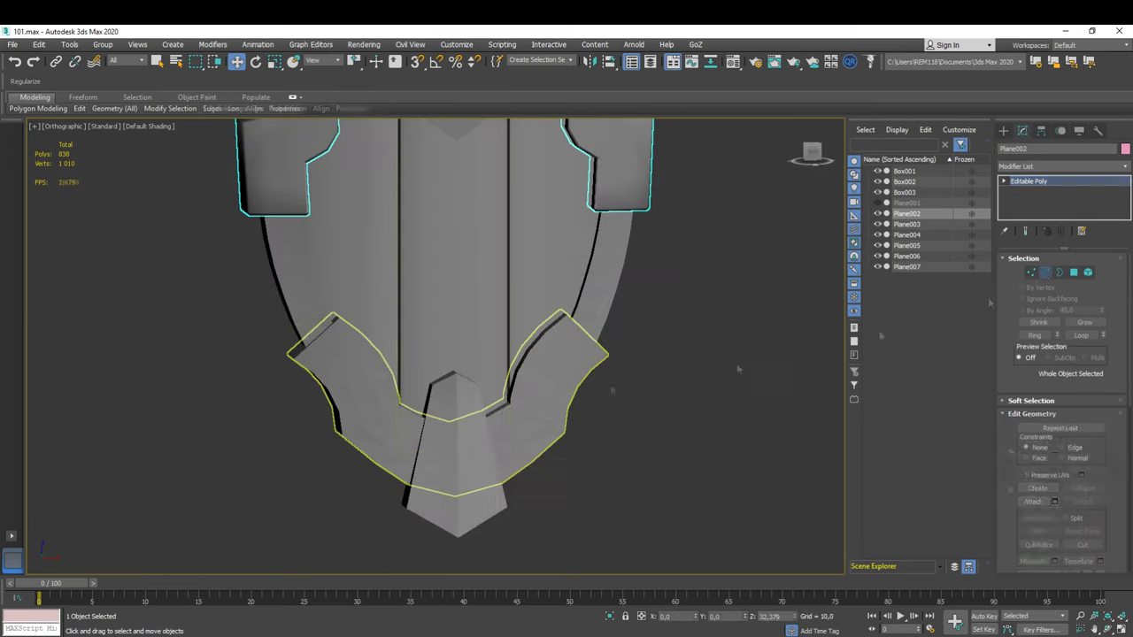
# Step: Select the outline edges around the lower rim piece, Plane003
pyautogui.click(539, 400)
pyautogui.keyDown('alt'); pyautogui.moveTo(539, 399); pyautogui.dragTo(518, 346, button='middle'); pyautogui.keyUp('alt')
pyautogui.press('2')
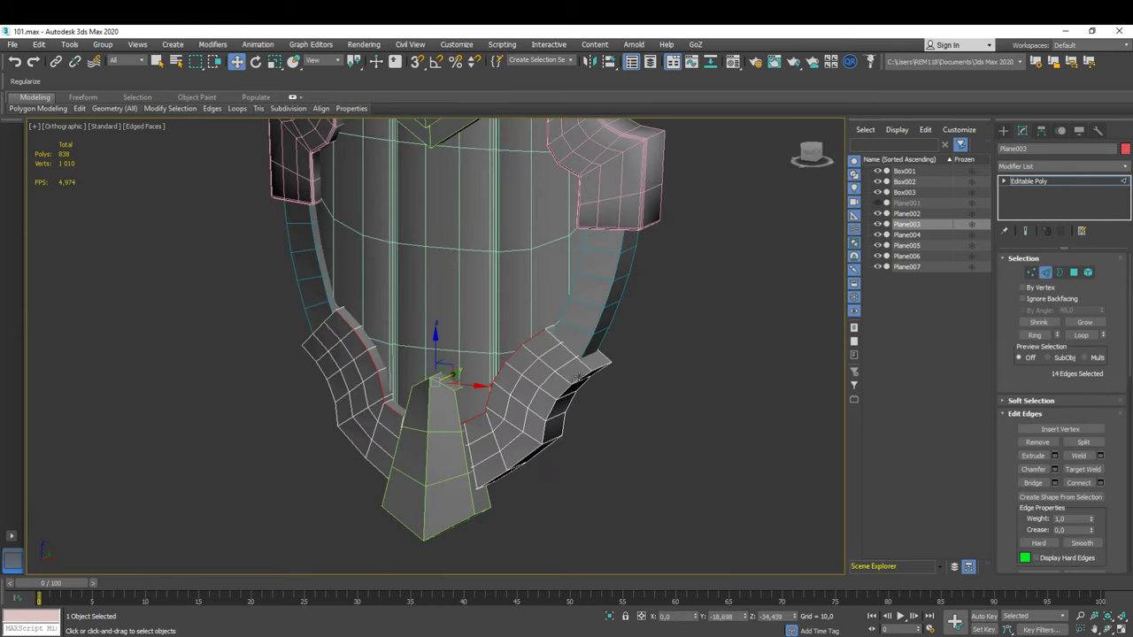
pyautogui.keyDown('alt'); pyautogui.moveTo(577, 377); pyautogui.dragTo(549, 381, button='middle'); pyautogui.keyUp('alt')
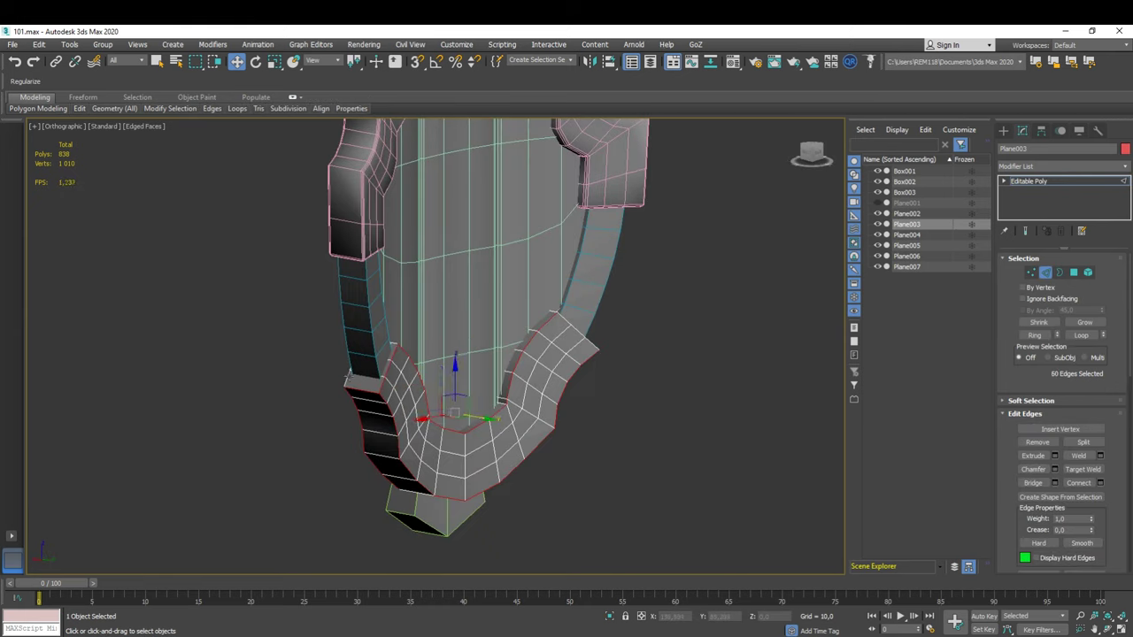
pyautogui.moveTo(391, 352)
pyautogui.keyDown('alt'); pyautogui.mouseDown(button='middle')
pyautogui.moveTo(607, 366)
pyautogui.moveTo(586, 392)
pyautogui.mouseUp(button='middle'); pyautogui.keyUp('alt')
pyautogui.scroll(3, 587, 392)
pyautogui.moveTo(670, 443)
pyautogui.keyDown('alt'); pyautogui.mouseDown(button='middle')
pyautogui.moveTo(472, 474)
pyautogui.moveTo(531, 398)
pyautogui.mouseUp(button='middle'); pyautogui.keyUp('alt')
pyautogui.scroll(3, 531, 399)
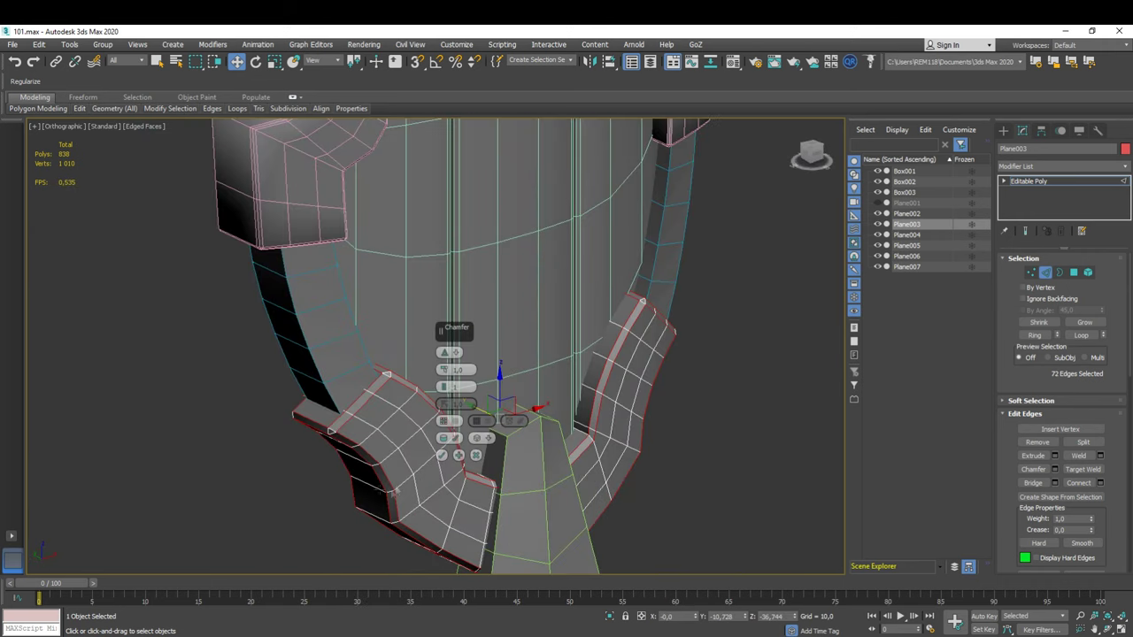
pyautogui.moveTo(453, 374)
pyautogui.keyDown('alt'); pyautogui.mouseDown(button='middle')
pyautogui.moveTo(434, 473)
pyautogui.moveTo(531, 398)
pyautogui.mouseUp(button='middle'); pyautogui.keyUp('alt')
# Step: Chamfer the lower rim's outline edges at 0.693
pyautogui.click(441, 455)
pyautogui.scroll(-5, 443, 354)
pyautogui.press('F4')
pyautogui.scroll(2, 435, 472)
# Step: Add a Chamfer modifier with amount 0.609 to the side strip Plane006
pyautogui.click(591, 308)
pyautogui.press('F4')
pyautogui.click(1062, 165)
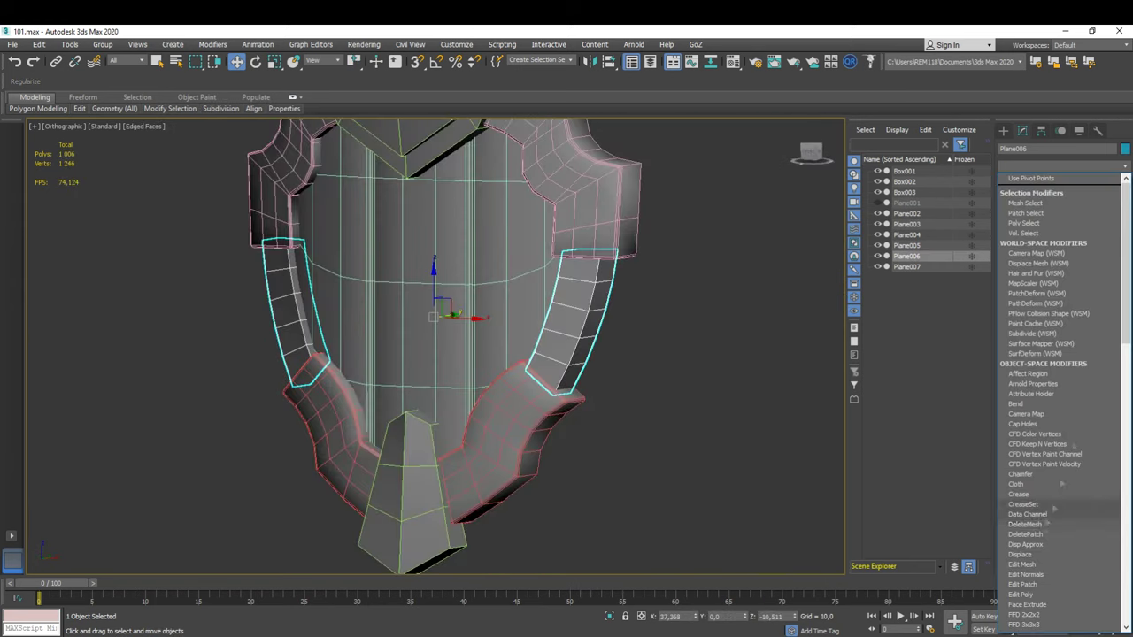
pyautogui.click(1053, 416)
pyautogui.scroll(5, 576, 354)
pyautogui.scroll(-3, 576, 355)
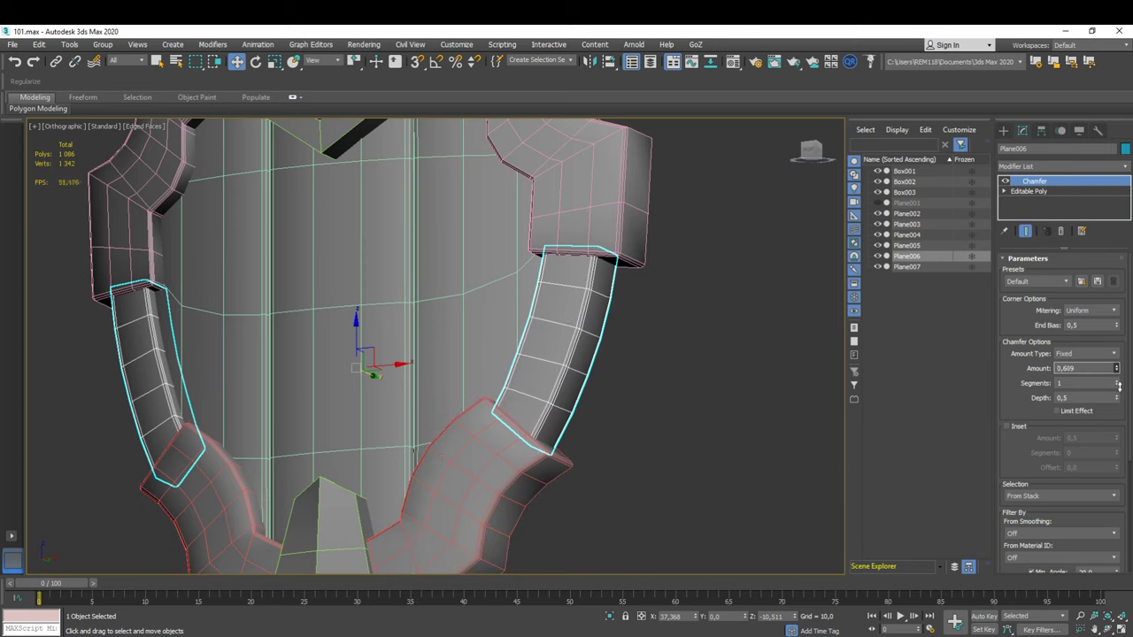
pyautogui.scroll(3, 567, 354)
# Step: Add another Chamfer modifier to the crest pieces Plane005 and Plane007
pyautogui.click(438, 393)
pyautogui.keyDown('alt'); pyautogui.moveTo(438, 394); pyautogui.dragTo(438, 393, button='middle'); pyautogui.keyUp('alt')
pyautogui.scroll(-4, 438, 393)
pyautogui.click(1062, 166)
pyautogui.click(1054, 416)
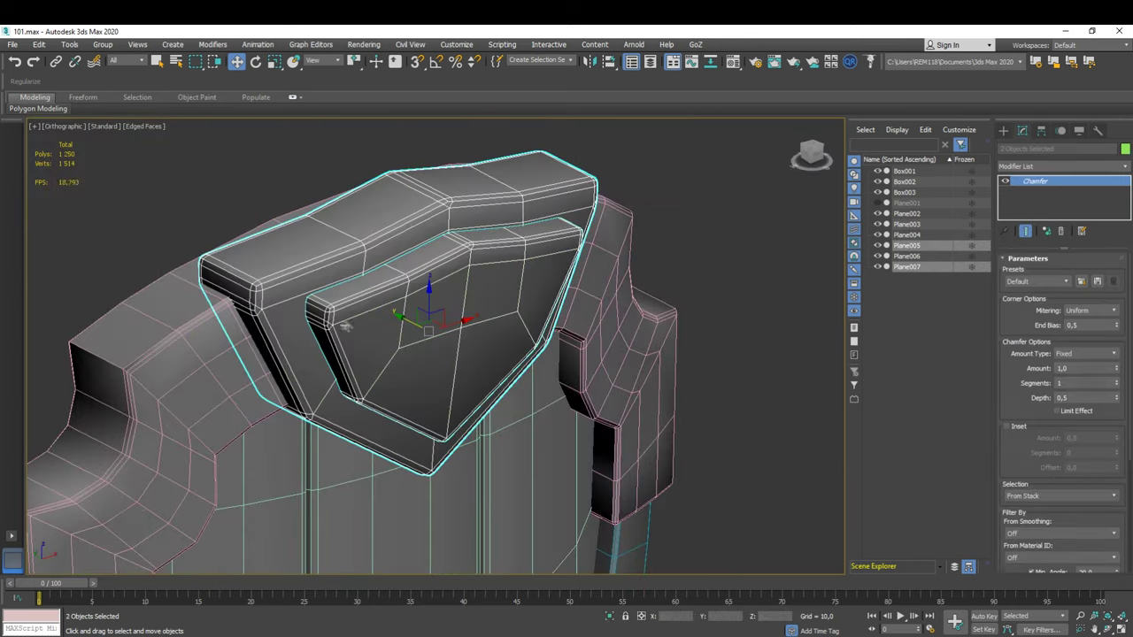
pyautogui.scroll(2, 485, 329)
pyautogui.scroll(-2, 485, 329)
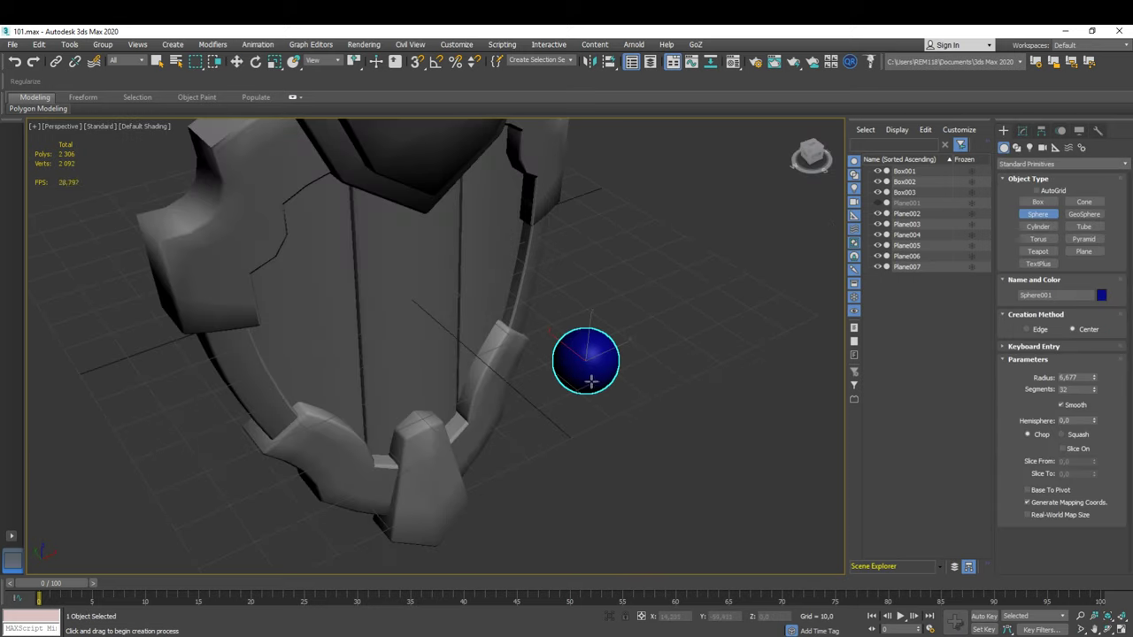
# Step: Convert the rivet sphere to Editable Poly and start rotating it into the rim
pyautogui.press('F4')
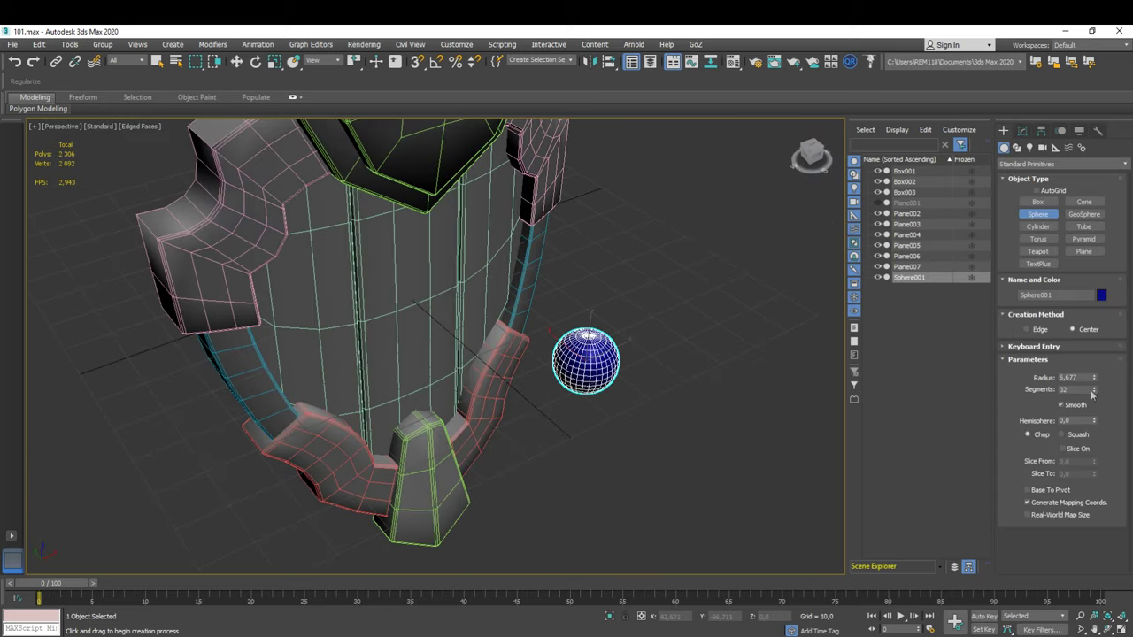
pyautogui.rightClick(581, 366)
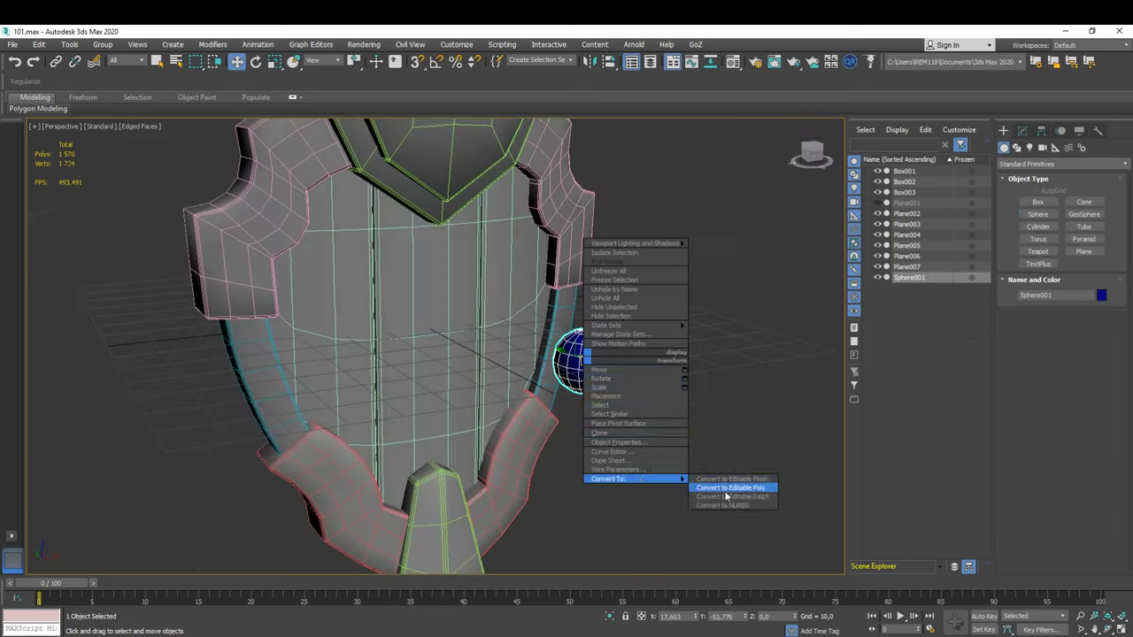
pyautogui.click(723, 486)
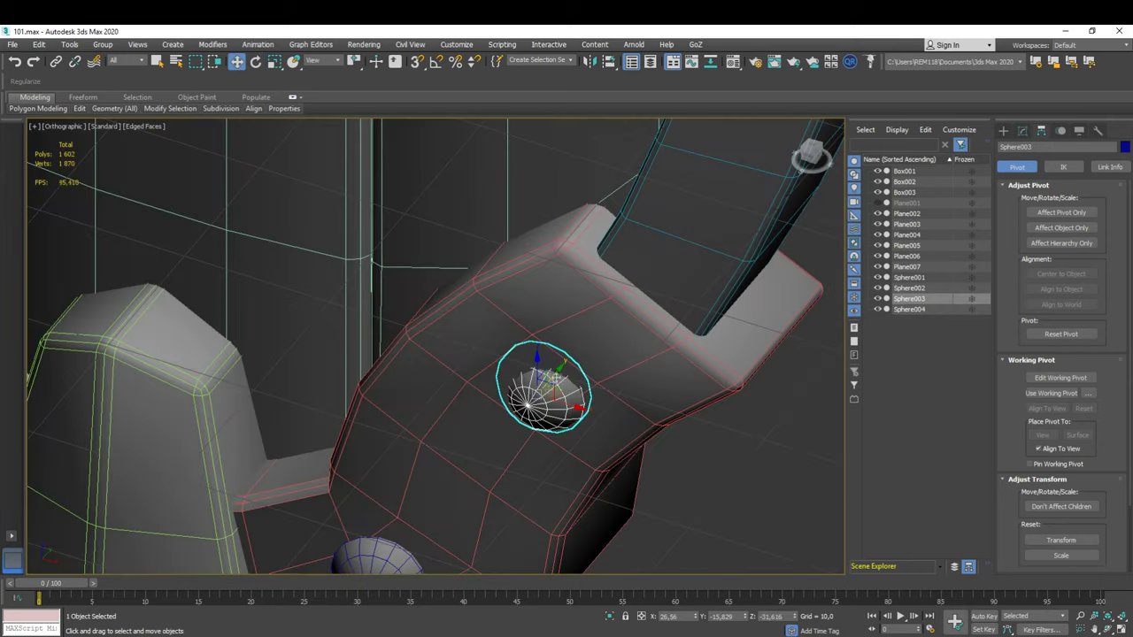
pyautogui.click(568, 407)
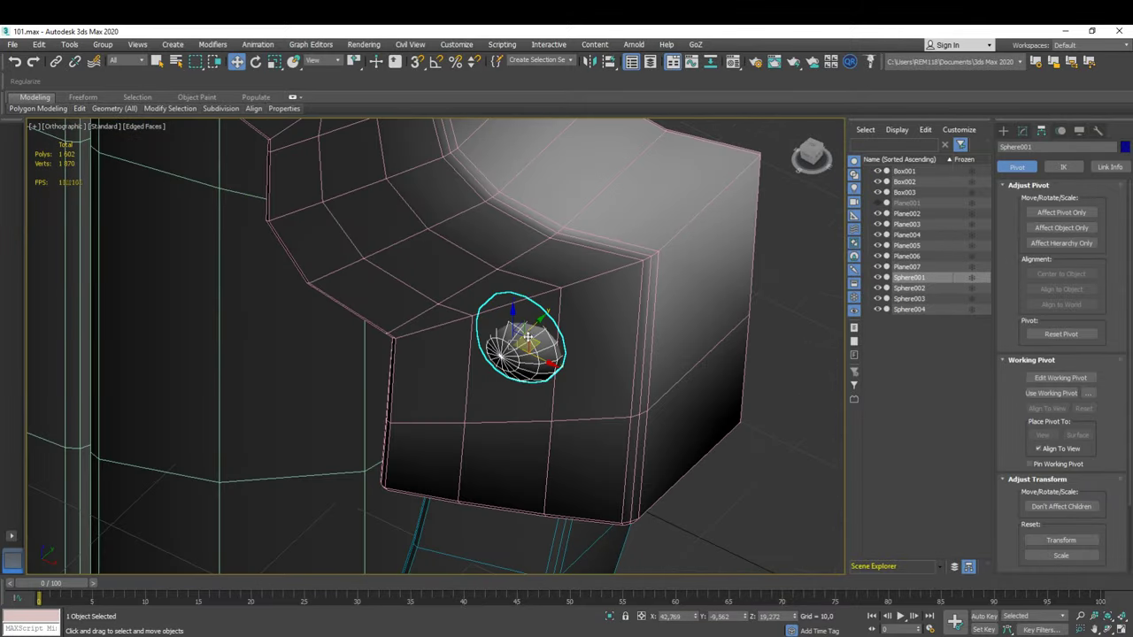
# Step: Adjust the rivet spheres' transforms and check their placement on the shield
pyautogui.rightClick(510, 338)
pyautogui.scroll(4, 513, 336)
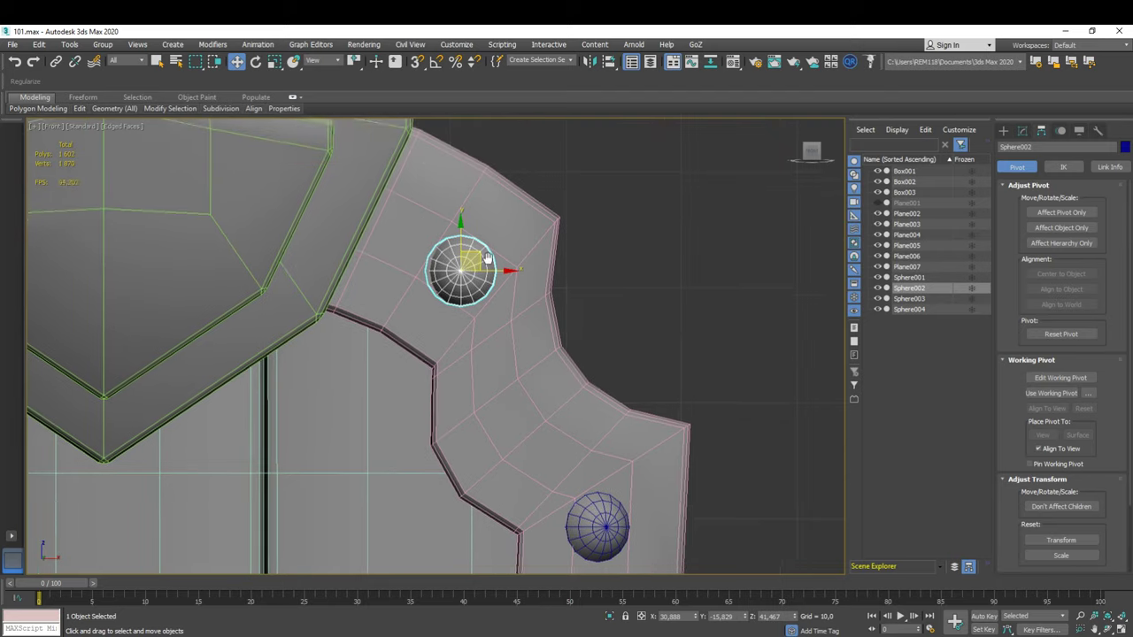
pyautogui.scroll(4, 526, 195)
pyautogui.rightClick(450, 294)
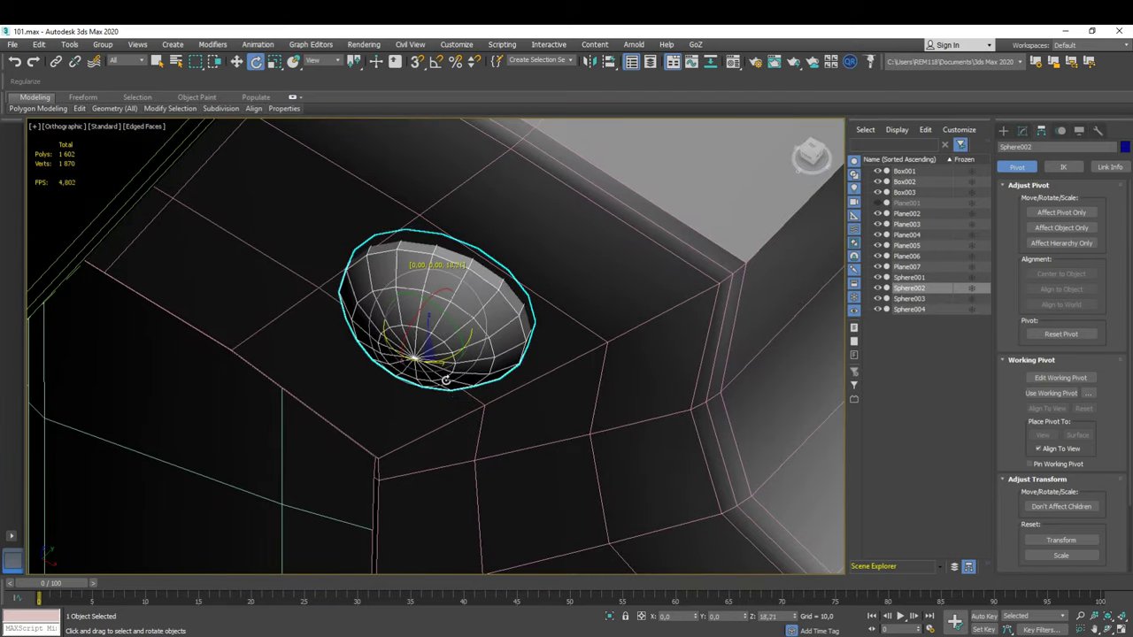
pyautogui.keyDown('alt'); pyautogui.moveTo(458, 273); pyautogui.dragTo(444, 383, button='middle'); pyautogui.keyUp('alt')
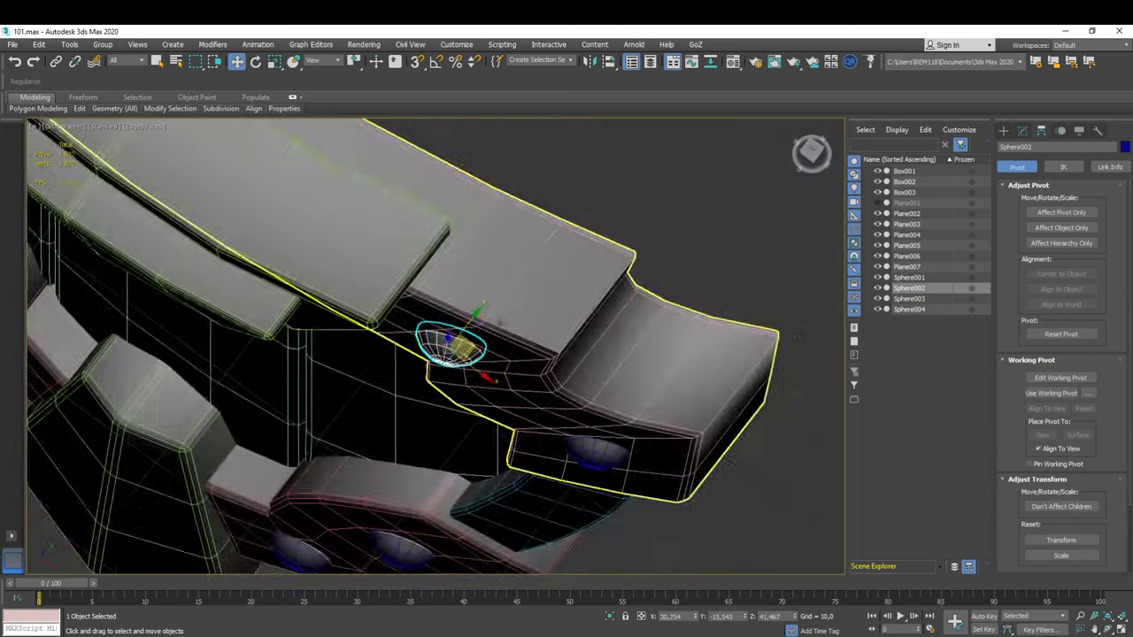
pyautogui.keyDown('alt'); pyautogui.moveTo(470, 431); pyautogui.dragTo(478, 266, button='middle'); pyautogui.keyUp('alt')
pyautogui.scroll(-3, 478, 265)
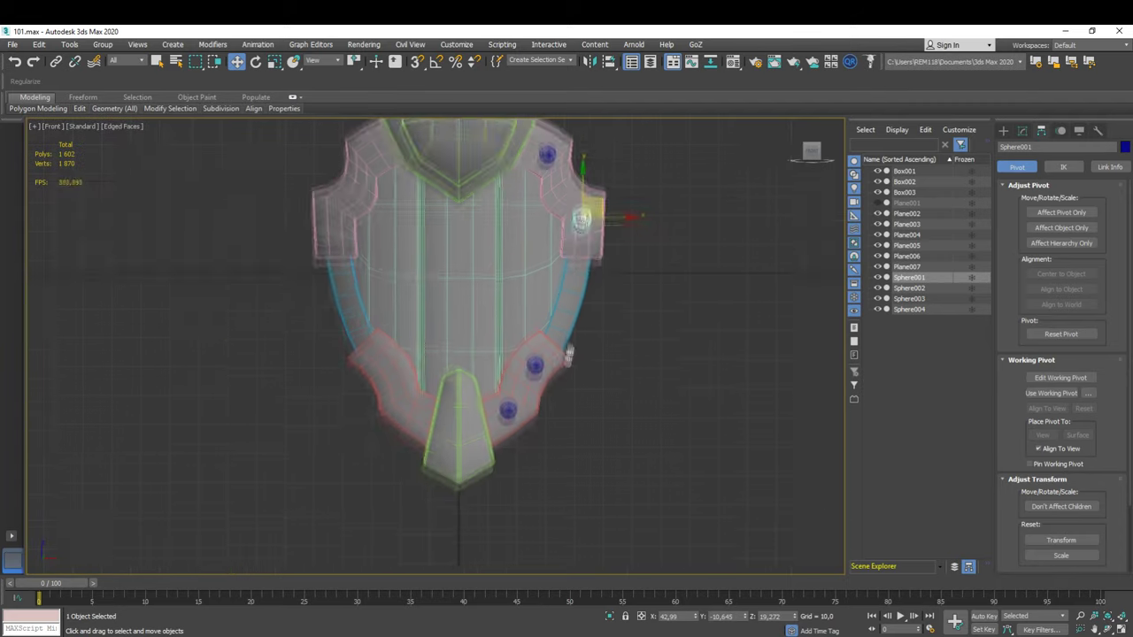
# Step: Centre the rivets' pivot at X 0, Y 0 and mirror them with a Symmetry modifier
pyautogui.click(535, 170)
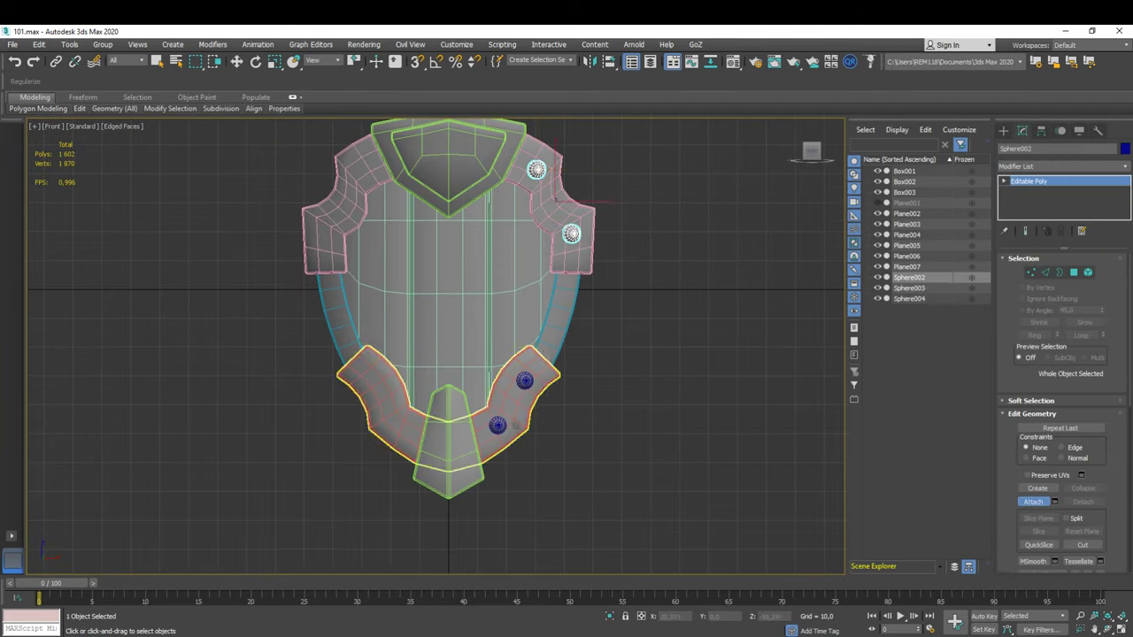
pyautogui.rightClick(139, 193)
pyautogui.rightClick(139, 206)
pyautogui.click(225, 164)
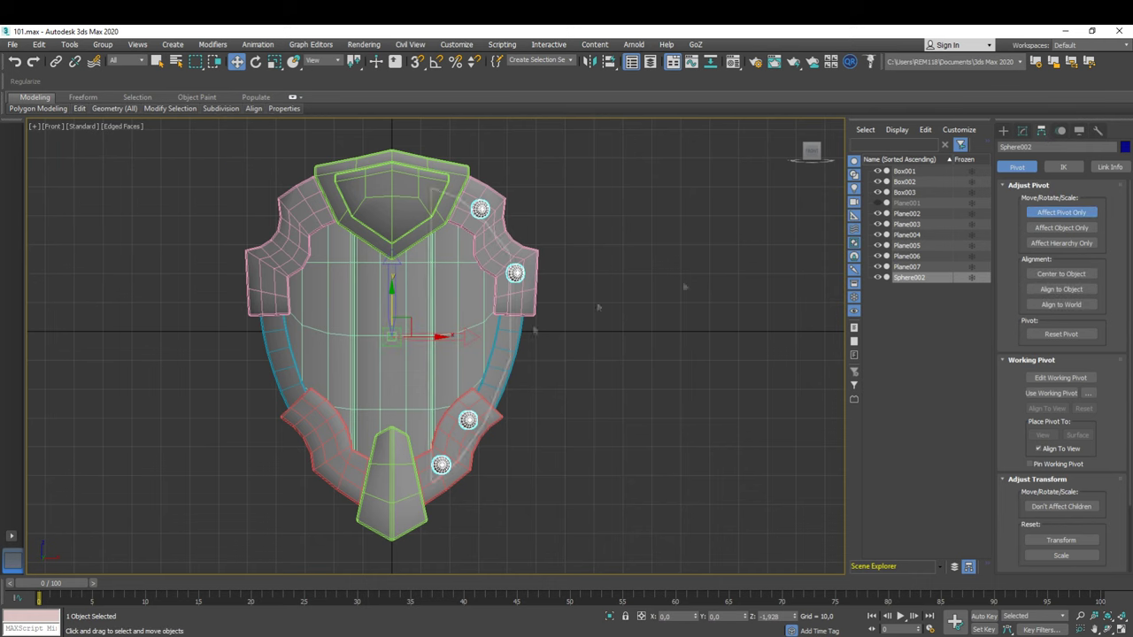
pyautogui.click(1022, 130)
pyautogui.click(1057, 165)
pyautogui.scroll(-5, 1062, 549)
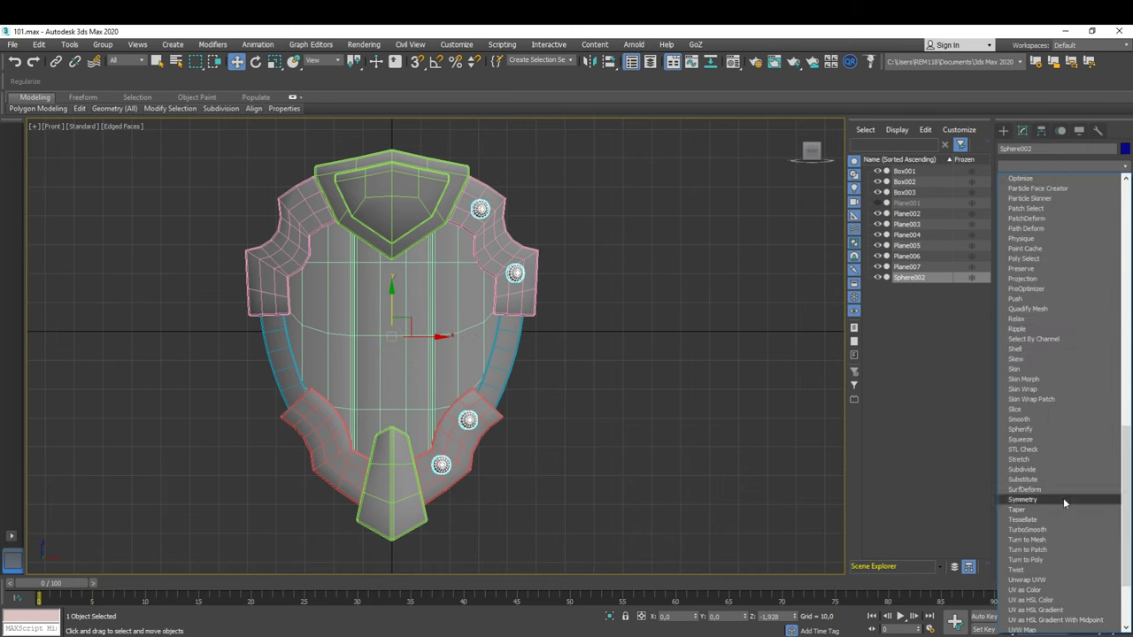
pyautogui.click(1064, 500)
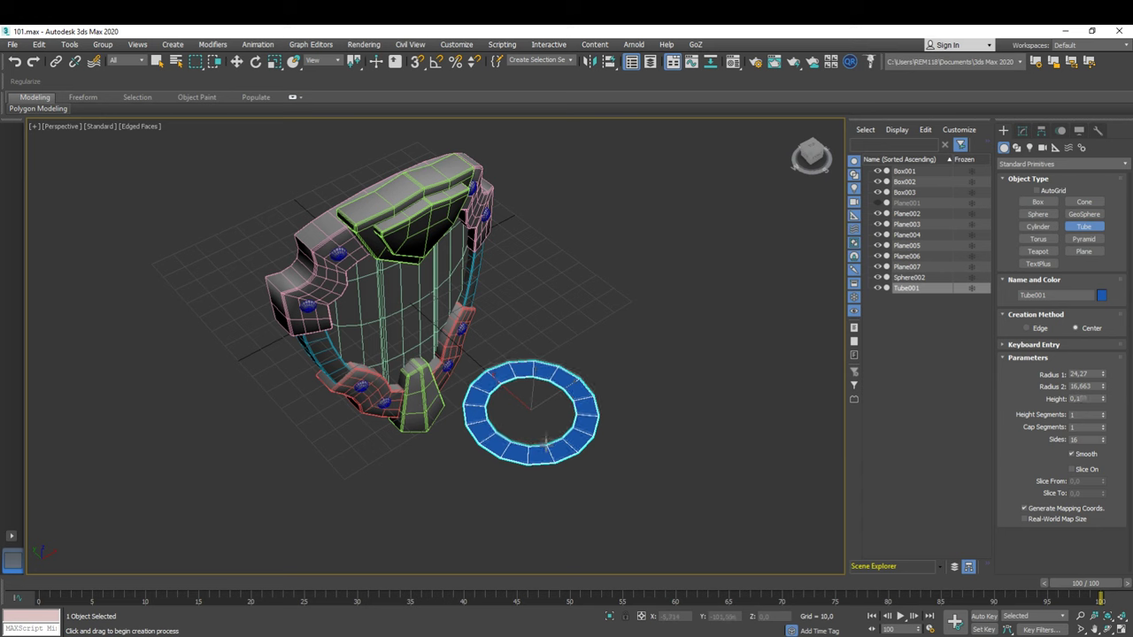
# Step: Convert the tube to Editable Poly and trim it down to a half-ring
pyautogui.press('w')
pyautogui.keyDown('alt'); pyautogui.moveTo(546, 440); pyautogui.dragTo(562, 333, button='middle'); pyautogui.keyUp('alt')
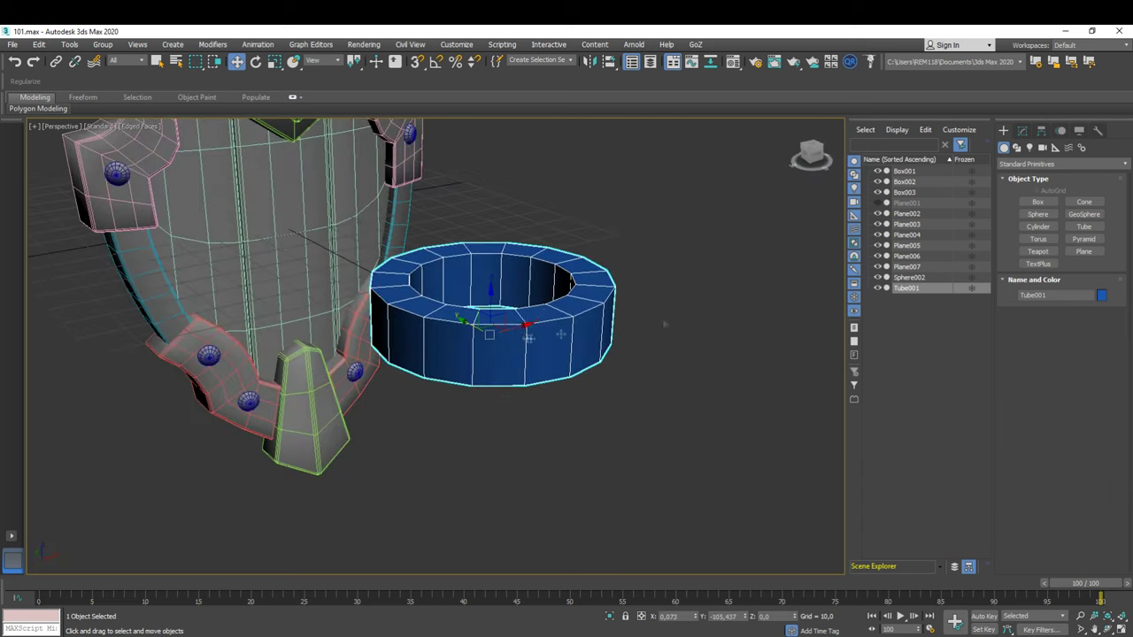
pyautogui.rightClick(561, 334)
pyautogui.click(700, 450)
pyautogui.press('t')
pyautogui.press('z')
pyautogui.press('4')
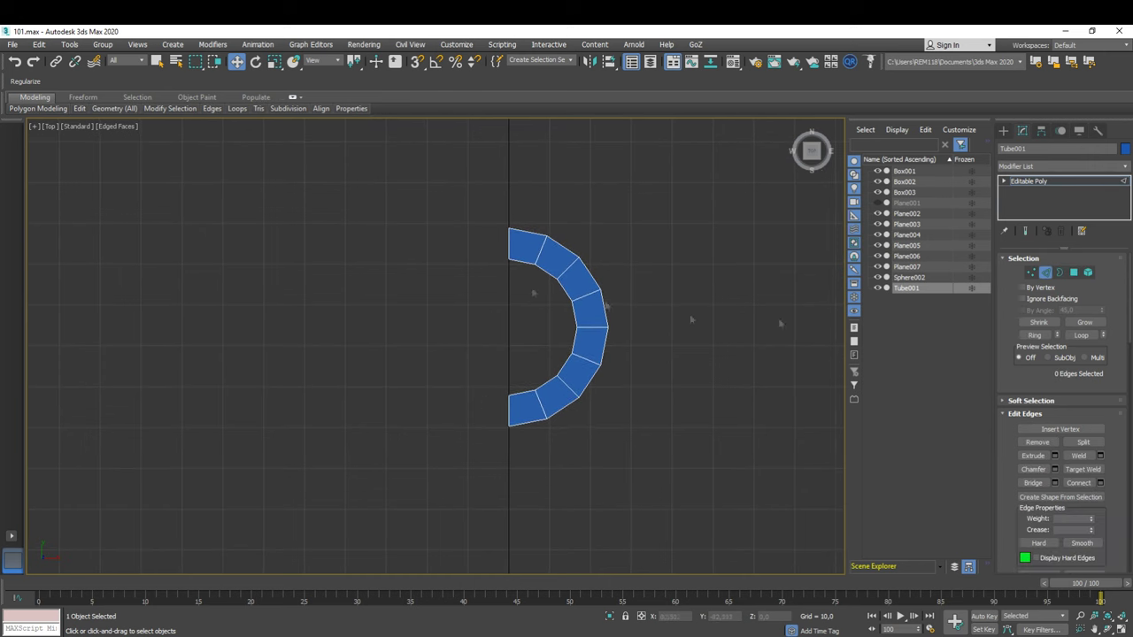
pyautogui.scroll(2, 522, 412)
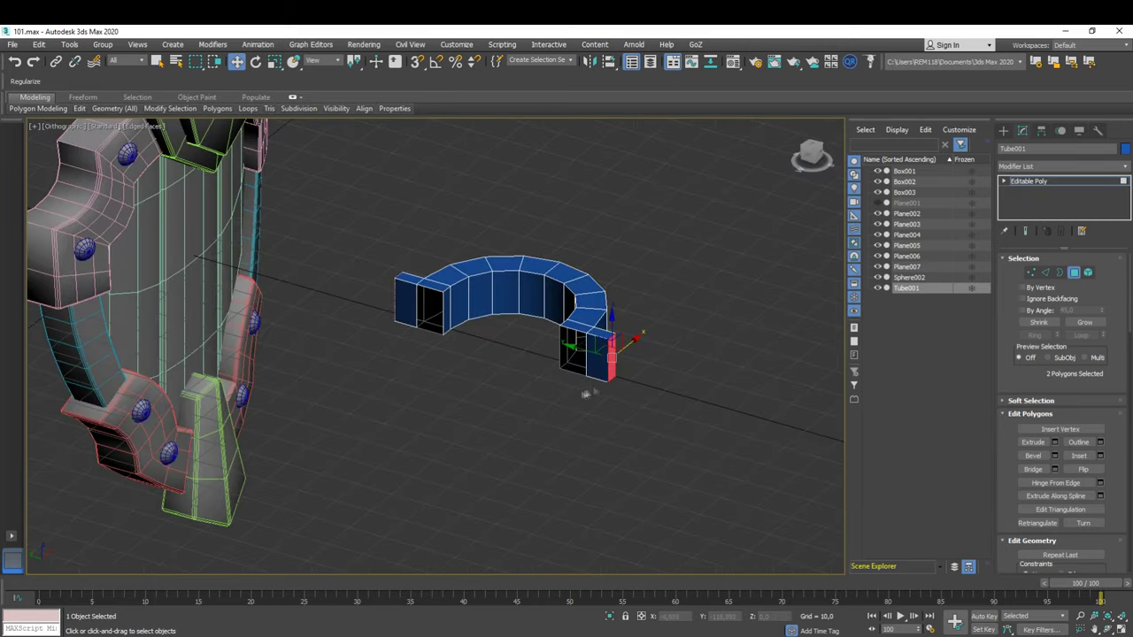
pyautogui.click(598, 358)
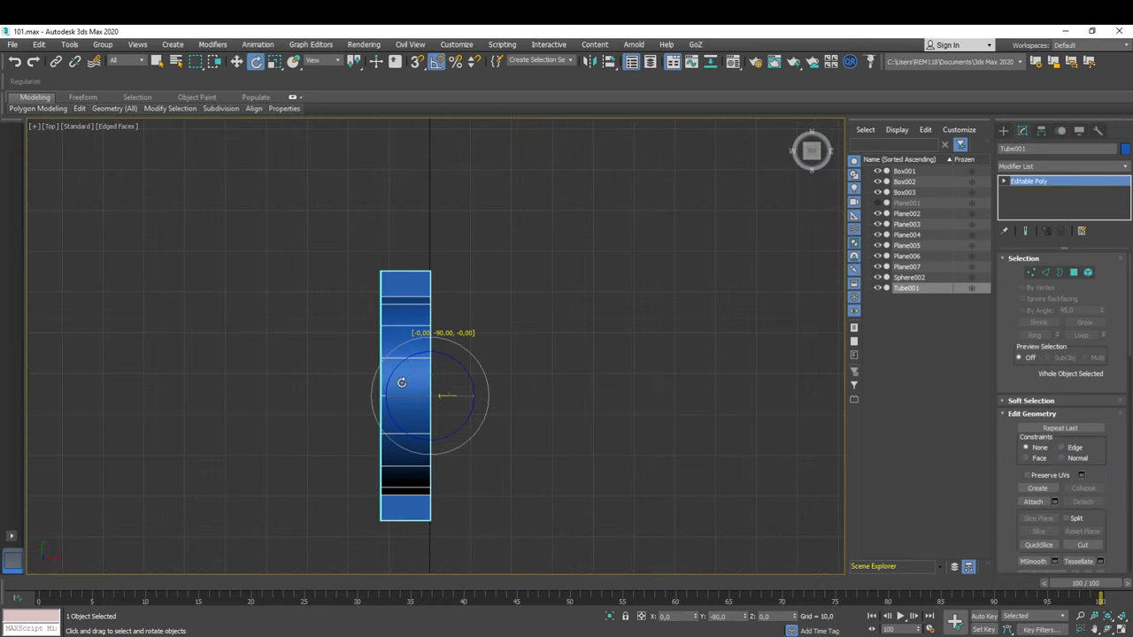
# Step: Reshape the half-ring's end vertices, pulling the top ones upward
pyautogui.click(1023, 130)
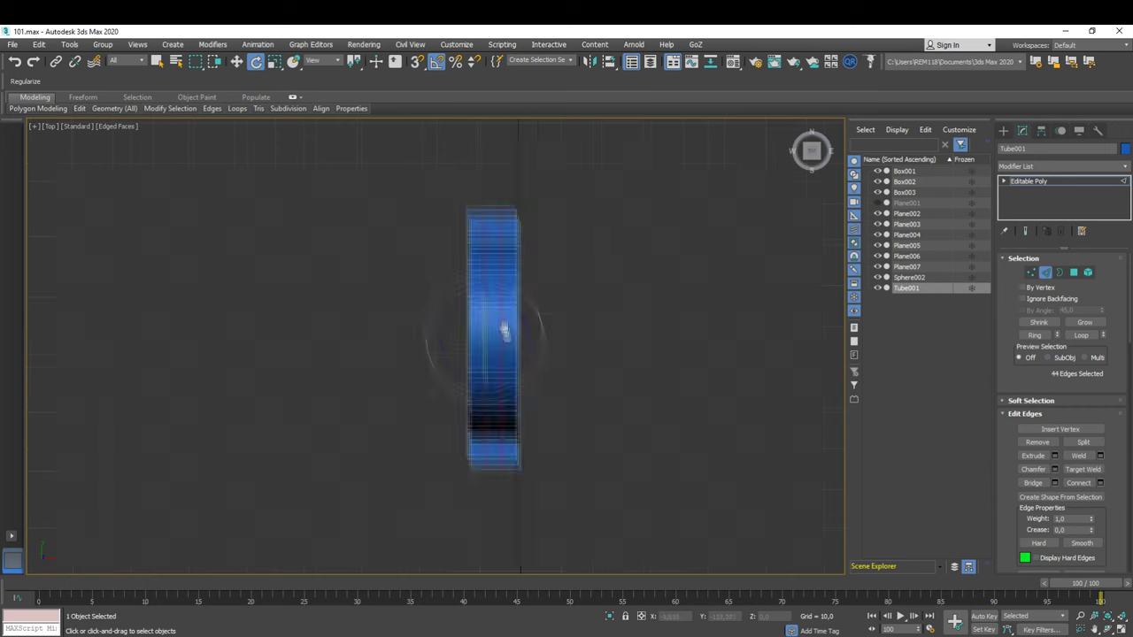
pyautogui.press('1')
pyautogui.moveTo(468, 240); pyautogui.dragTo(529, 291)
pyautogui.press('w')
pyautogui.moveTo(501, 239); pyautogui.dragTo(494, 159)
pyautogui.moveTo(484, 423); pyautogui.dragTo(511, 409)
pyautogui.scroll(3, 510, 410)
pyautogui.moveTo(510, 410)
pyautogui.keyDown('alt'); pyautogui.mouseDown(button='middle')
pyautogui.moveTo(417, 493)
pyautogui.moveTo(437, 478)
pyautogui.moveTo(469, 382)
pyautogui.moveTo(461, 292)
pyautogui.moveTo(496, 354)
pyautogui.mouseUp(button='middle'); pyautogui.keyUp('alt')
# Step: Assign the grey material to the half-ring tube
pyautogui.press('m')
pyautogui.click(708, 329)
pyautogui.click(850, 142)
pyautogui.click(469, 382)
pyautogui.click(469, 382)
# Step: Rotate the handle upright in the front view and pick one of its edges
pyautogui.press('z')
pyautogui.press('e')
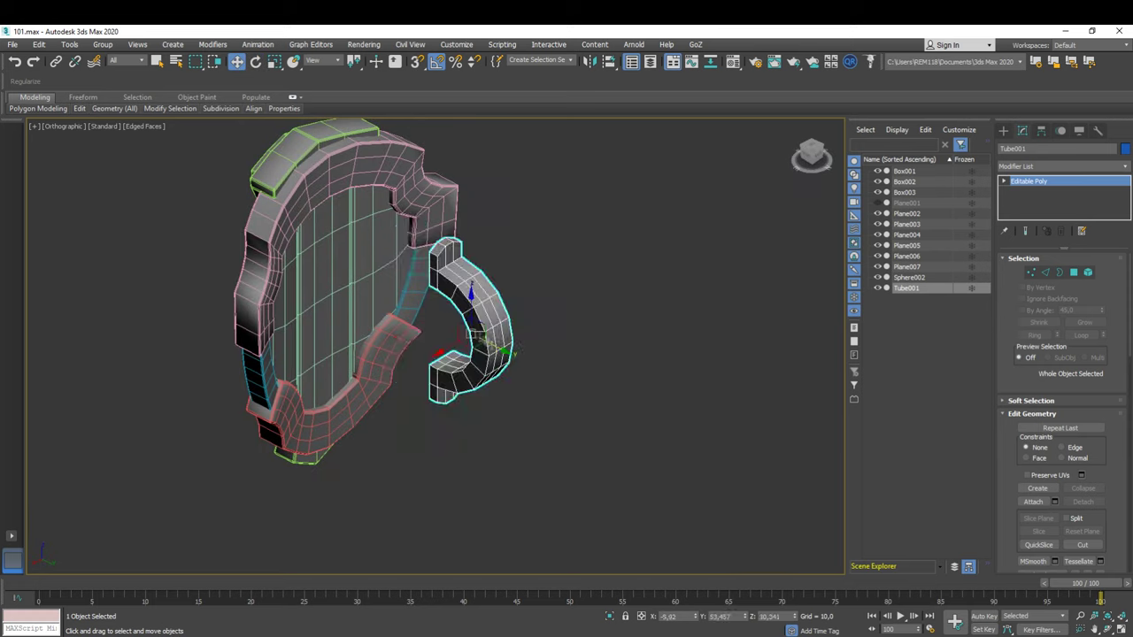
pyautogui.press('w')
pyautogui.press('2')
pyautogui.click(415, 218)
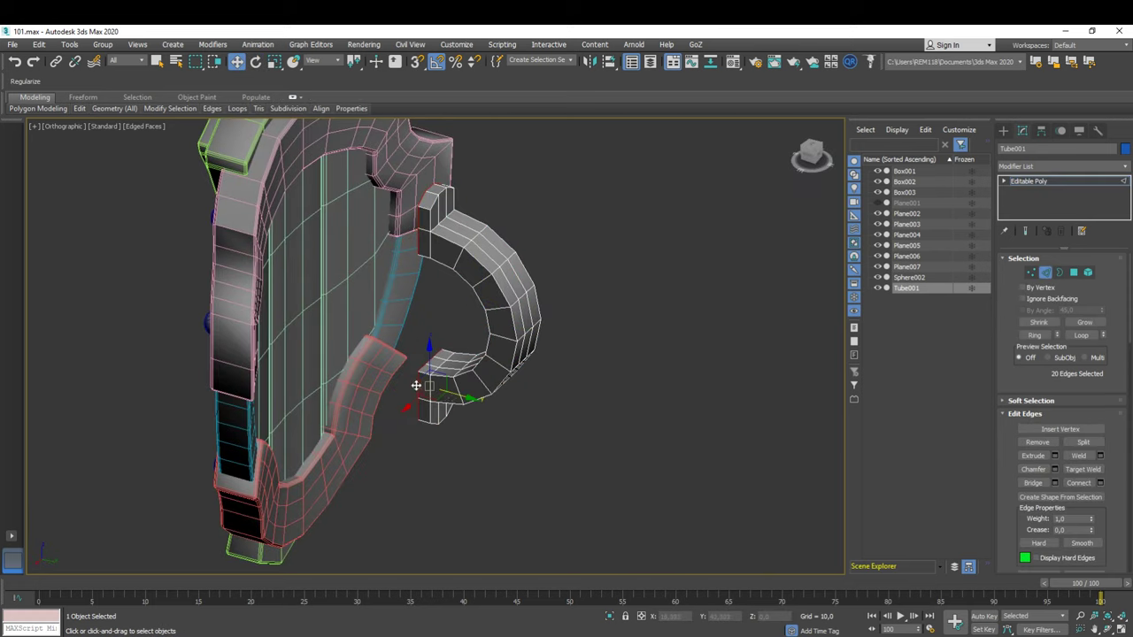
# Step: Fit Tube001 against the shield back, then clone it as Tube002 and slide it along X
pyautogui.hotkey('ctrl', 'z')
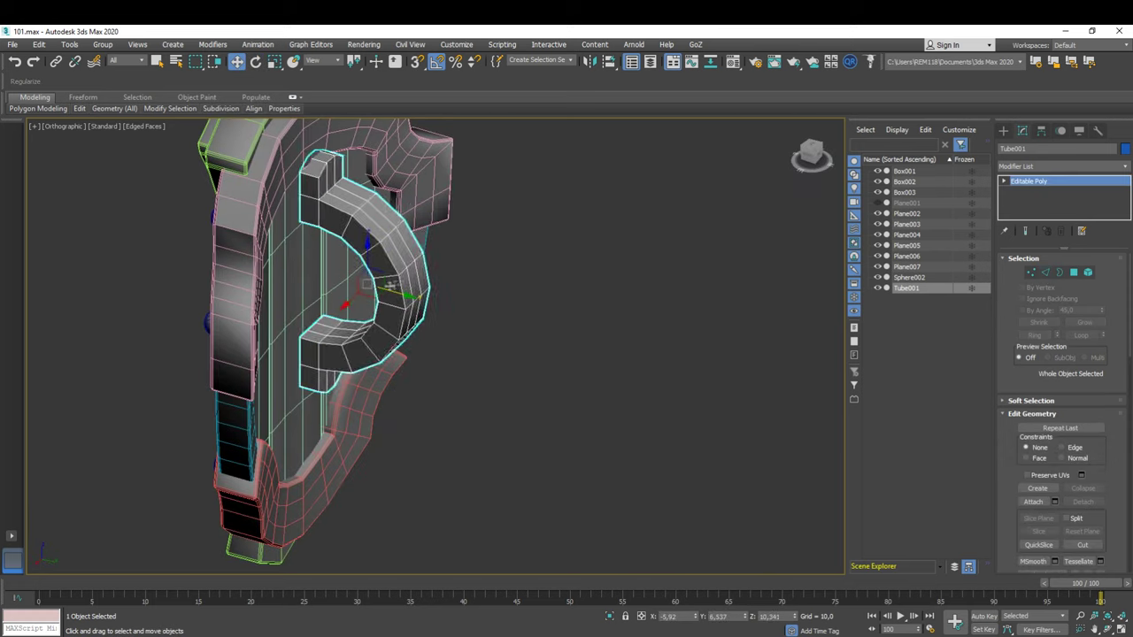
pyautogui.rightClick(374, 316)
pyautogui.moveTo(375, 316)
pyautogui.keyDown('alt'); pyautogui.mouseDown(button='middle')
pyautogui.moveTo(336, 300)
pyautogui.moveTo(408, 334)
pyautogui.moveTo(451, 266)
pyautogui.mouseUp(button='middle'); pyautogui.keyUp('alt')
pyautogui.scroll(5, 336, 301)
pyautogui.scroll(-5, 354, 305)
pyautogui.scroll(4, 451, 266)
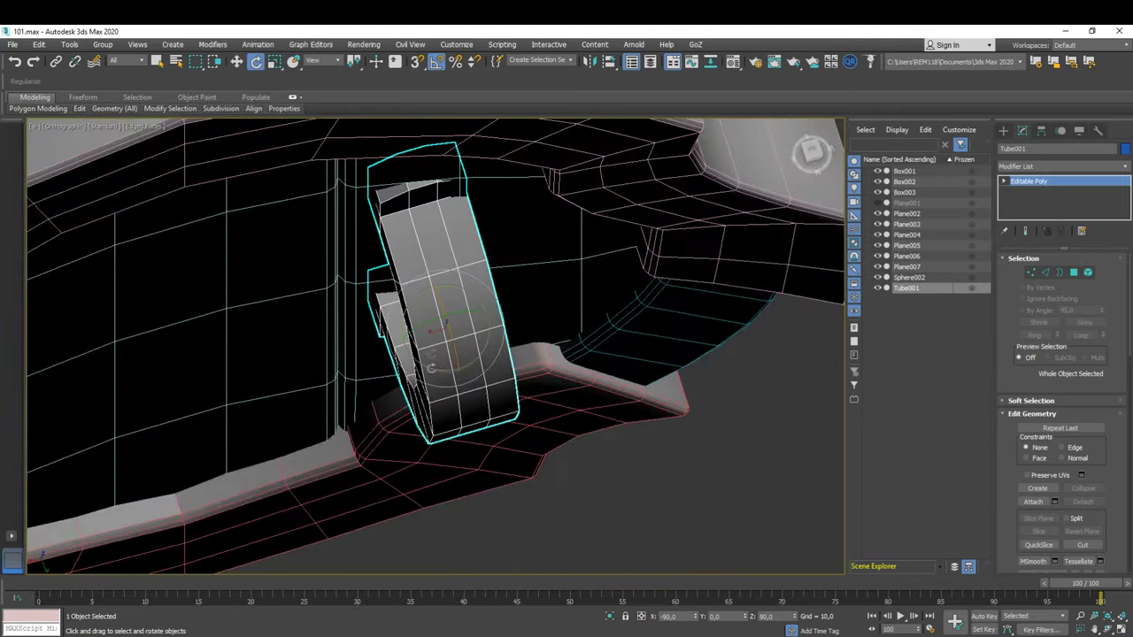
pyautogui.keyDown('alt'); pyautogui.moveTo(423, 360); pyautogui.dragTo(500, 335, button='middle'); pyautogui.keyUp('alt')
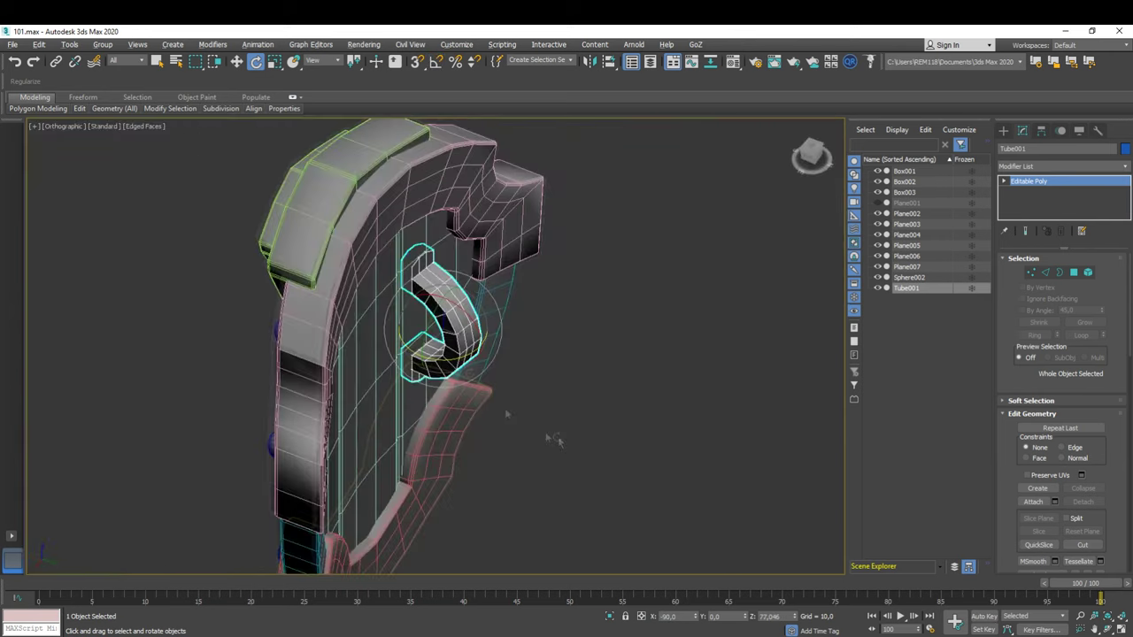
pyautogui.rightClick(500, 334)
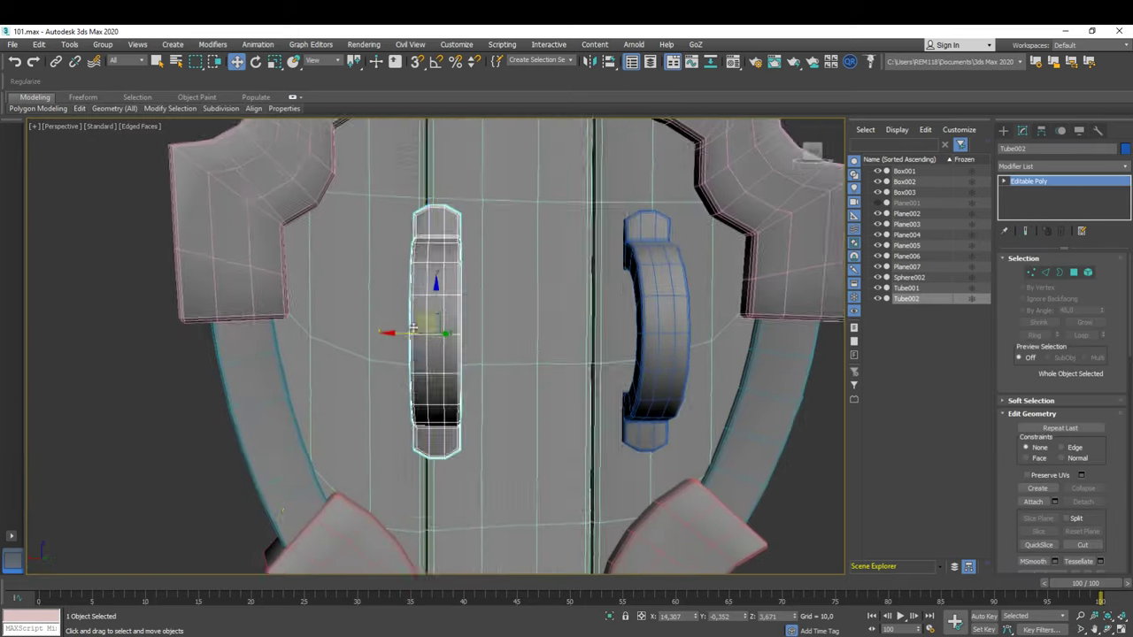
pyautogui.moveTo(413, 328); pyautogui.dragTo(398, 324)
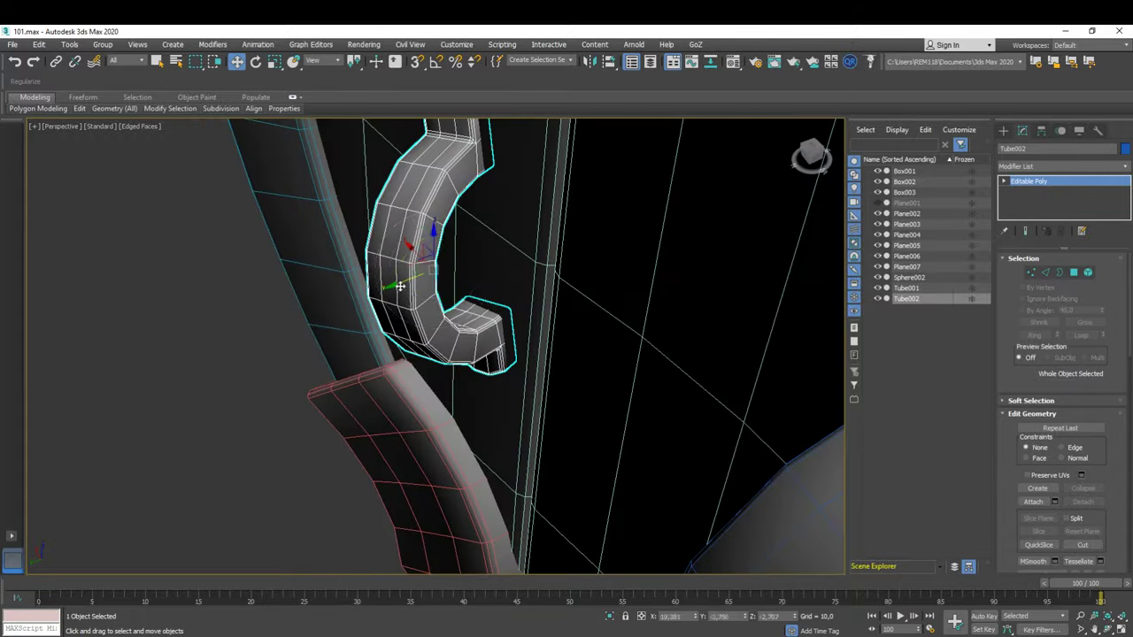
# Step: Orbit the Perspective view to inspect both back handles from the side
pyautogui.keyDown('alt'); pyautogui.moveTo(400, 286); pyautogui.dragTo(447, 325, button='middle'); pyautogui.keyUp('alt')
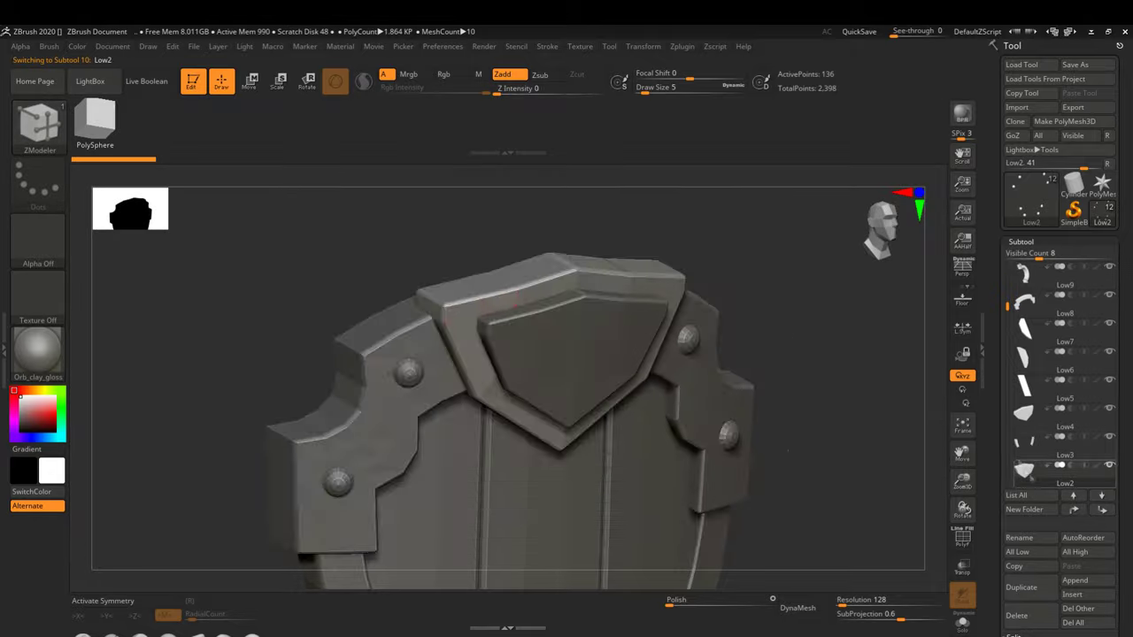
# Step: Turn on polyframe and insert two edge loops along the band's inner rim
pyautogui.click(963, 540)
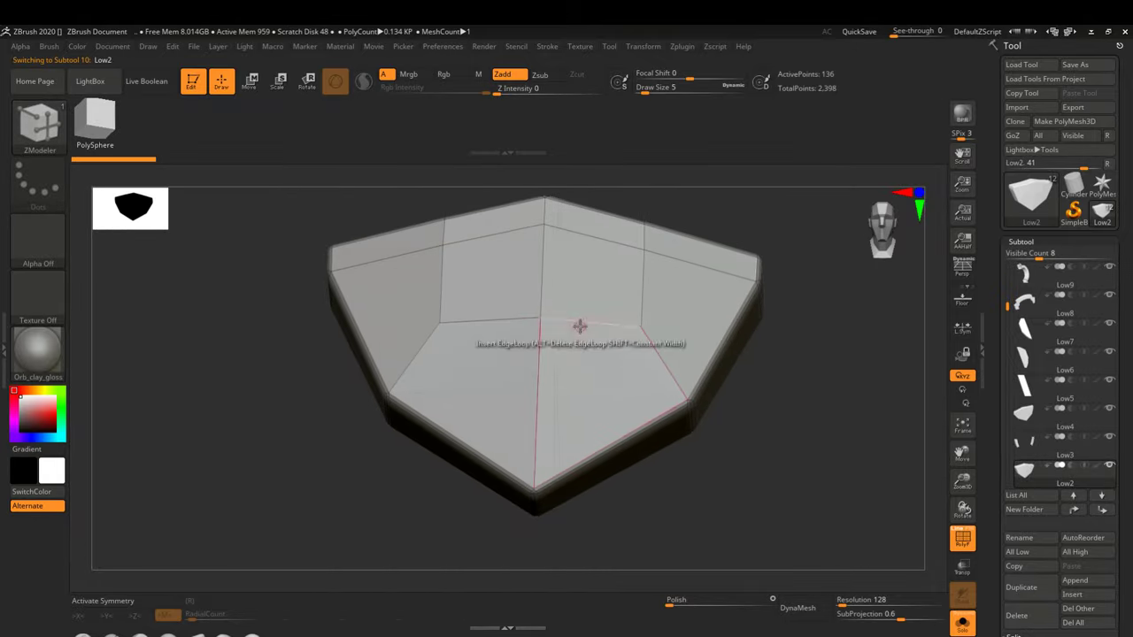
pyautogui.click(683, 304)
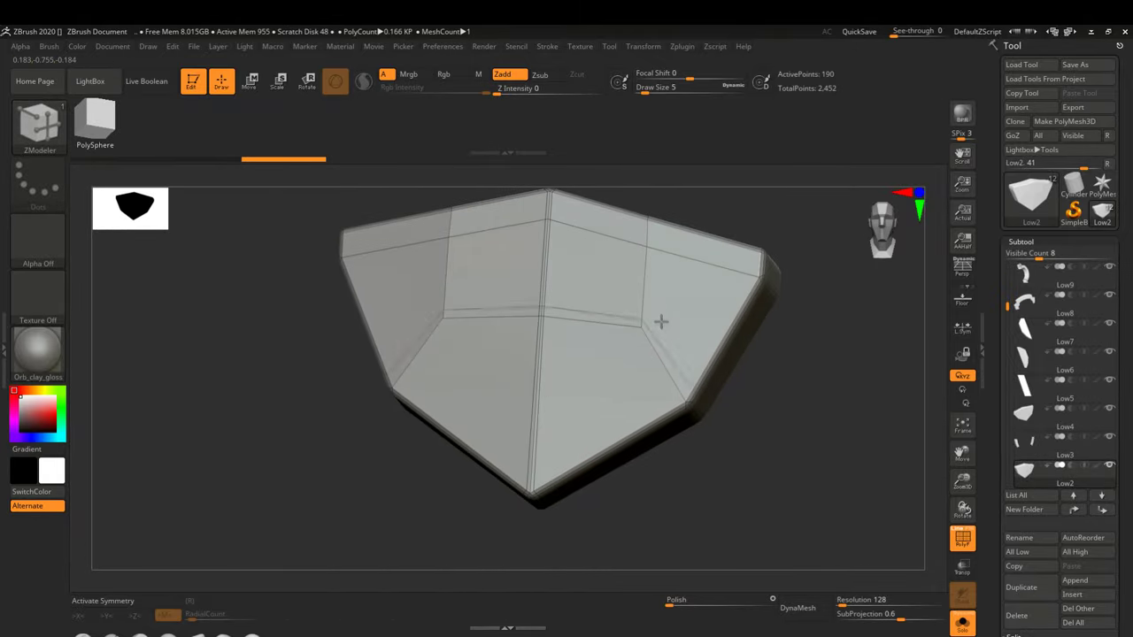
pyautogui.moveTo(451, 232); pyautogui.dragTo(478, 264)
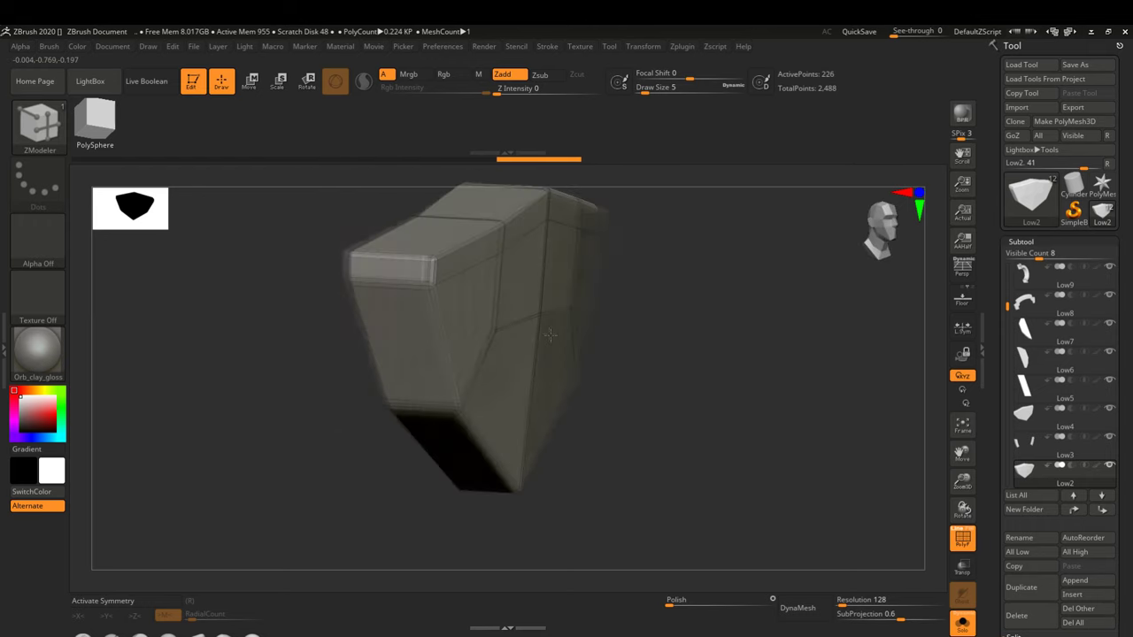
pyautogui.click(497, 301)
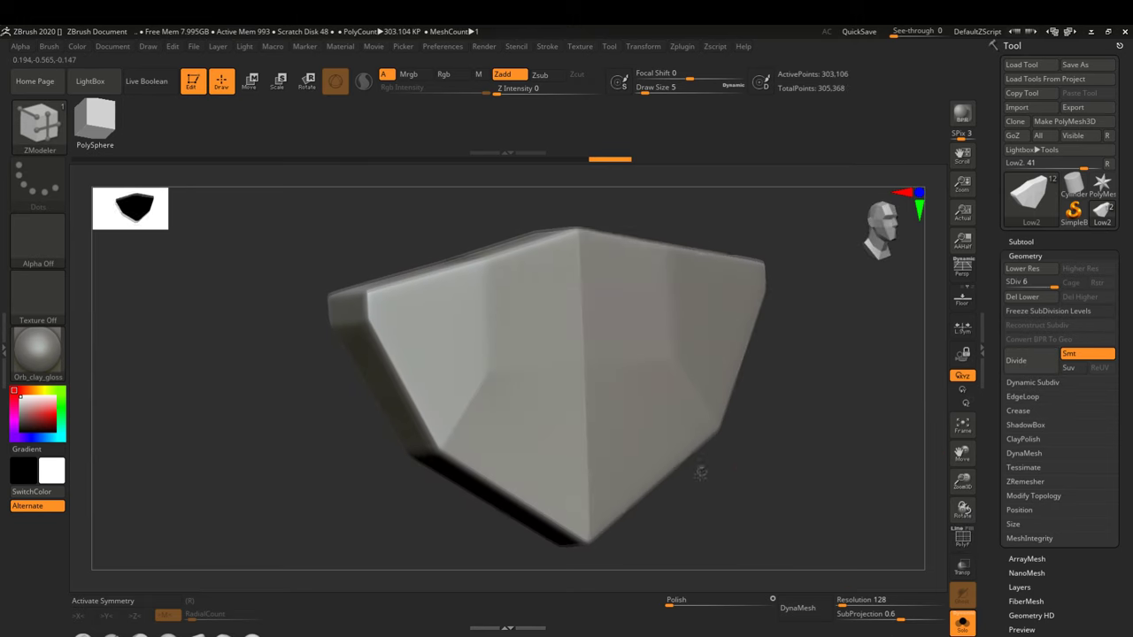
# Step: DynaMesh the piece at resolution 480, dropping its subdivision levels
pyautogui.moveTo(840, 607); pyautogui.dragTo(851, 607)
pyautogui.click(797, 608)
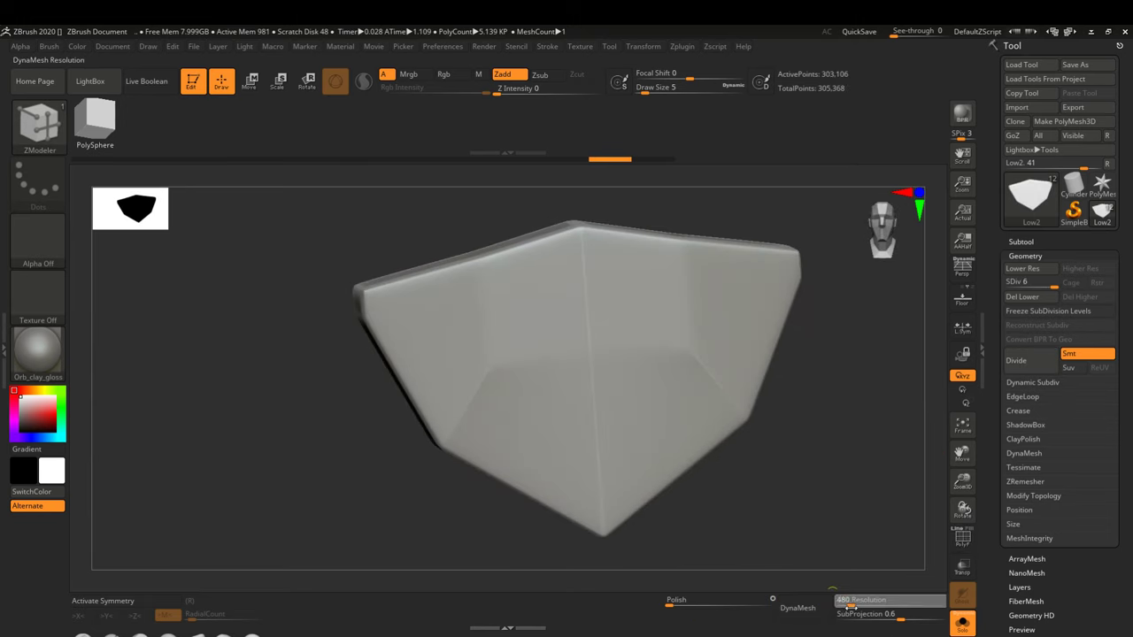
pyautogui.click(715, 622)
# Step: Add an edge loop, then give the top plate two smoothed subdivisions and DynaMesh it
pyautogui.moveTo(790, 523); pyautogui.dragTo(778, 488)
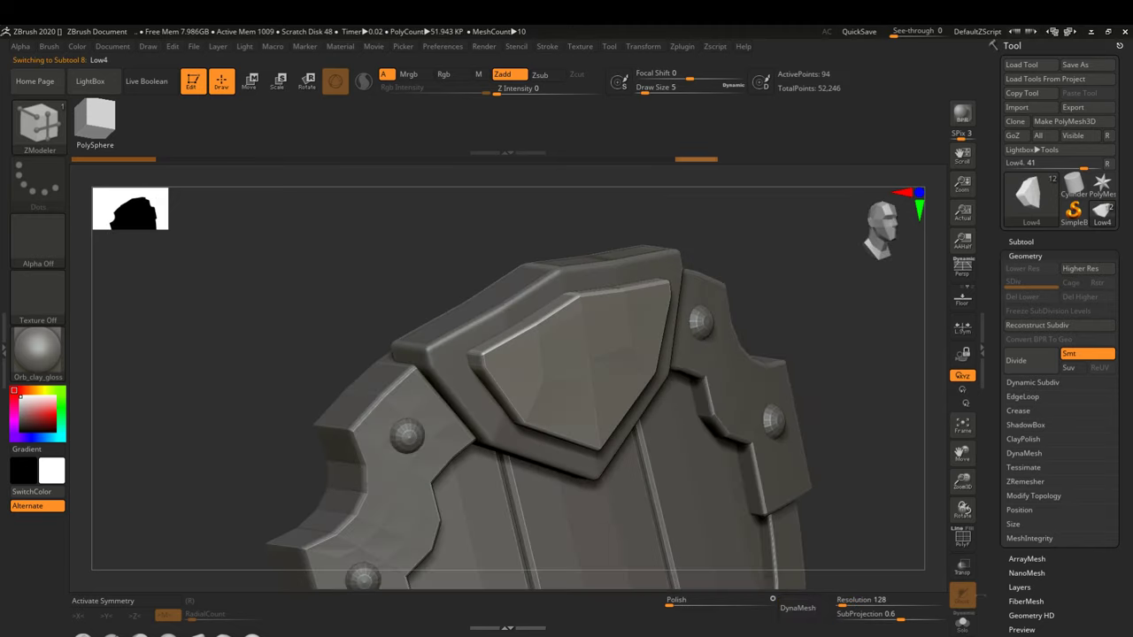
pyautogui.click(522, 414)
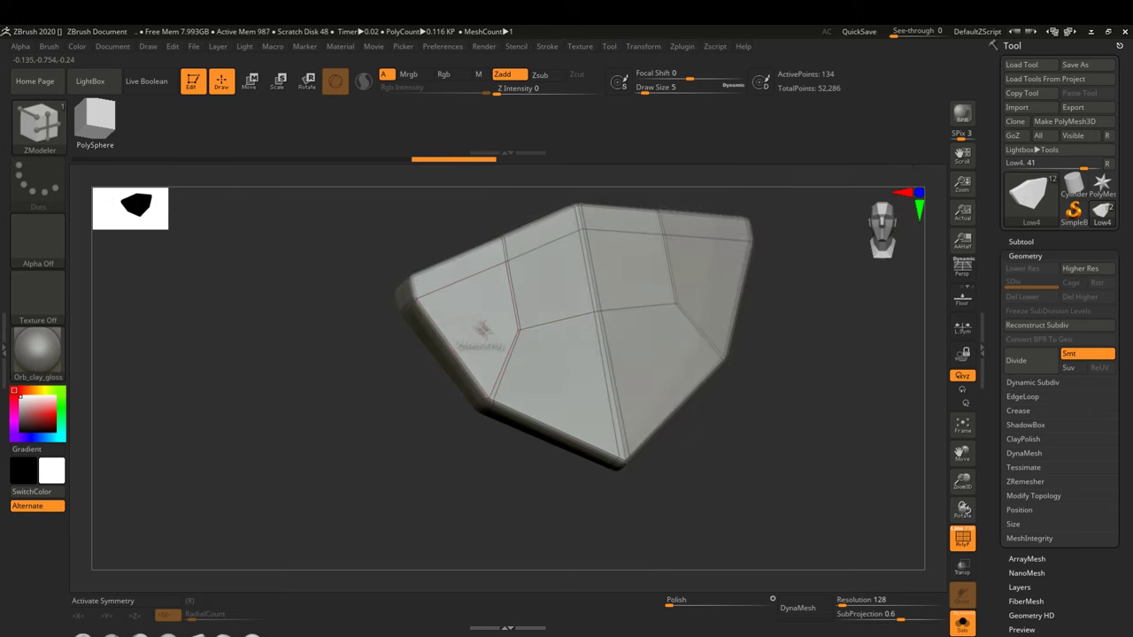
pyautogui.moveTo(429, 288); pyautogui.dragTo(573, 382)
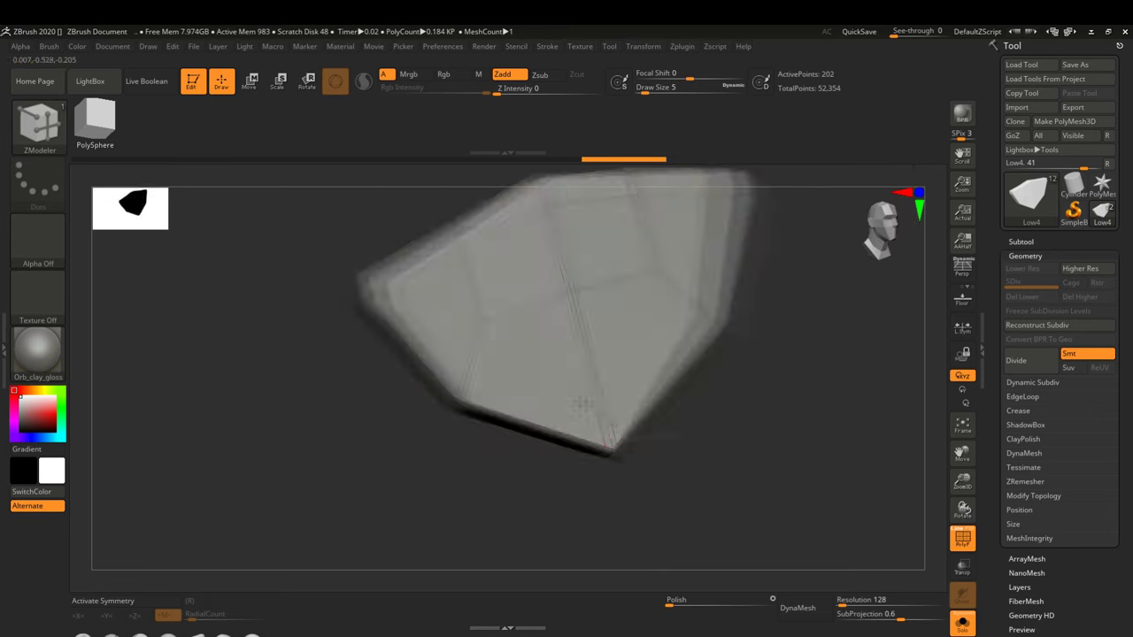
pyautogui.click(1031, 362)
pyautogui.click(1031, 361)
pyautogui.click(1032, 362)
pyautogui.click(1032, 361)
pyautogui.click(1031, 361)
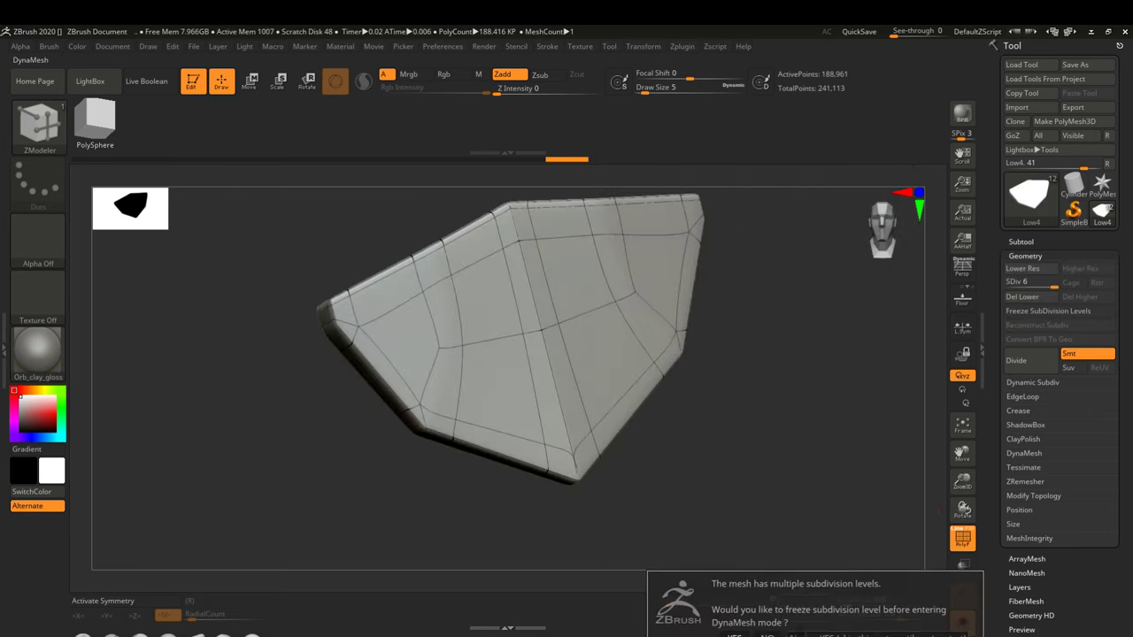
pyautogui.click(798, 608)
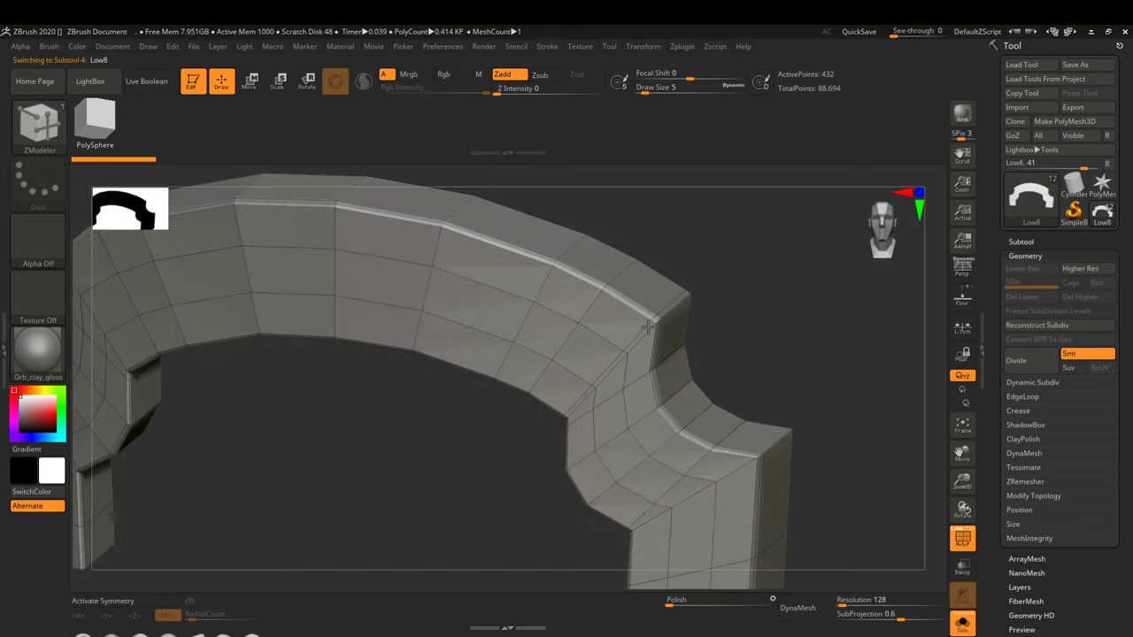
# Step: Subdivide the arched trim and DynaMesh it without freezing subdivisions
pyautogui.moveTo(647, 328)
pyautogui.mouseDown(button='right')
pyautogui.moveTo(447, 328)
pyautogui.moveTo(620, 444)
pyautogui.mouseUp(button='right')
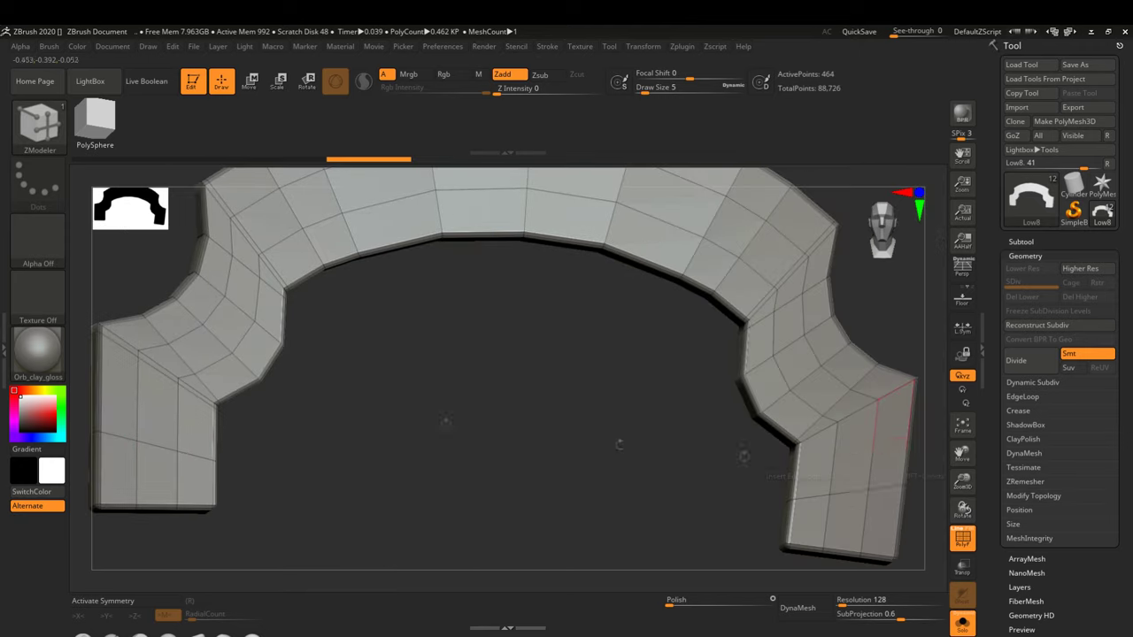
pyautogui.moveTo(845, 427); pyautogui.dragTo(647, 413, button='right')
pyautogui.click(1033, 360)
pyautogui.click(1033, 360)
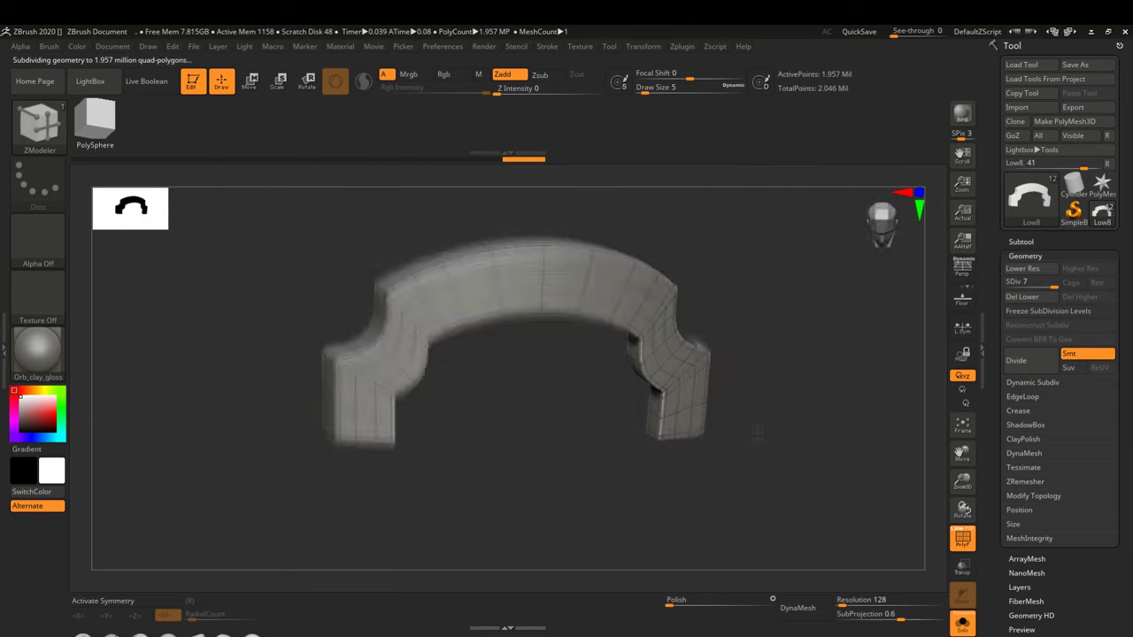
pyautogui.click(798, 608)
pyautogui.click(762, 634)
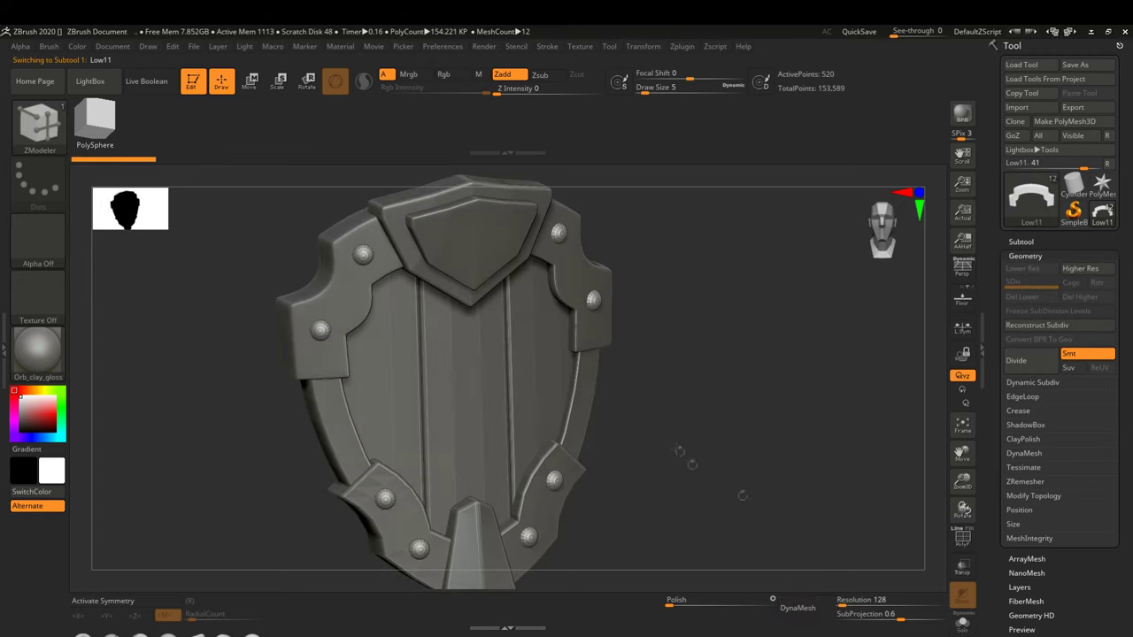
# Step: Solo the rivets subtool, frame it with polyframe on, and DynaMesh it
pyautogui.keyDown('ctrl'); pyautogui.keyDown('shift'); pyautogui.click(607, 336); pyautogui.keyUp('shift'); pyautogui.keyUp('ctrl')
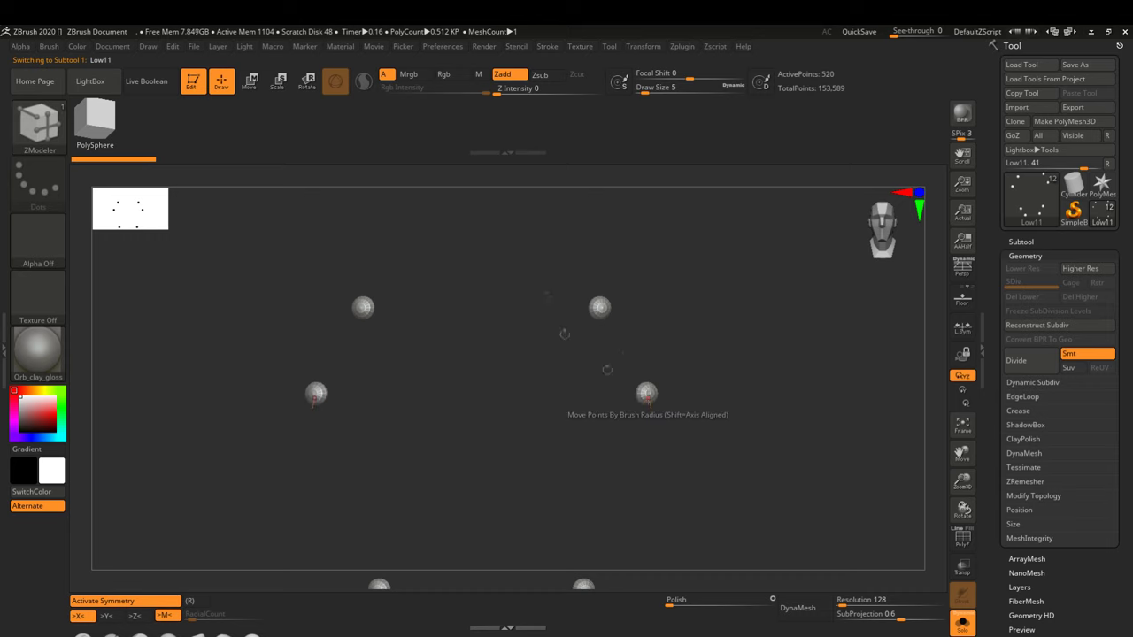
pyautogui.click(963, 537)
pyautogui.press('f')
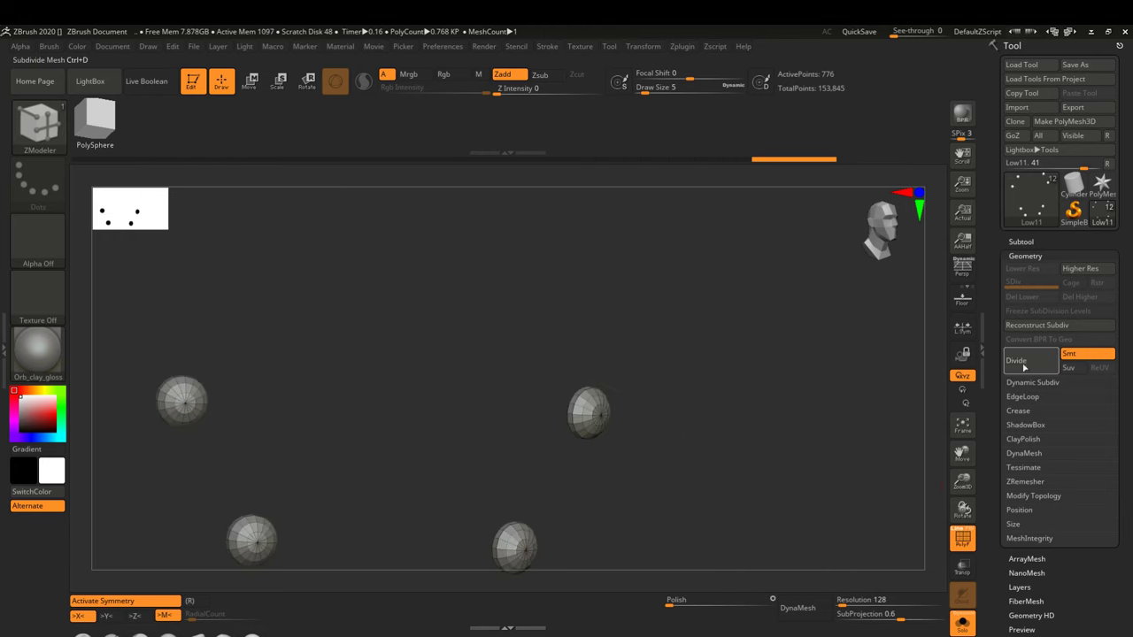
pyautogui.click(797, 608)
pyautogui.click(797, 607)
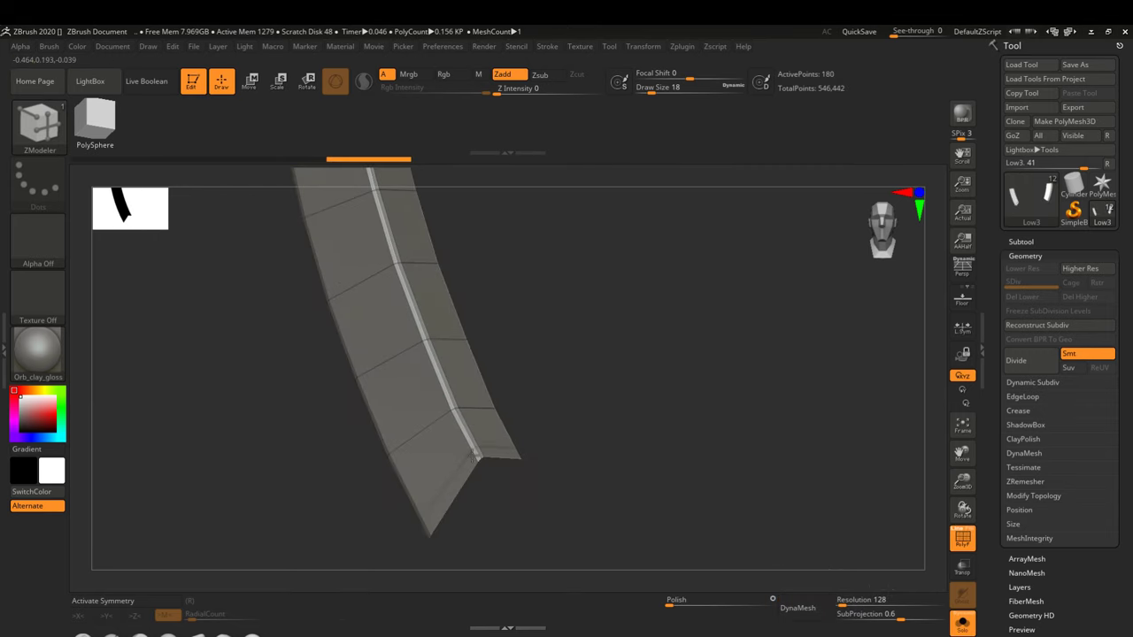
# Step: DynaMesh the side strips without freezing subdivisions, adjusting the resolution slider
pyautogui.click(734, 634)
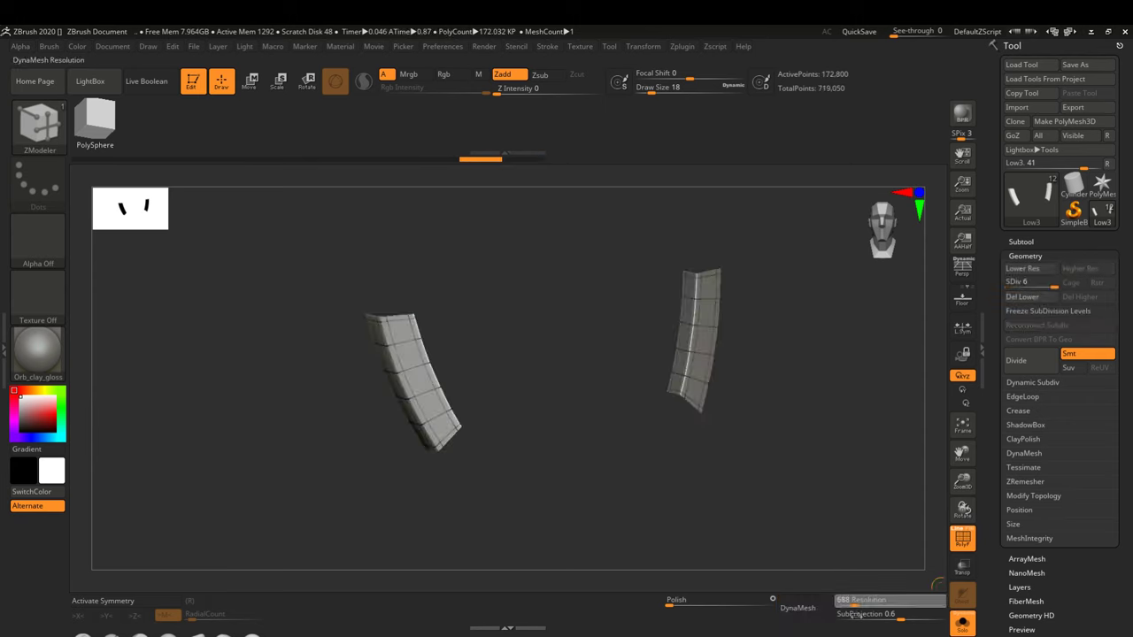
pyautogui.click(798, 608)
pyautogui.moveTo(848, 609); pyautogui.dragTo(855, 611)
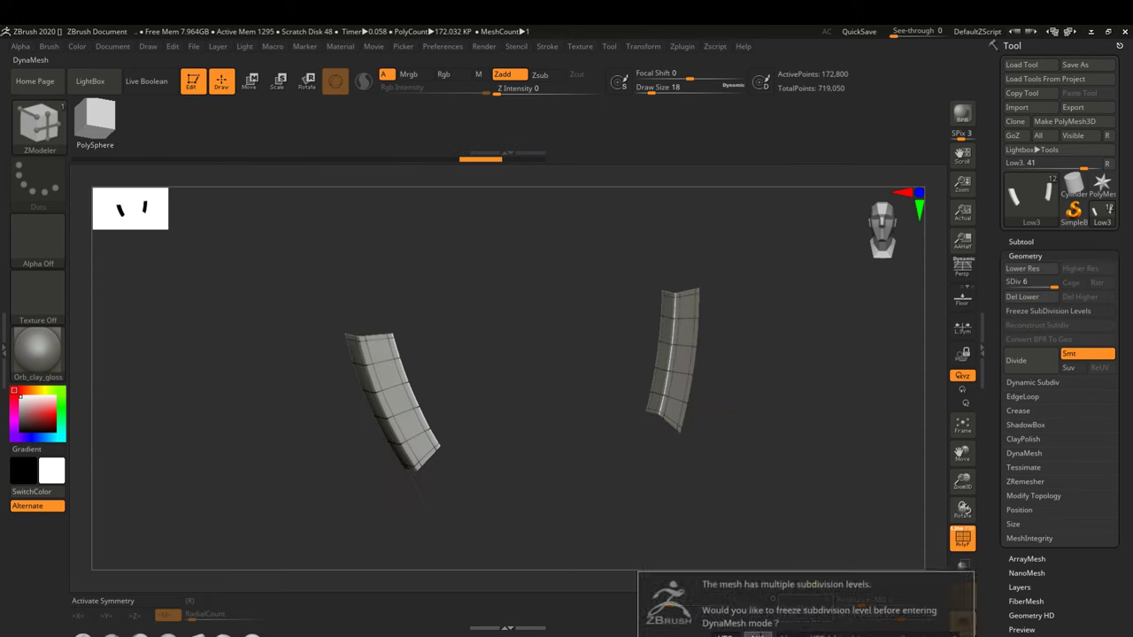
pyautogui.click(734, 634)
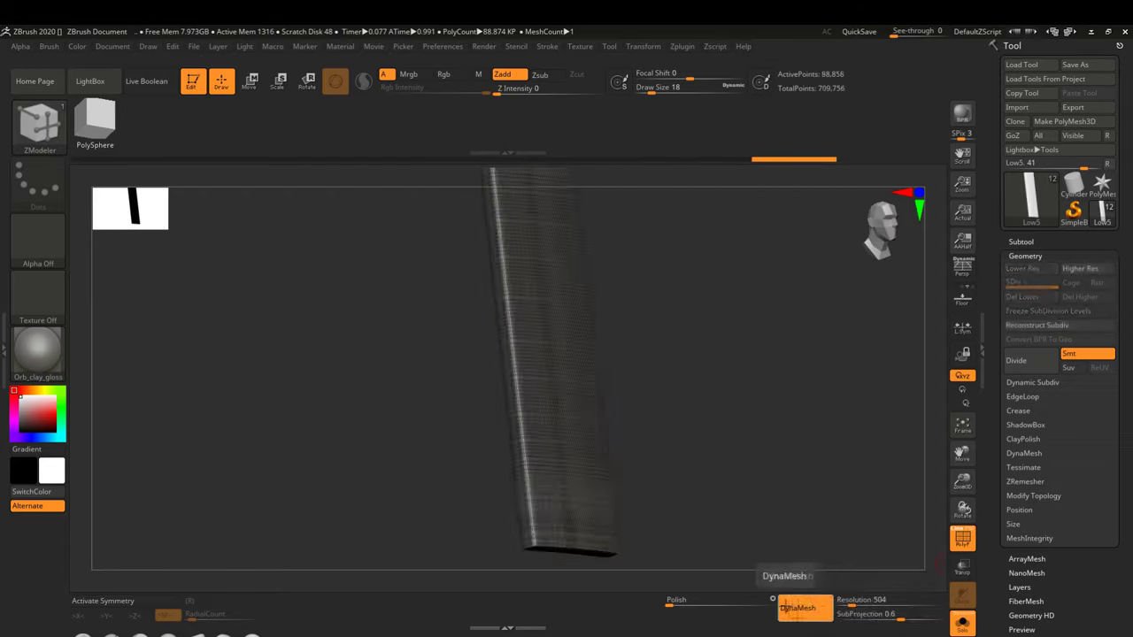
pyautogui.moveTo(845, 602); pyautogui.dragTo(840, 607)
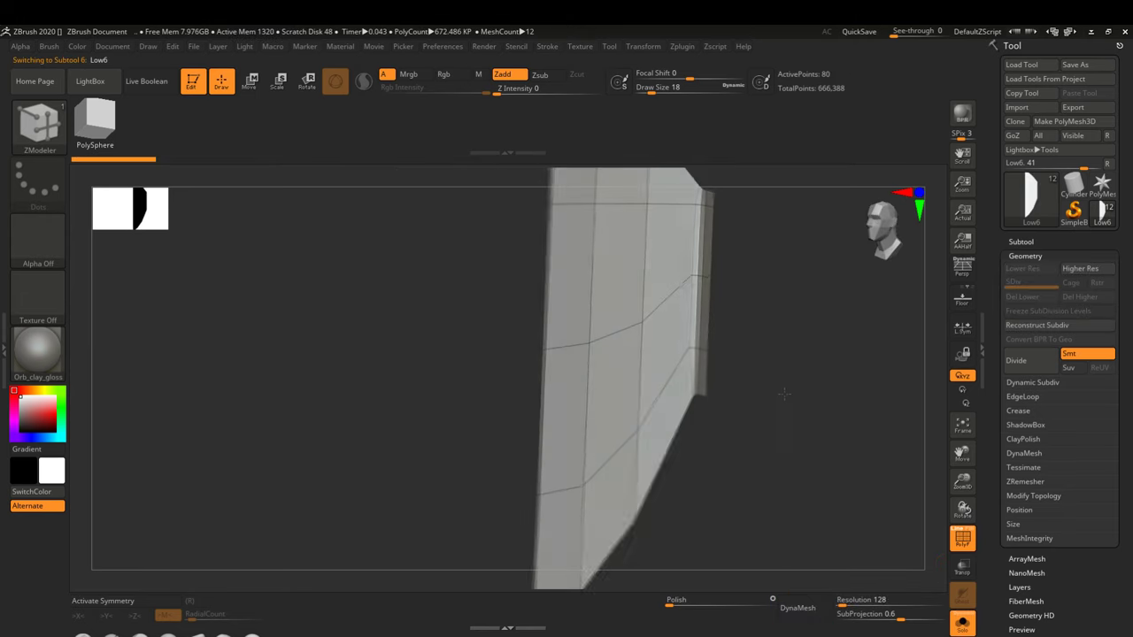
# Step: Subdivide and DynaMesh the edge panel, then remesh the curved blade-shaped piece unfrozen
pyautogui.moveTo(784, 394); pyautogui.dragTo(699, 426)
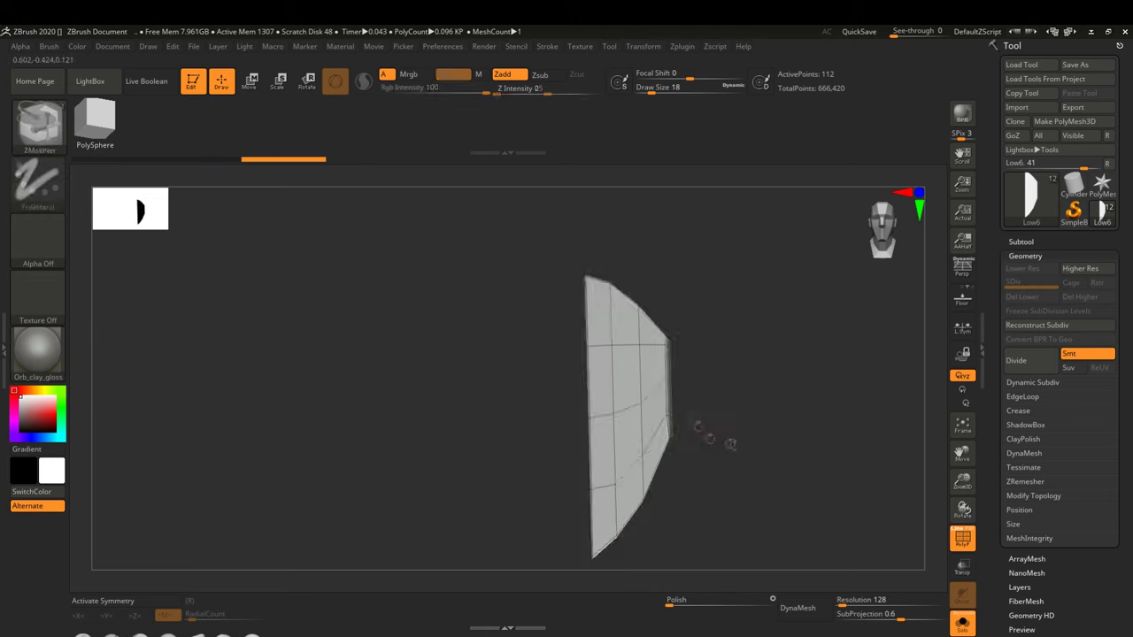
pyautogui.click(1033, 368)
pyautogui.click(798, 608)
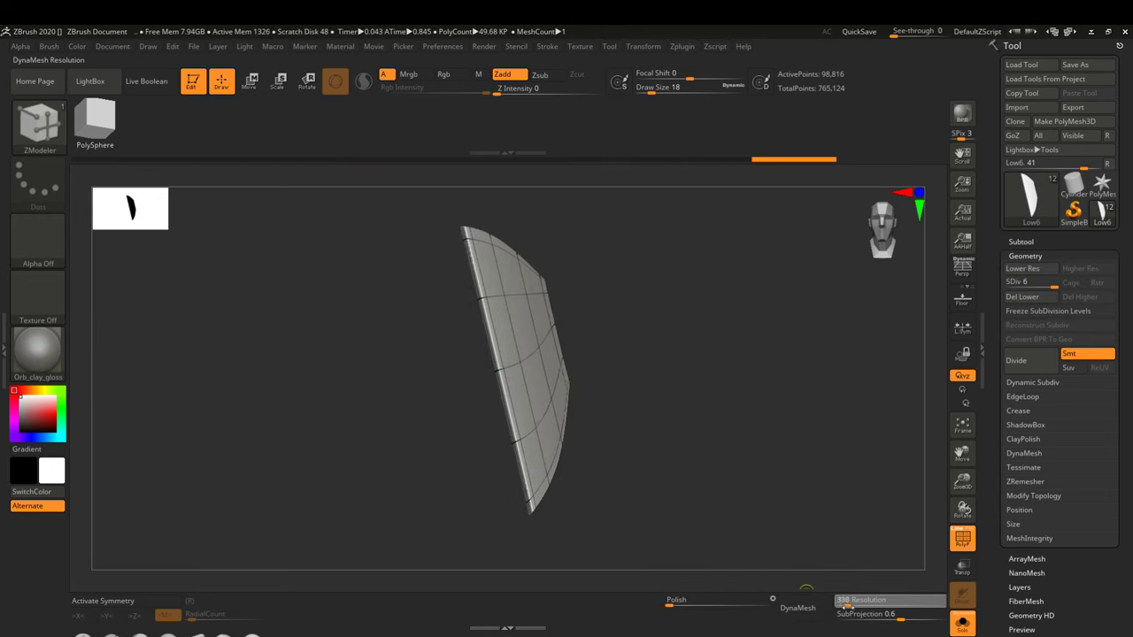
pyautogui.keyDown('alt'); pyautogui.click(440, 250); pyautogui.keyUp('alt')
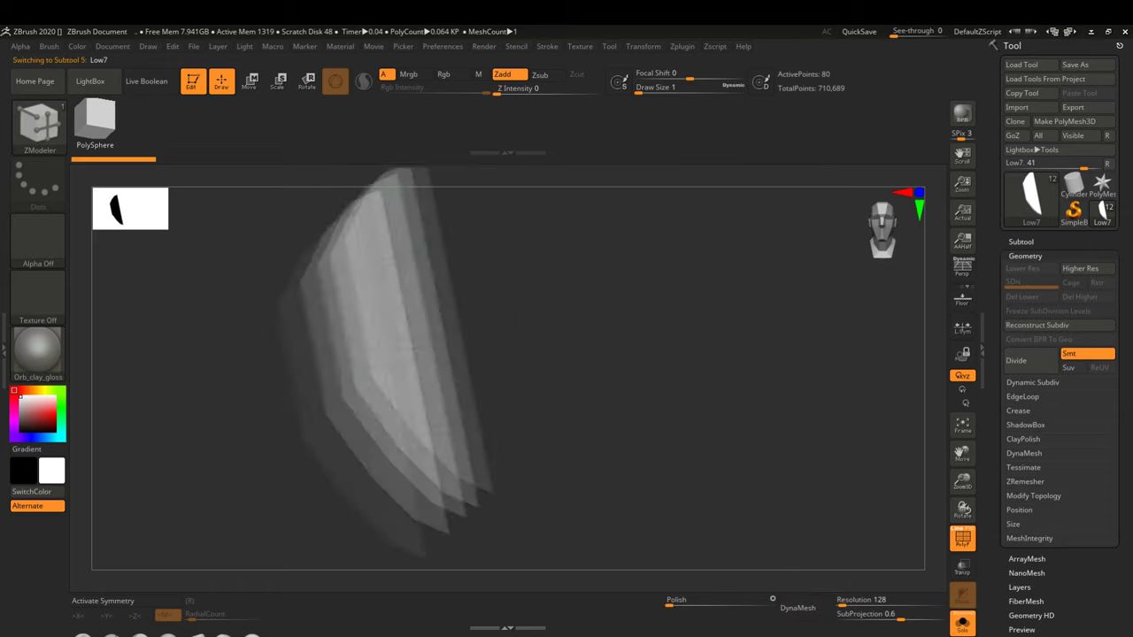
pyautogui.moveTo(439, 250); pyautogui.dragTo(856, 586)
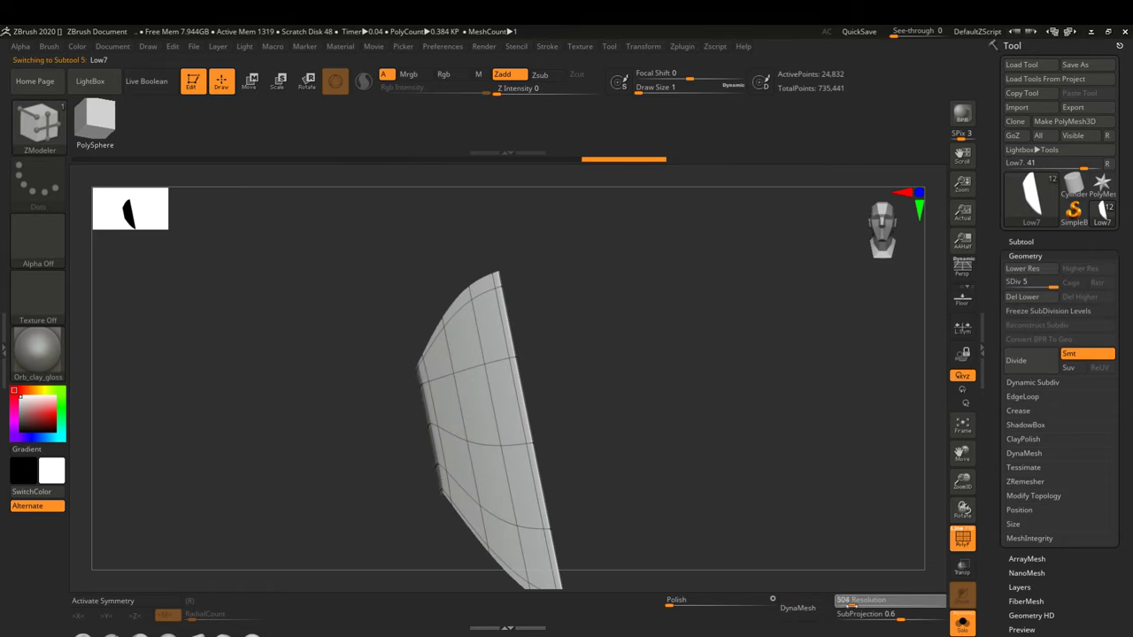
pyautogui.click(763, 633)
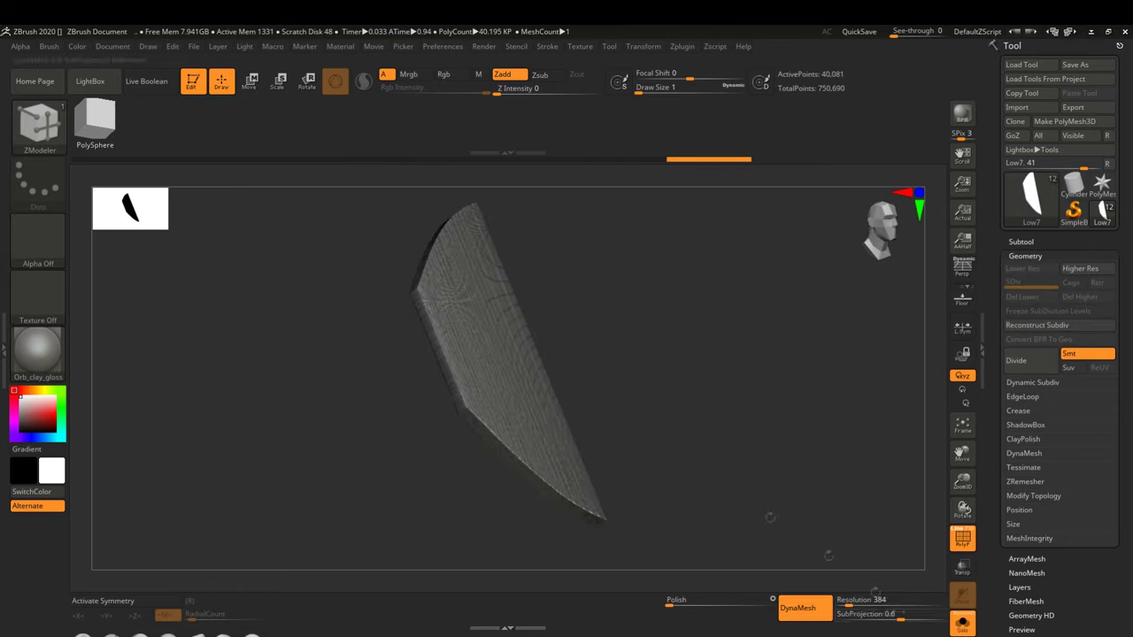
# Step: Select the curved bracket and adjust its subdivision levels with polyframe showing
pyautogui.press('Down')
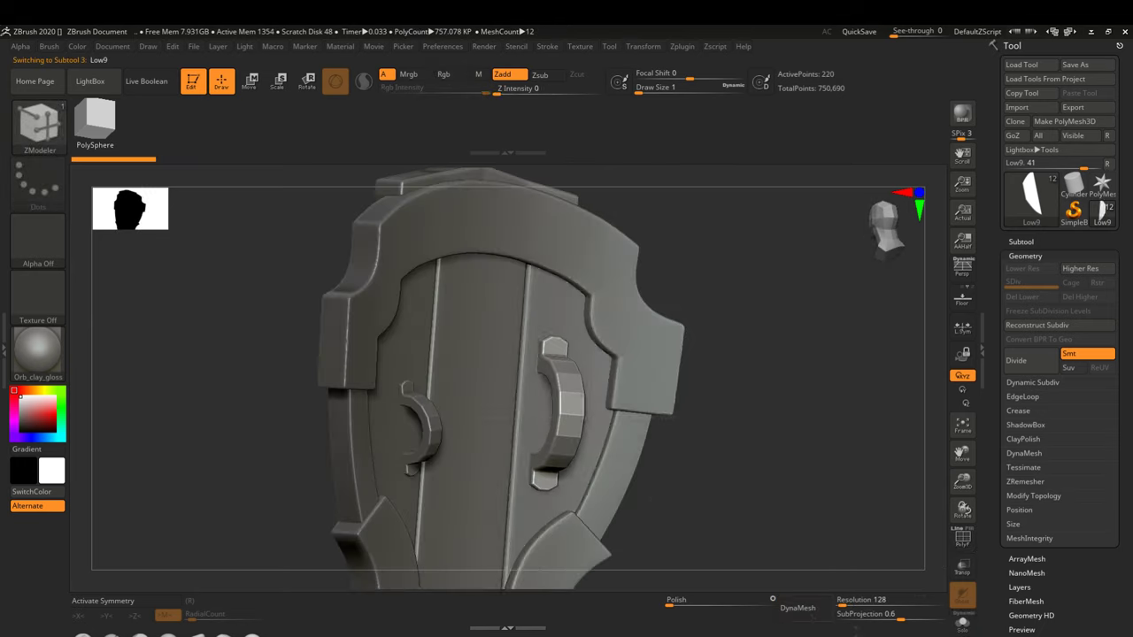
pyautogui.press('Down')
pyautogui.moveTo(647, 457); pyautogui.dragTo(523, 373)
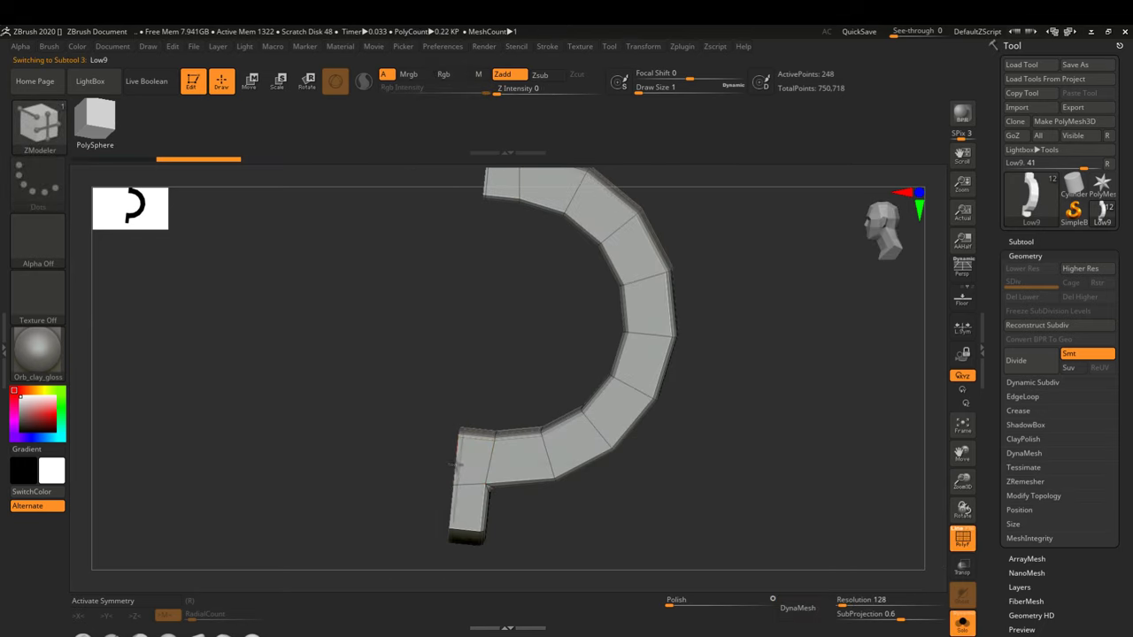
pyautogui.hotkey('shift', 'f')
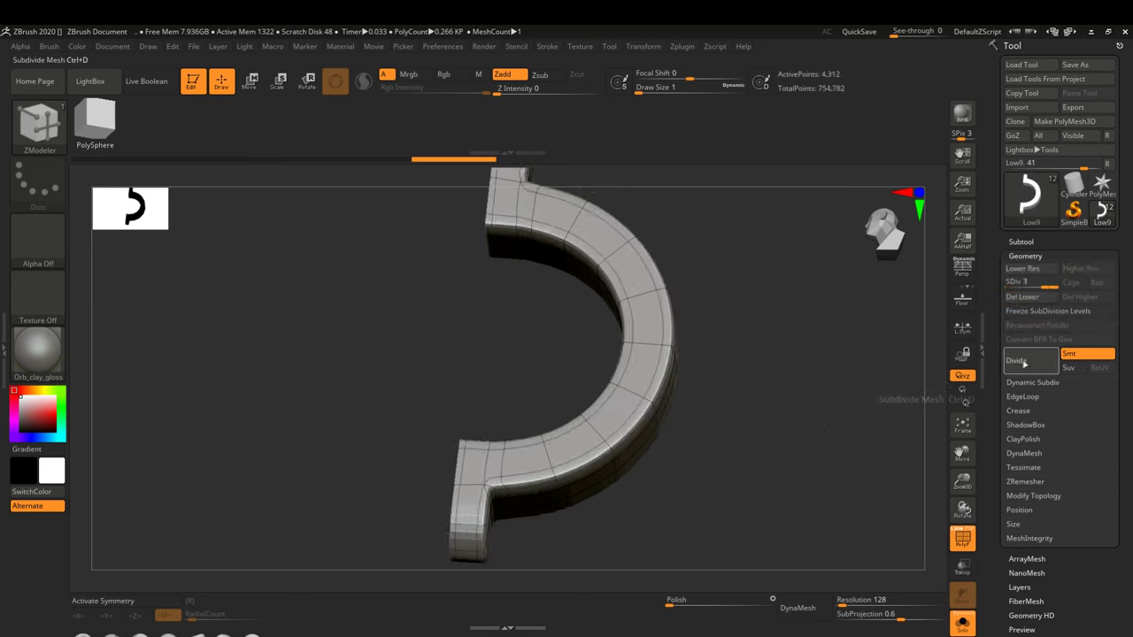
pyautogui.click(1024, 362)
pyautogui.click(1025, 362)
pyautogui.click(1024, 362)
pyautogui.click(1024, 362)
pyautogui.moveTo(714, 348); pyautogui.dragTo(619, 354)
pyautogui.hotkey('shift', 'd')
pyautogui.hotkey('shift', 'd')
pyautogui.hotkey('shift', 'd')
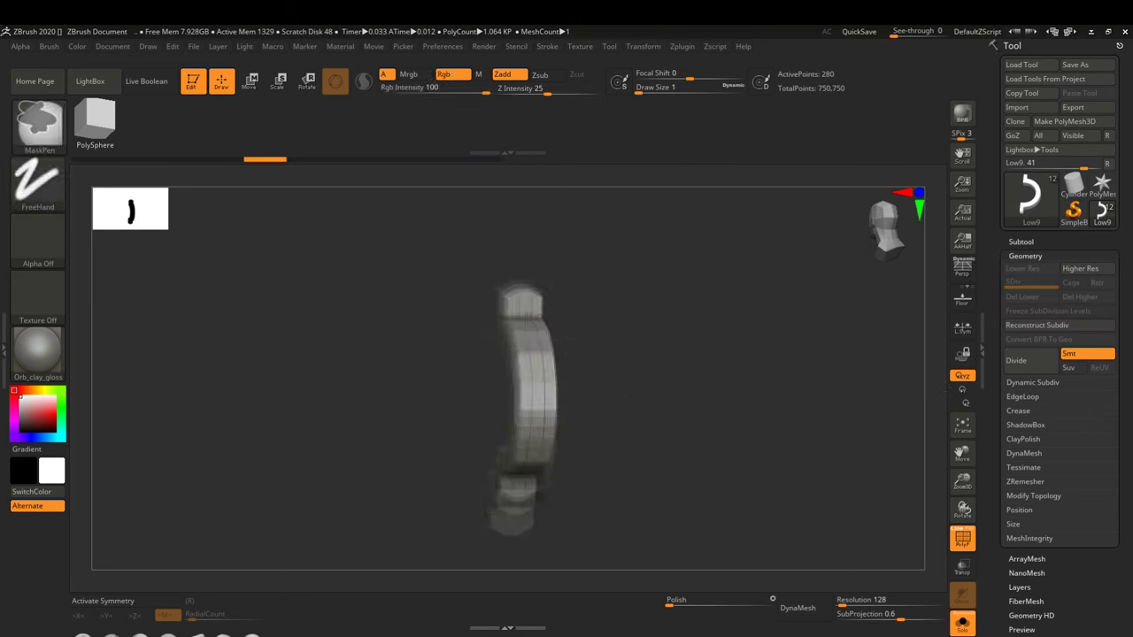
pyautogui.press('b')
pyautogui.press('z')
pyautogui.press('m')
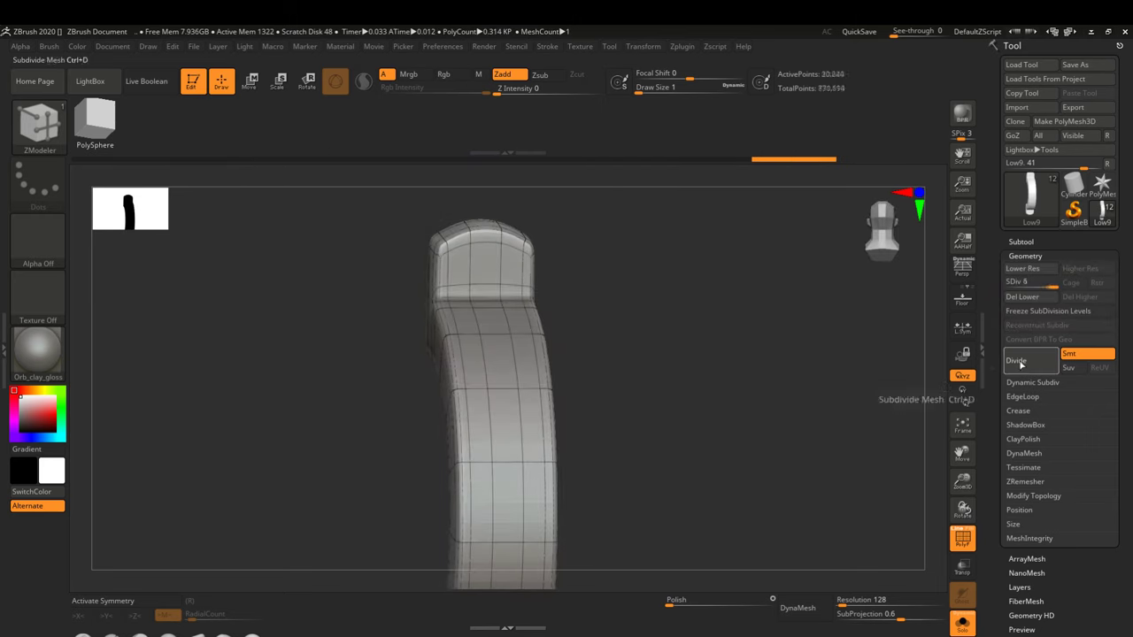
pyautogui.click(1025, 362)
pyautogui.click(1024, 362)
pyautogui.click(1024, 362)
# Step: DynaMesh the bracket without freezing subdivisions at a lowered resolution
pyautogui.moveTo(726, 372); pyautogui.dragTo(841, 605)
pyautogui.press('Return')
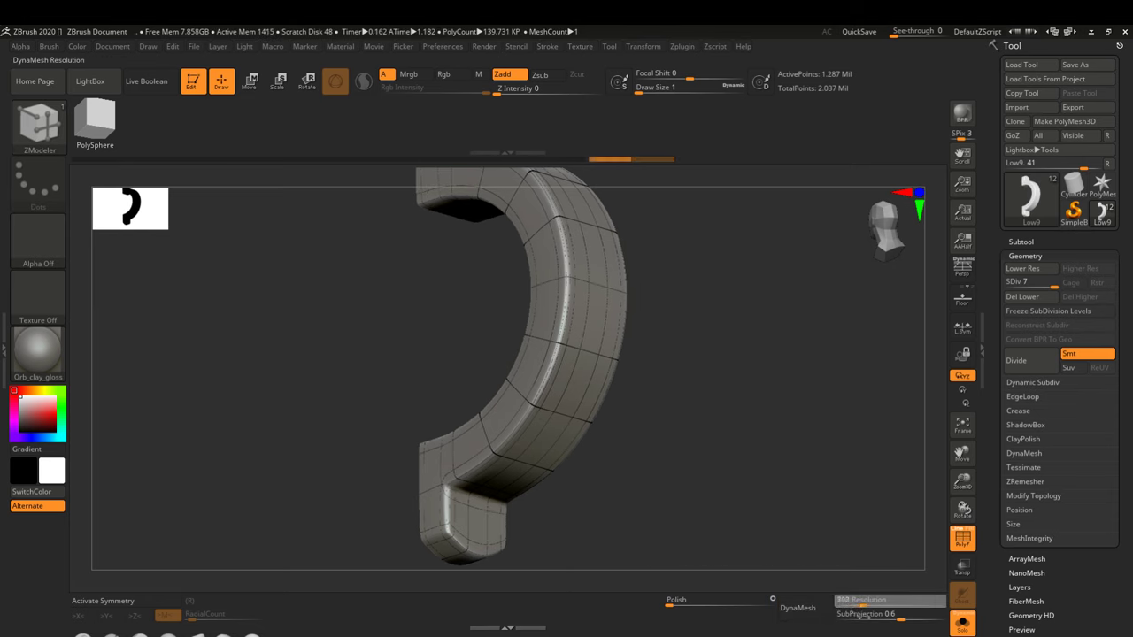
pyautogui.moveTo(881, 604)
pyautogui.mouseDown()
pyautogui.moveTo(850, 609)
pyautogui.moveTo(863, 605)
pyautogui.mouseUp()
pyautogui.click(798, 609)
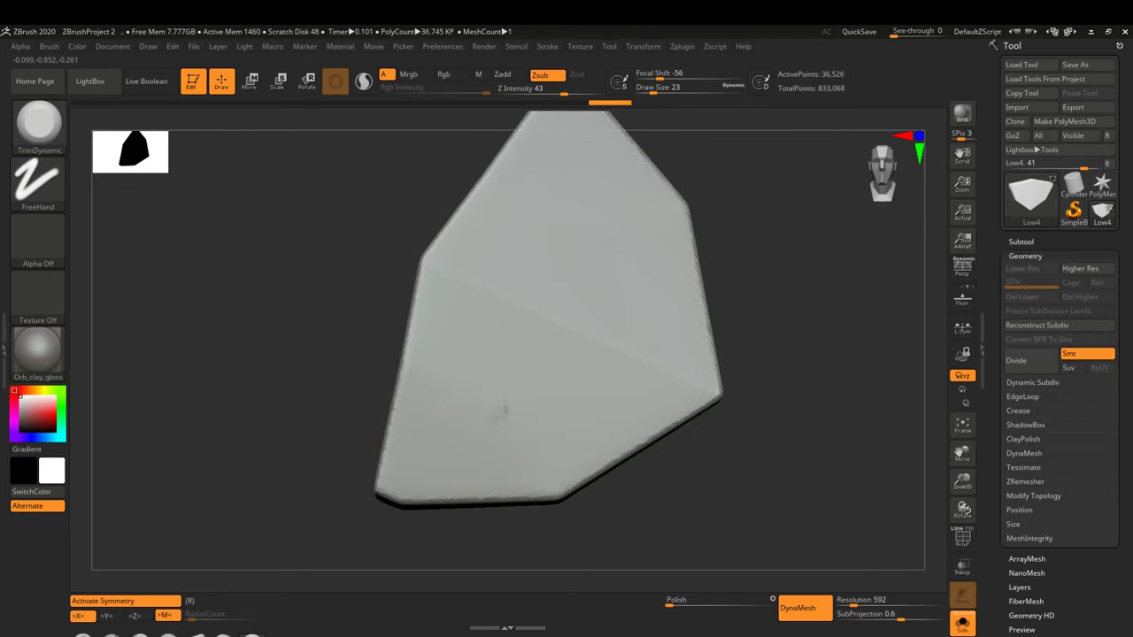
# Step: Orbit around the top plate, then select the bottom spike subtool and Solo it
pyautogui.moveTo(831, 323); pyautogui.dragTo(662, 310)
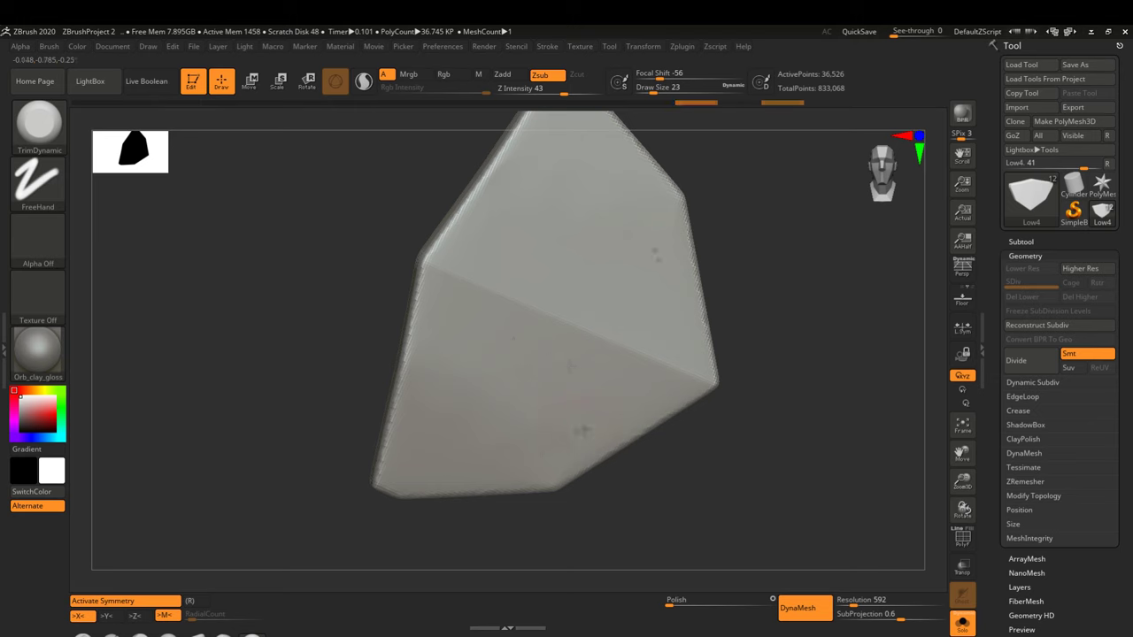
pyautogui.moveTo(796, 354); pyautogui.dragTo(620, 336)
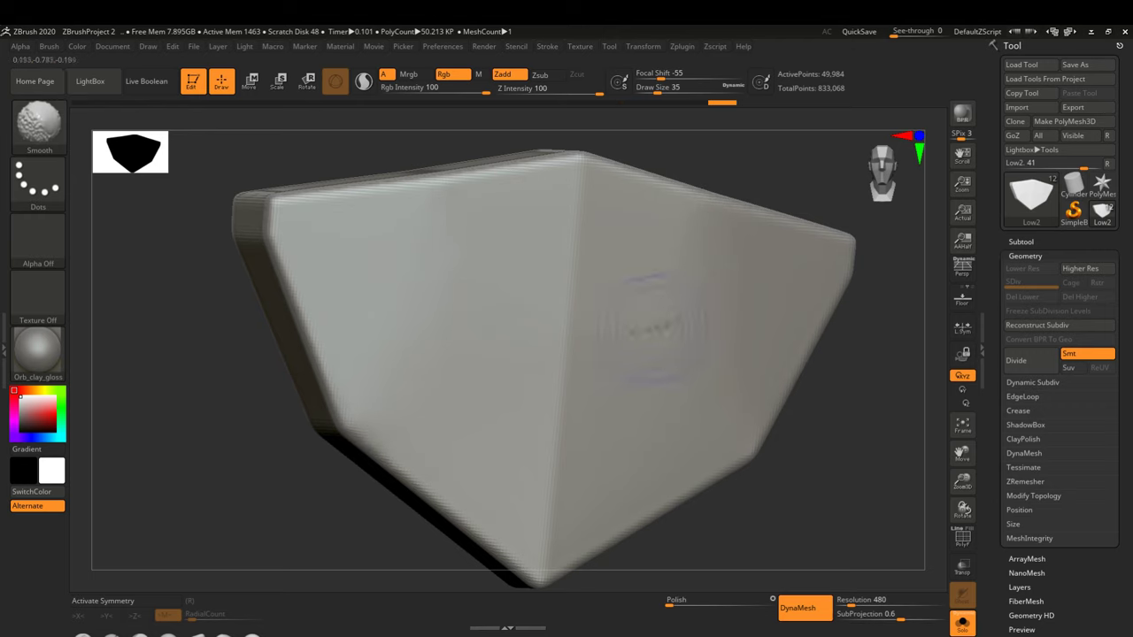
pyautogui.keyDown('alt'); pyautogui.moveTo(668, 336); pyautogui.dragTo(568, 169); pyautogui.keyUp('alt')
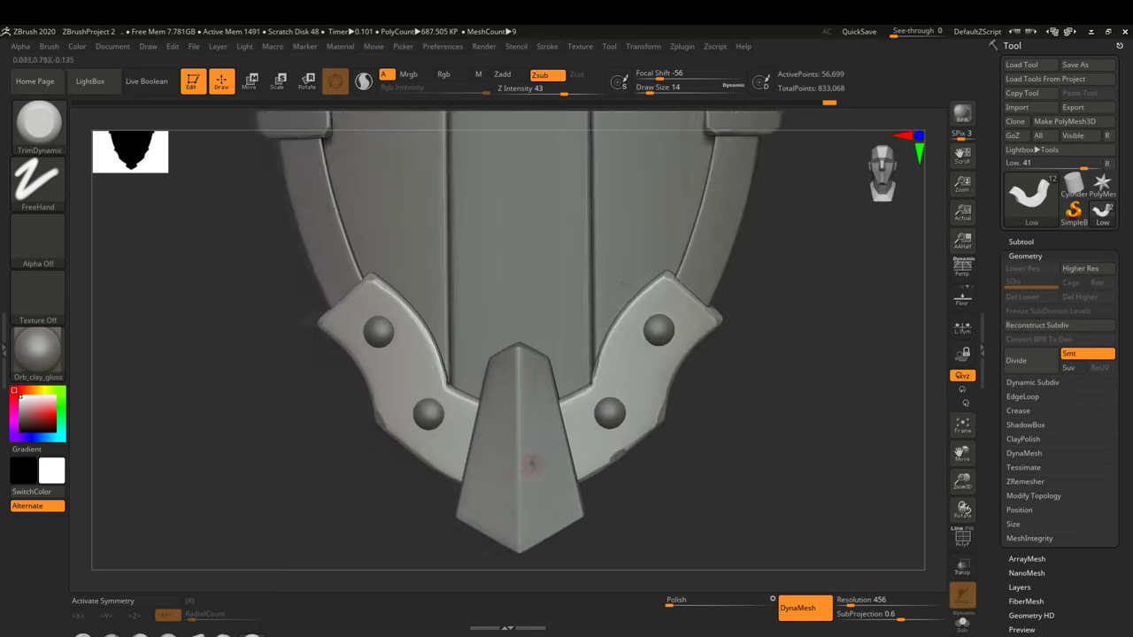
pyautogui.keyDown('alt'); pyautogui.click(531, 462); pyautogui.keyUp('alt')
pyautogui.click(963, 622)
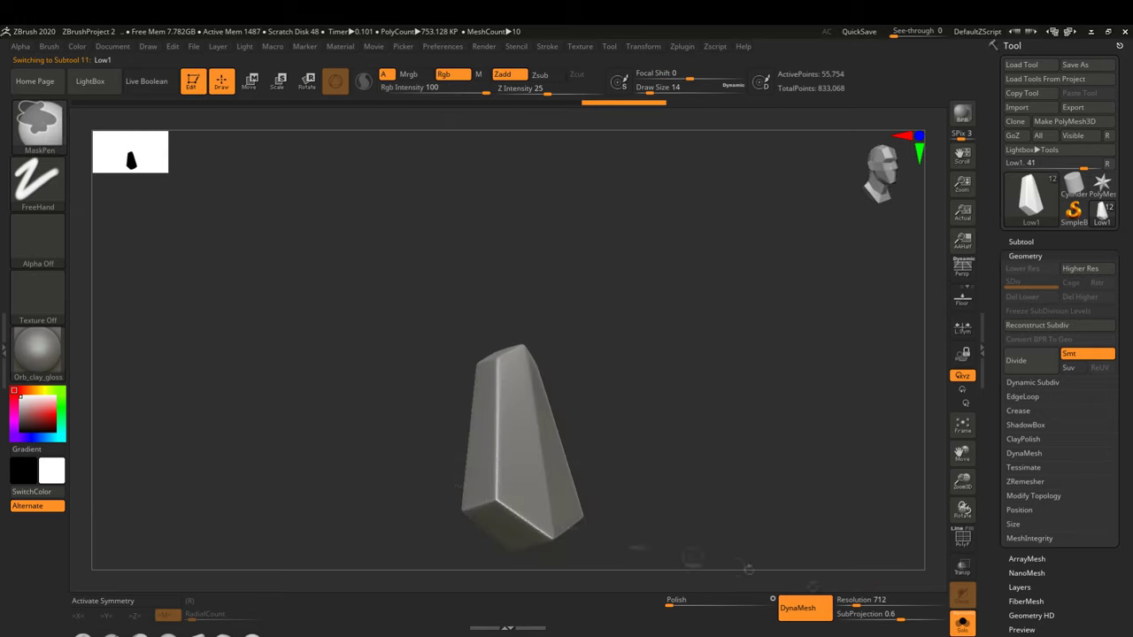
# Step: Orbit around the soloed bottom spike to inspect it from several sides
pyautogui.moveTo(673, 399); pyautogui.dragTo(519, 289)
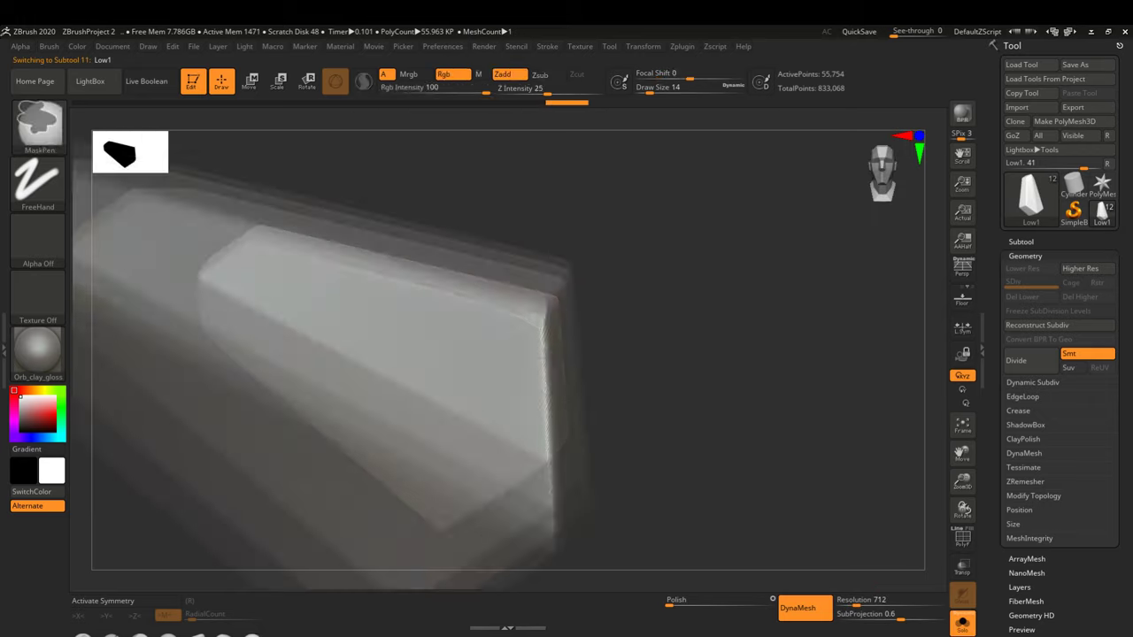
pyautogui.moveTo(537, 447); pyautogui.dragTo(517, 257)
pyautogui.moveTo(516, 477); pyautogui.dragTo(549, 400)
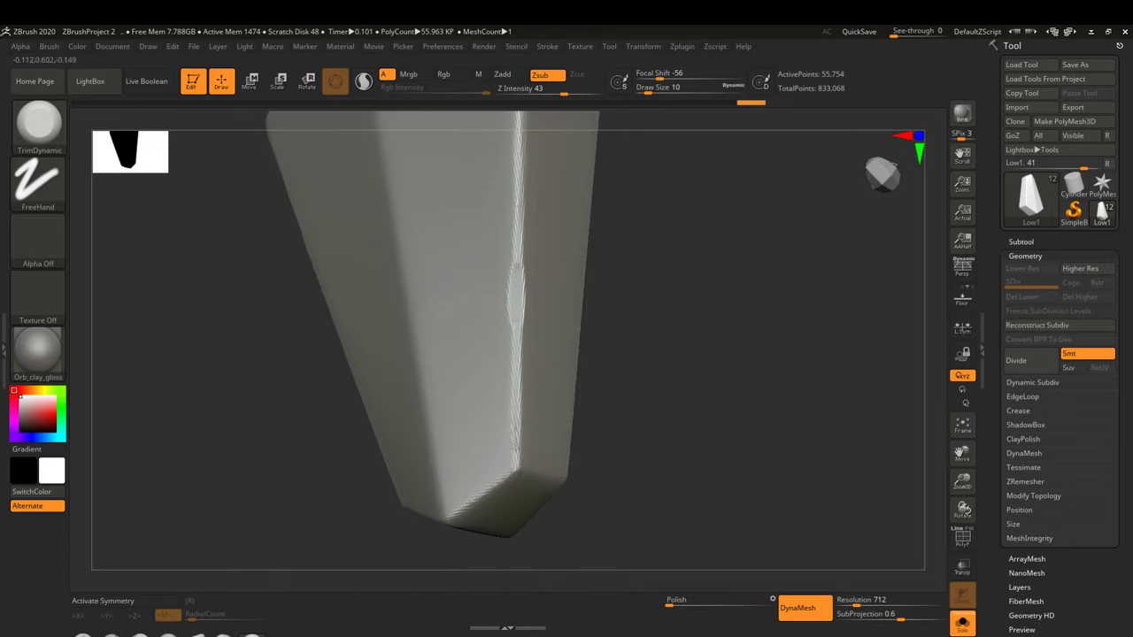
pyautogui.moveTo(619, 403)
pyautogui.mouseDown()
pyautogui.moveTo(655, 328)
pyautogui.moveTo(695, 448)
pyautogui.mouseUp()
pyautogui.moveTo(684, 241); pyautogui.dragTo(673, 292)
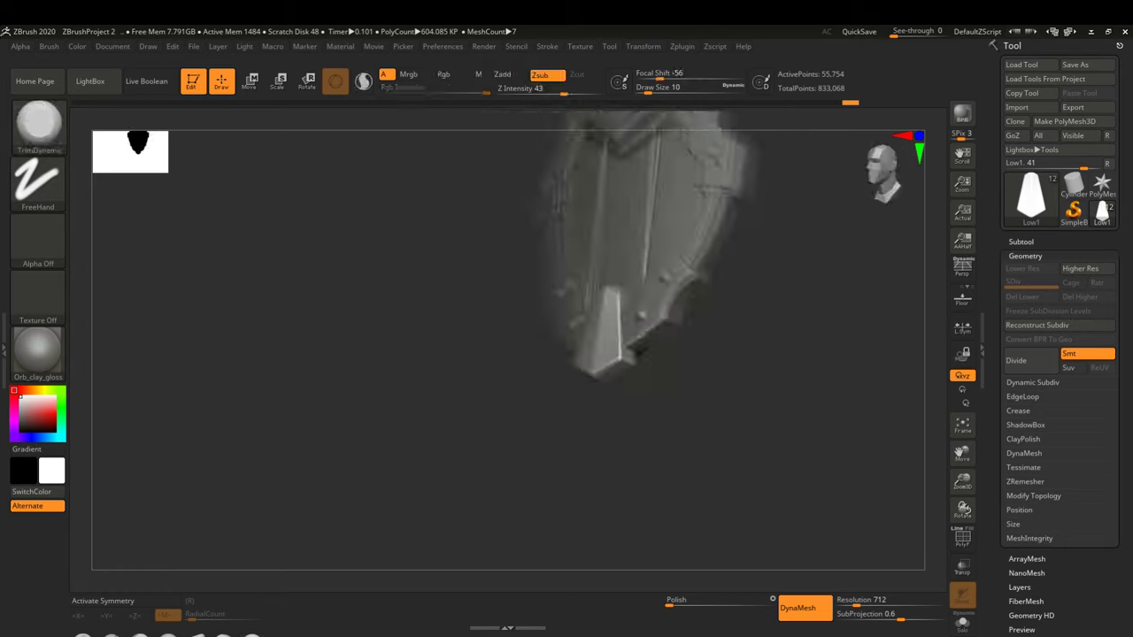
# Step: Solo the Low4 crest piece and rotate it to check its bevelled edges
pyautogui.keyDown('alt'); pyautogui.click(553, 372); pyautogui.keyUp('alt')
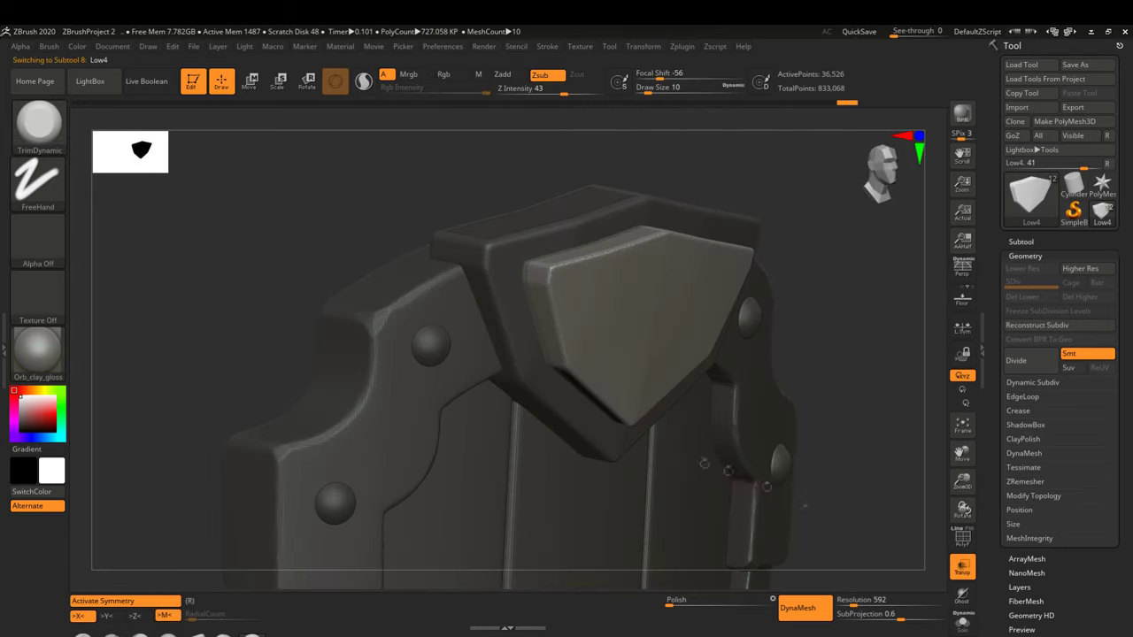
pyautogui.click(962, 623)
pyautogui.moveTo(591, 358); pyautogui.dragTo(673, 336)
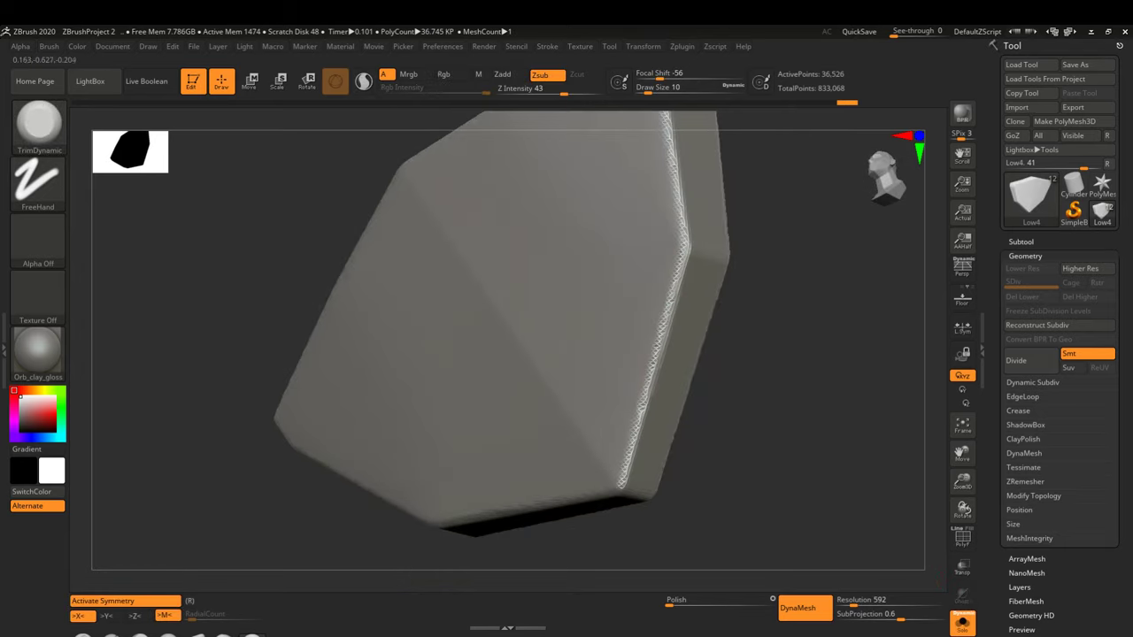
pyautogui.moveTo(673, 336)
pyautogui.mouseDown()
pyautogui.moveTo(624, 296)
pyautogui.moveTo(636, 250)
pyautogui.moveTo(654, 336)
pyautogui.mouseUp()
pyautogui.moveTo(635, 387)
pyautogui.mouseDown()
pyautogui.moveTo(612, 342)
pyautogui.moveTo(622, 429)
pyautogui.mouseUp()
pyautogui.click(963, 623)
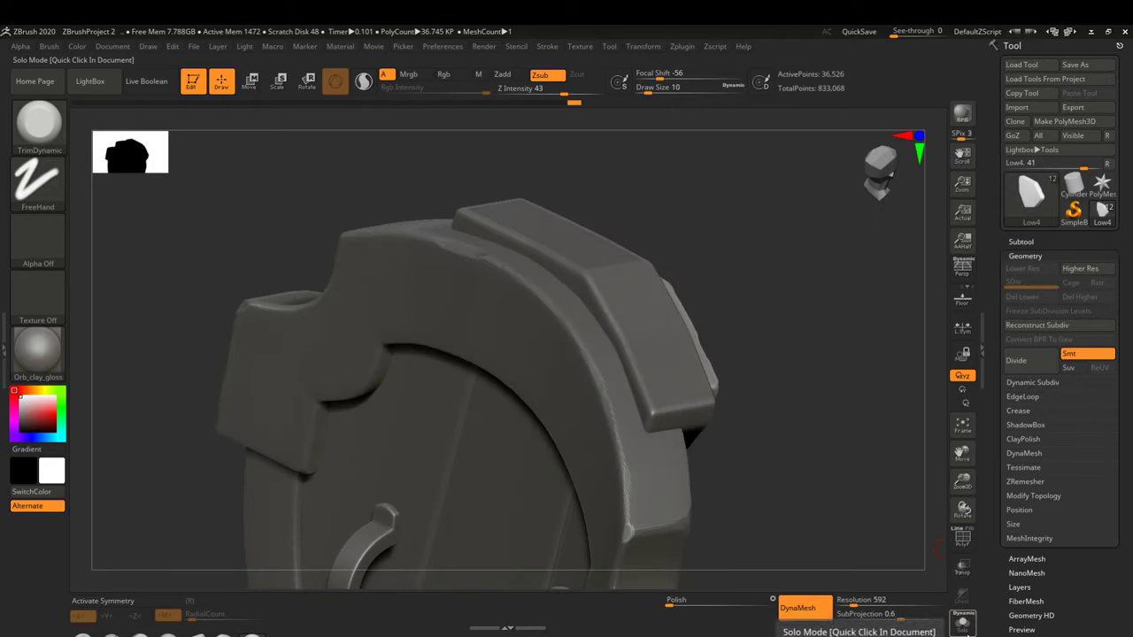
pyautogui.click(963, 623)
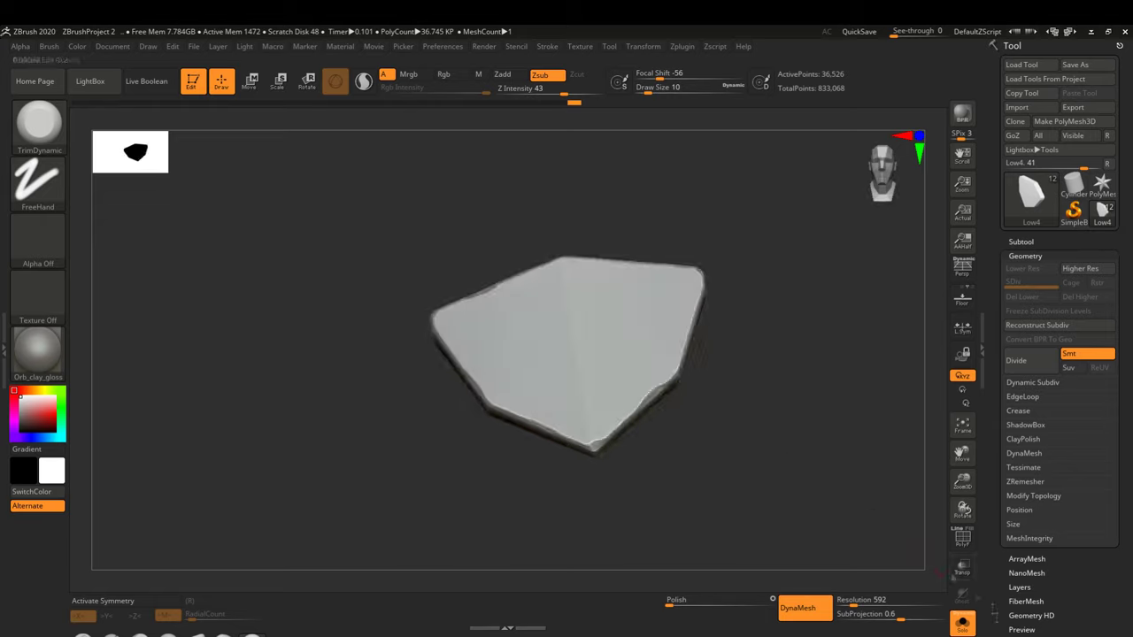
# Step: Select the Low2 plate and orbit it, toggling Solo to compare with the shield
pyautogui.keyDown('alt'); pyautogui.click(637, 354); pyautogui.keyUp('alt')
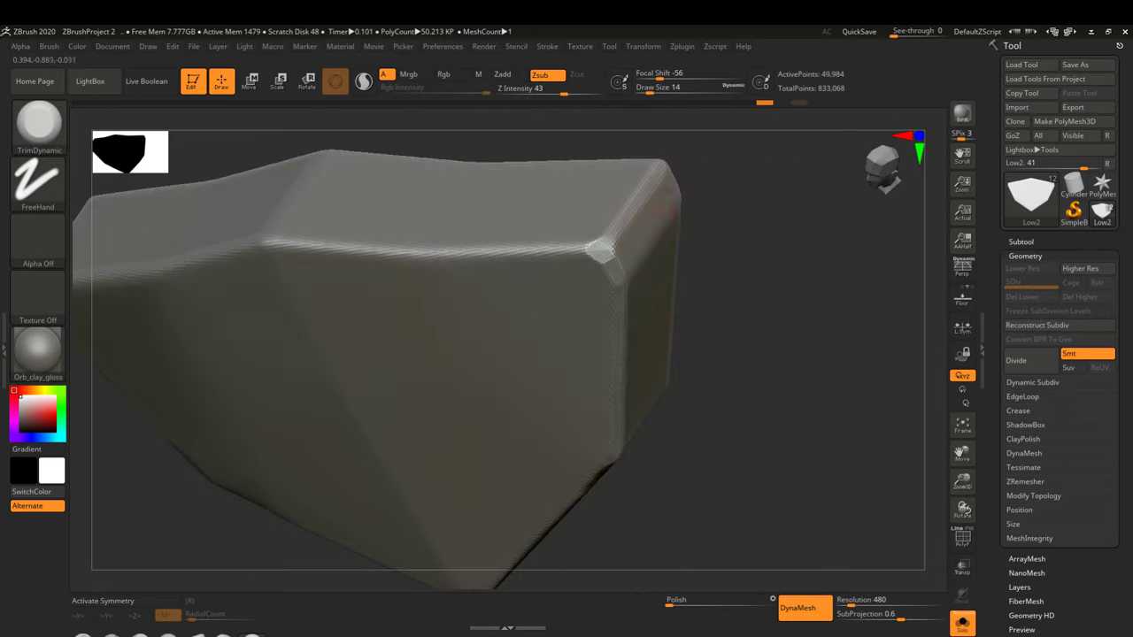
pyautogui.moveTo(532, 372)
pyautogui.mouseDown()
pyautogui.moveTo(575, 377)
pyautogui.moveTo(579, 283)
pyautogui.moveTo(620, 293)
pyautogui.mouseUp()
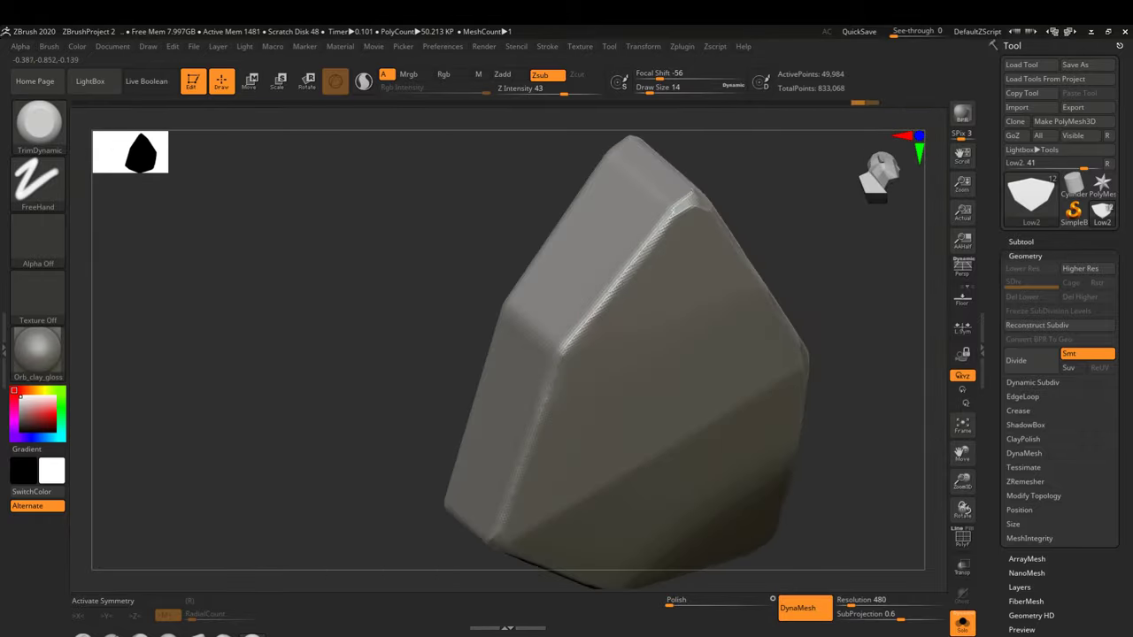
pyautogui.moveTo(619, 292); pyautogui.dragTo(673, 354)
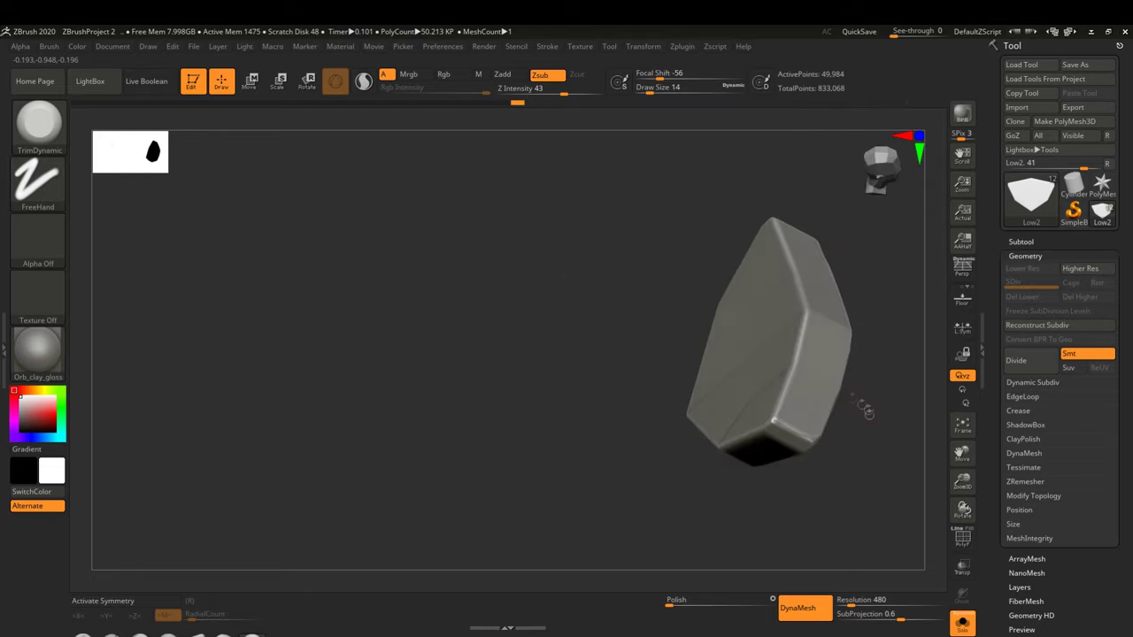
pyautogui.click(963, 622)
pyautogui.click(963, 622)
pyautogui.moveTo(664, 288); pyautogui.dragTo(634, 310)
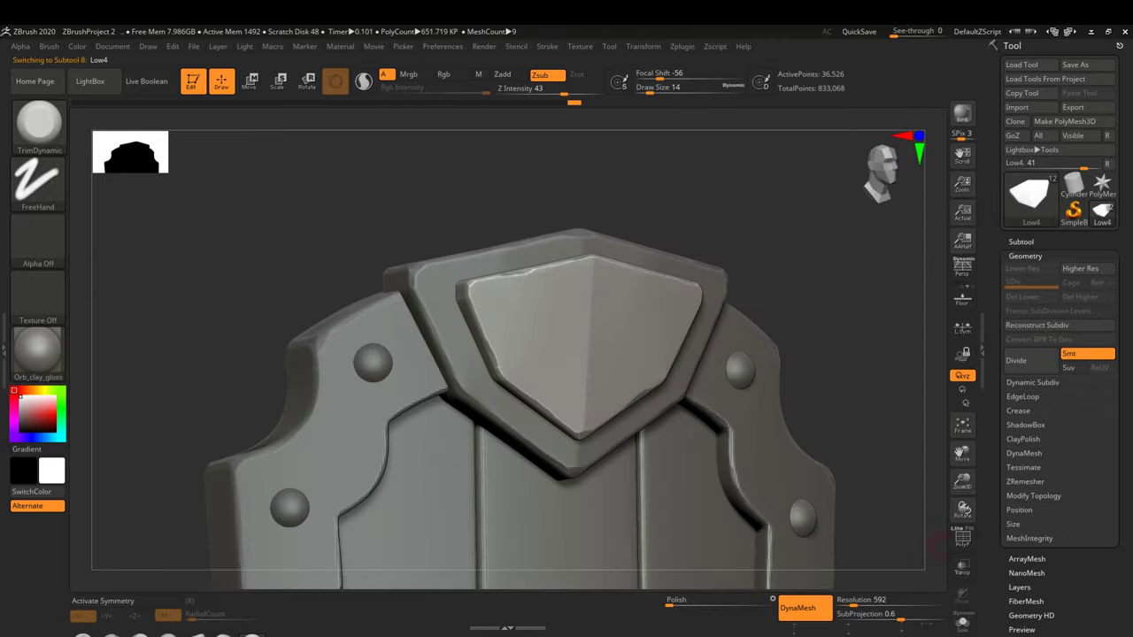
# Step: Pick the Orb_Rock_Detail brush and Solo the Low2 plate to work its edges
pyautogui.press('b')
pyautogui.click(508, 387)
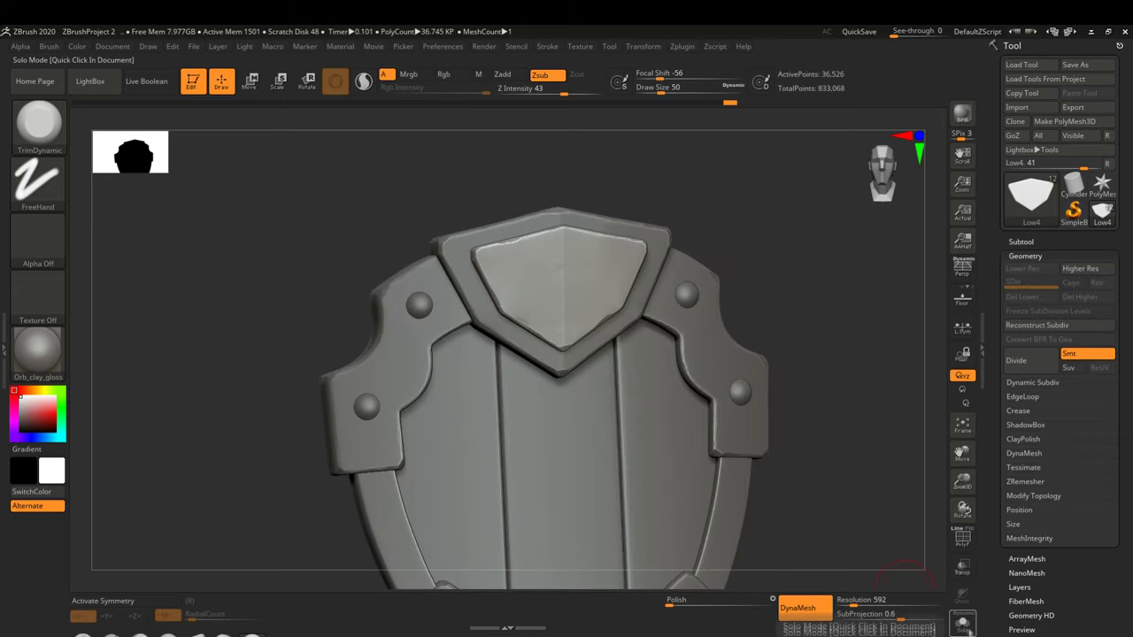
pyautogui.keyDown('alt'); pyautogui.click(689, 459); pyautogui.keyUp('alt')
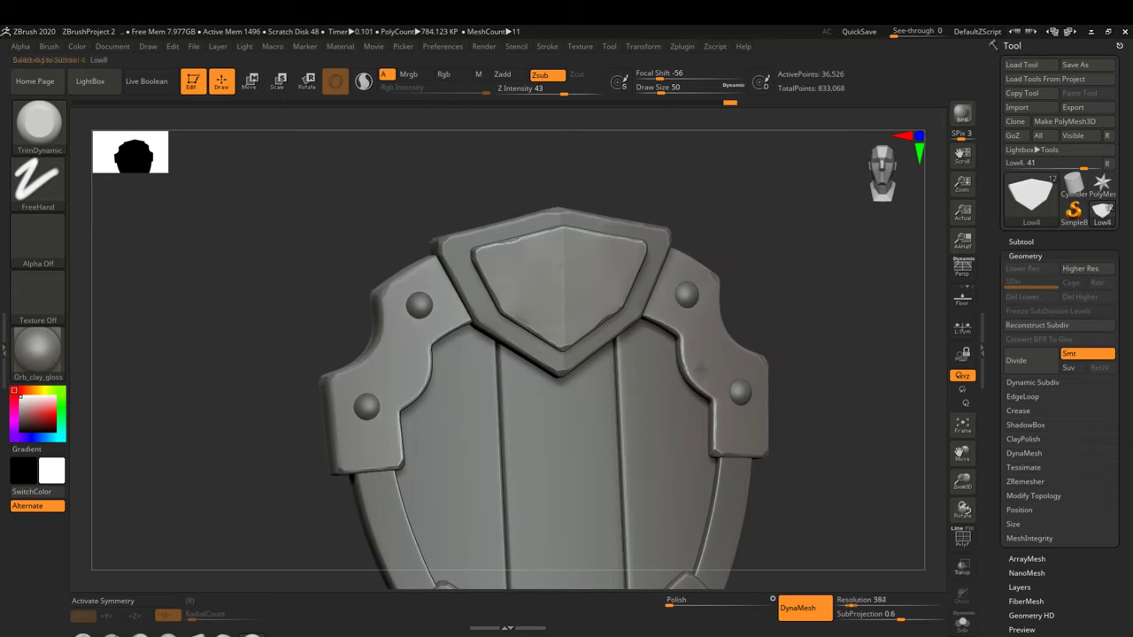
pyautogui.click(962, 623)
pyautogui.press('b')
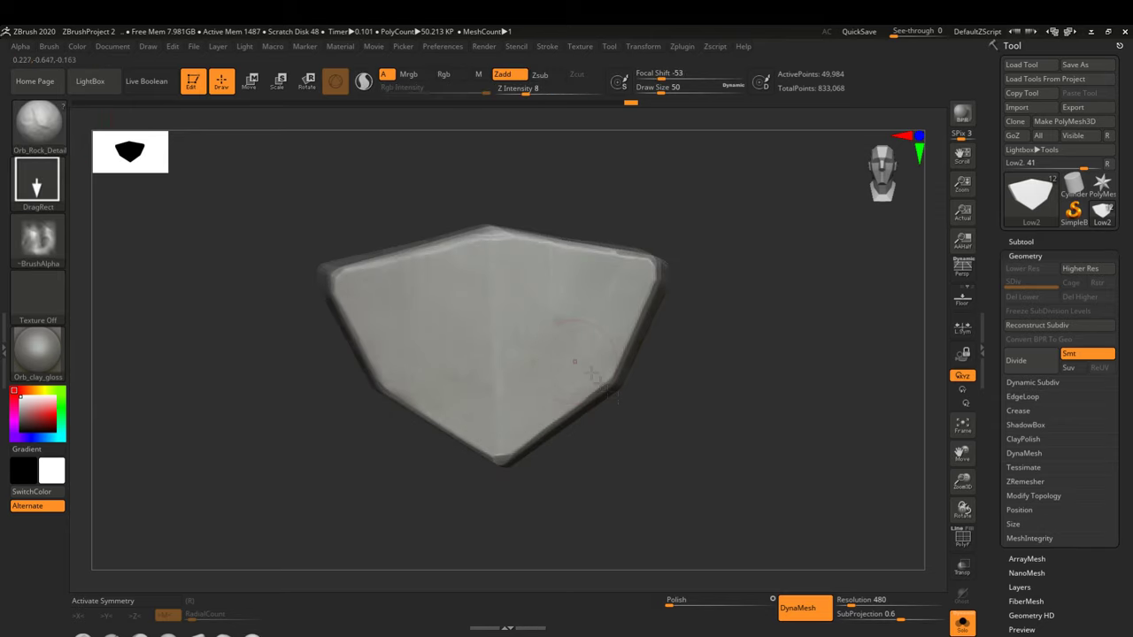
pyautogui.moveTo(440, 387); pyautogui.dragTo(509, 445)
# Step: Alternate TrimDynamic and Orb_Rock_Detail brushes while turning the plate edge-on to chip and trim it
pyautogui.press('b')
pyautogui.press('t')
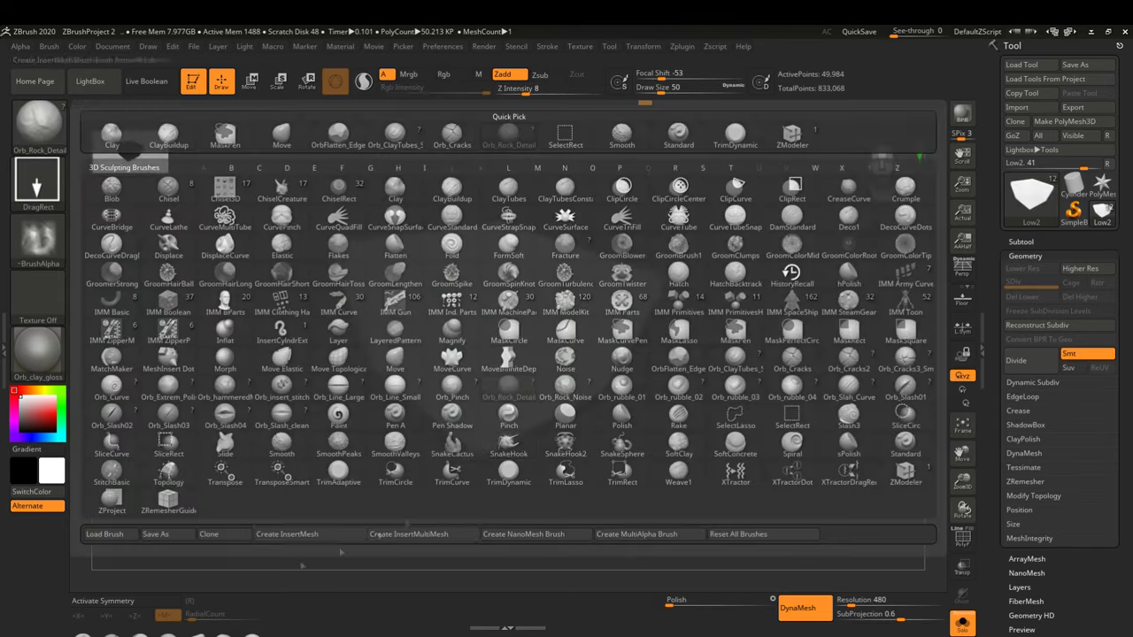
pyautogui.press('d')
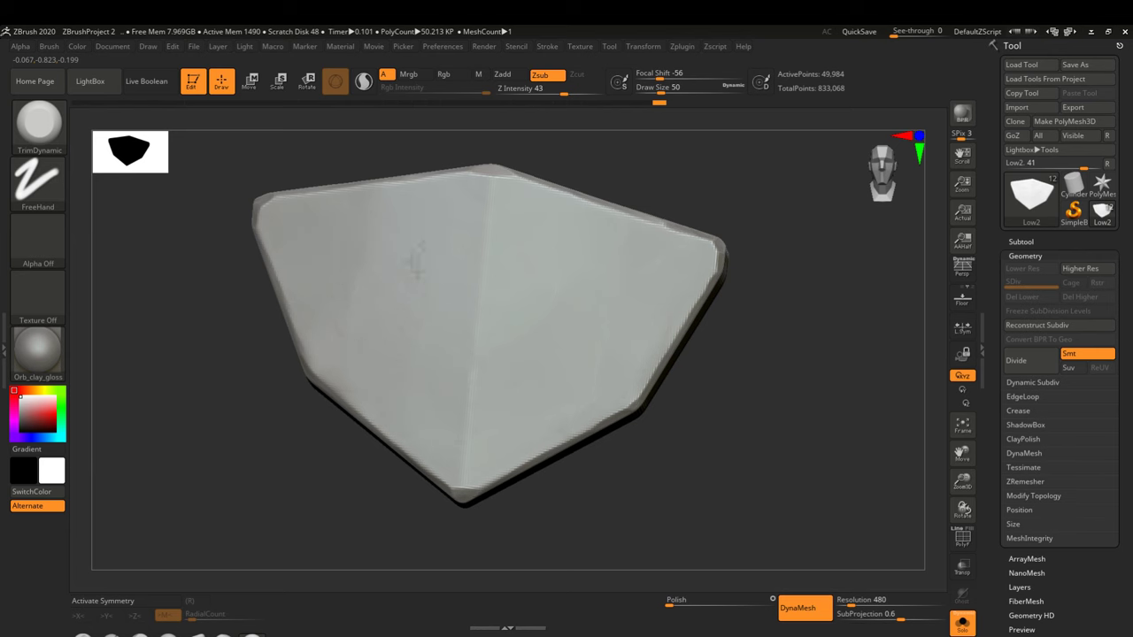
pyautogui.moveTo(442, 390); pyautogui.dragTo(452, 354)
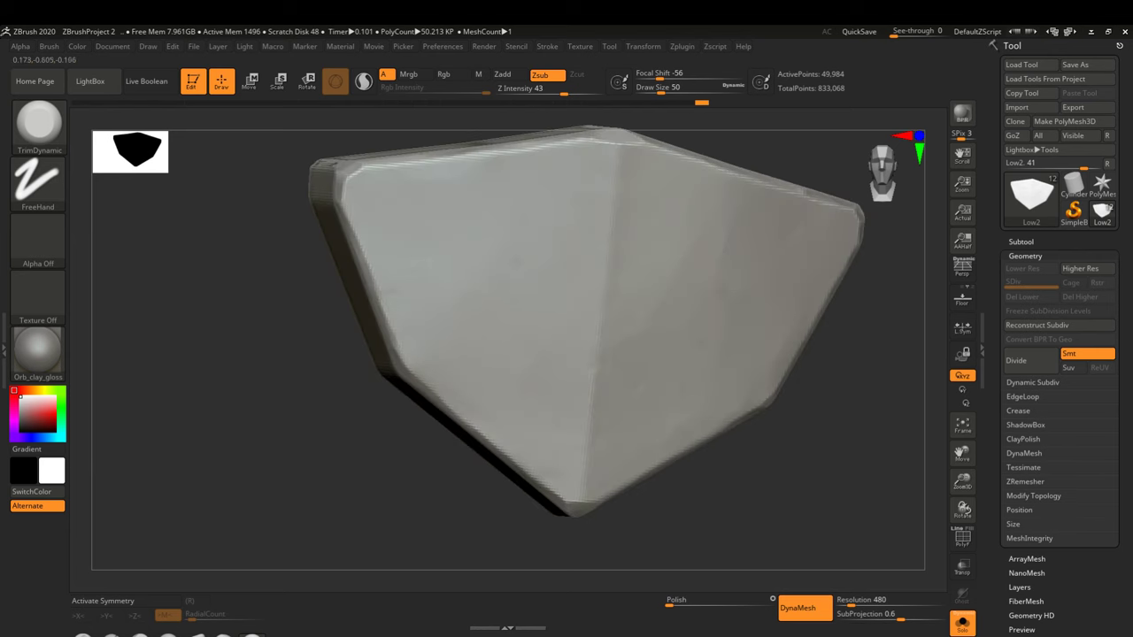
pyautogui.moveTo(693, 308); pyautogui.dragTo(139, 189)
pyautogui.press('b')
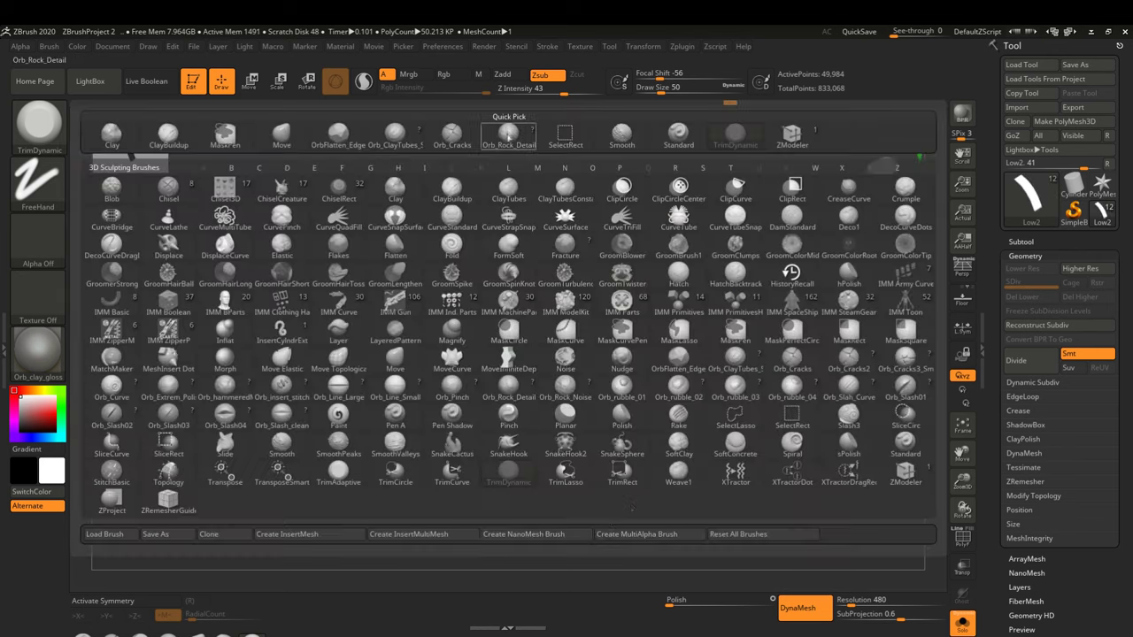
pyautogui.click(507, 385)
pyautogui.moveTo(507, 385); pyautogui.dragTo(358, 503)
pyautogui.press('b')
pyautogui.press('t')
pyautogui.press('d')
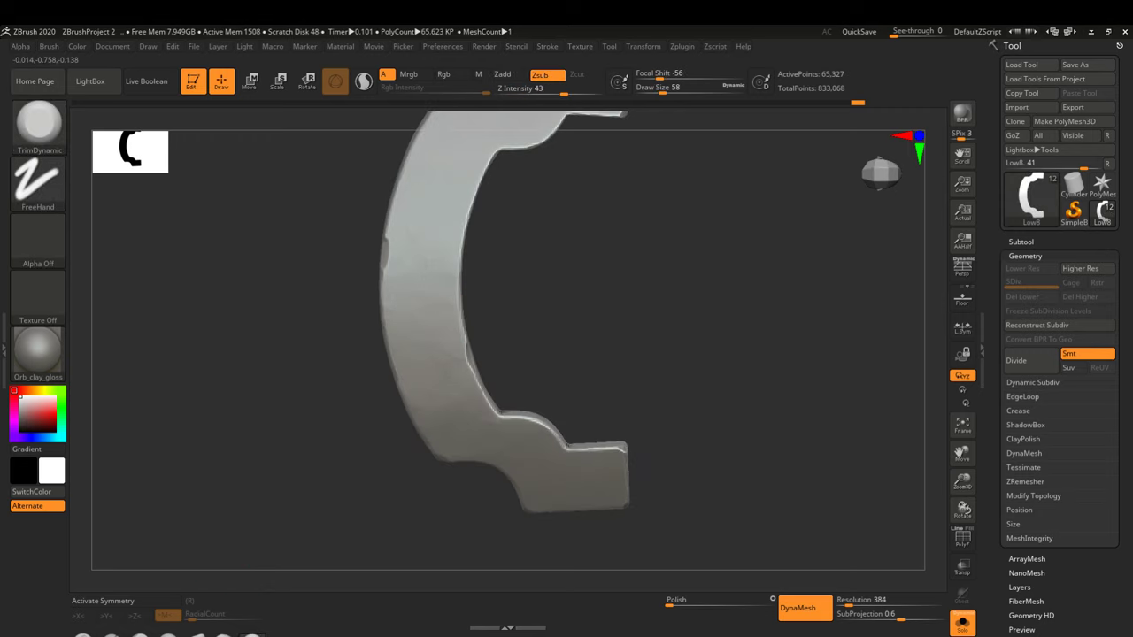
# Step: Turn the bracket to its C-shaped face, then isolate the U-shaped strap with Orb_Rock_Detail
pyautogui.moveTo(708, 336)
pyautogui.mouseDown()
pyautogui.moveTo(573, 235)
pyautogui.moveTo(611, 427)
pyautogui.mouseUp()
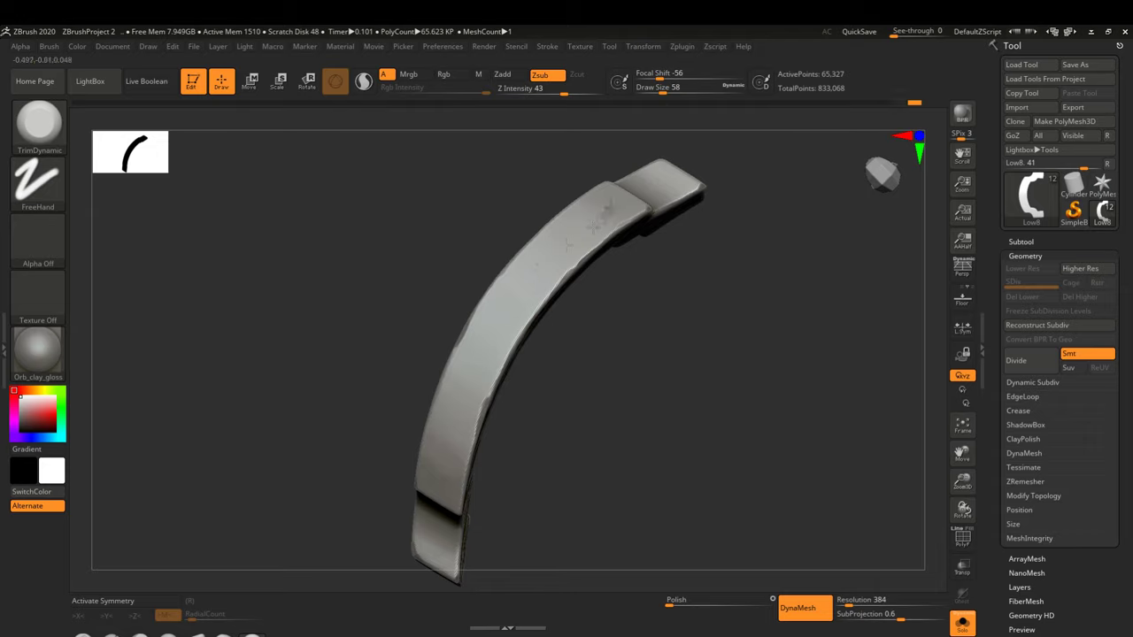
pyautogui.moveTo(611, 428)
pyautogui.mouseDown()
pyautogui.moveTo(659, 221)
pyautogui.moveTo(620, 226)
pyautogui.moveTo(625, 433)
pyautogui.moveTo(655, 421)
pyautogui.moveTo(634, 414)
pyautogui.mouseUp()
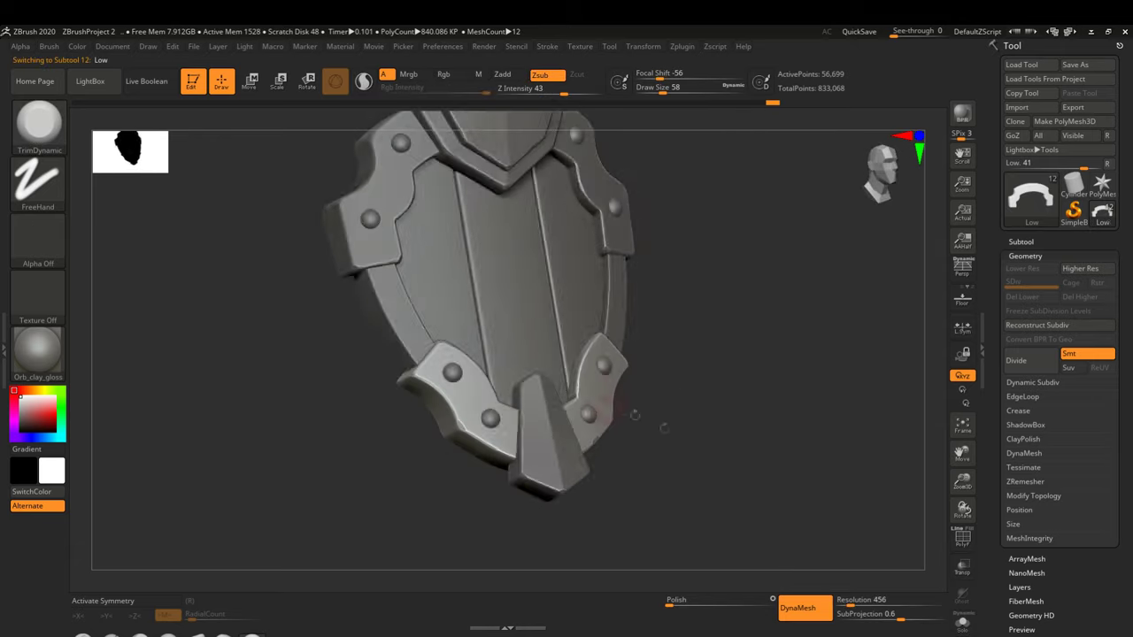
pyautogui.hotkey('ctrl', 'shift', 'f')
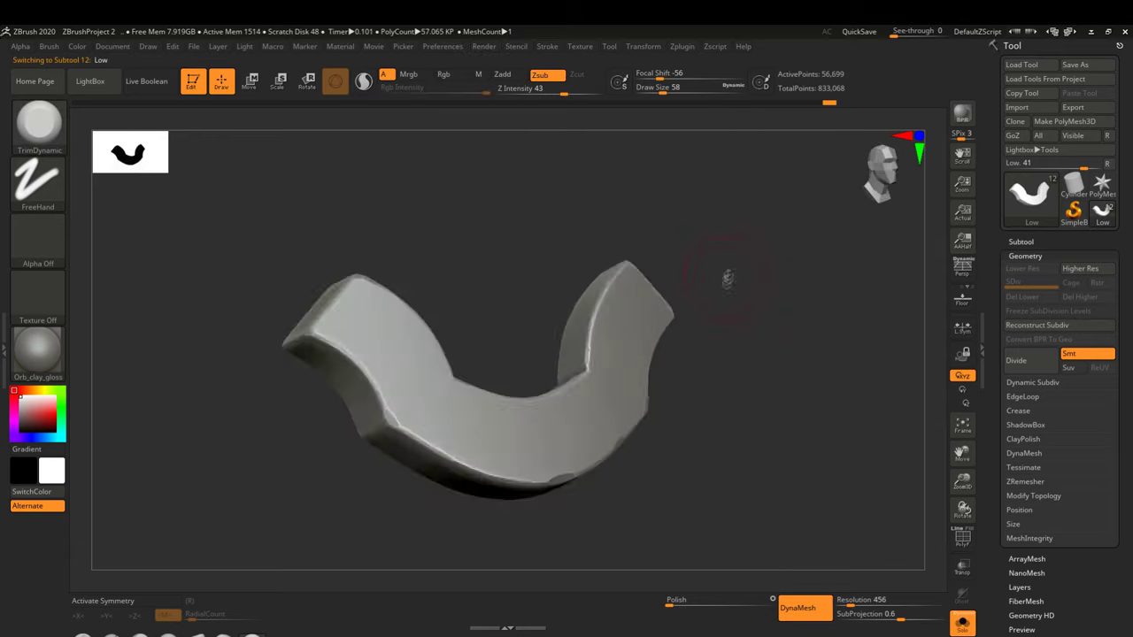
pyautogui.press('b')
pyautogui.click(565, 387)
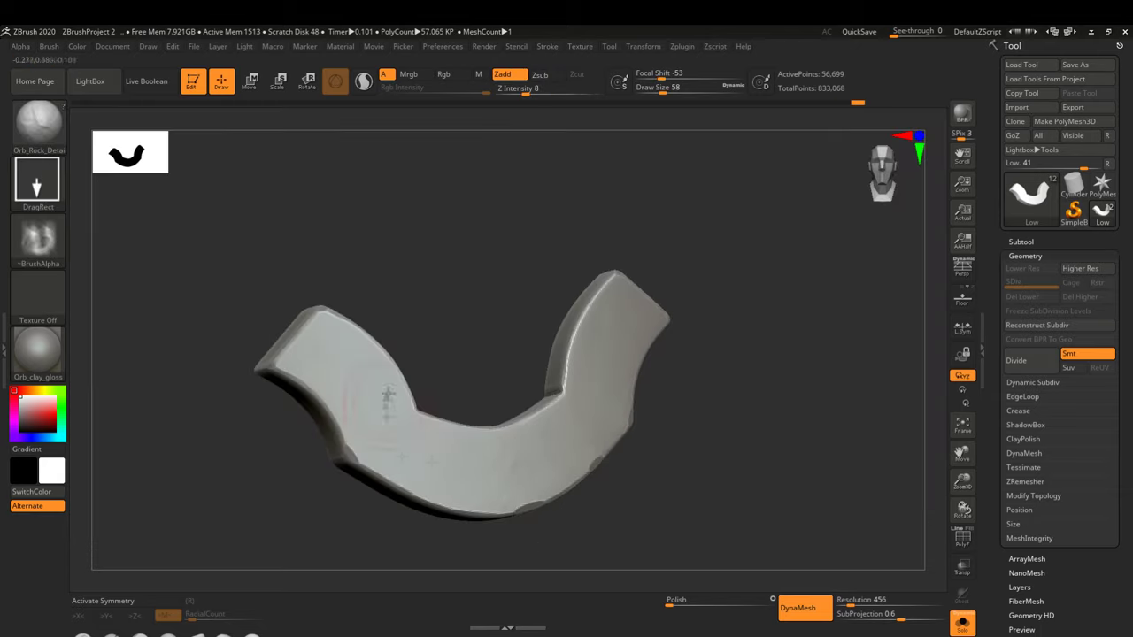
# Step: Rotate the U-shaped strap through side, edge-on and front views to reach its edges
pyautogui.moveTo(708, 221); pyautogui.dragTo(779, 226)
pyautogui.moveTo(561, 425); pyautogui.dragTo(620, 416)
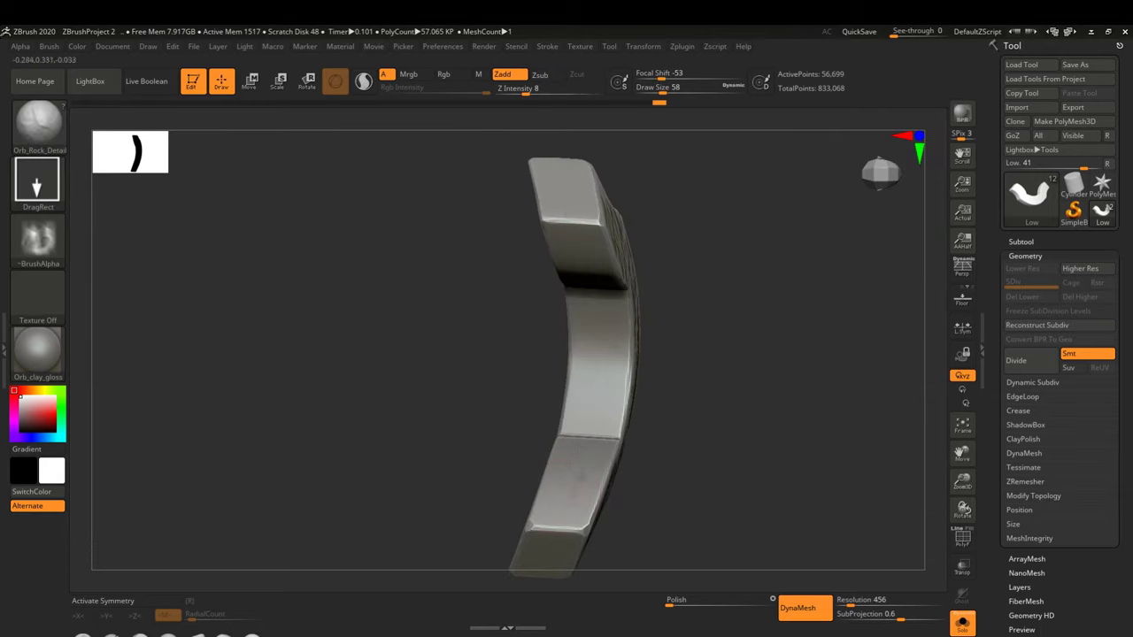
pyautogui.moveTo(557, 527); pyautogui.dragTo(485, 382)
pyautogui.moveTo(567, 372); pyautogui.dragTo(620, 354)
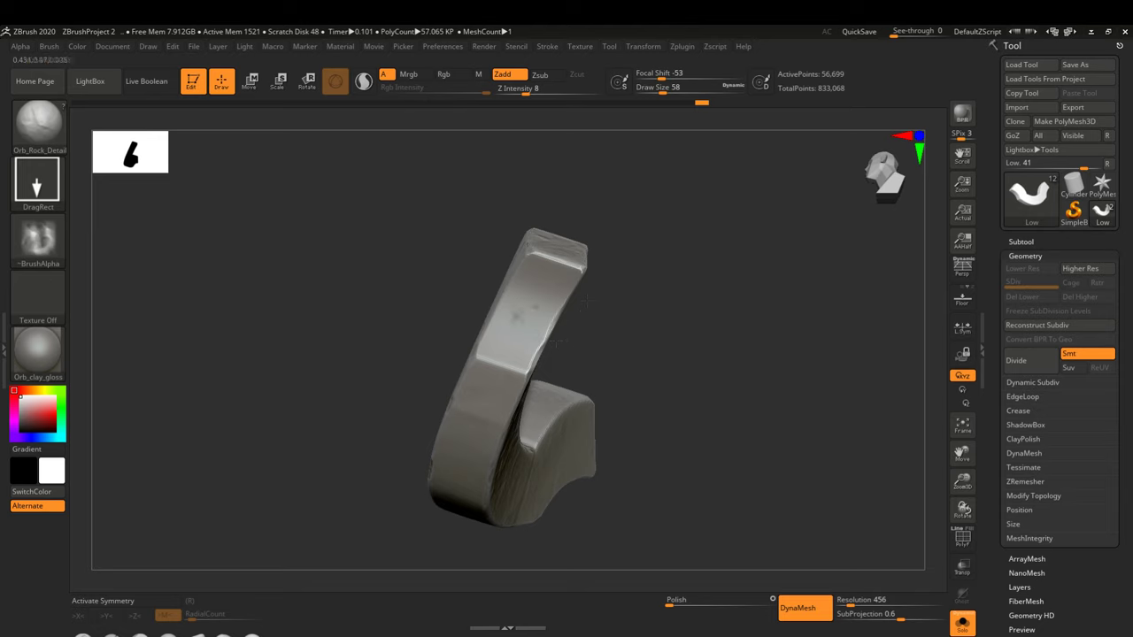
pyautogui.moveTo(629, 306); pyautogui.dragTo(801, 429)
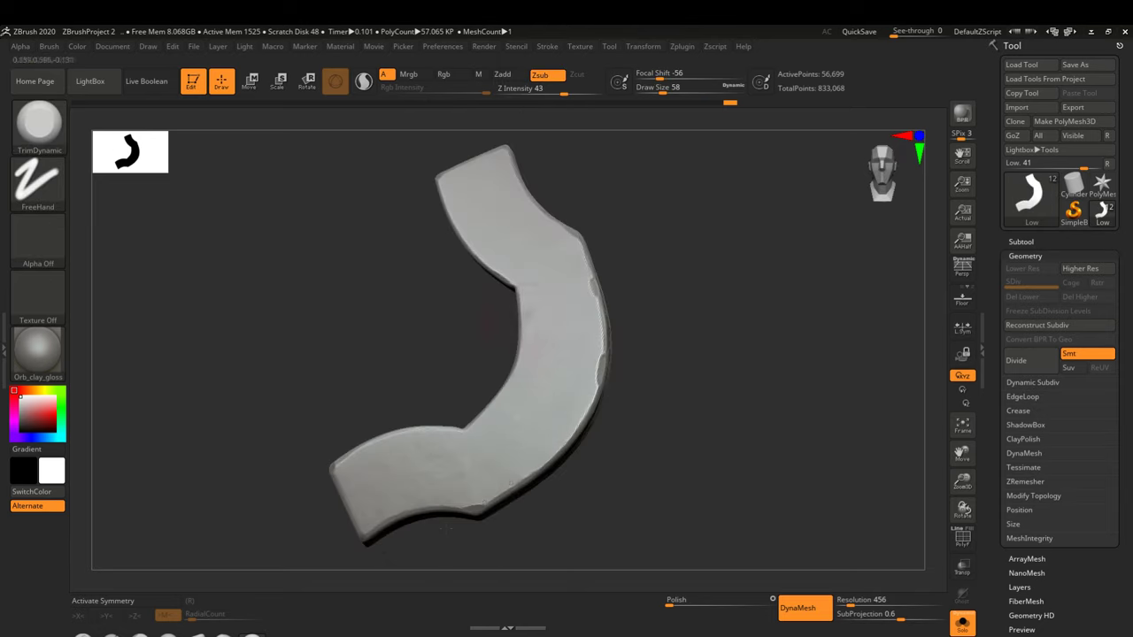
pyautogui.moveTo(445, 528); pyautogui.dragTo(538, 374)
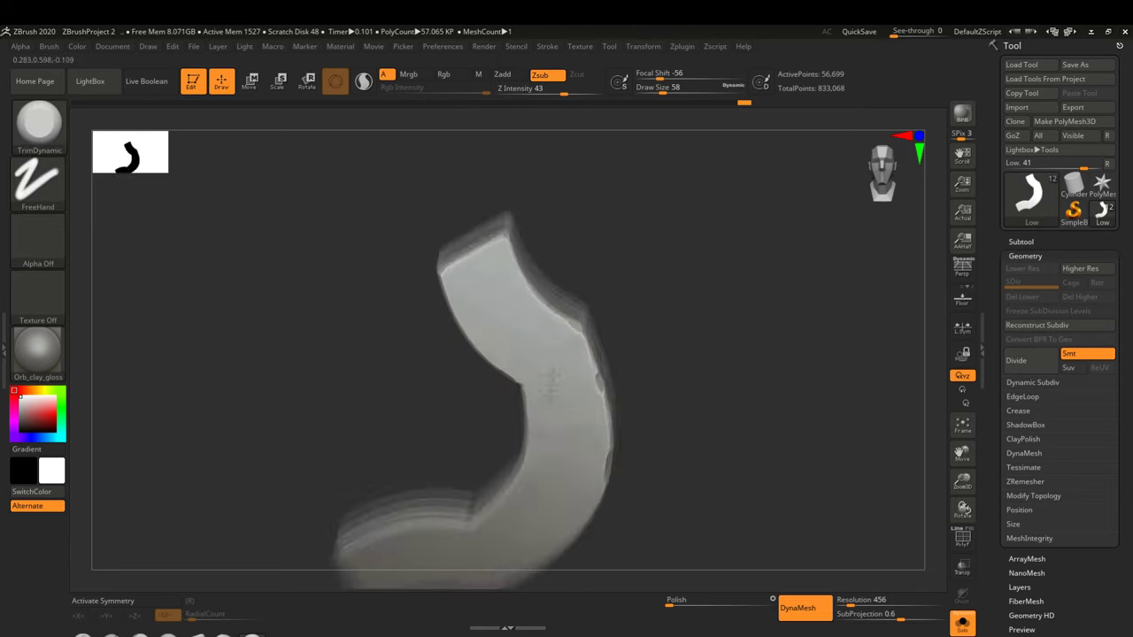
pyautogui.moveTo(752, 266)
pyautogui.mouseDown()
pyautogui.moveTo(770, 292)
pyautogui.moveTo(796, 212)
pyautogui.moveTo(778, 265)
pyautogui.mouseUp()
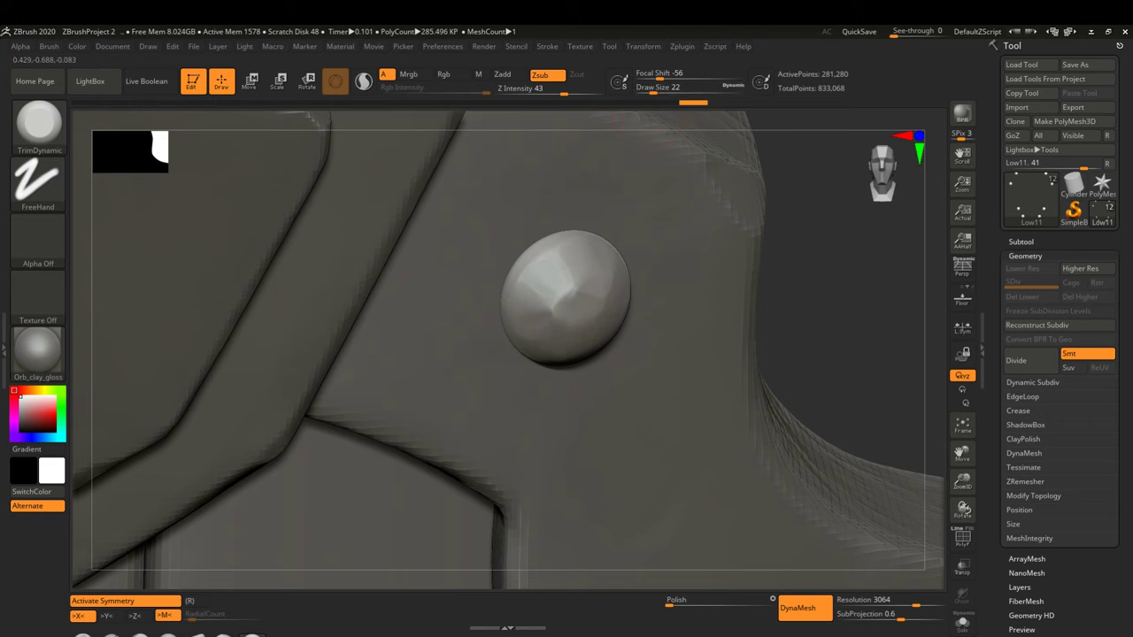
# Step: Orbit the view around the shield to face a rivet head-on
pyautogui.moveTo(567, 337); pyautogui.dragTo(585, 327, button='right')
pyautogui.moveTo(631, 291); pyautogui.dragTo(602, 261, button='right')
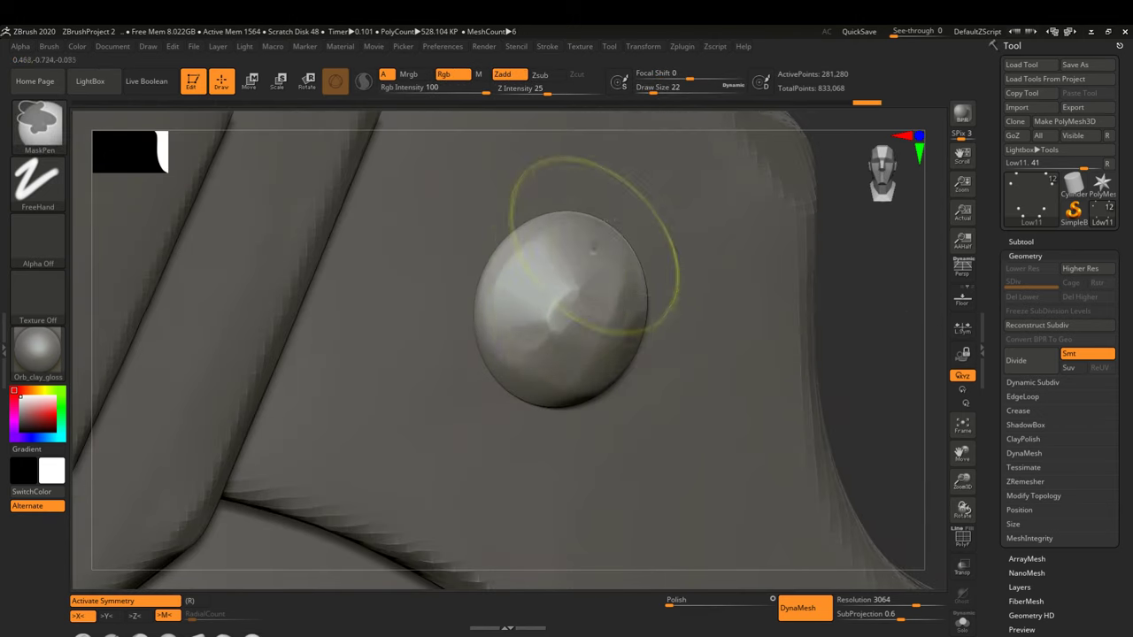
pyautogui.moveTo(557, 345)
pyautogui.mouseDown(button='right')
pyautogui.moveTo(619, 347)
pyautogui.moveTo(637, 365)
pyautogui.mouseUp(button='right')
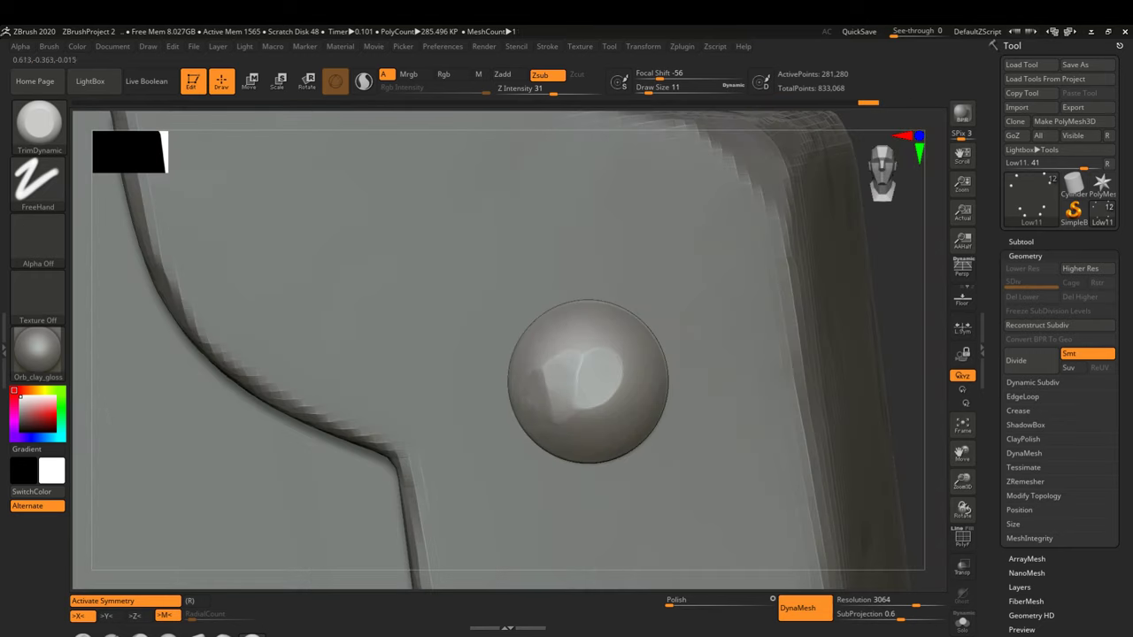
pyautogui.moveTo(588, 381)
pyautogui.mouseDown(button='right')
pyautogui.moveTo(611, 383)
pyautogui.moveTo(621, 362)
pyautogui.mouseUp(button='right')
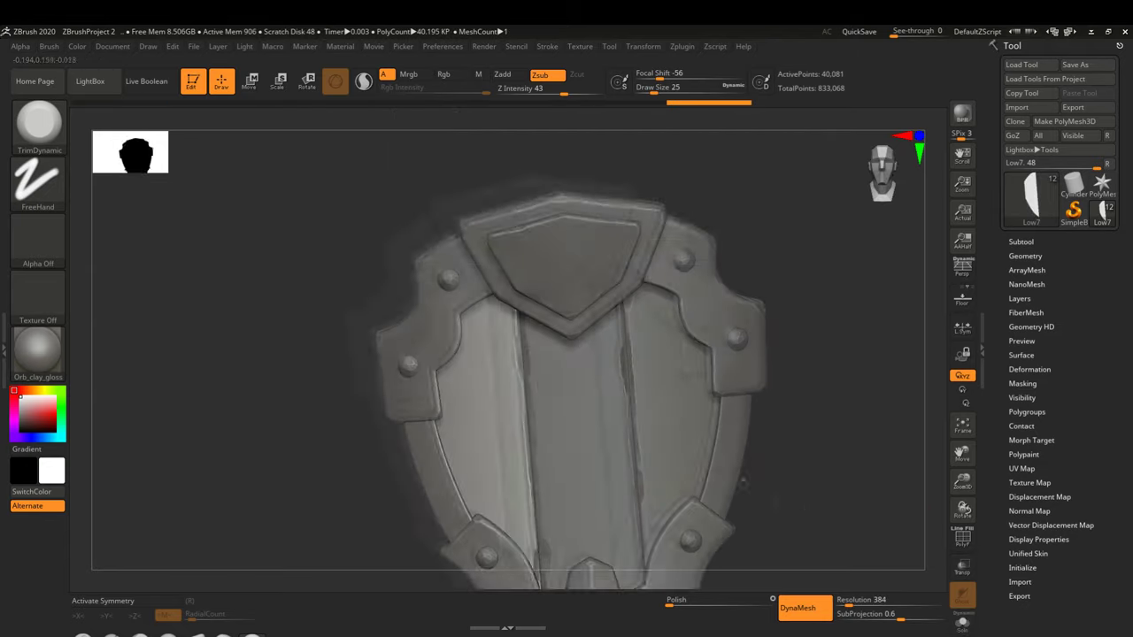
# Step: Solo the Low5 plank, then step through Low6 and Low7, rotating to view them
pyautogui.hotkey('ctrl', 'shift', 's')
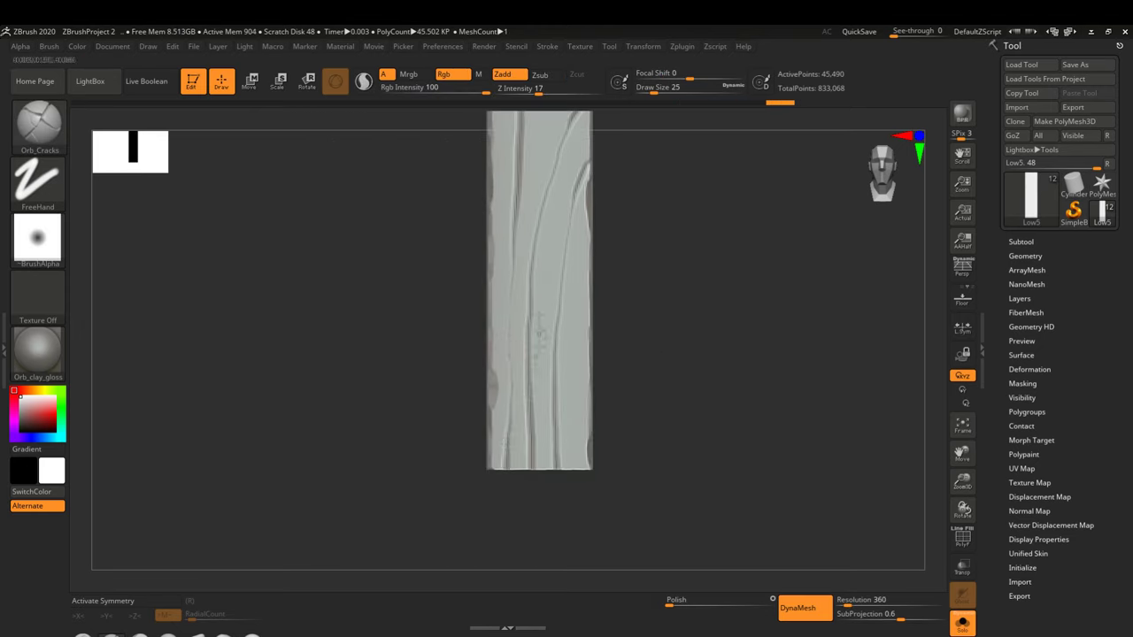
pyautogui.hotkey('ctrl', 'shift', 's')
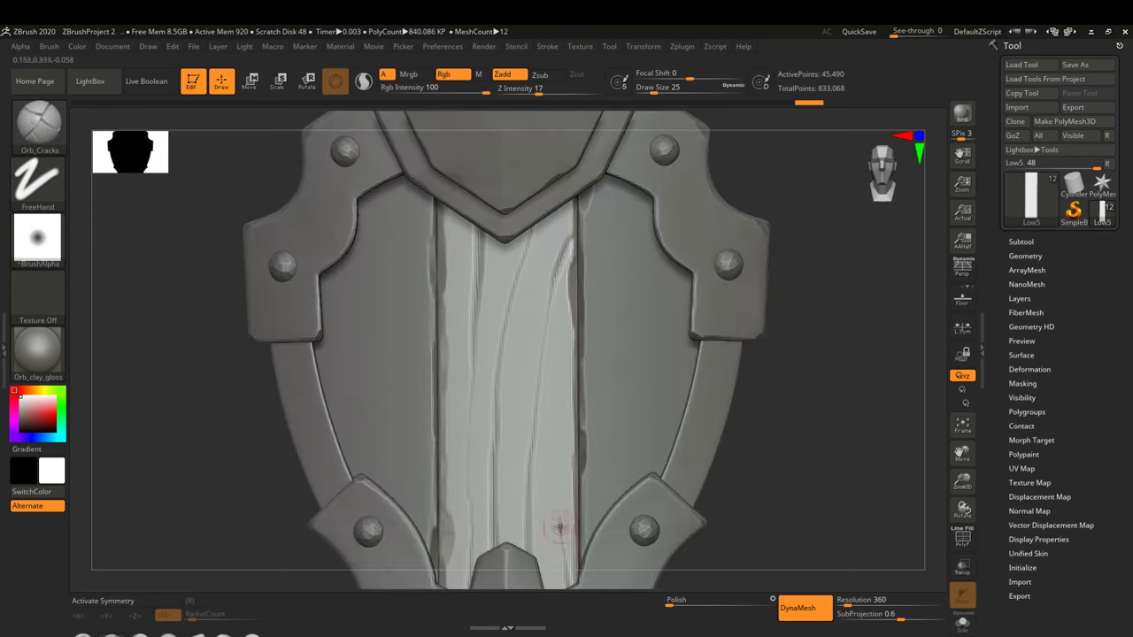
pyautogui.hotkey('ctrl', 'shift', 's')
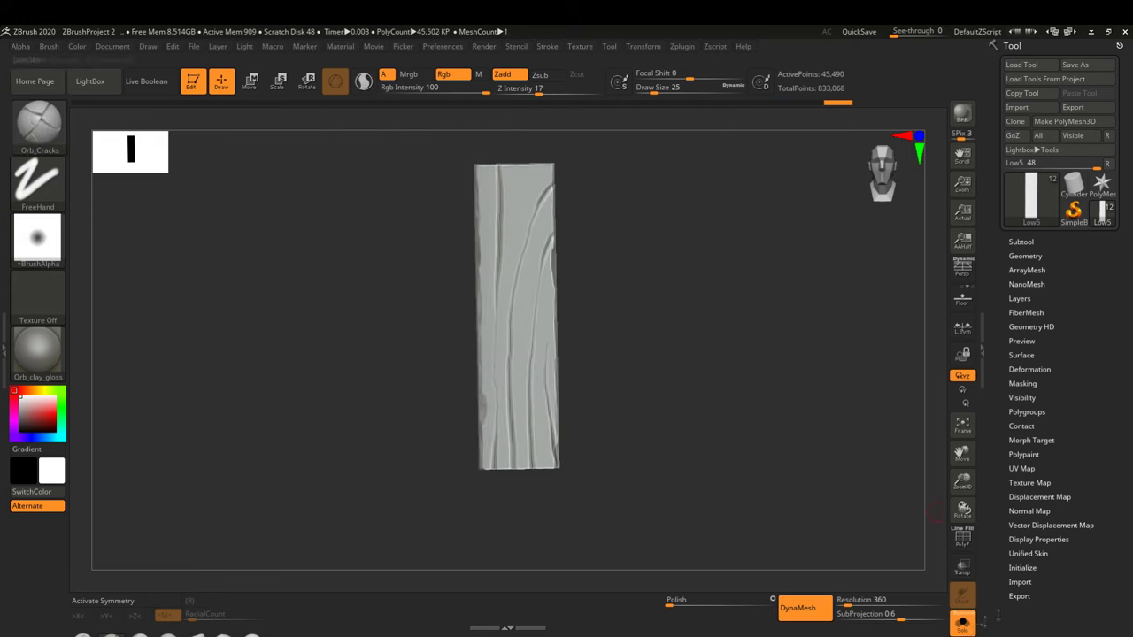
pyautogui.keyDown('alt'); pyautogui.click(588, 273); pyautogui.keyUp('alt')
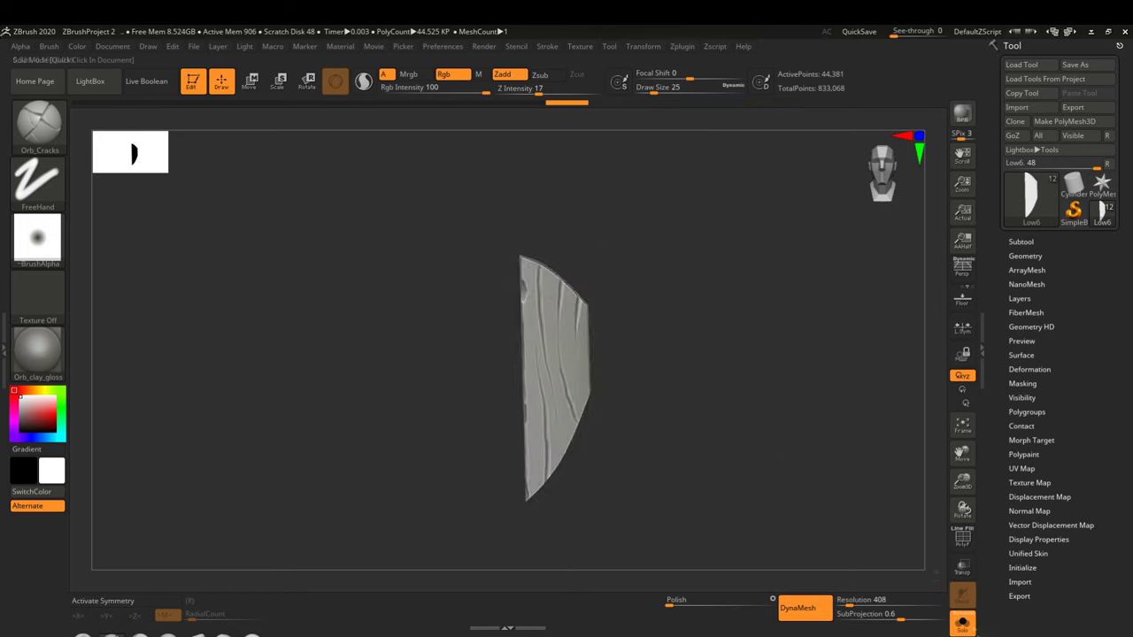
pyautogui.keyDown('alt'); pyautogui.click(531, 354); pyautogui.keyUp('alt')
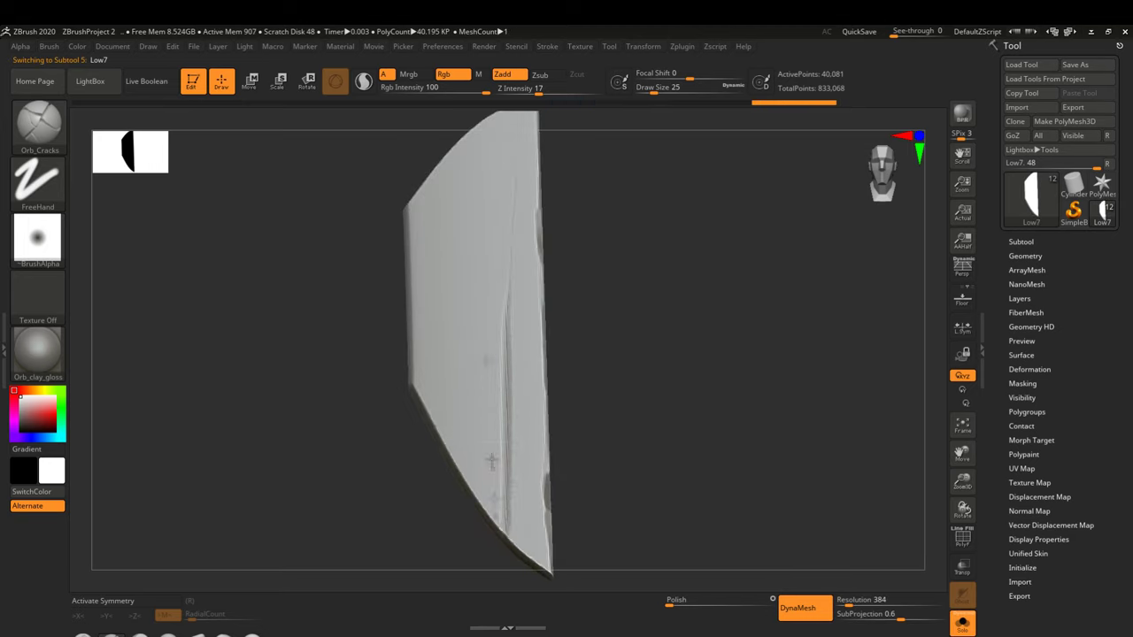
pyautogui.moveTo(473, 328)
pyautogui.mouseDown(button='right')
pyautogui.moveTo(535, 353)
pyautogui.moveTo(664, 515)
pyautogui.mouseUp(button='right')
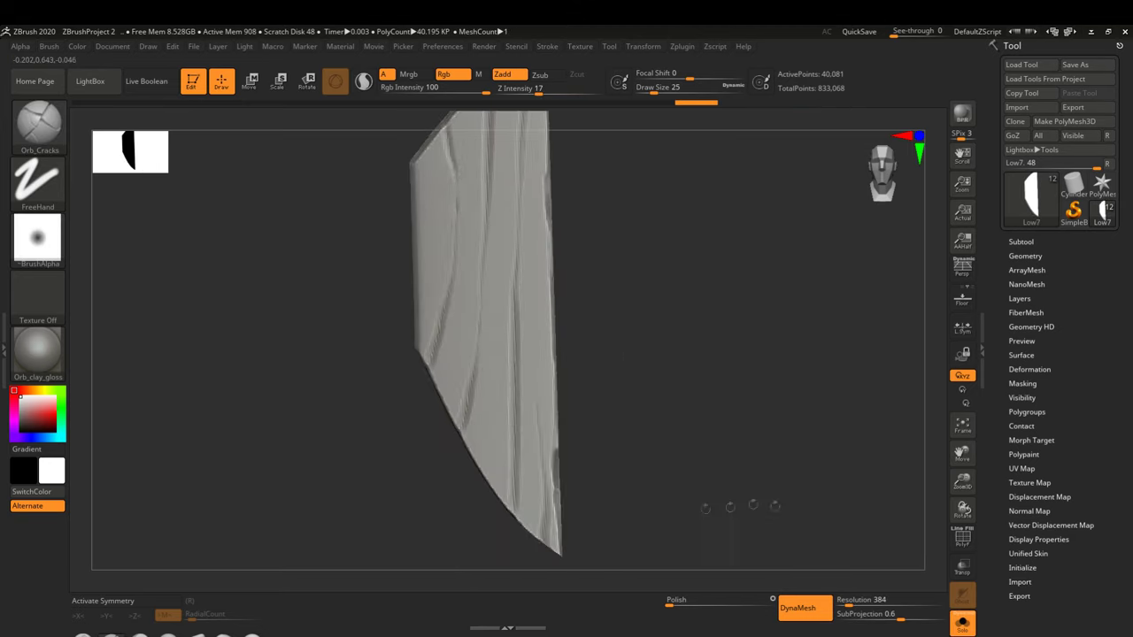
pyautogui.moveTo(551, 571); pyautogui.dragTo(729, 463, button='right')
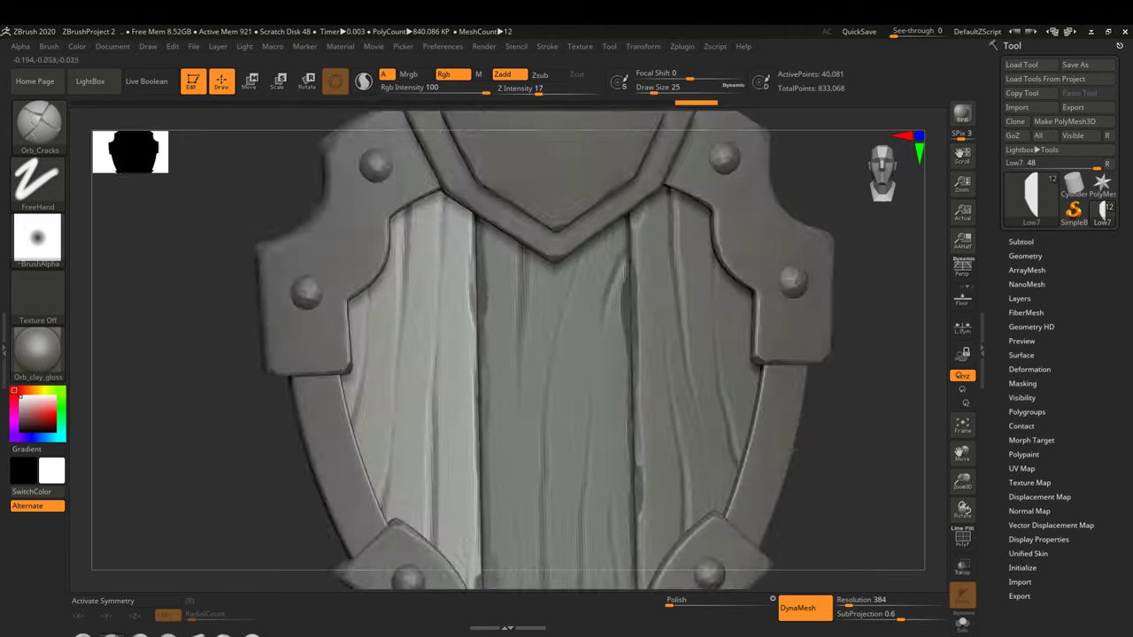
pyautogui.moveTo(710, 405)
pyautogui.mouseDown(button='right')
pyautogui.moveTo(671, 459)
pyautogui.moveTo(739, 374)
pyautogui.mouseUp(button='right')
# Step: Isolate Low5 facing front, then switch through Low7 and Low6
pyautogui.keyDown('alt'); pyautogui.click(671, 458); pyautogui.keyUp('alt')
pyautogui.hotkey('shift', 'ctrl', 's')
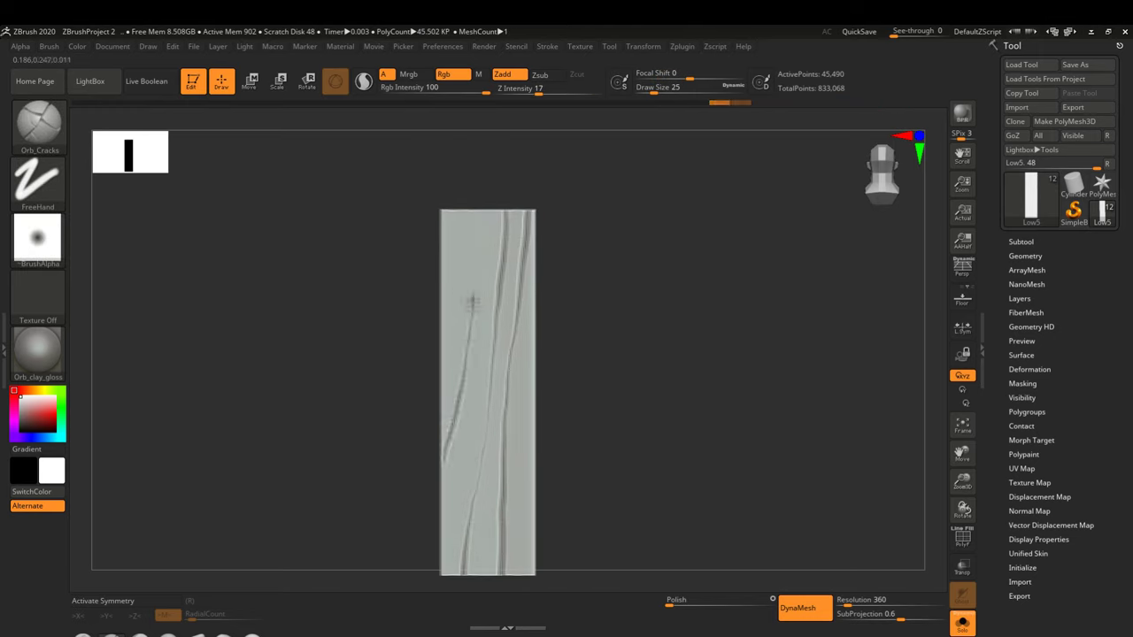
pyautogui.keyDown('alt'); pyautogui.click(513, 193); pyautogui.keyUp('alt')
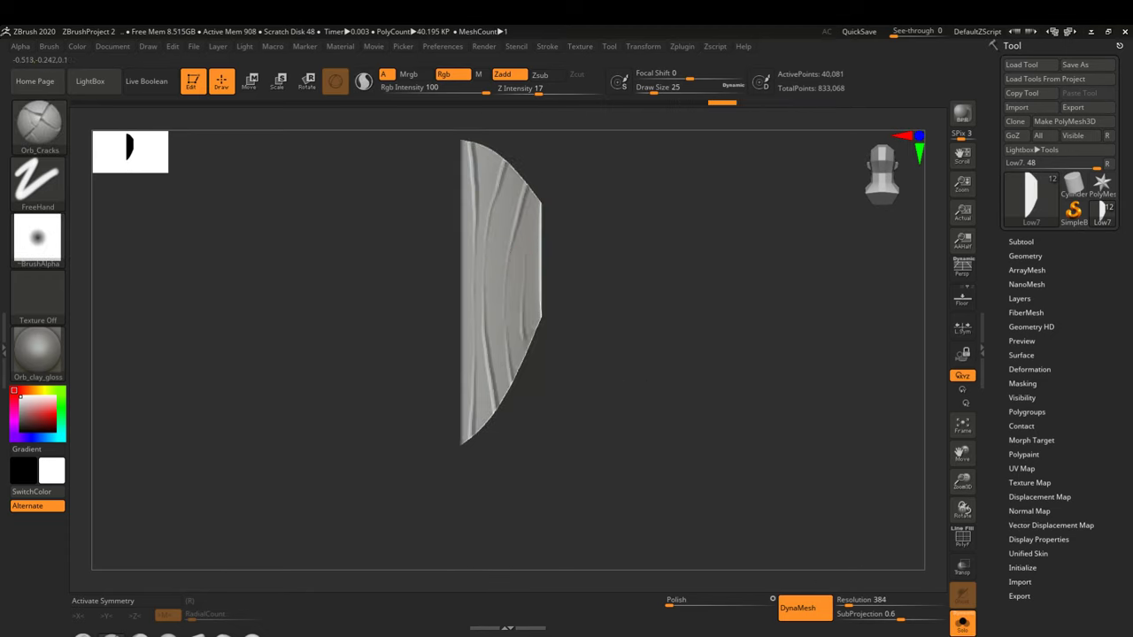
pyautogui.keyDown('alt'); pyautogui.click(423, 344); pyautogui.keyUp('alt')
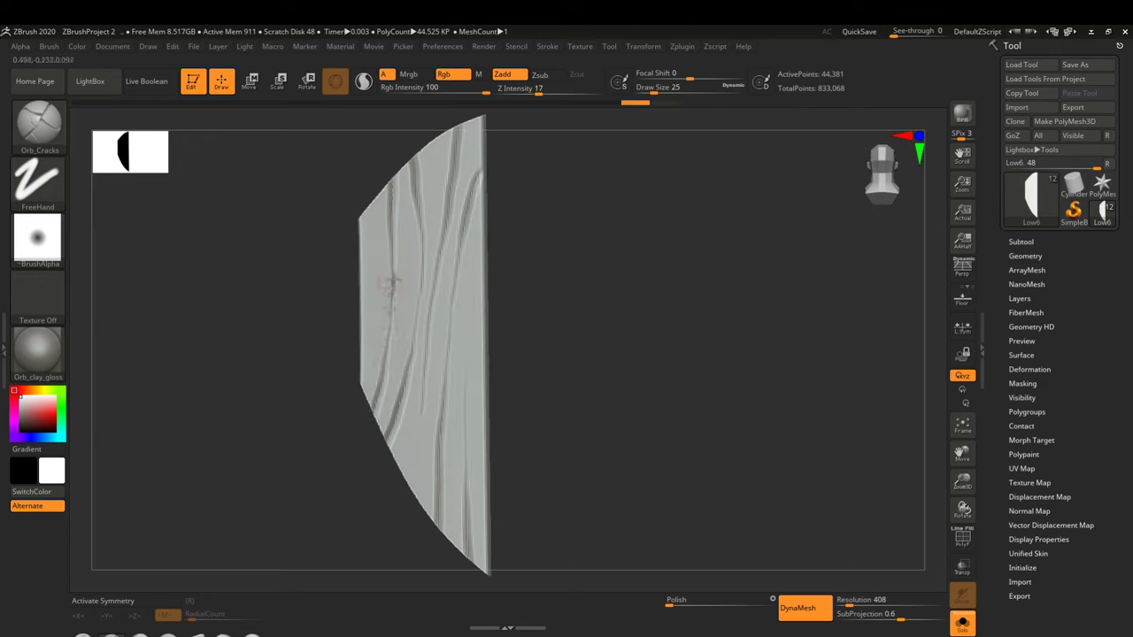
# Step: Re-solo Low5 and tilt it to inspect its grooves diagonally and upright
pyautogui.hotkey('ctrl', 'shift', 's')
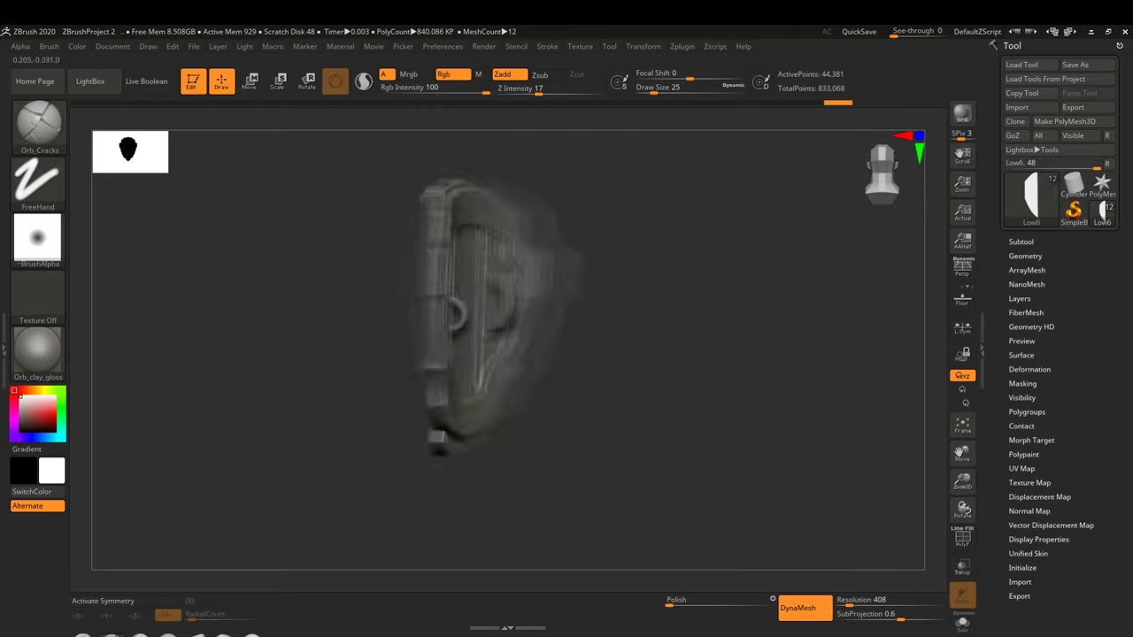
pyautogui.hotkey('ctrl', 'shift', 's')
pyautogui.moveTo(435, 252); pyautogui.dragTo(581, 279, button='right')
pyautogui.moveTo(439, 326); pyautogui.dragTo(495, 319, button='right')
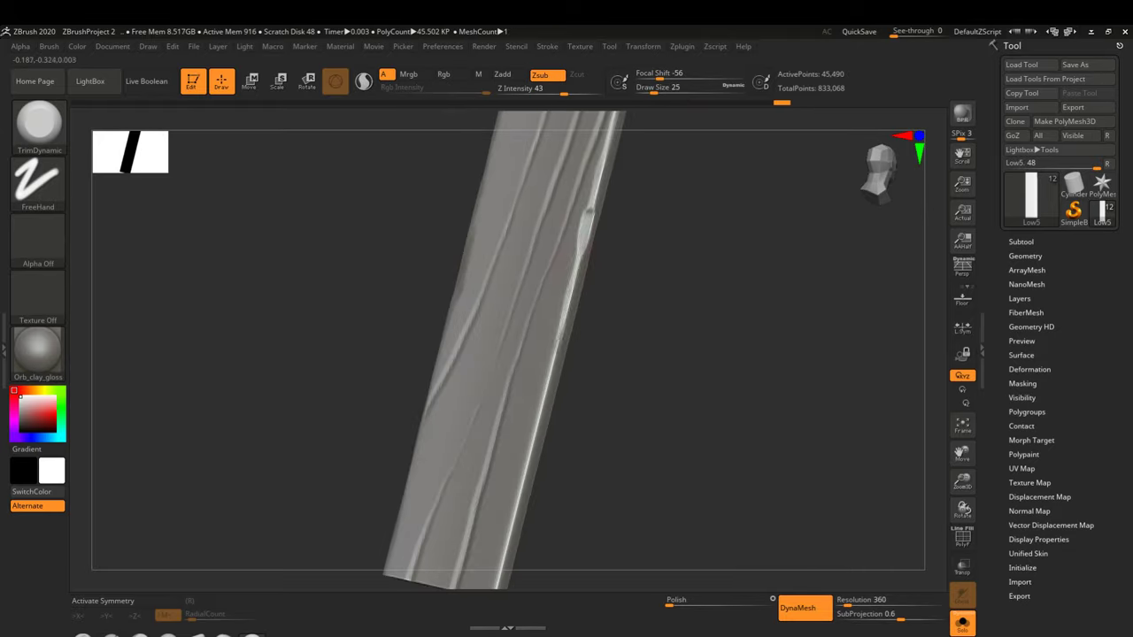
pyautogui.hotkey('ctrl', 'shift', 's')
# Step: Solo Low7 and Low6 in turn to inspect them, then view the whole shield
pyautogui.keyDown('alt'); pyautogui.click(442, 292); pyautogui.keyUp('alt')
pyautogui.hotkey('ctrl', 'shift', 's')
pyautogui.moveTo(708, 354)
pyautogui.mouseDown(button='right')
pyautogui.moveTo(531, 354)
pyautogui.moveTo(449, 331)
pyautogui.moveTo(478, 305)
pyautogui.moveTo(529, 412)
pyautogui.mouseUp(button='right')
pyautogui.hotkey('ctrl', 'shift', 's')
pyautogui.keyDown('alt'); pyautogui.click(449, 332); pyautogui.keyUp('alt')
pyautogui.hotkey('ctrl', 'shift', 's')
pyautogui.hotkey('ctrl', 'shift', 's')
pyautogui.moveTo(508, 465); pyautogui.dragTo(402, 502, button='right')
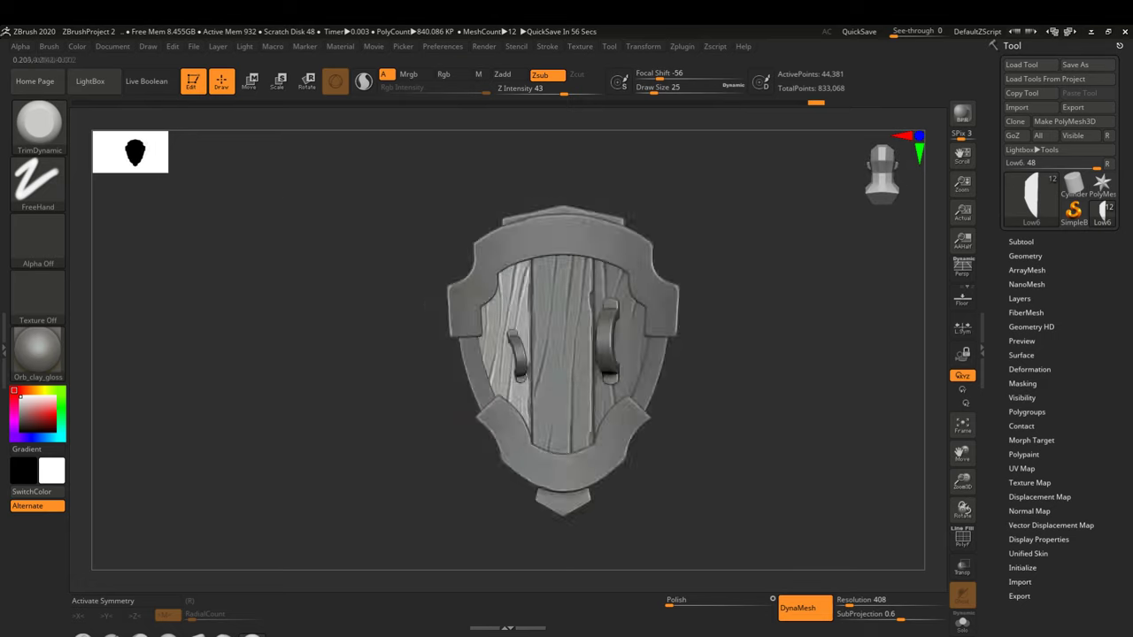
# Step: Select the Low9 handle piece, solo it, and stand it upright in side view
pyautogui.keyDown('alt'); pyautogui.click(544, 354); pyautogui.keyUp('alt')
pyautogui.hotkey('ctrl', 'shift', 's')
pyautogui.press('b')
pyautogui.press('Escape')
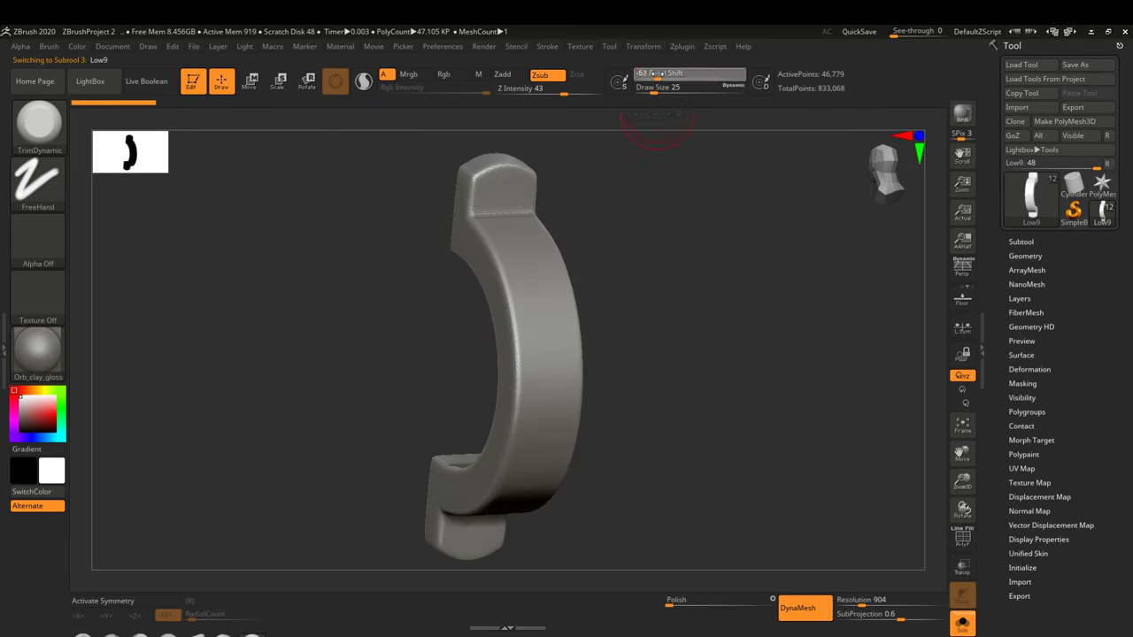
pyautogui.keyDown('alt'); pyautogui.moveTo(531, 371); pyautogui.dragTo(567, 284, button='right'); pyautogui.keyUp('alt')
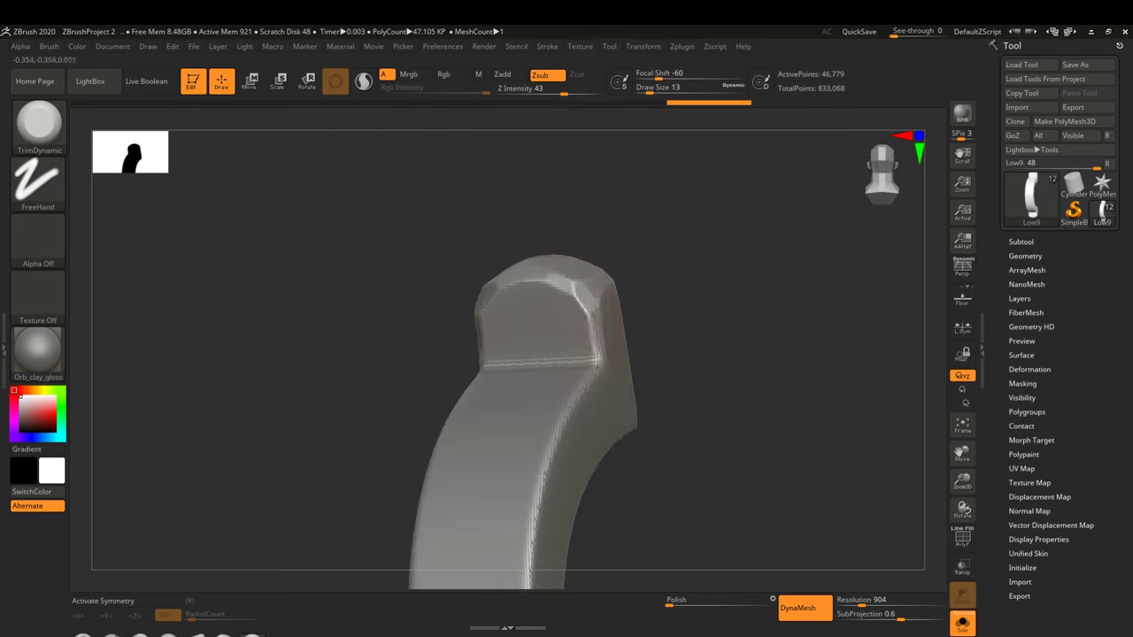
pyautogui.moveTo(531, 336)
pyautogui.mouseDown(button='right')
pyautogui.moveTo(576, 298)
pyautogui.moveTo(549, 413)
pyautogui.moveTo(561, 511)
pyautogui.moveTo(572, 485)
pyautogui.moveTo(546, 463)
pyautogui.moveTo(517, 496)
pyautogui.moveTo(499, 482)
pyautogui.moveTo(486, 341)
pyautogui.mouseUp(button='right')
pyautogui.moveTo(494, 218)
pyautogui.mouseDown(button='right')
pyautogui.moveTo(584, 373)
pyautogui.moveTo(501, 164)
pyautogui.mouseUp(button='right')
# Step: Chip the Low9 handle edges with Orb_Rock_Detail, then trim them with TrimDynamic set to Zsub
pyautogui.press('b')
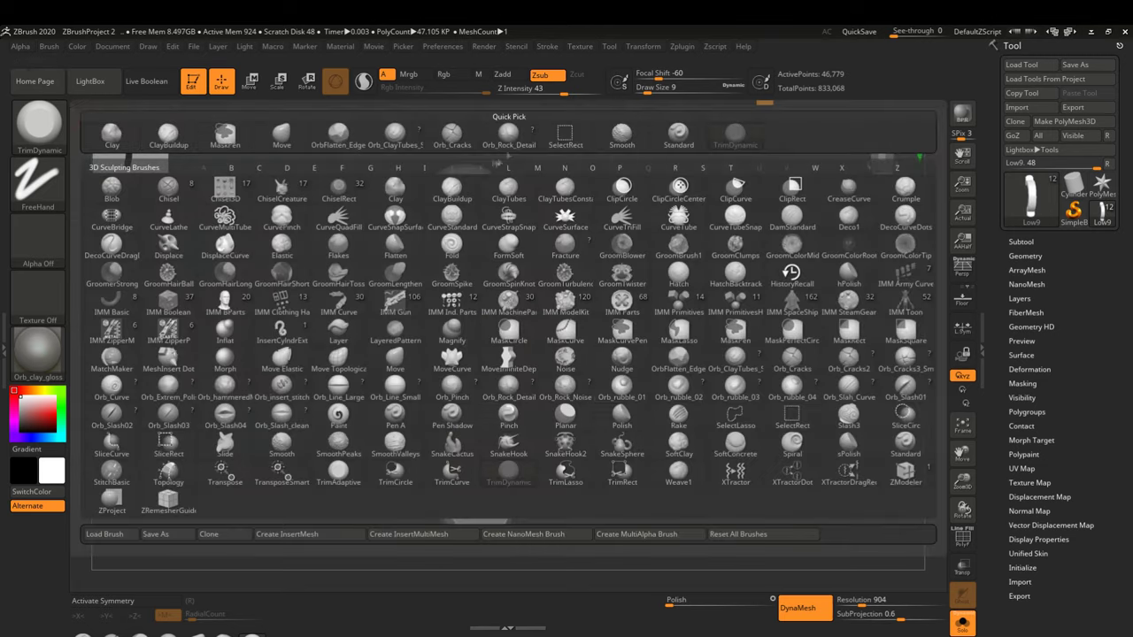
pyautogui.click(564, 390)
pyautogui.moveTo(566, 389); pyautogui.dragTo(460, 389, button='right')
pyautogui.moveTo(579, 312)
pyautogui.mouseDown(button='right')
pyautogui.moveTo(513, 310)
pyautogui.moveTo(518, 284)
pyautogui.mouseUp(button='right')
pyautogui.press('b')
pyautogui.press('t')
pyautogui.press('d')
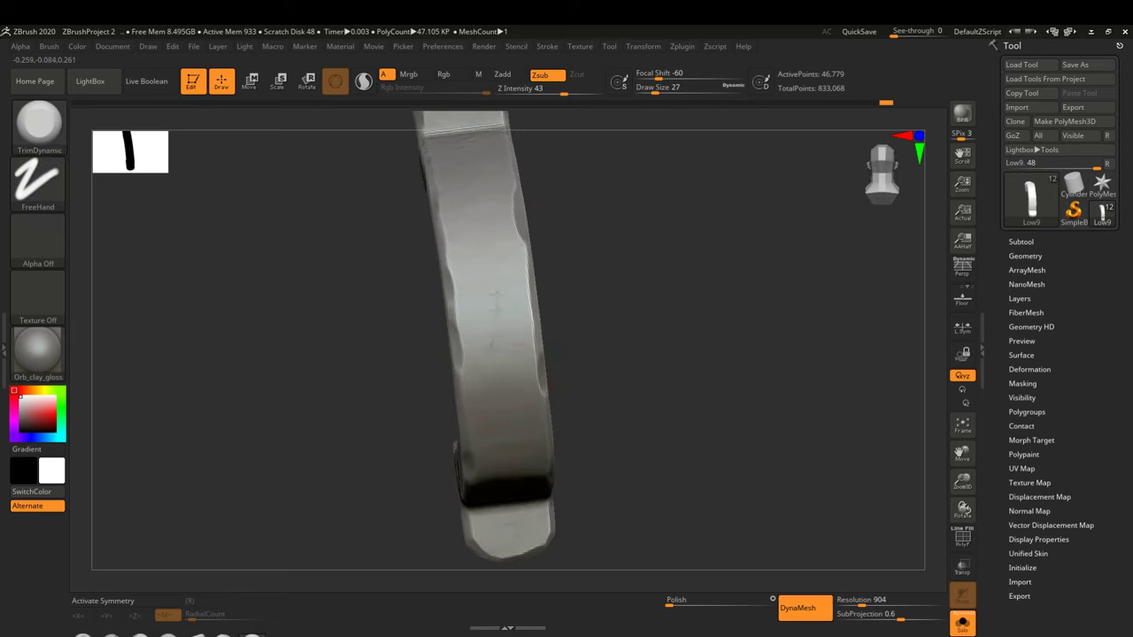
pyautogui.moveTo(492, 233); pyautogui.dragTo(478, 350, button='right')
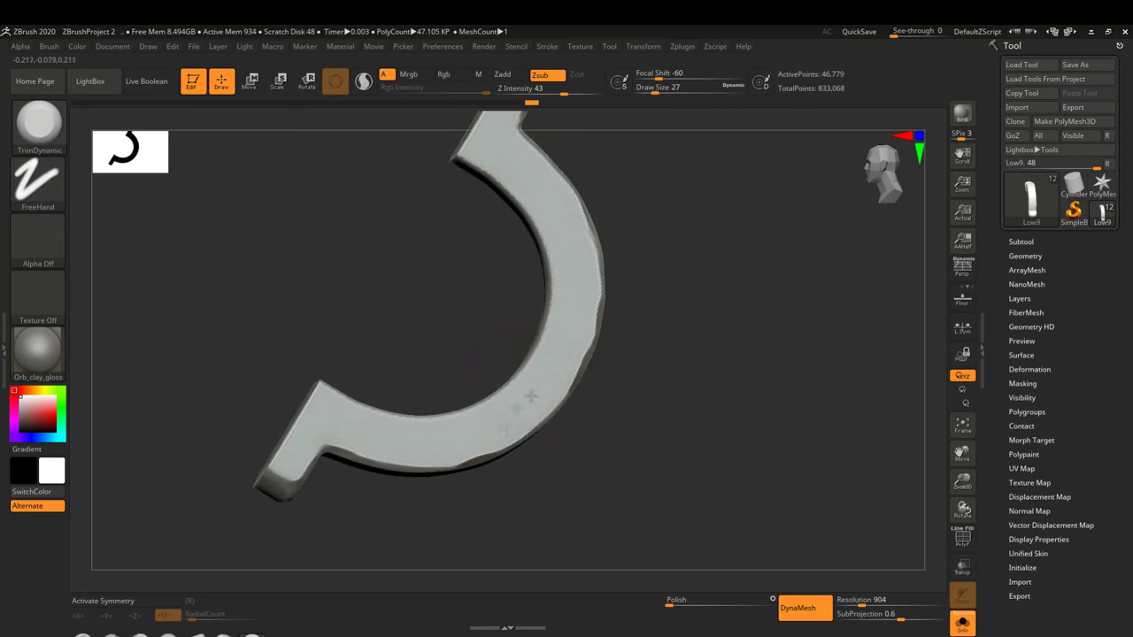
pyautogui.moveTo(380, 431); pyautogui.dragTo(522, 319, button='right')
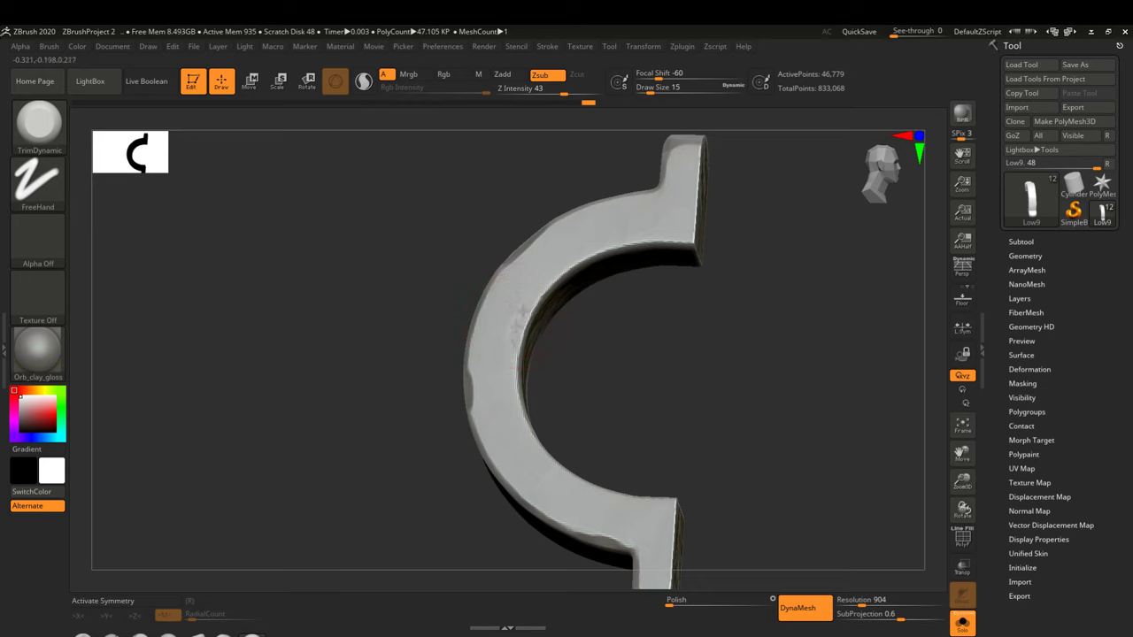
pyautogui.moveTo(598, 519)
pyautogui.mouseDown(button='right')
pyautogui.moveTo(596, 374)
pyautogui.moveTo(509, 323)
pyautogui.mouseUp(button='right')
pyautogui.moveTo(514, 438); pyautogui.dragTo(505, 460, button='right')
# Step: Solo the Low10 handle and chip its hooked end and curved edges with Orb_Rock_Detail
pyautogui.keyDown('alt'); pyautogui.click(498, 483); pyautogui.keyUp('alt')
pyautogui.click(963, 622)
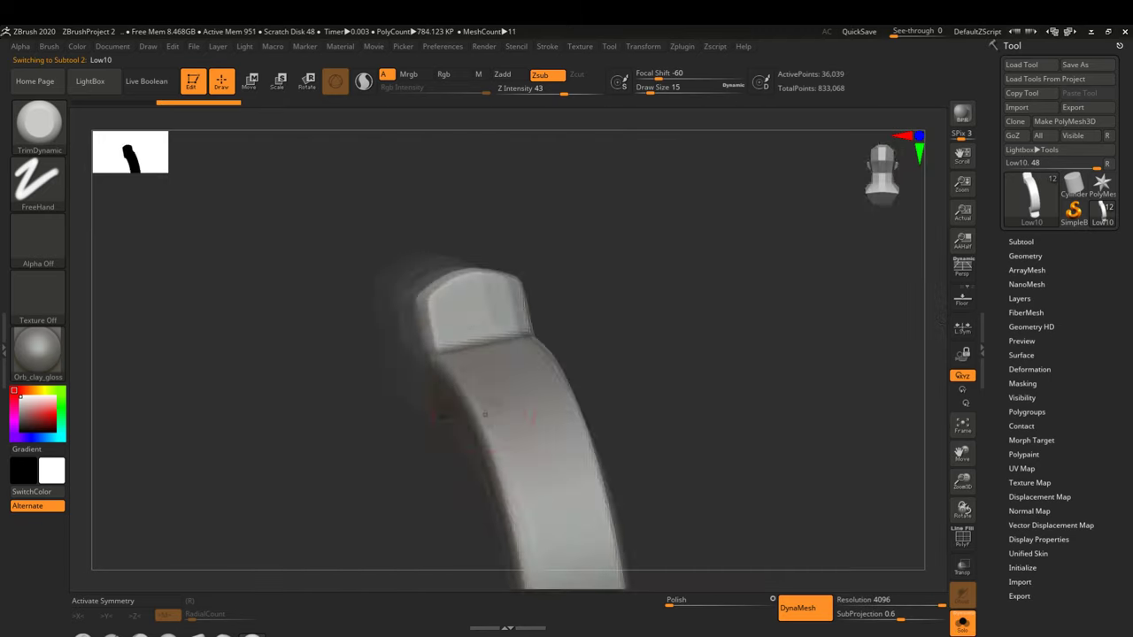
pyautogui.moveTo(425, 190)
pyautogui.mouseDown(button='right')
pyautogui.moveTo(472, 189)
pyautogui.moveTo(480, 310)
pyautogui.moveTo(549, 443)
pyautogui.moveTo(607, 353)
pyautogui.moveTo(637, 381)
pyautogui.mouseUp(button='right')
pyautogui.moveTo(398, 272)
pyautogui.mouseDown(button='right')
pyautogui.moveTo(469, 177)
pyautogui.moveTo(541, 152)
pyautogui.mouseUp(button='right')
pyautogui.press('b')
pyautogui.click(508, 134)
pyautogui.moveTo(619, 354)
pyautogui.mouseDown(button='right')
pyautogui.moveTo(682, 257)
pyautogui.moveTo(533, 363)
pyautogui.moveTo(672, 354)
pyautogui.mouseUp(button='right')
pyautogui.moveTo(503, 335)
pyautogui.mouseDown(button='right')
pyautogui.moveTo(532, 411)
pyautogui.moveTo(434, 288)
pyautogui.mouseUp(button='right')
pyautogui.moveTo(434, 473); pyautogui.dragTo(389, 353, button='right')
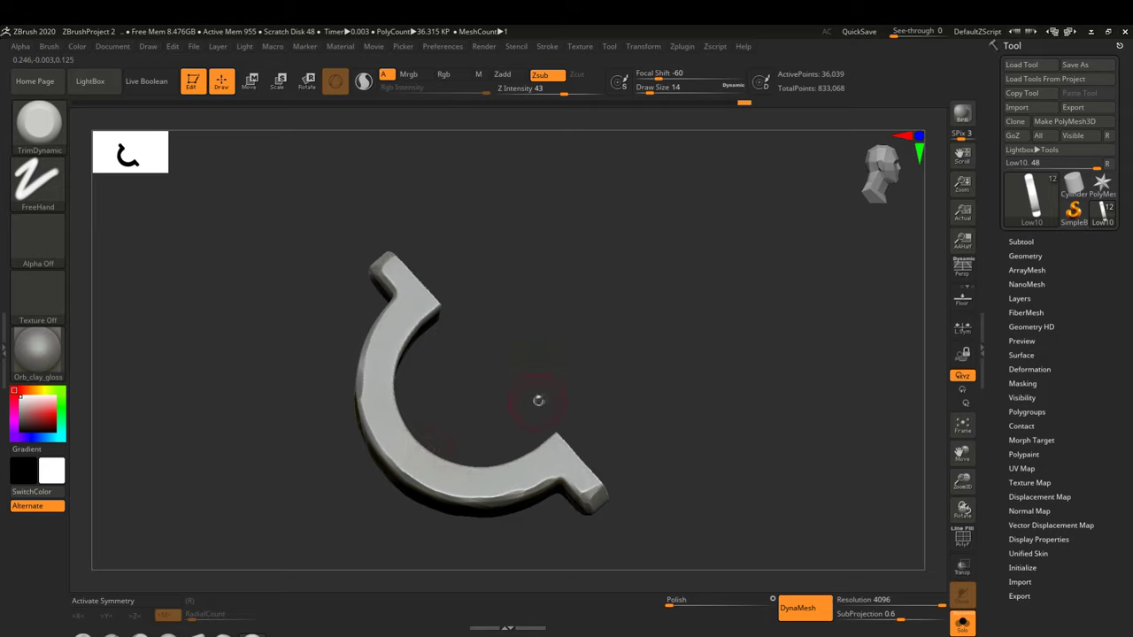
pyautogui.moveTo(535, 402); pyautogui.dragTo(514, 372, button='right')
pyautogui.moveTo(479, 478)
pyautogui.mouseDown(button='right')
pyautogui.moveTo(460, 372)
pyautogui.moveTo(460, 407)
pyautogui.moveTo(501, 323)
pyautogui.moveTo(478, 354)
pyautogui.mouseUp(button='right')
# Step: Set up the ClayBuildup brush with Alpha 13 as its shape
pyautogui.press('b')
pyautogui.press('c')
pyautogui.press('b')
pyautogui.click(37, 239)
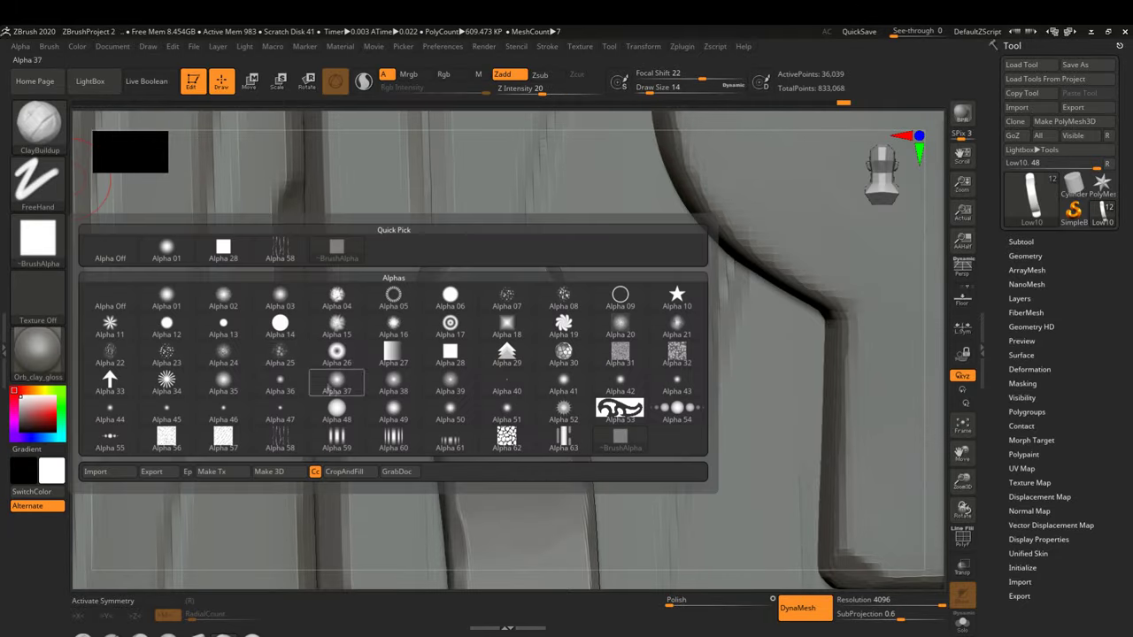
pyautogui.click(337, 381)
pyautogui.click(37, 239)
pyautogui.click(266, 340)
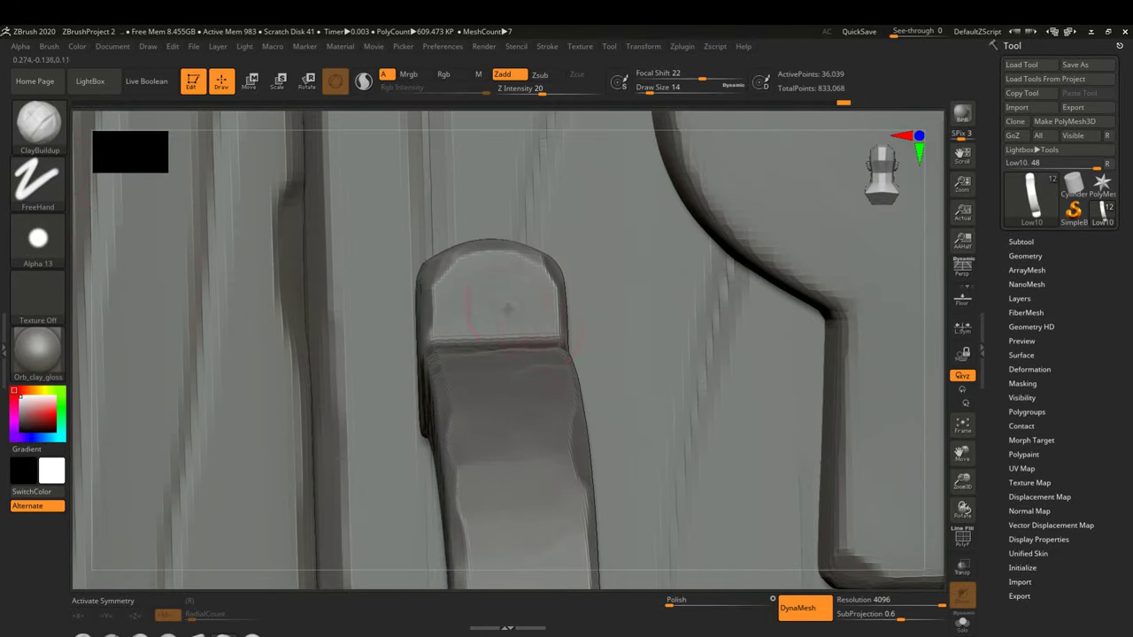
# Step: Dab round rivets onto the Low9 and Low10 handle ends, then solo the Low4 top plate
pyautogui.keyDown('alt'); pyautogui.click(497, 297); pyautogui.keyUp('alt')
pyautogui.moveTo(487, 301); pyautogui.dragTo(469, 416, button='right')
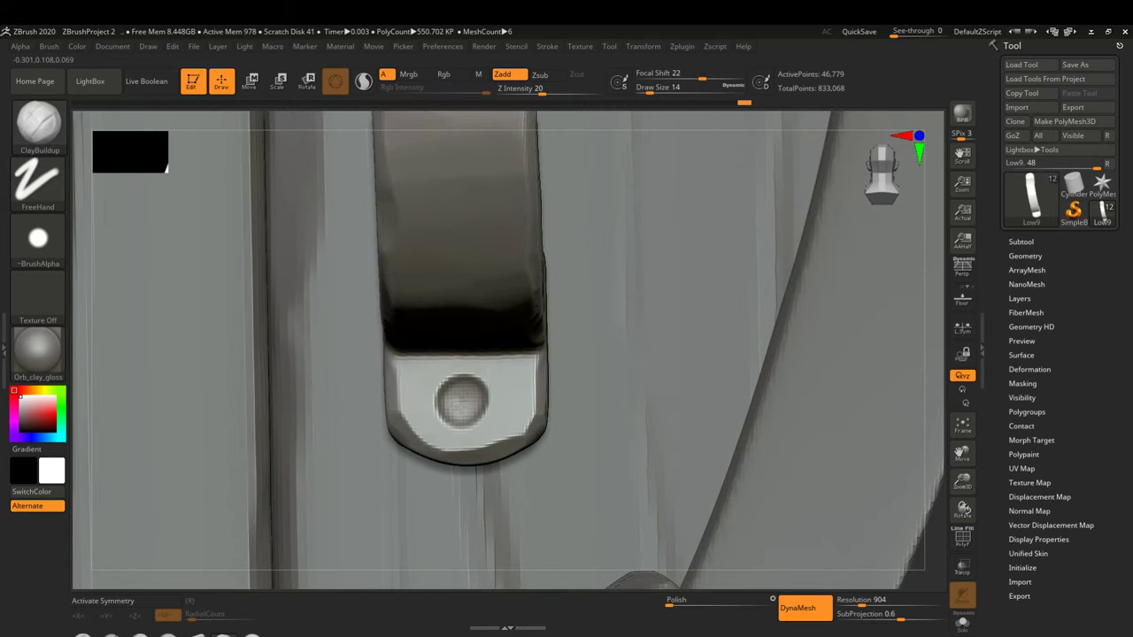
pyautogui.keyDown('alt'); pyautogui.click(460, 402); pyautogui.keyUp('alt')
pyautogui.moveTo(460, 403)
pyautogui.mouseDown(button='right')
pyautogui.moveTo(575, 500)
pyautogui.moveTo(482, 284)
pyautogui.moveTo(509, 410)
pyautogui.mouseUp(button='right')
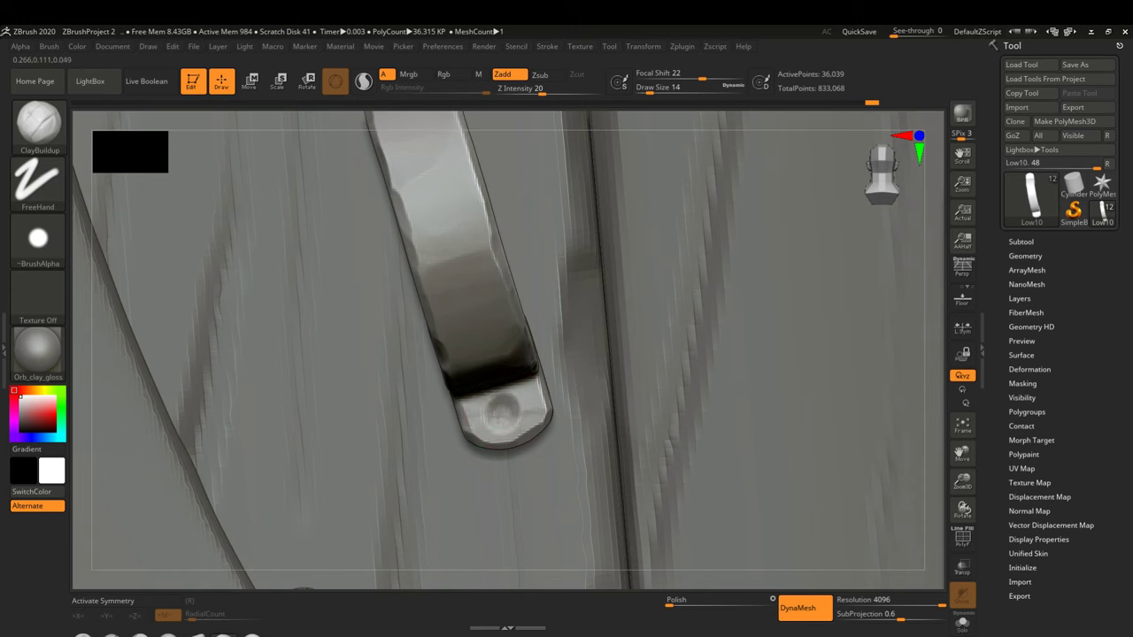
pyautogui.moveTo(509, 410); pyautogui.dragTo(497, 409, button='right')
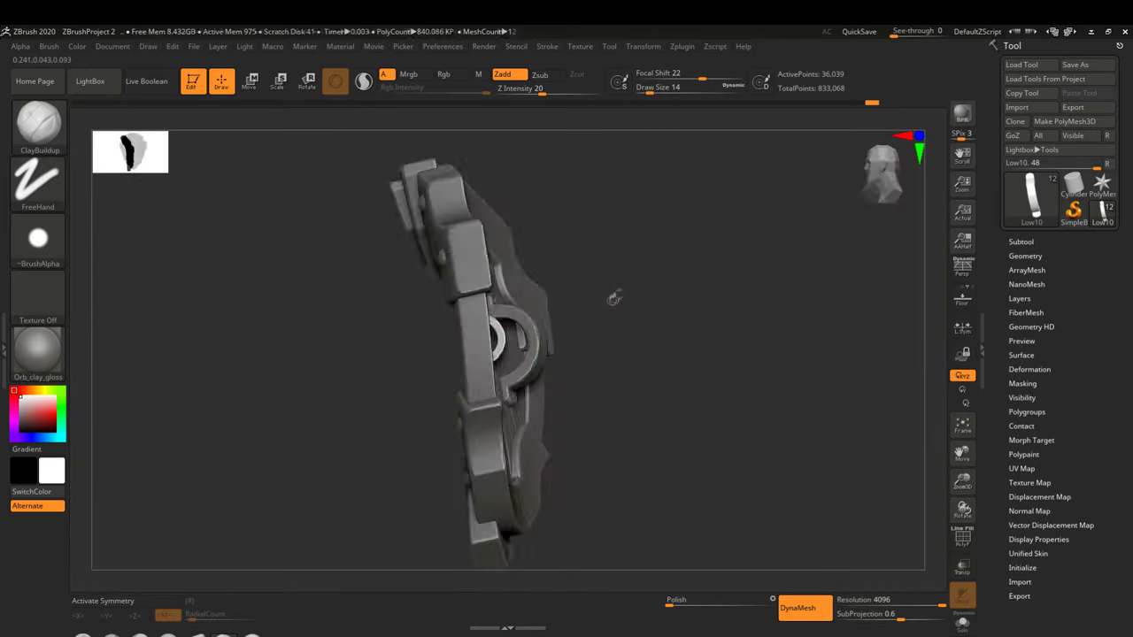
pyautogui.keyDown('alt'); pyautogui.click(505, 203); pyautogui.keyUp('alt')
pyautogui.click(962, 622)
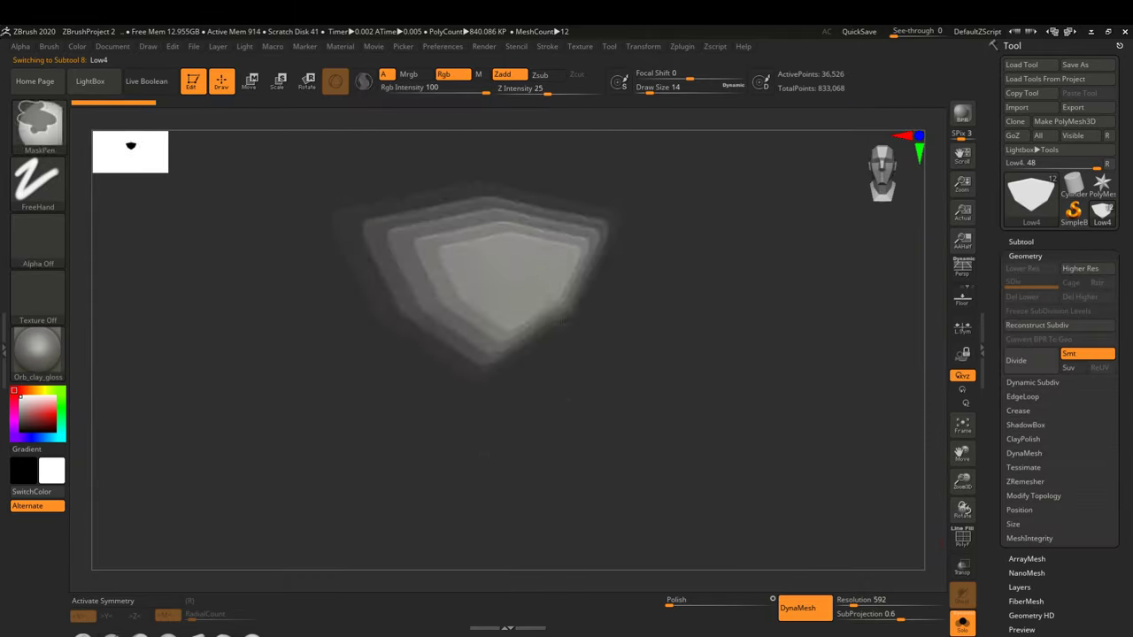
# Step: Rotate and zoom around the soloed Low4 top plate to inspect its thick side edge
pyautogui.moveTo(929, 372); pyautogui.dragTo(296, 580)
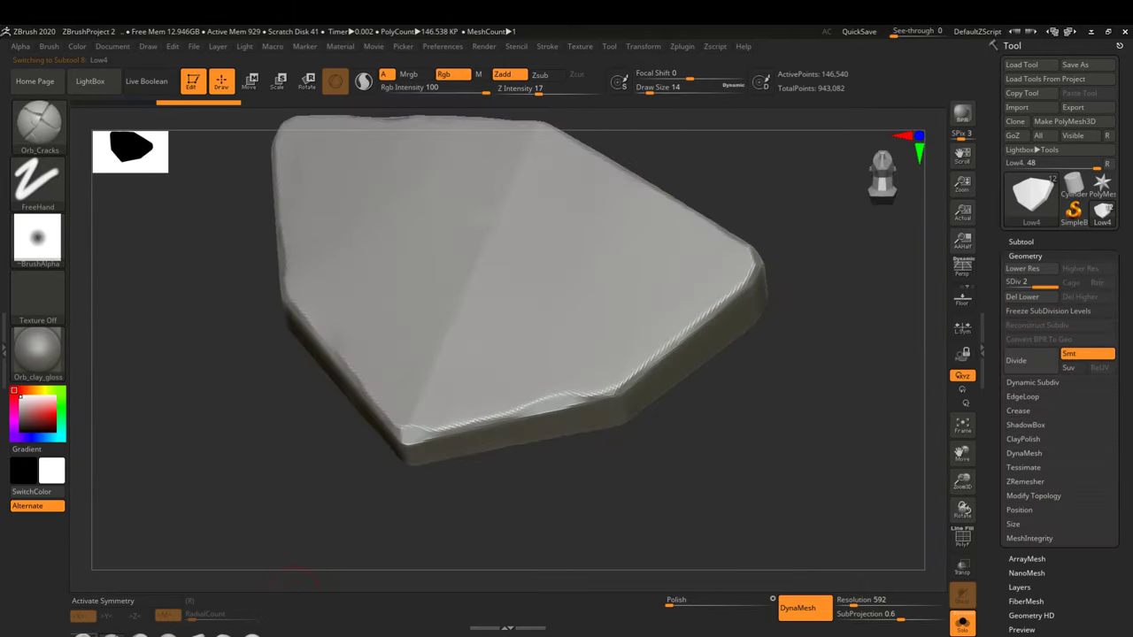
pyautogui.scroll(2, 497, 403)
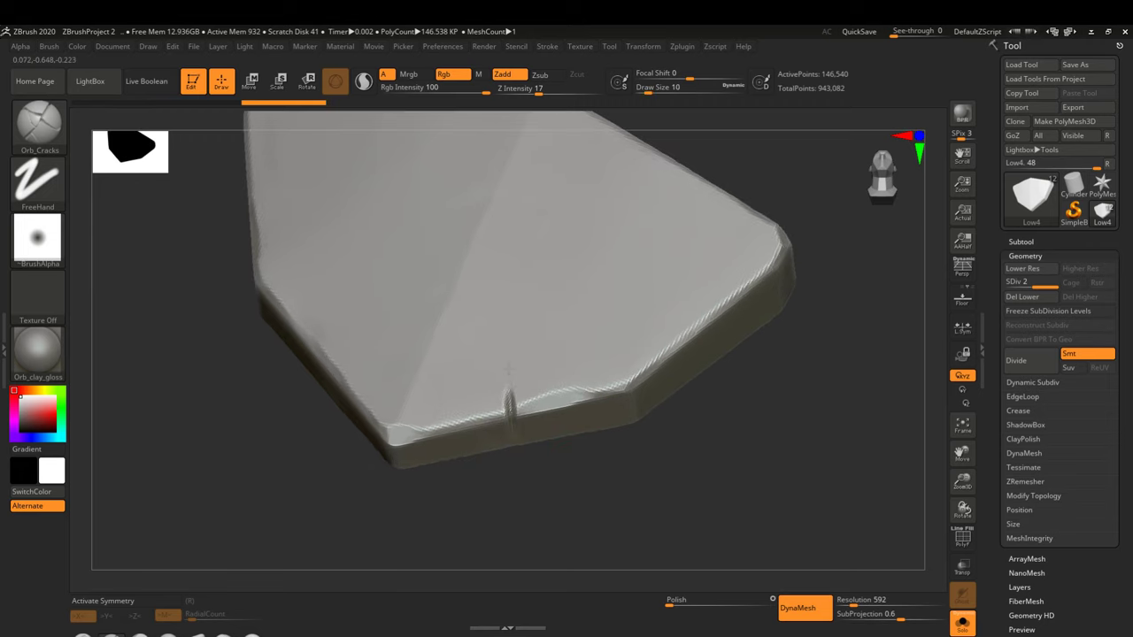
pyautogui.scroll(-3, 501, 394)
pyautogui.moveTo(500, 394); pyautogui.dragTo(548, 354, button='right')
pyautogui.scroll(4, 501, 390)
pyautogui.moveTo(500, 389); pyautogui.dragTo(493, 454, button='right')
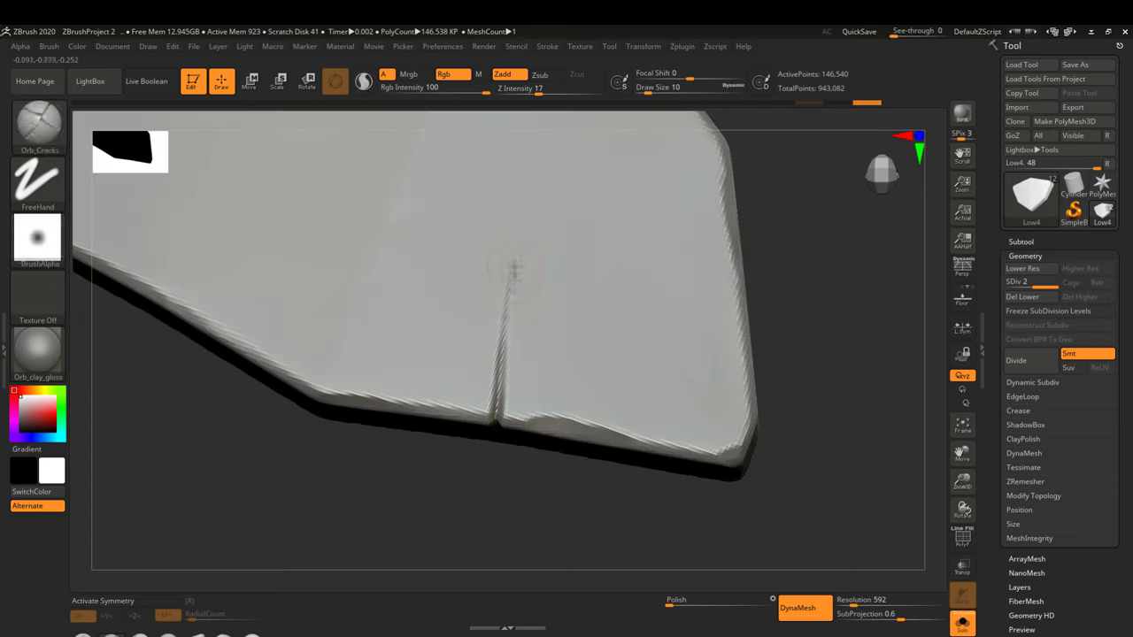
pyautogui.moveTo(497, 416)
pyautogui.mouseDown(button='right')
pyautogui.moveTo(502, 438)
pyautogui.moveTo(529, 435)
pyautogui.moveTo(526, 475)
pyautogui.mouseUp(button='right')
pyautogui.scroll(-3, 497, 416)
pyautogui.scroll(4, 497, 416)
pyautogui.moveTo(557, 329)
pyautogui.mouseDown(button='right')
pyautogui.moveTo(540, 389)
pyautogui.moveTo(567, 354)
pyautogui.mouseUp(button='right')
pyautogui.scroll(-3, 540, 389)
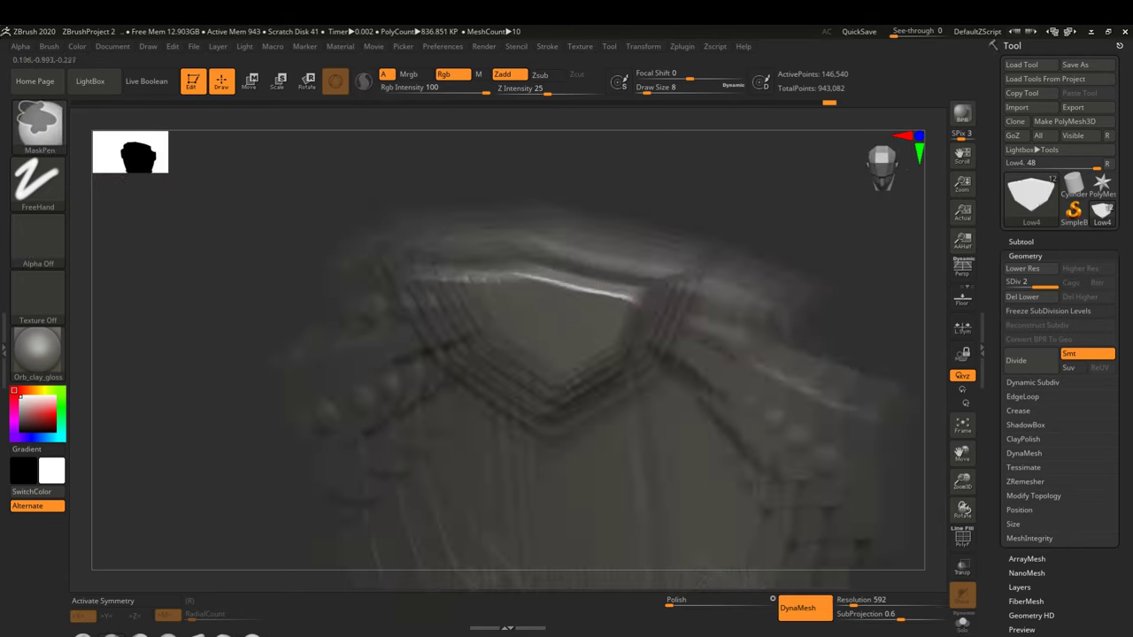
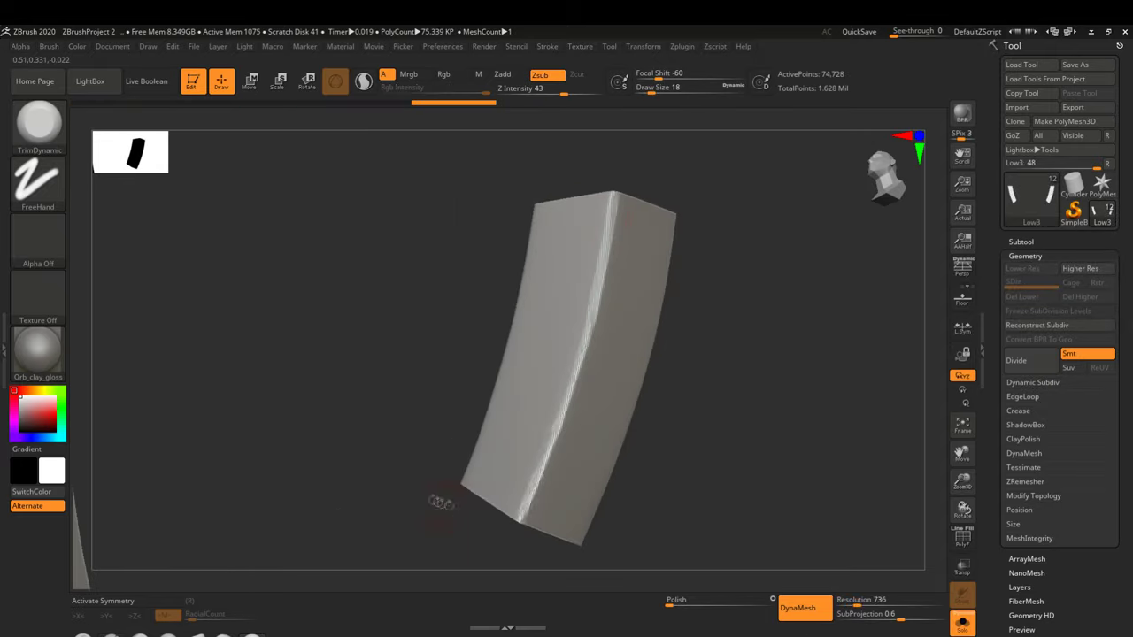
# Step: Orbit around the remaining plank pieces and shrink the Orb_Rock_Detail brush Draw Size to 27
pyautogui.moveTo(441, 502); pyautogui.dragTo(478, 505)
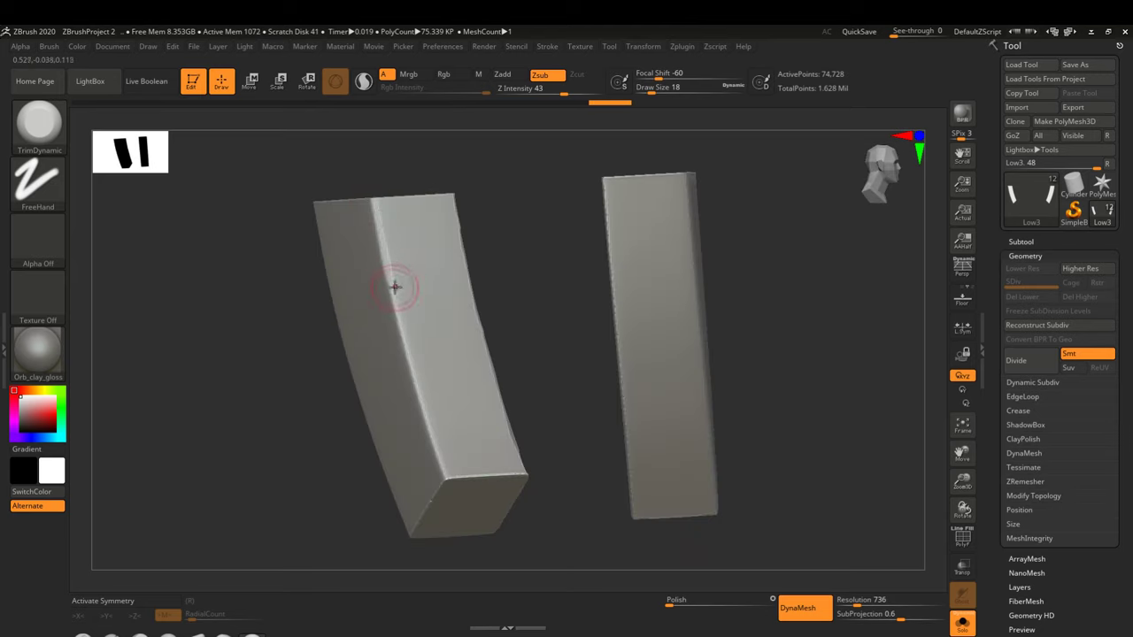
pyautogui.moveTo(500, 335); pyautogui.dragTo(700, 186)
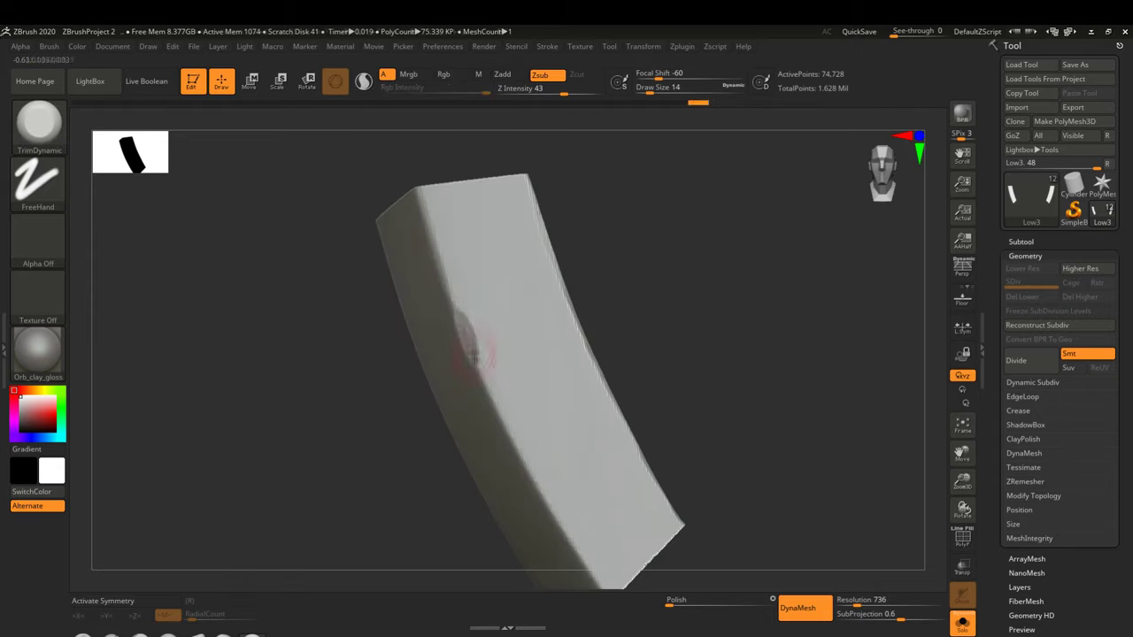
pyautogui.moveTo(553, 504); pyautogui.dragTo(604, 346)
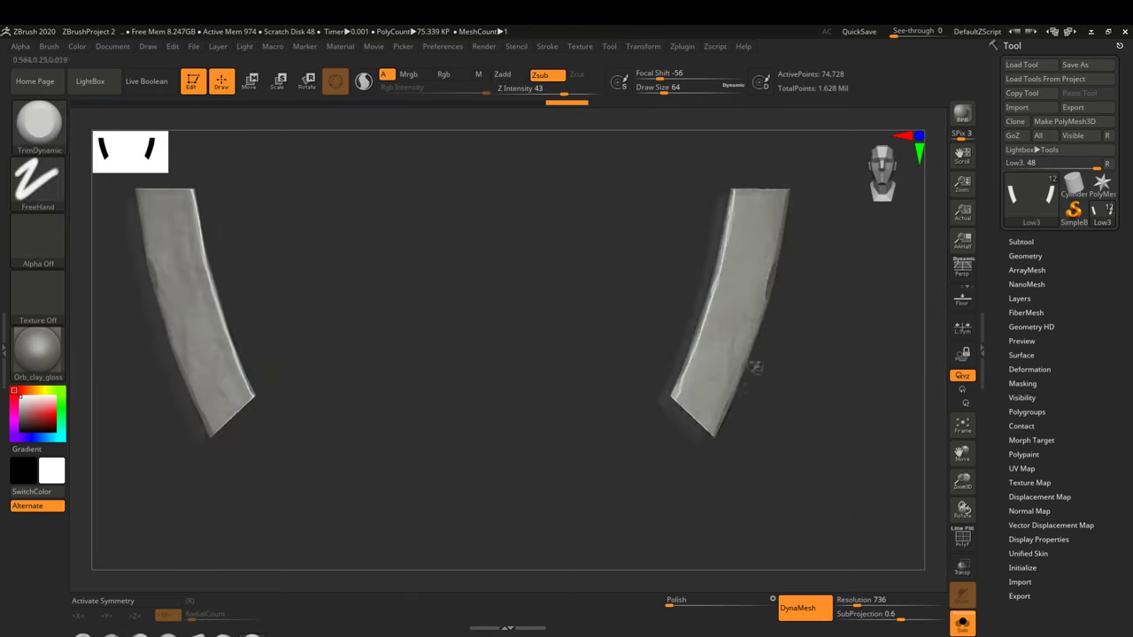
pyautogui.moveTo(660, 89); pyautogui.dragTo(657, 91)
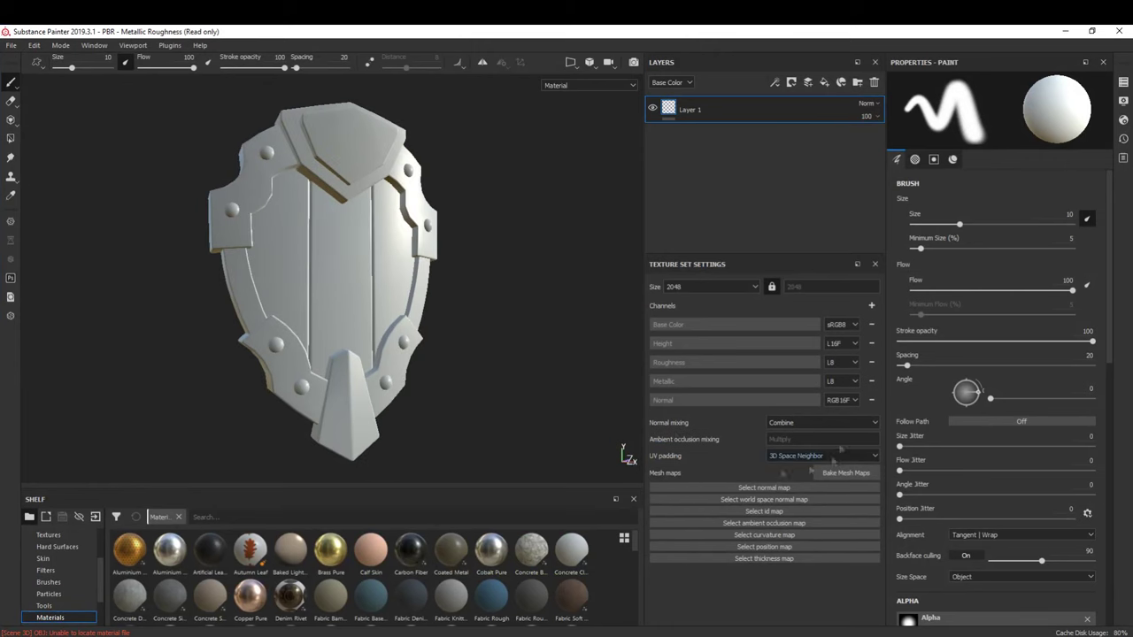
# Step: Bake mesh maps without ID and ambient occlusion, then give the fill layer a dark red base colour
pyautogui.click(847, 472)
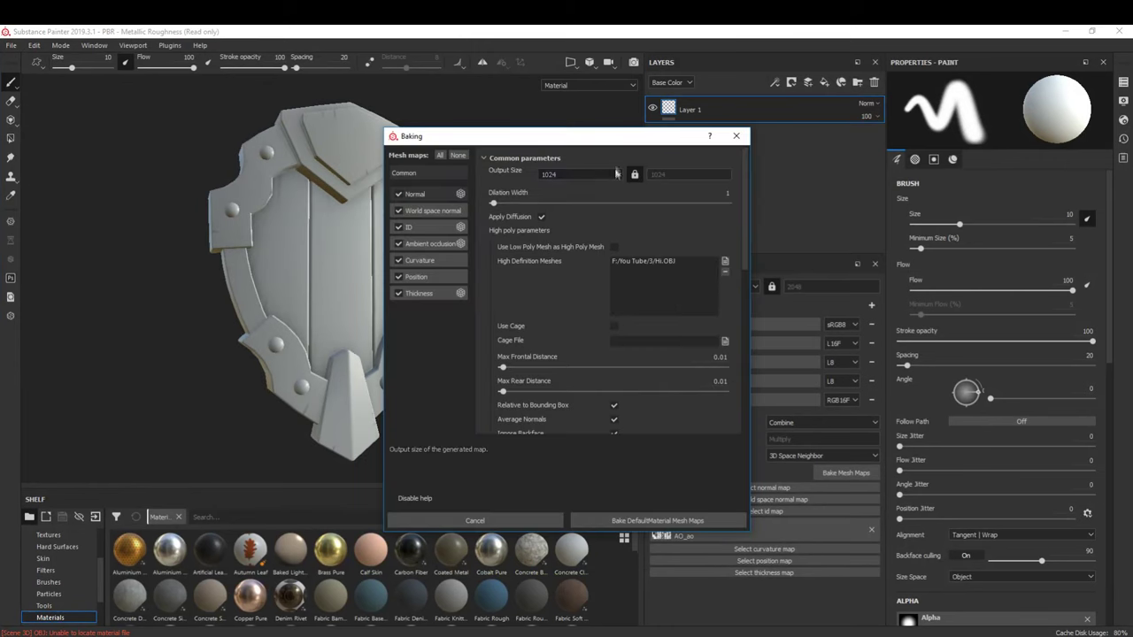
pyautogui.click(425, 226)
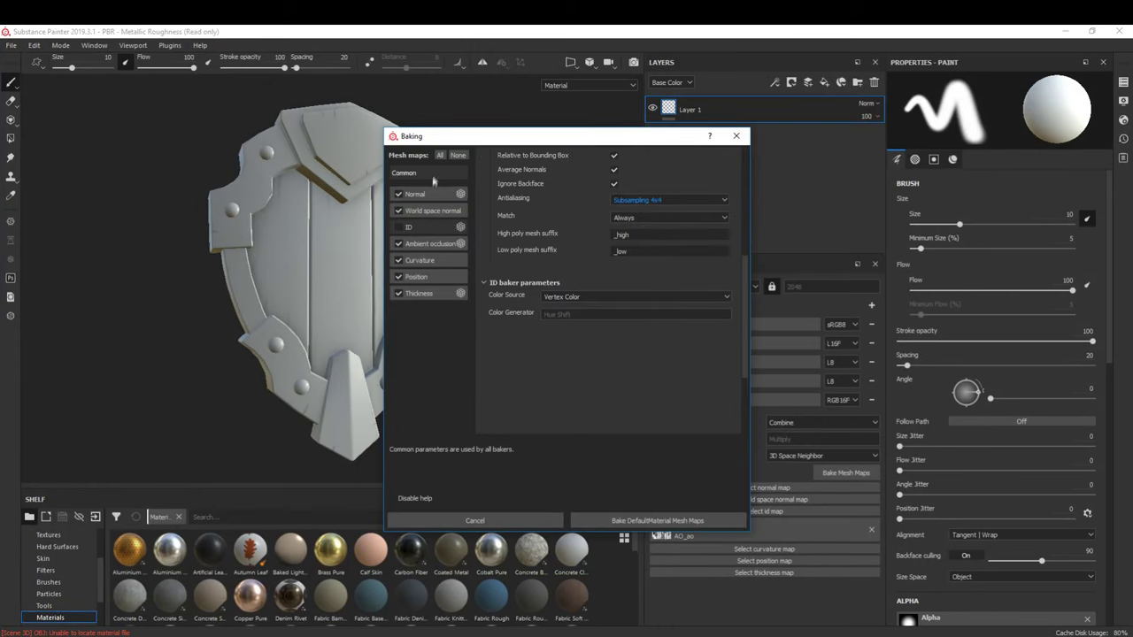
pyautogui.scroll(-5, 599, 223)
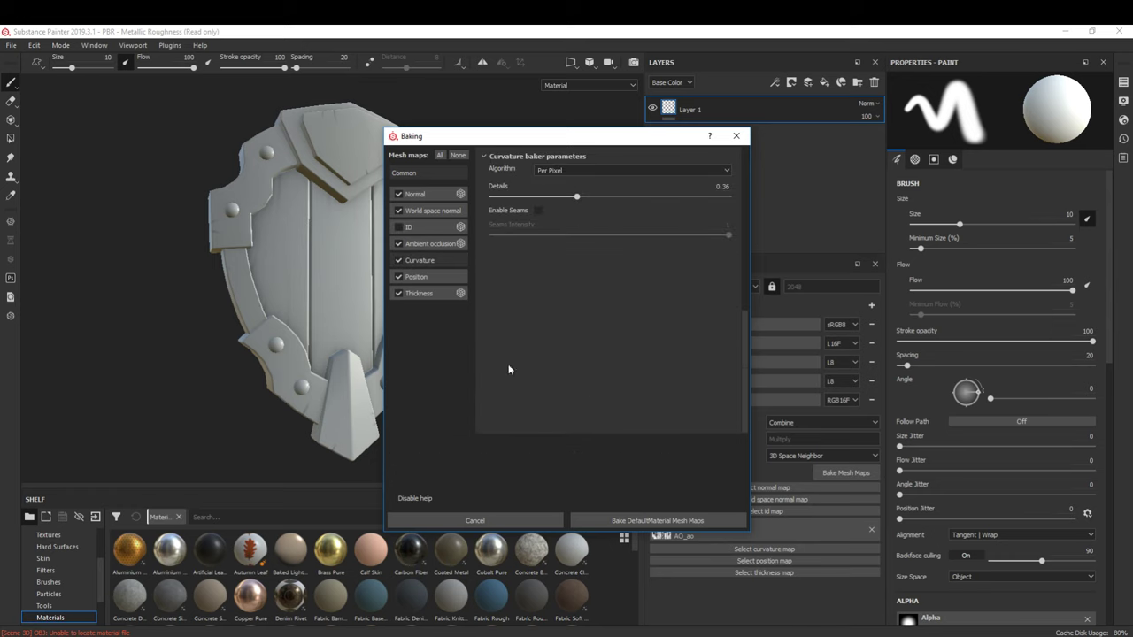
pyautogui.click(397, 244)
pyautogui.click(657, 520)
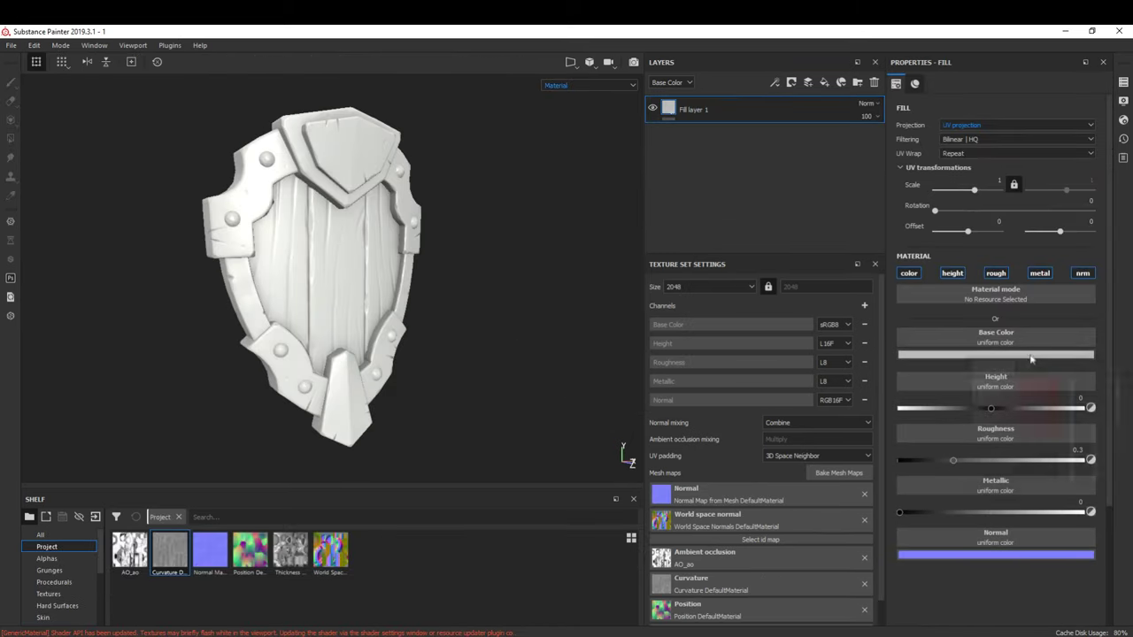
pyautogui.click(1030, 355)
pyautogui.click(1048, 433)
# Step: Make the base fill orange-brown, Metallic 0, with higher roughness for matte wood
pyautogui.moveTo(1074, 479); pyautogui.dragTo(1074, 474)
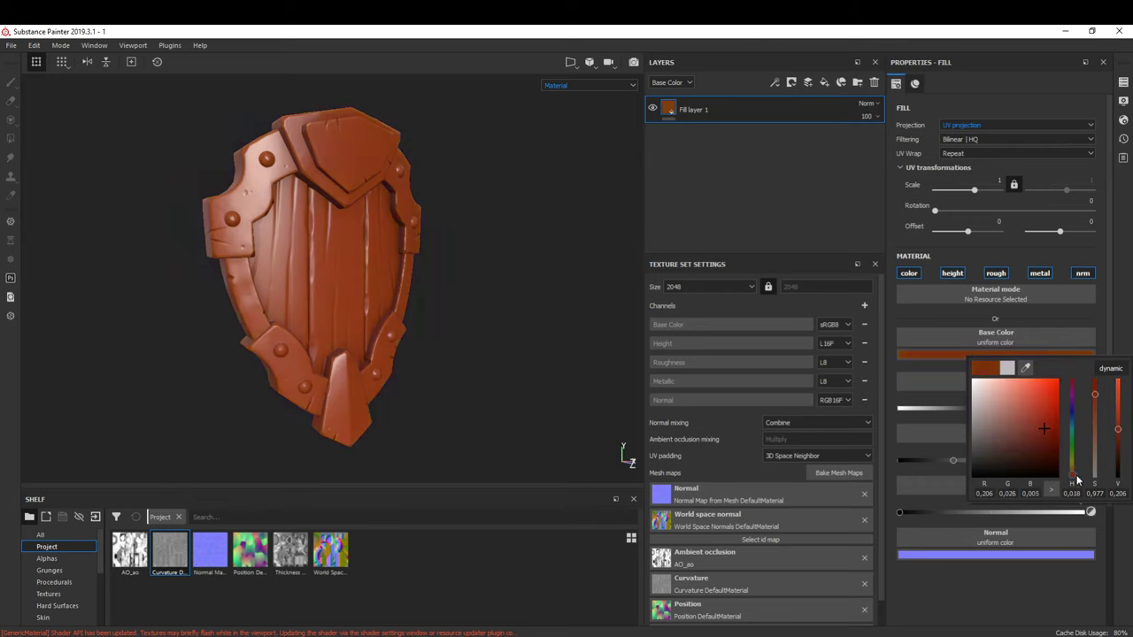
pyautogui.moveTo(1001, 514); pyautogui.dragTo(899, 512)
pyautogui.moveTo(954, 460); pyautogui.dragTo(1016, 462)
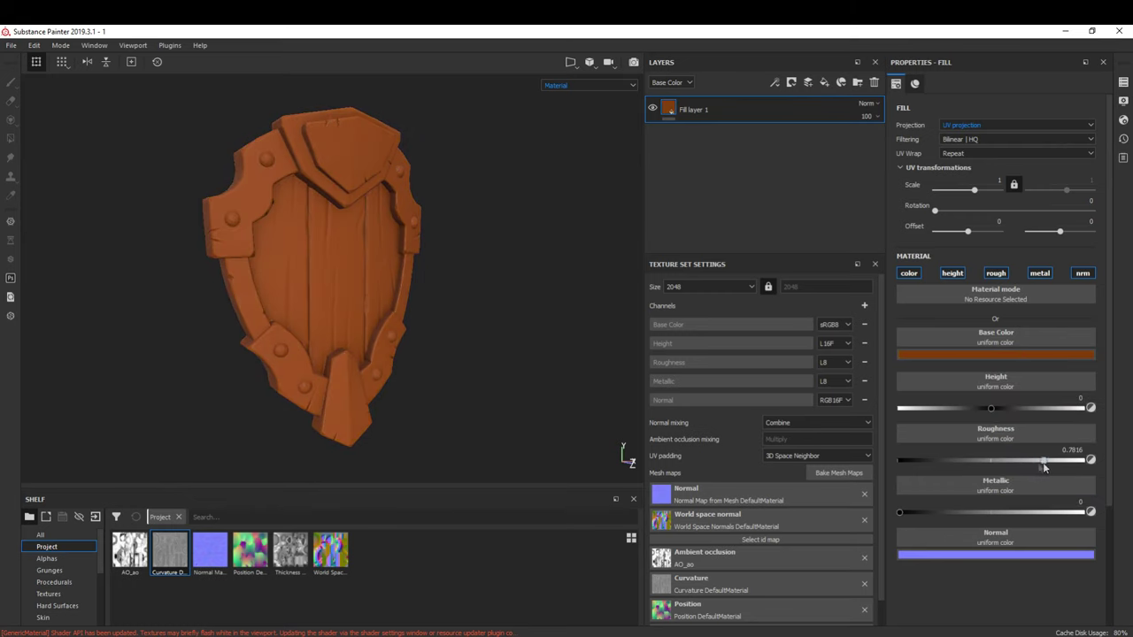
# Step: Duplicate the orange fill and mask the copy with a curvature-driven Mask Editor at balance 0.55
pyautogui.hotkey('ctrl', 'd')
pyautogui.rightClick(769, 111)
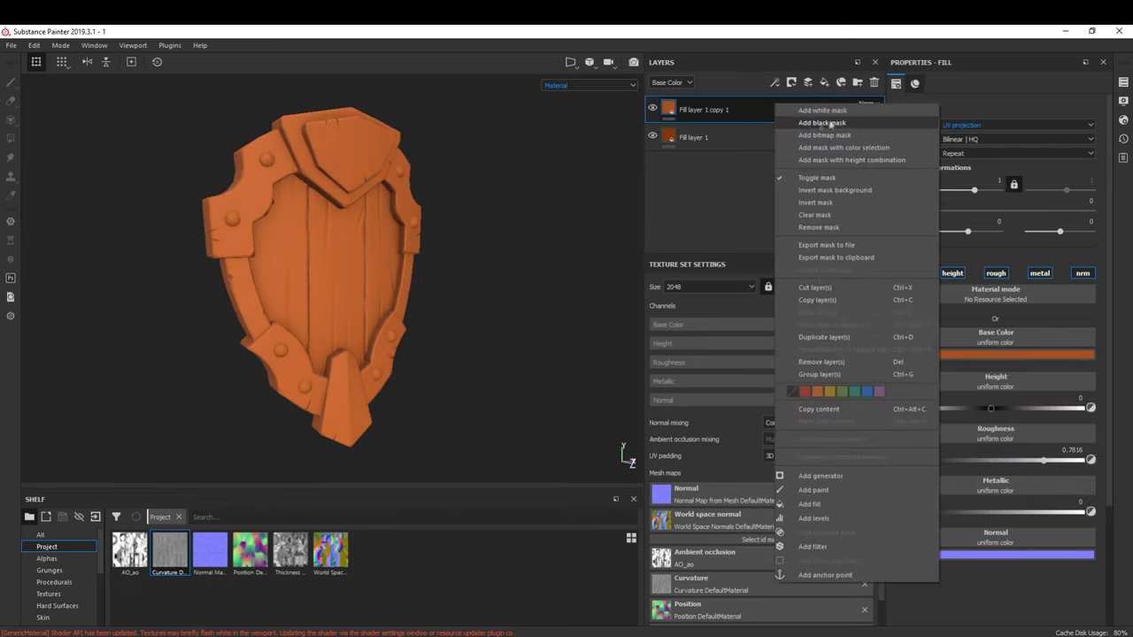
pyautogui.click(823, 118)
pyautogui.click(980, 116)
pyautogui.click(1013, 216)
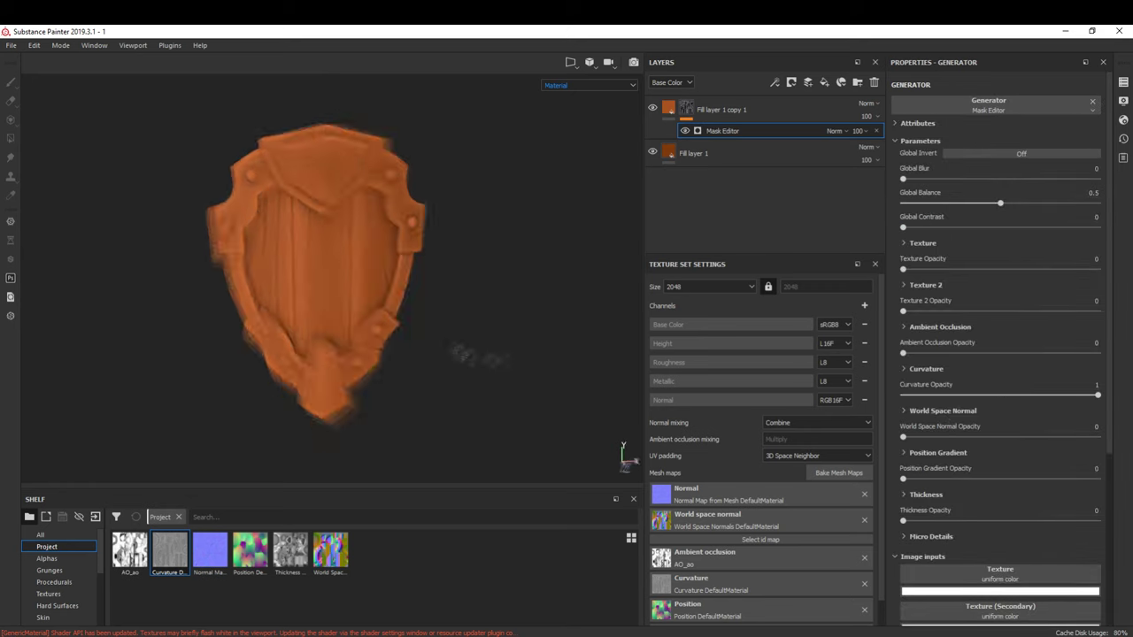
pyautogui.click(589, 85)
pyautogui.click(564, 118)
pyautogui.keyDown('alt'); pyautogui.moveTo(505, 324); pyautogui.dragTo(566, 292); pyautogui.keyUp('alt')
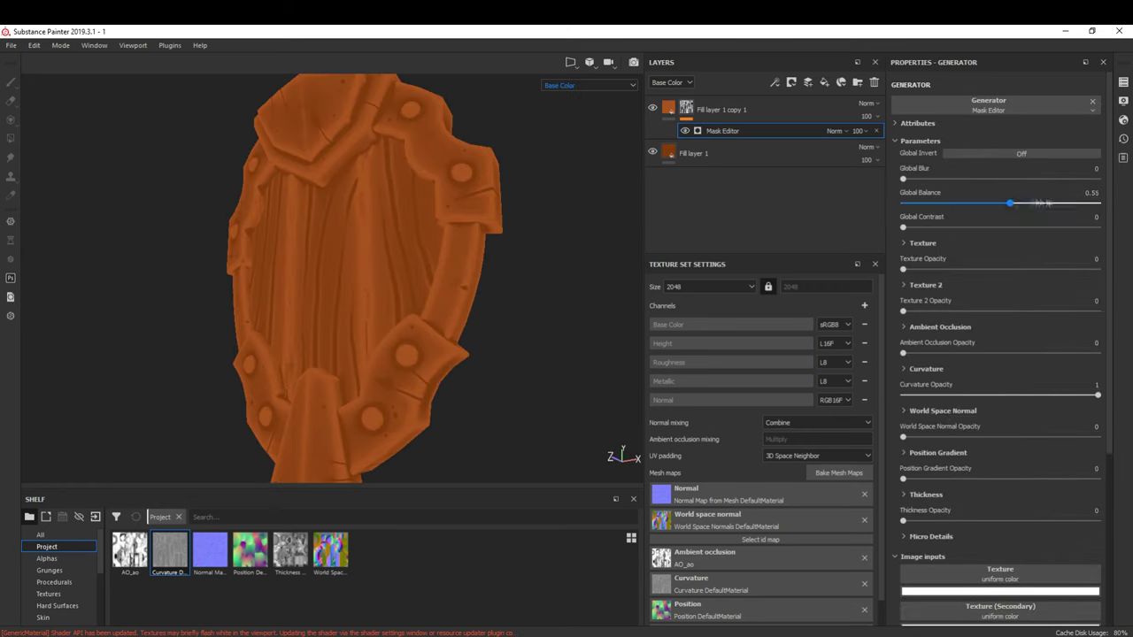
# Step: Colour the masked copy a lighter orange for the edges and add a new black-masked fill layer
pyautogui.click(708, 108)
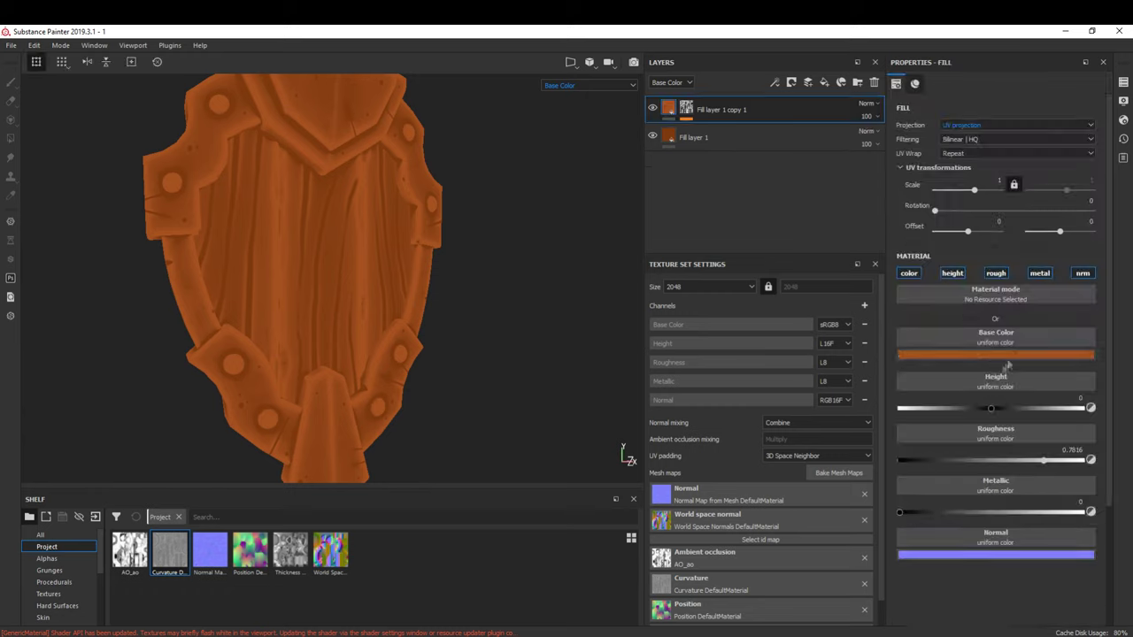
pyautogui.click(995, 354)
pyautogui.click(1040, 415)
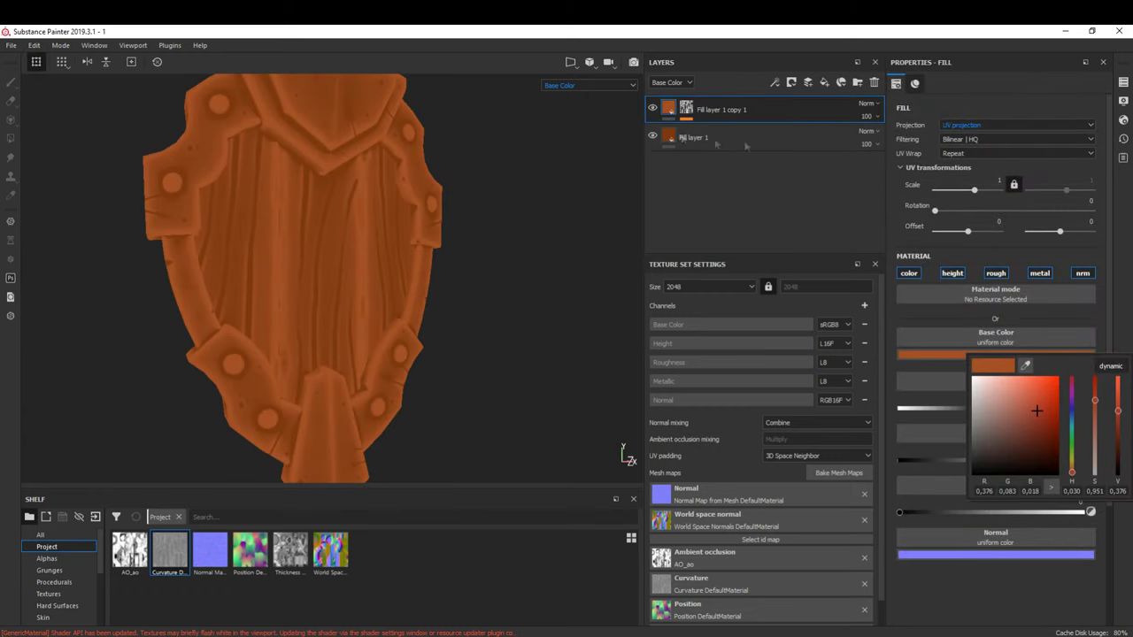
pyautogui.click(824, 82)
pyautogui.click(775, 83)
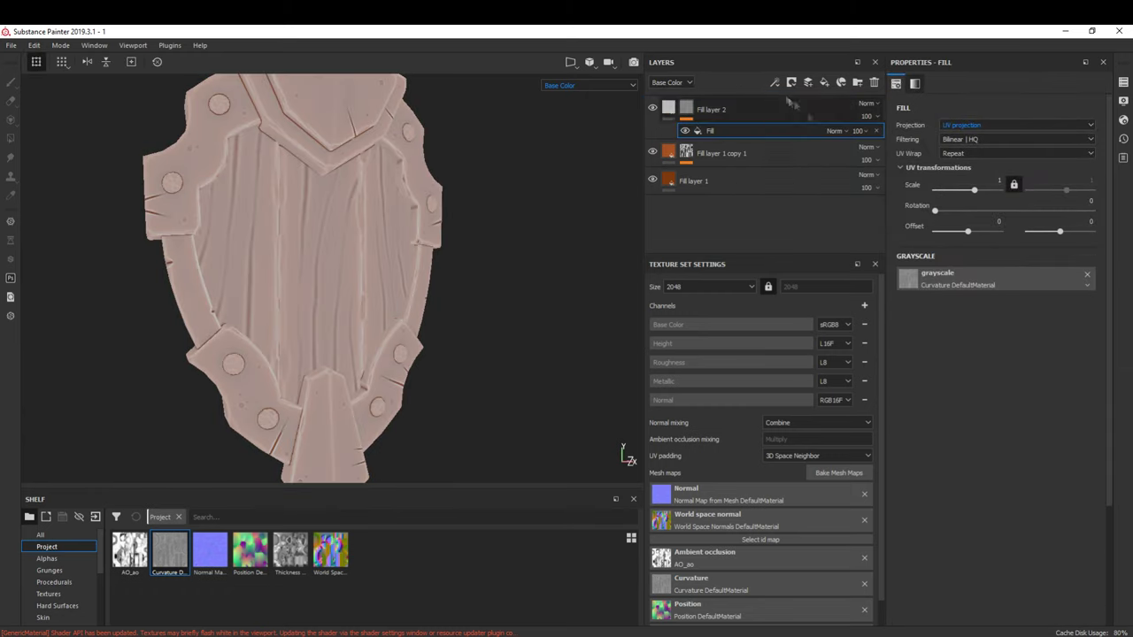
# Step: Tighten Fill layer 2's mask with Levels to the sharpest edges and set a pale highlight colour
pyautogui.click(807, 83)
pyautogui.click(797, 133)
pyautogui.moveTo(1062, 112)
pyautogui.mouseDown()
pyautogui.moveTo(1032, 112)
pyautogui.moveTo(1009, 129)
pyautogui.mouseUp()
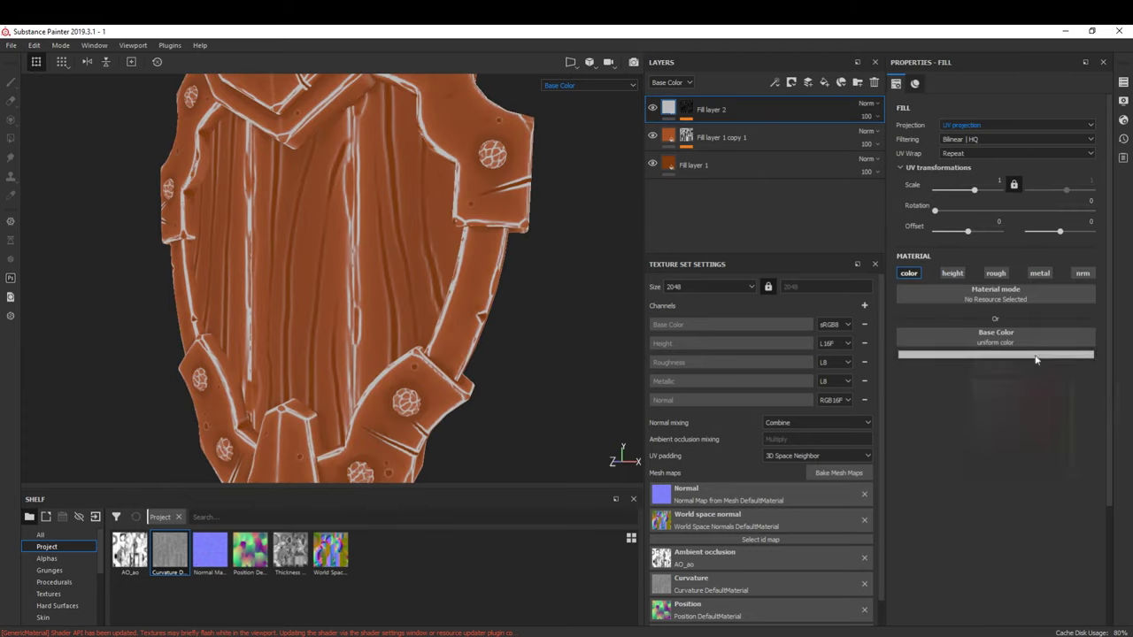
pyautogui.click(1036, 355)
pyautogui.click(1031, 404)
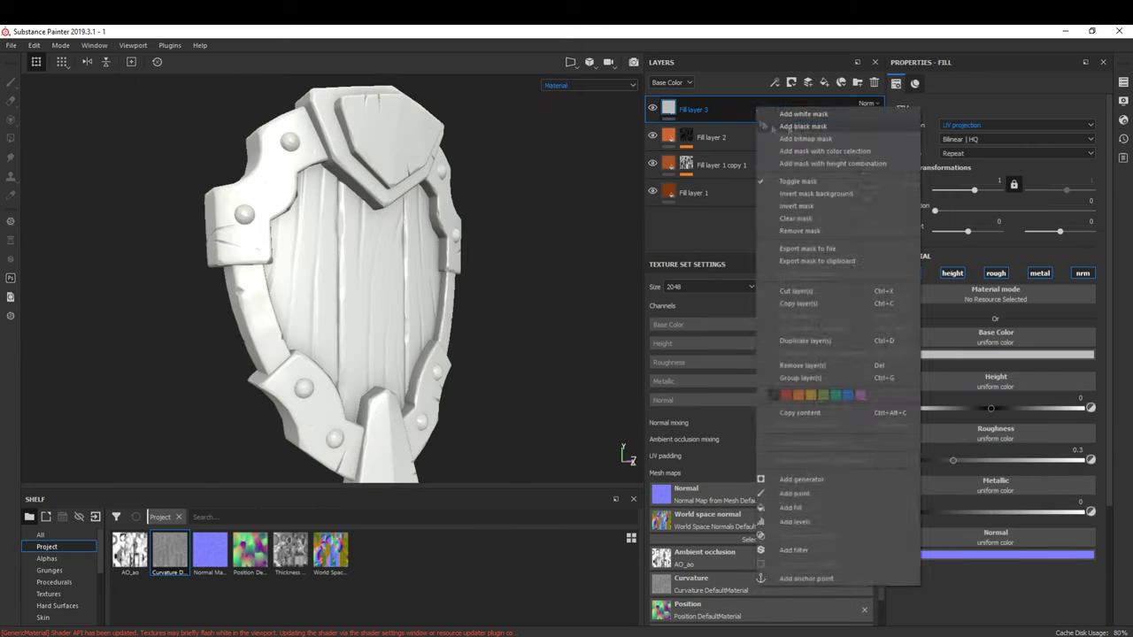
# Step: Increase Fill layer 3's dirt mask, colour it dark orange, and group all fill layers into Folder 1
pyautogui.moveTo(973, 190); pyautogui.dragTo(1022, 188)
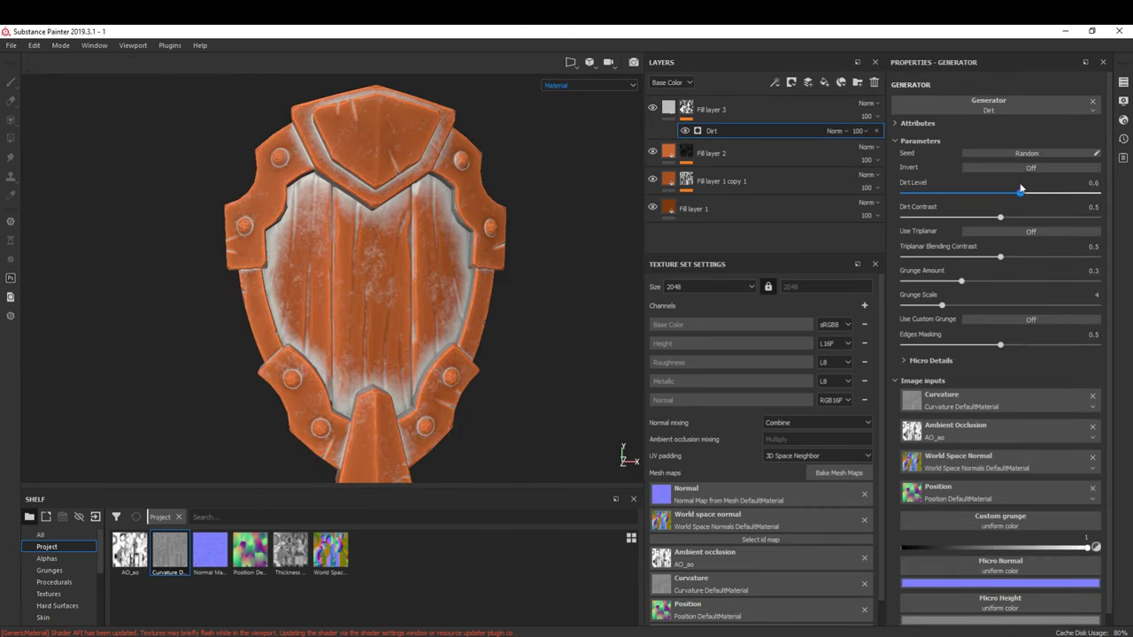
pyautogui.click(669, 107)
pyautogui.click(1027, 355)
pyautogui.click(1034, 395)
pyautogui.click(1038, 440)
pyautogui.keyDown('alt'); pyautogui.moveTo(425, 354); pyautogui.dragTo(513, 361); pyautogui.keyUp('alt')
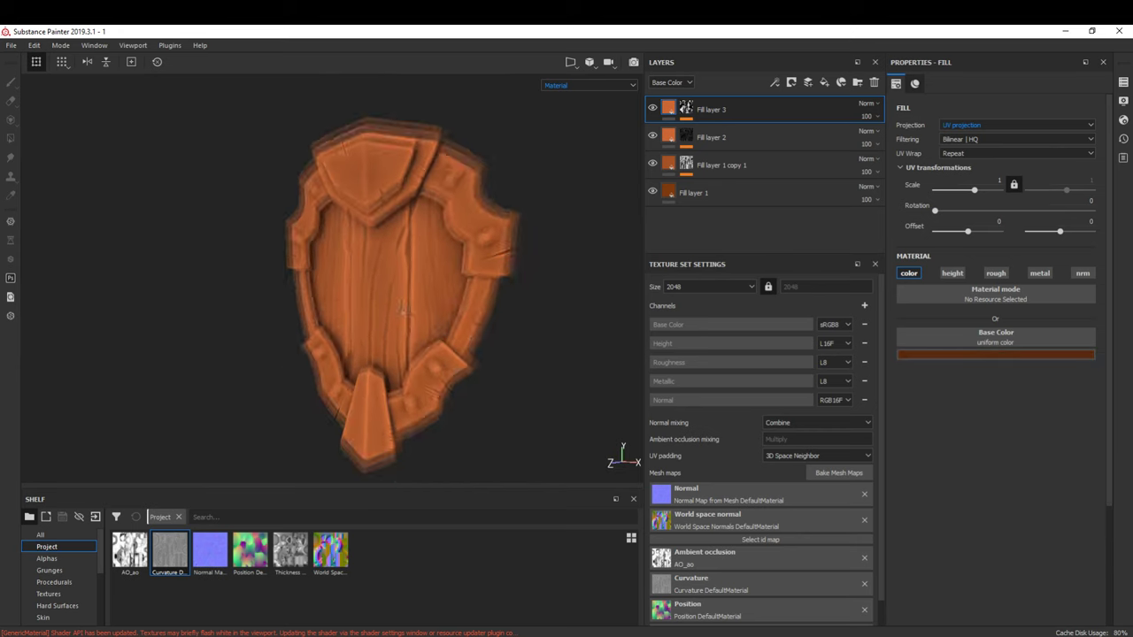
pyautogui.hotkey('ctrl', 'g')
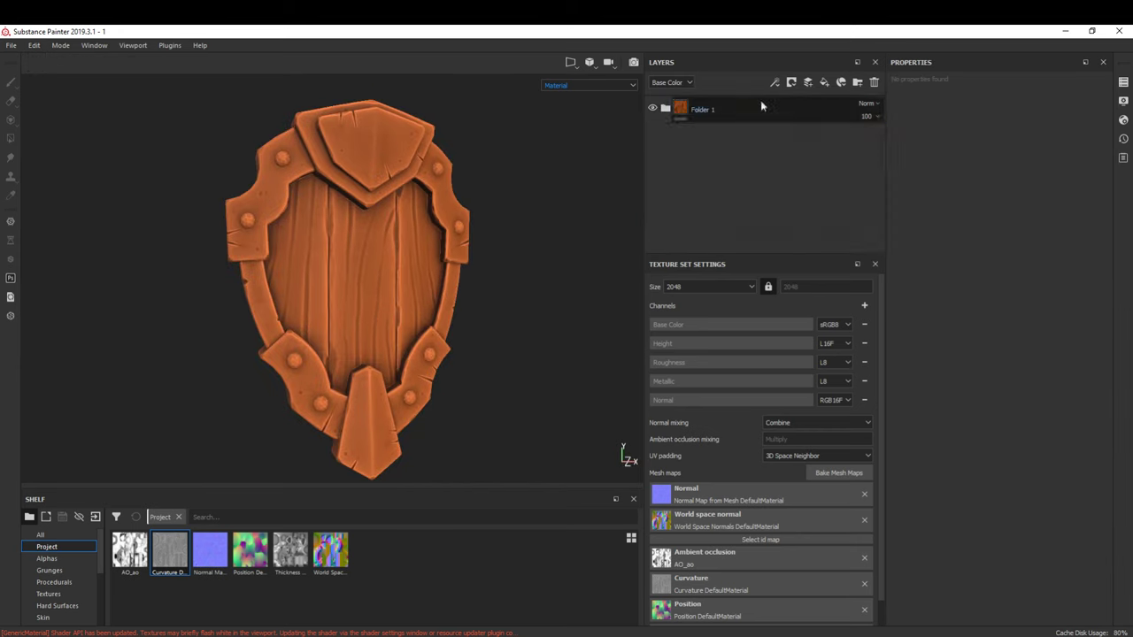
# Step: Mask Folder 1 and add a colour-only blue-grey fill layer above it
pyautogui.rightClick(761, 105)
pyautogui.click(796, 124)
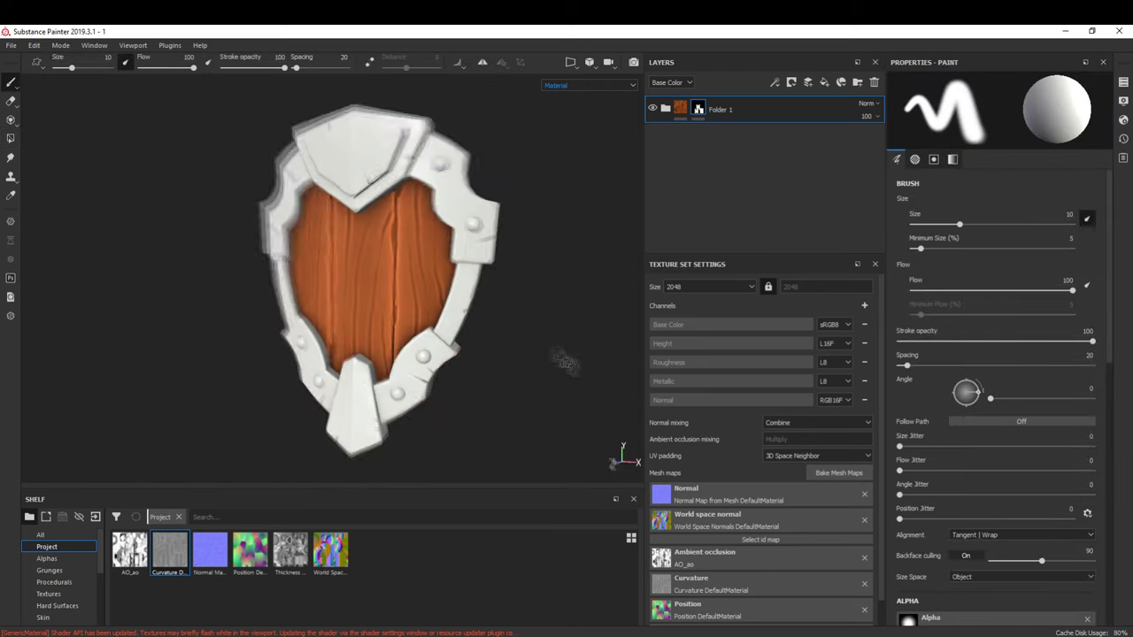
pyautogui.click(824, 82)
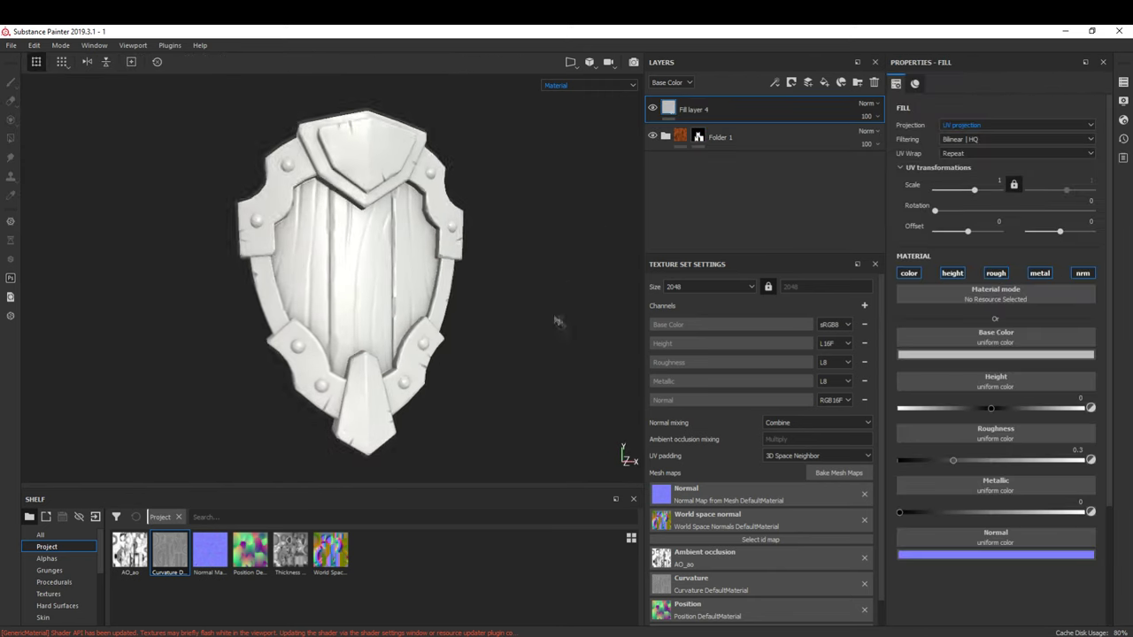
pyautogui.click(952, 272)
pyautogui.click(1001, 355)
pyautogui.click(986, 440)
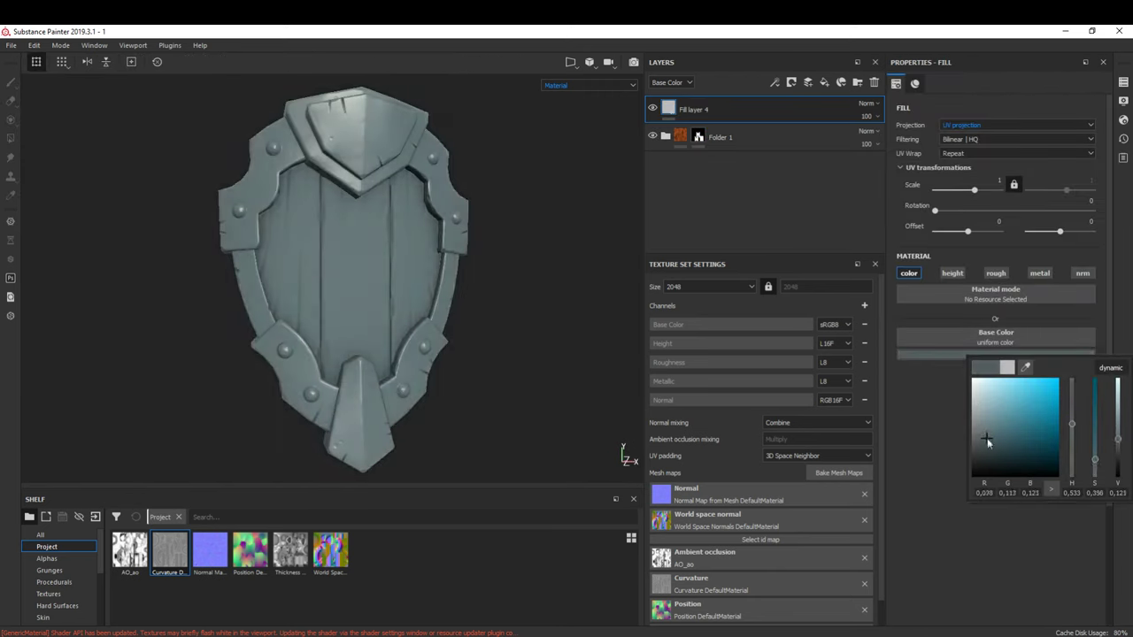
pyautogui.press('c')
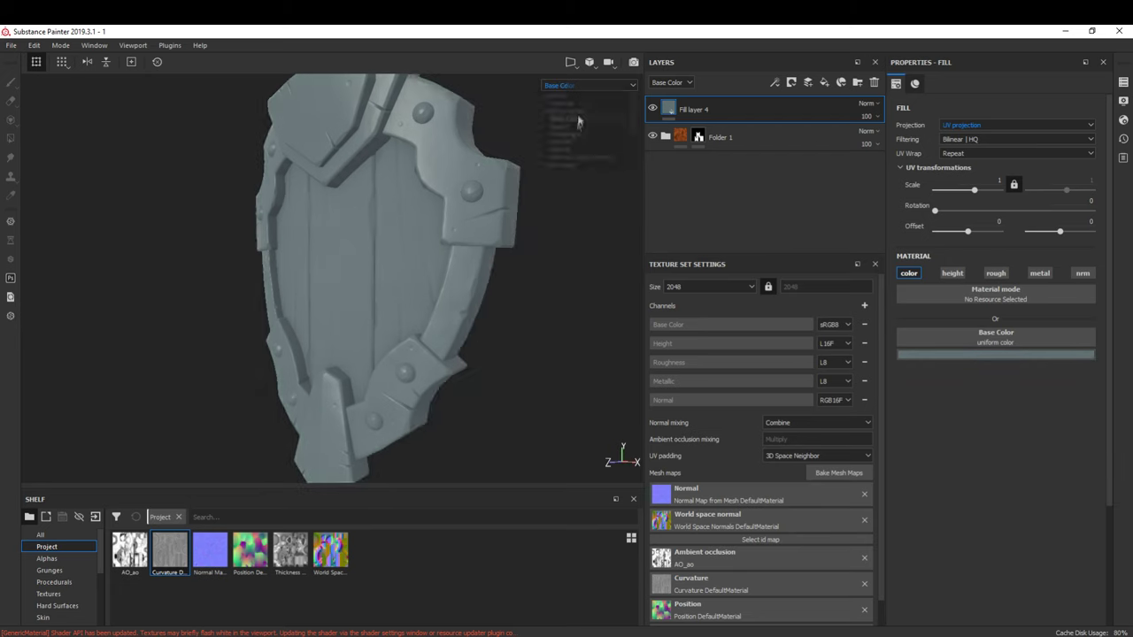
# Step: Duplicate the blue-grey layer with a black Mask Editor mask at Curvature Opacity 0.92, then add Fill layer 5
pyautogui.hotkey('ctrl', 'd')
pyautogui.click(996, 355)
pyautogui.rightClick(762, 109)
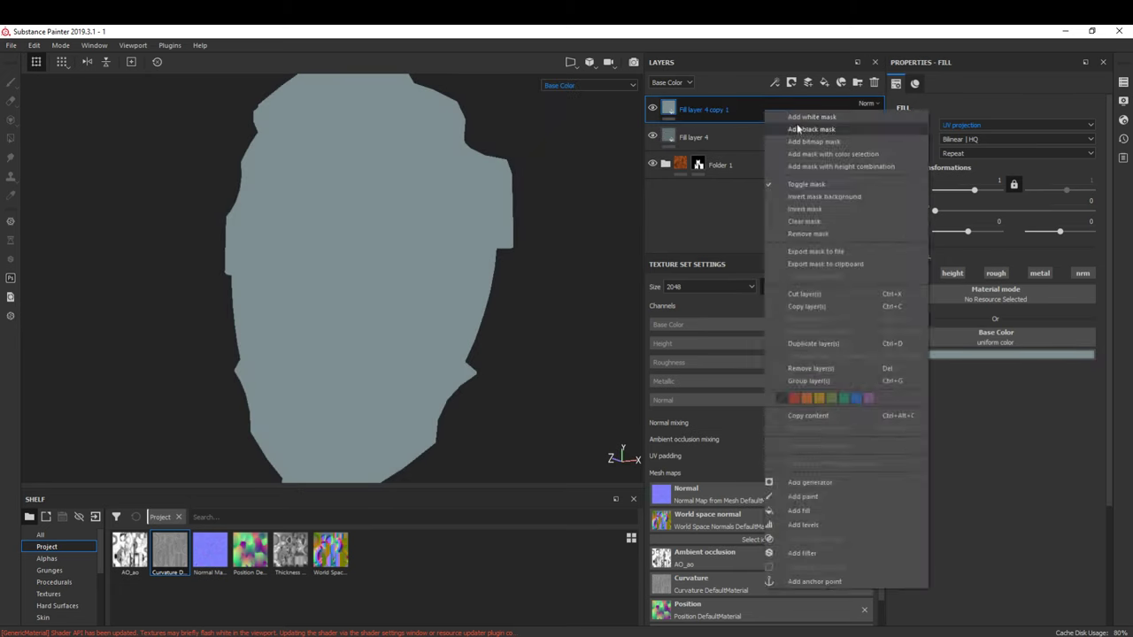
pyautogui.click(788, 177)
pyautogui.click(990, 246)
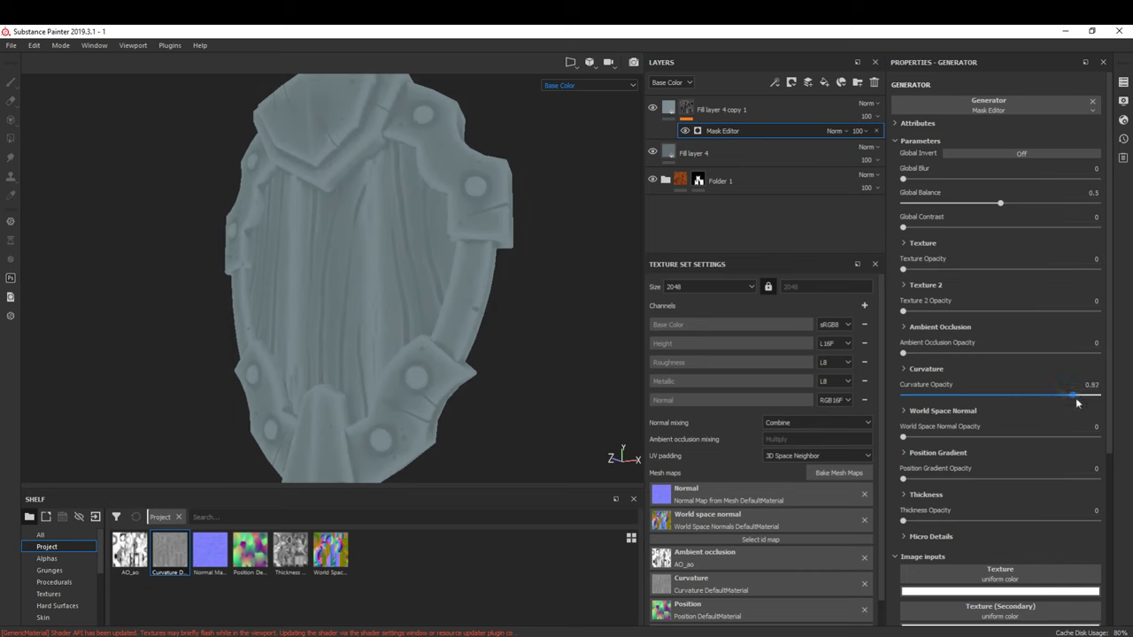
pyautogui.moveTo(572, 380)
pyautogui.keyDown('alt'); pyautogui.mouseDown()
pyautogui.moveTo(531, 263)
pyautogui.moveTo(673, 177)
pyautogui.mouseUp(); pyautogui.keyUp('alt')
pyautogui.press('1')
pyautogui.click(827, 82)
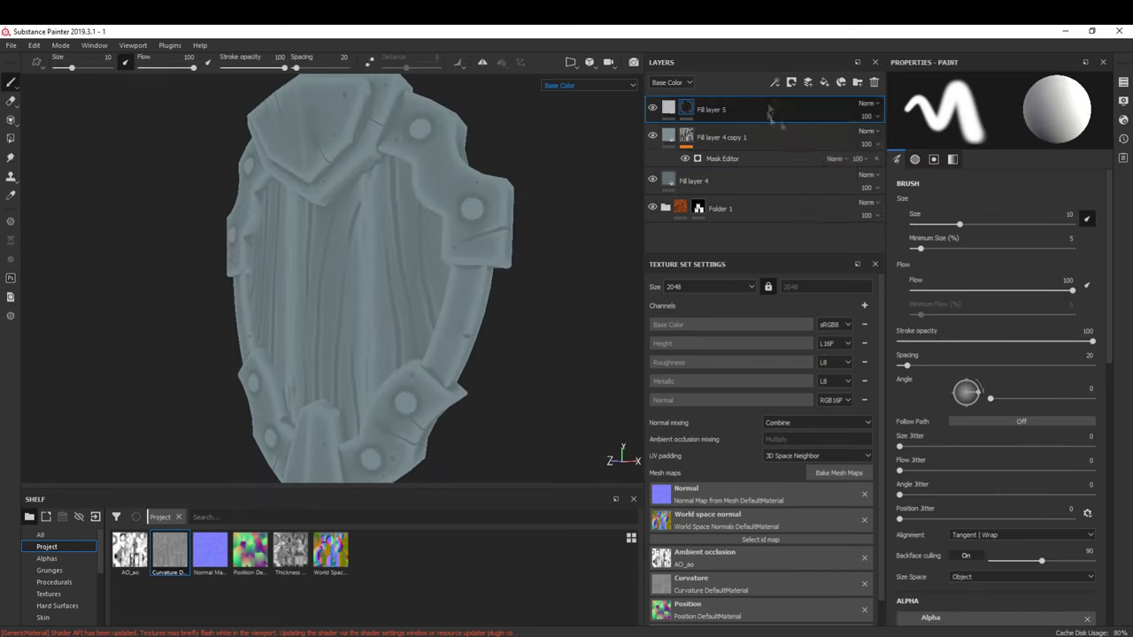
# Step: Mask the fill layer by Curvature with tightened Levels and colour it pale cyan for edge highlights
pyautogui.moveTo(968, 283); pyautogui.dragTo(967, 283)
pyautogui.click(775, 82)
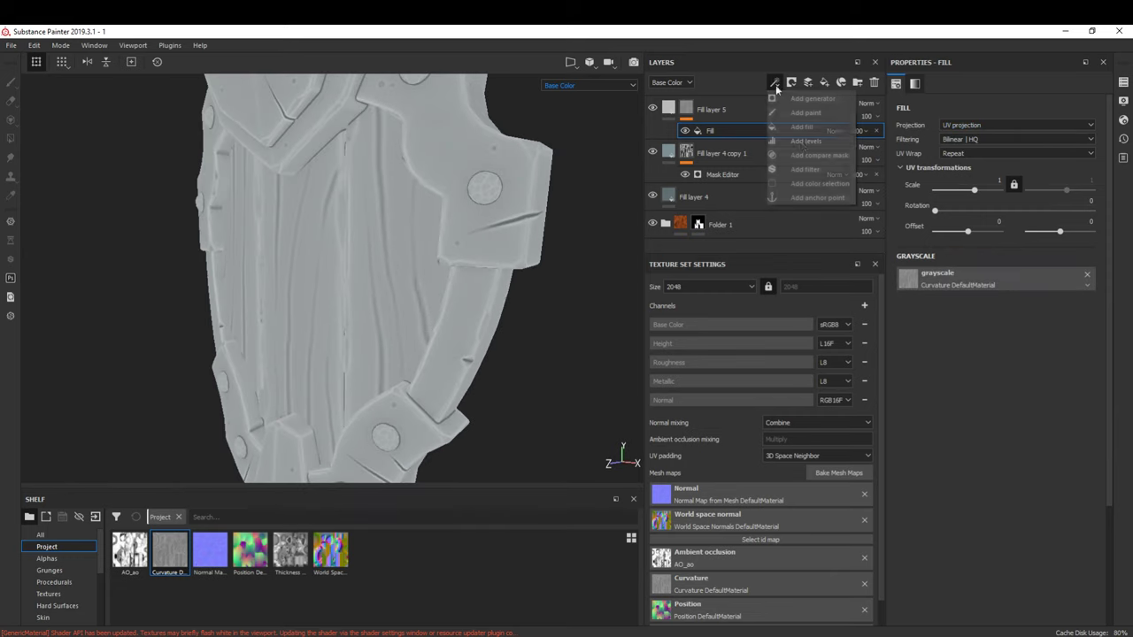
pyautogui.click(801, 147)
pyautogui.moveTo(979, 117); pyautogui.dragTo(1014, 115)
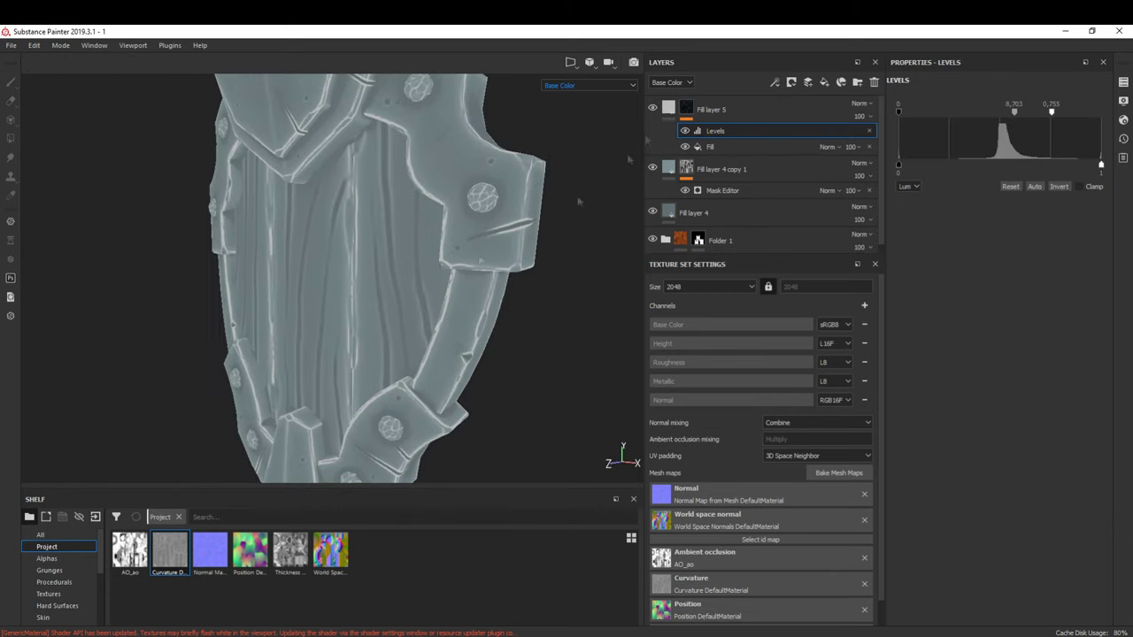
pyautogui.click(669, 107)
pyautogui.click(996, 354)
pyautogui.click(915, 422)
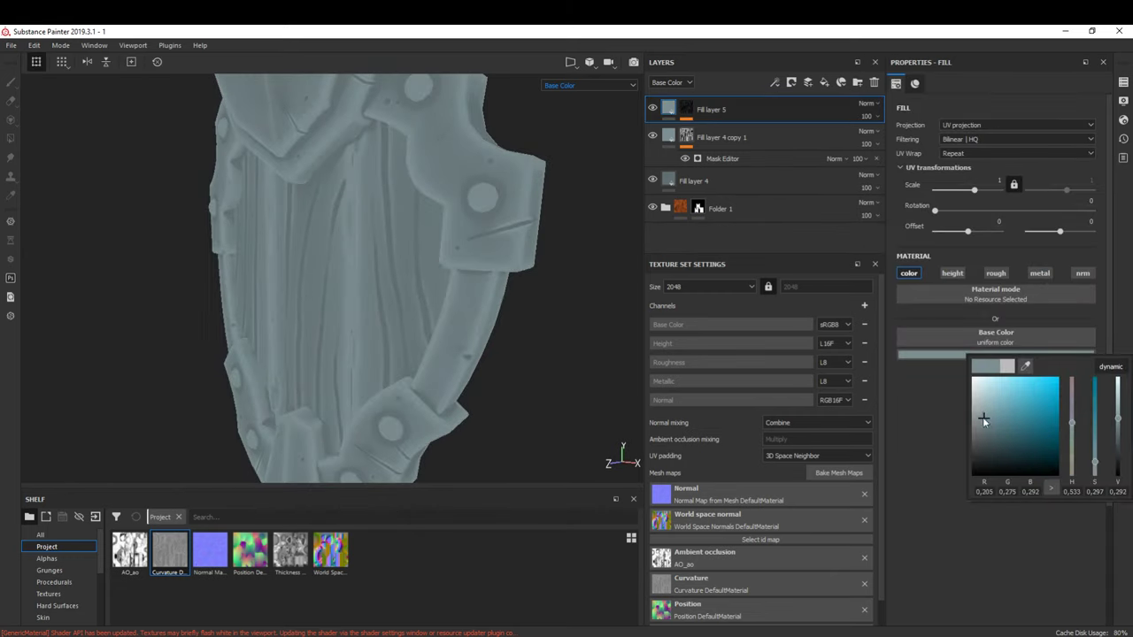
pyautogui.click(557, 401)
pyautogui.keyDown('alt'); pyautogui.moveTo(558, 401); pyautogui.dragTo(495, 389); pyautogui.keyUp('alt')
# Step: Add a metal fill layer with metallic 0.6266 and raised roughness
pyautogui.click(825, 83)
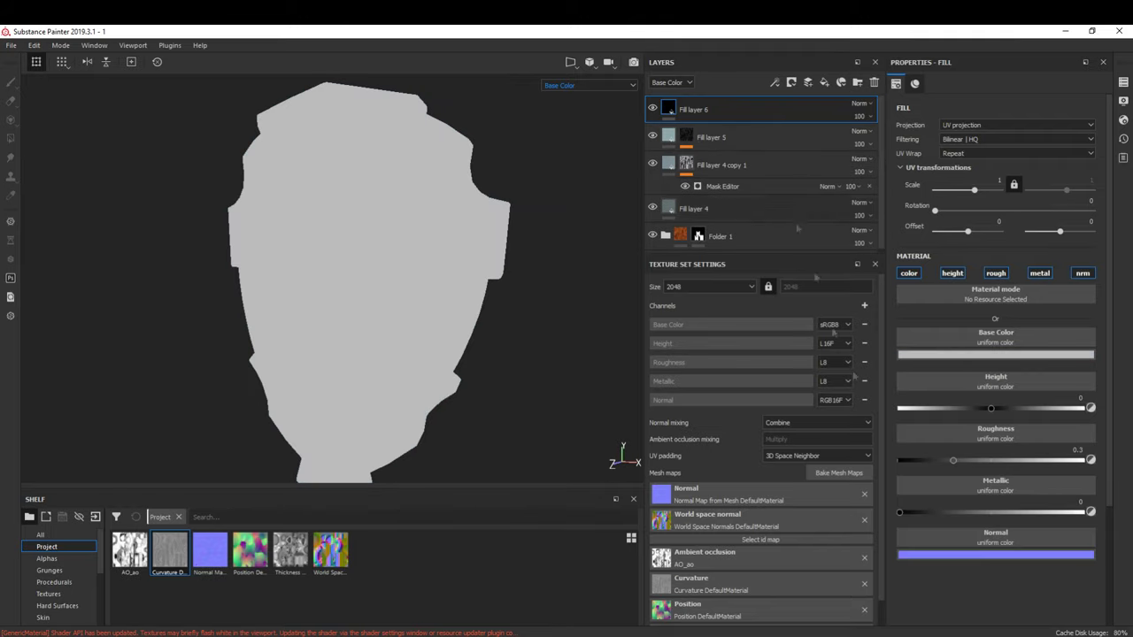
pyautogui.moveTo(1064, 416); pyautogui.dragTo(1019, 416)
pyautogui.press('m')
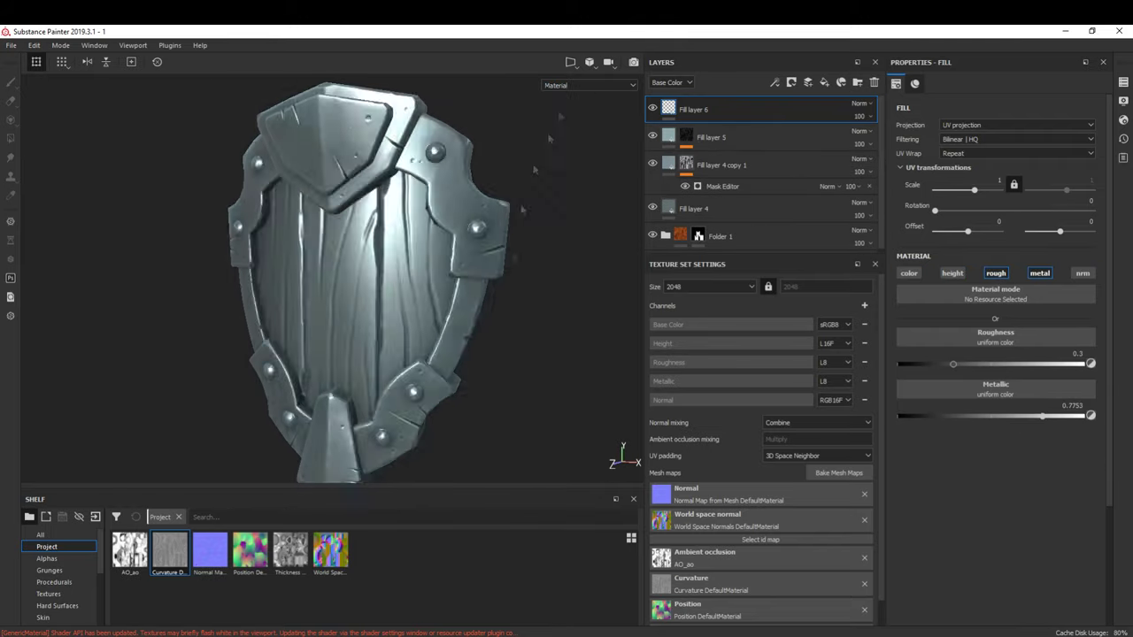
pyautogui.moveTo(953, 364); pyautogui.dragTo(1006, 370)
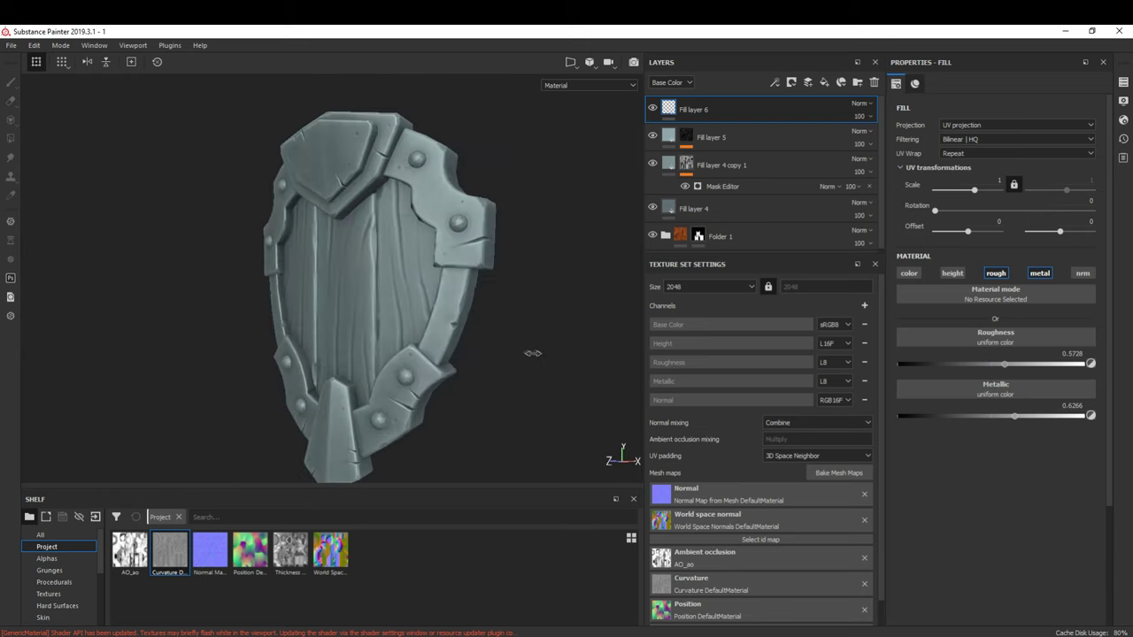
# Step: Add Fill layer 7 limited to the metallic and roughness channels
pyautogui.click(824, 82)
pyautogui.click(910, 273)
pyautogui.click(952, 273)
pyautogui.click(995, 274)
pyautogui.click(995, 274)
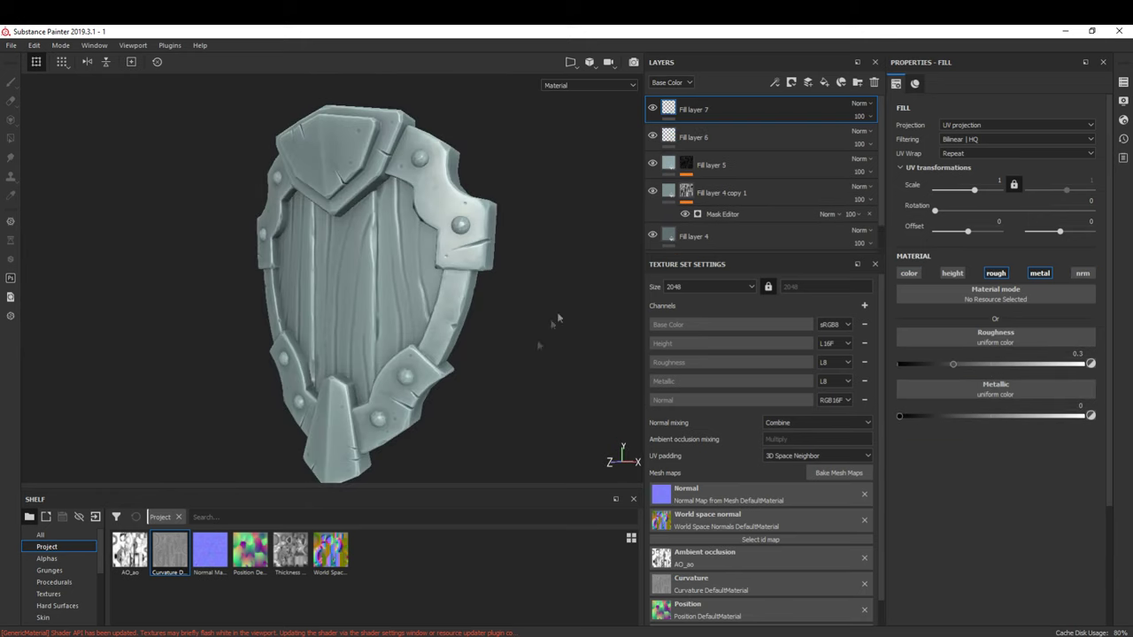
# Step: Mask Fill layer 7 by Curvature with tightened Levels, full metallic and roughness 0.4715
pyautogui.click(775, 83)
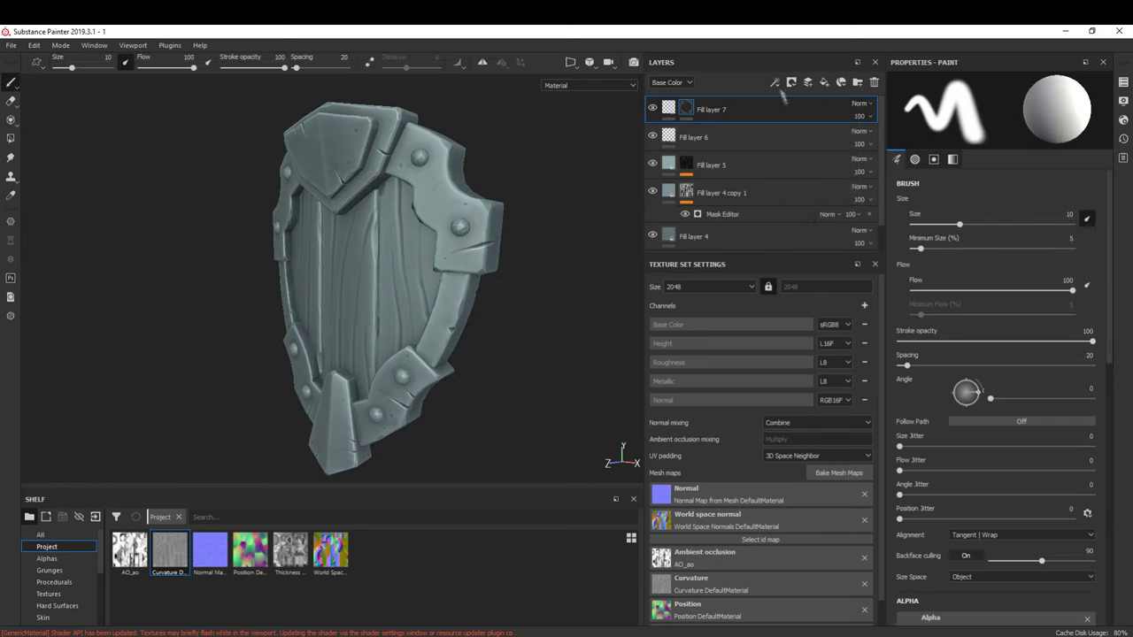
pyautogui.moveTo(972, 285); pyautogui.dragTo(974, 278)
pyautogui.click(775, 82)
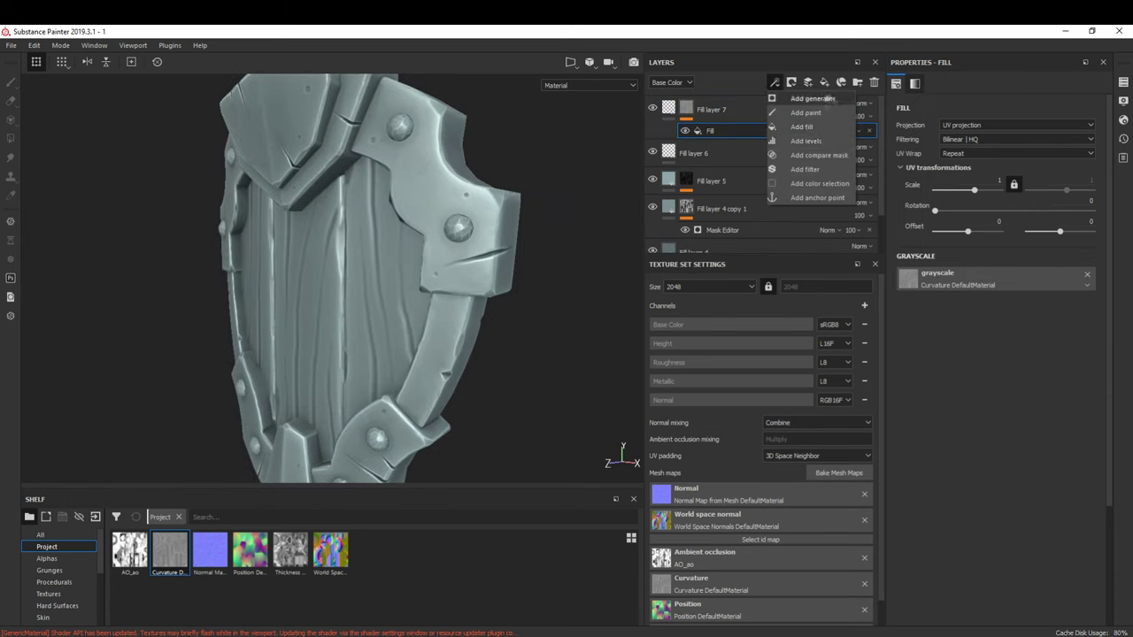
pyautogui.click(801, 133)
pyautogui.moveTo(1029, 118); pyautogui.dragTo(1020, 115)
pyautogui.click(708, 109)
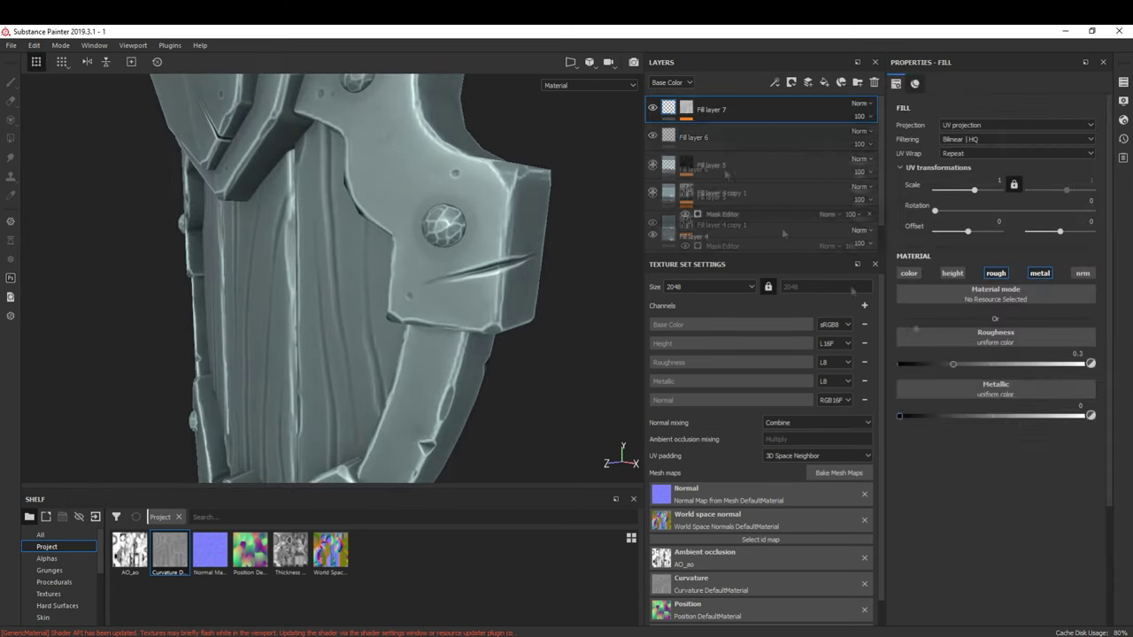
pyautogui.moveTo(992, 416); pyautogui.dragTo(1102, 420)
pyautogui.moveTo(991, 376); pyautogui.dragTo(985, 376)
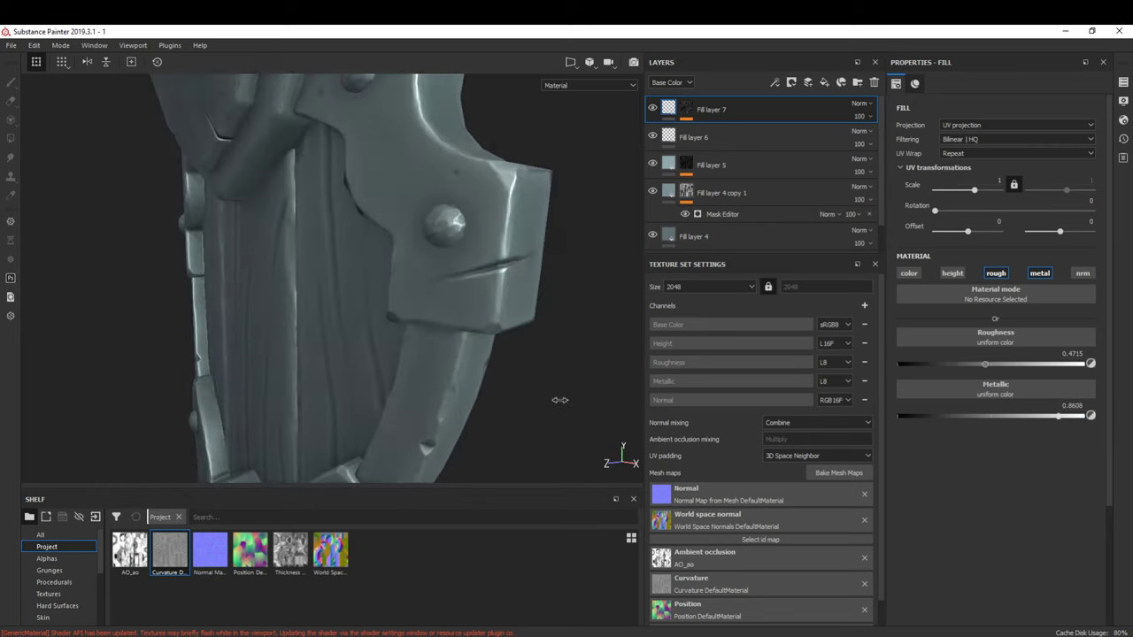
# Step: Fine-tune Fill layer 7 to metallic about 0.86 and roughness 0.35, checking the metal shine
pyautogui.press('f')
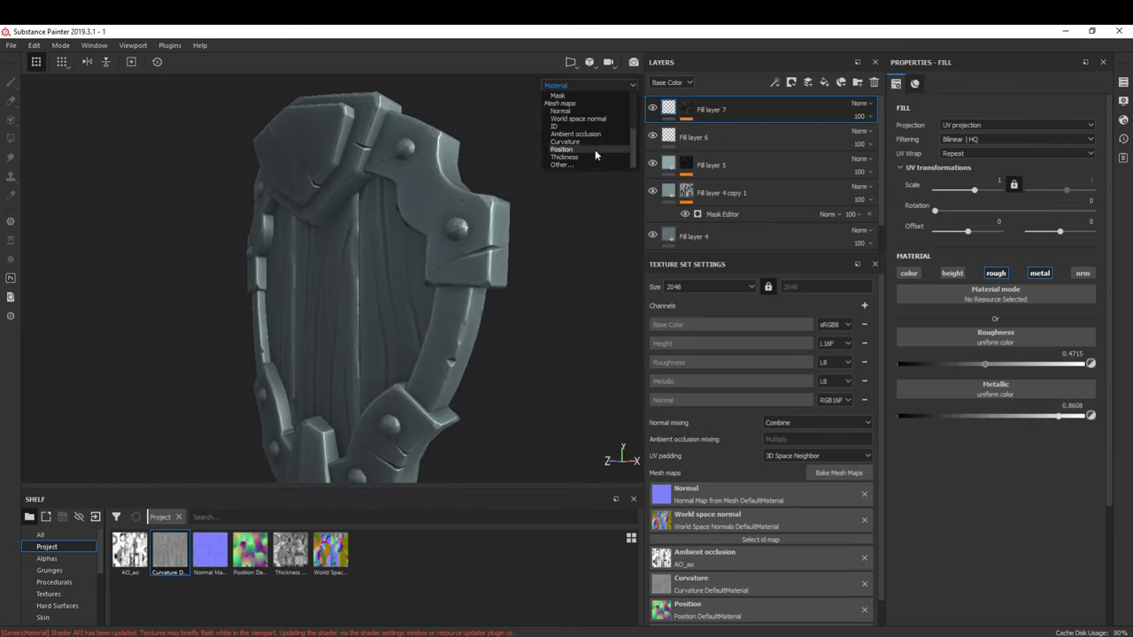
pyautogui.scroll(3, 595, 155)
pyautogui.click(566, 119)
pyautogui.moveTo(1048, 424); pyautogui.dragTo(1064, 430)
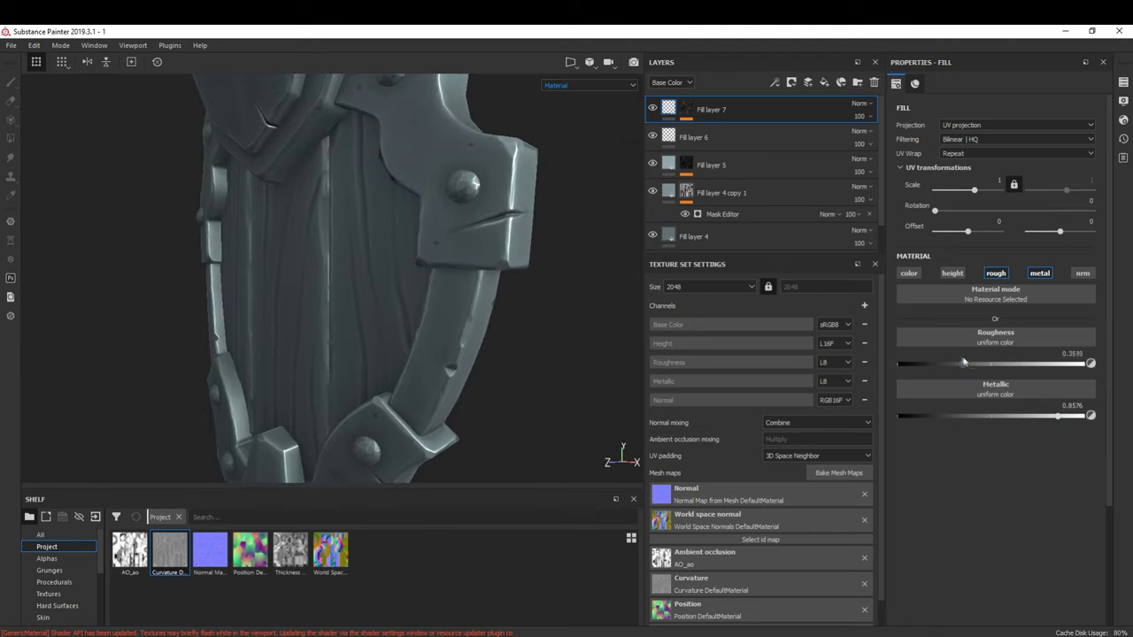
pyautogui.moveTo(964, 363); pyautogui.dragTo(963, 363)
pyautogui.keyDown('alt'); pyautogui.moveTo(518, 354); pyautogui.dragTo(607, 455); pyautogui.keyUp('alt')
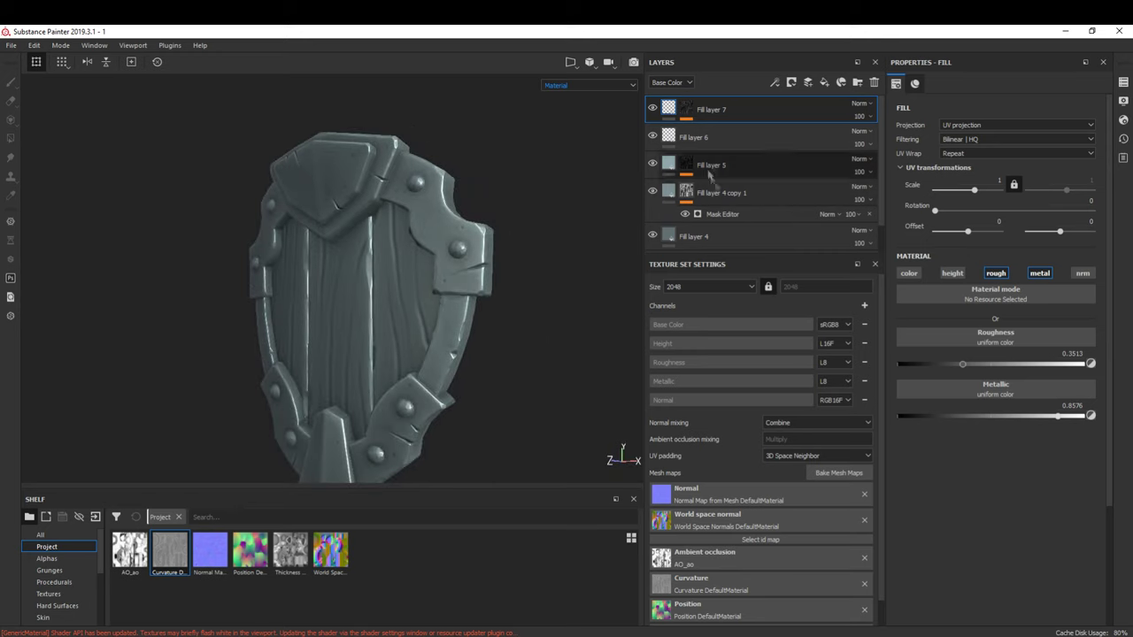
pyautogui.keyDown('alt'); pyautogui.moveTo(572, 320); pyautogui.dragTo(526, 301); pyautogui.keyUp('alt')
# Step: Add Fill layer 8 above Fill layer 5 with Grunge Charcoal as its base colour
pyautogui.click(791, 82)
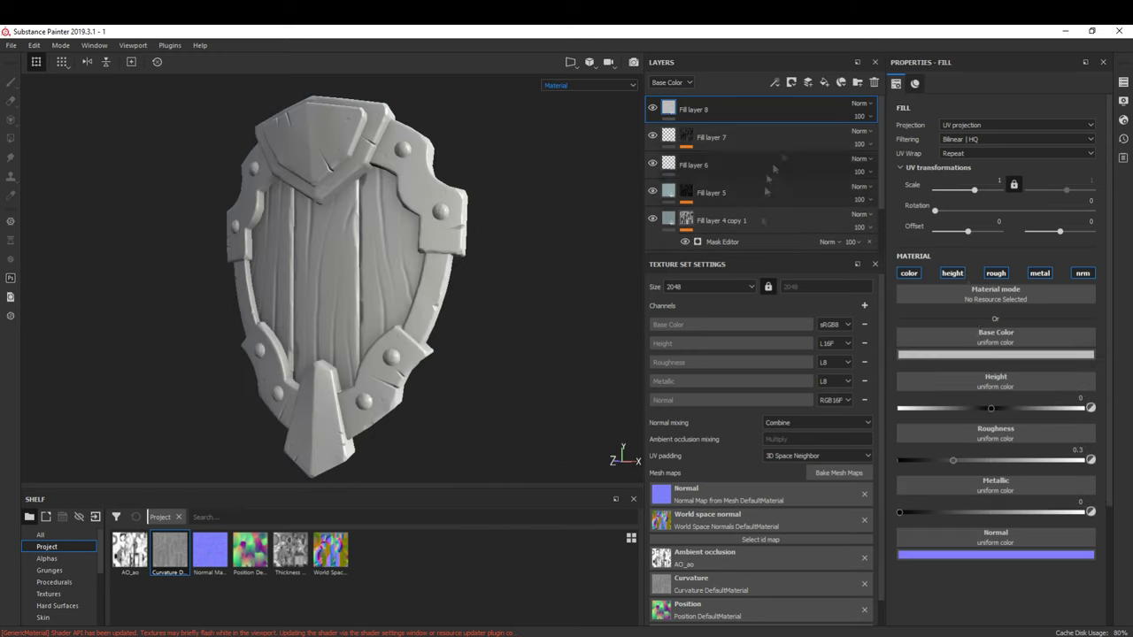
pyautogui.doubleClick(758, 111)
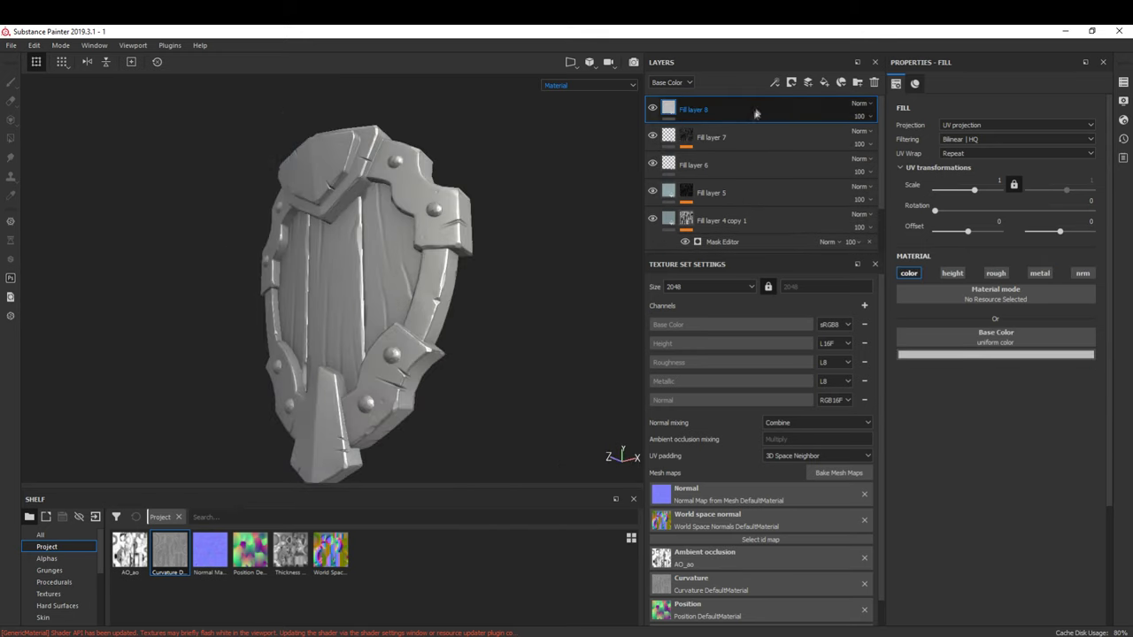
pyautogui.moveTo(759, 112); pyautogui.dragTo(740, 185)
pyautogui.click(998, 341)
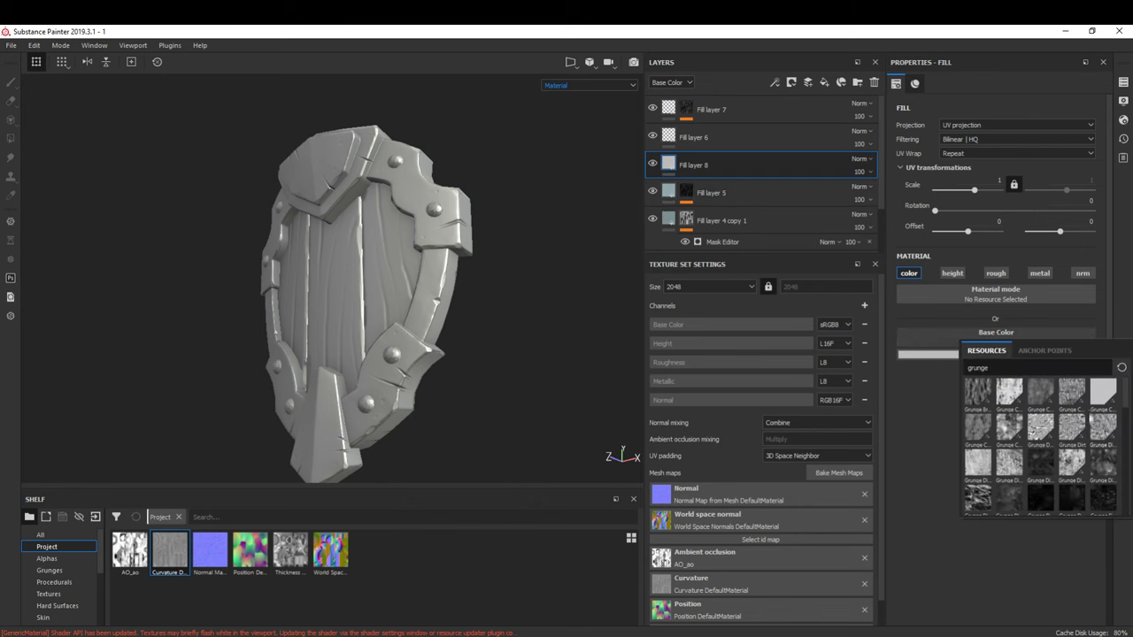
pyautogui.click(1006, 394)
# Step: Blend the grunge layer with Multiply at 32 opacity using tri-planar projection
pyautogui.click(871, 159)
pyautogui.click(864, 216)
pyautogui.moveTo(867, 173); pyautogui.dragTo(871, 207)
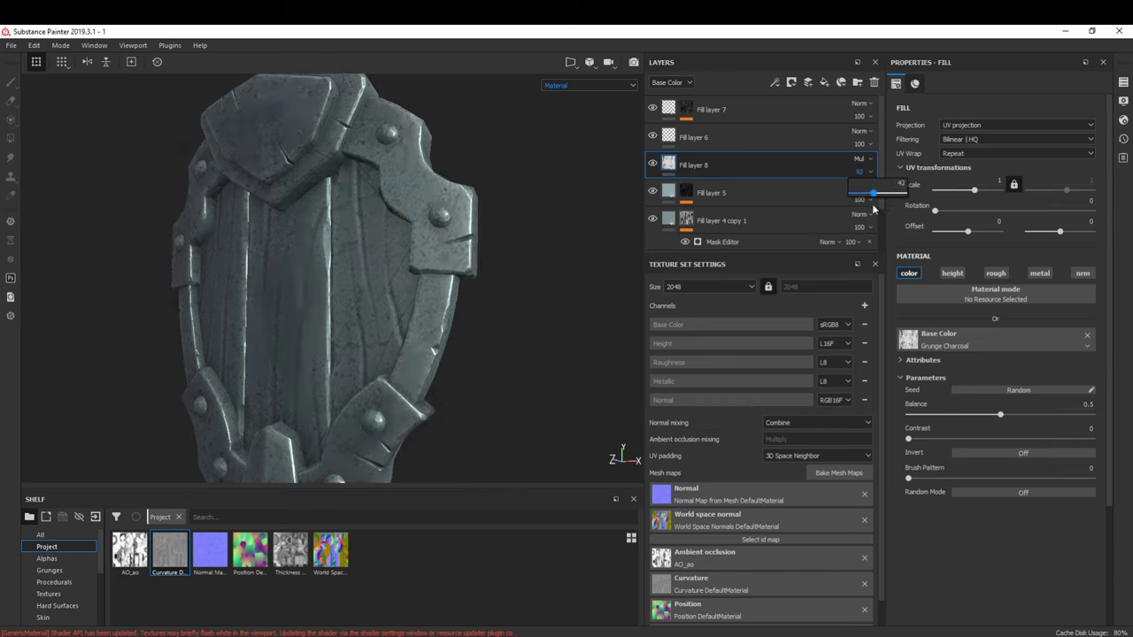
pyautogui.click(1016, 125)
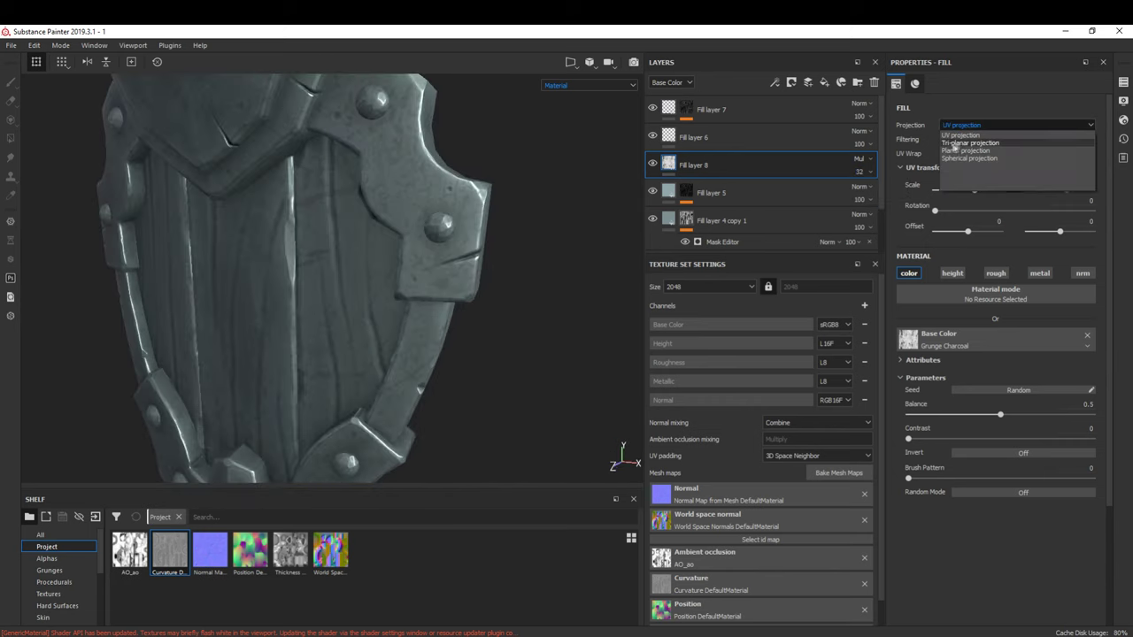
pyautogui.click(974, 134)
# Step: Move a metal layer higher in the layer stack
pyautogui.click(708, 110)
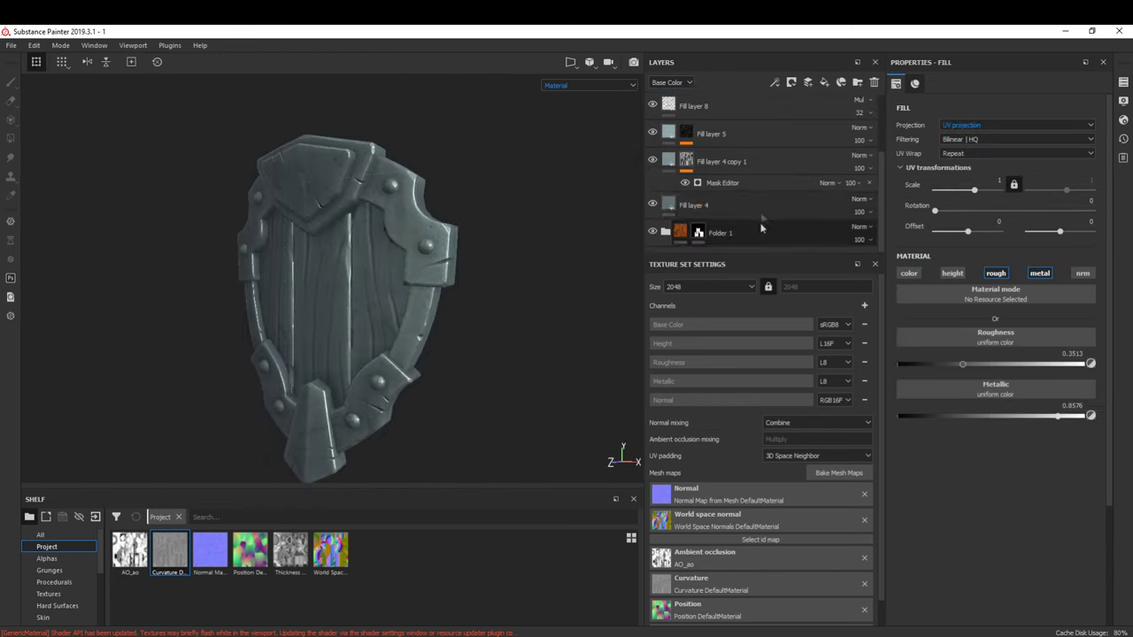
pyautogui.moveTo(708, 165); pyautogui.dragTo(755, 110)
pyautogui.rightClick(755, 111)
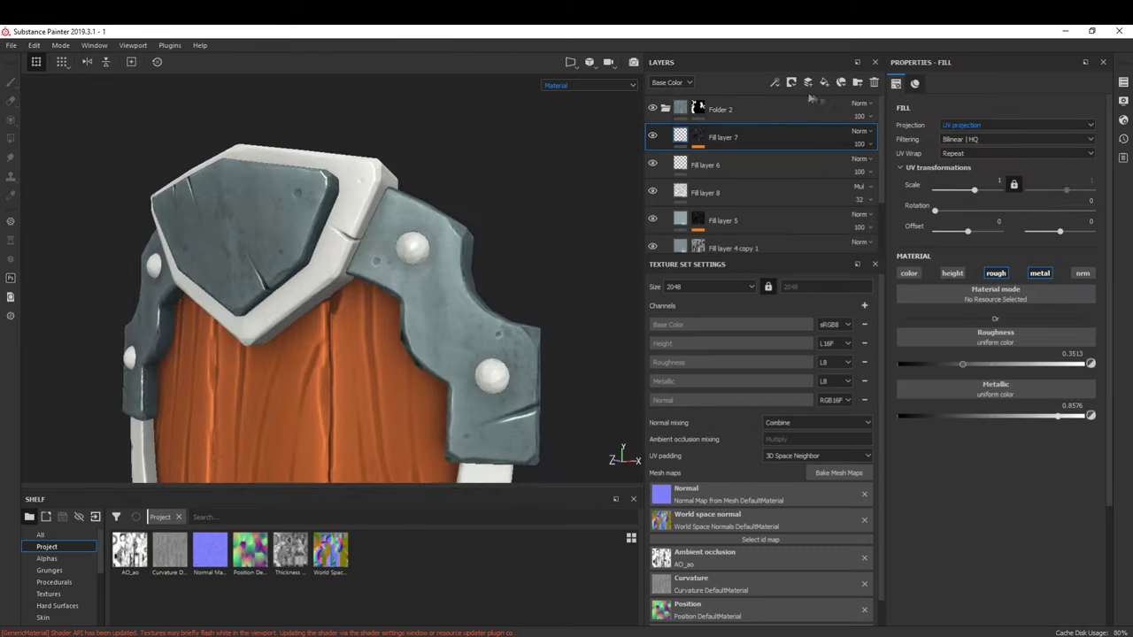
# Step: Add a generator to Fill layer 9's mask and make it a colour-only dark teal fill
pyautogui.click(775, 83)
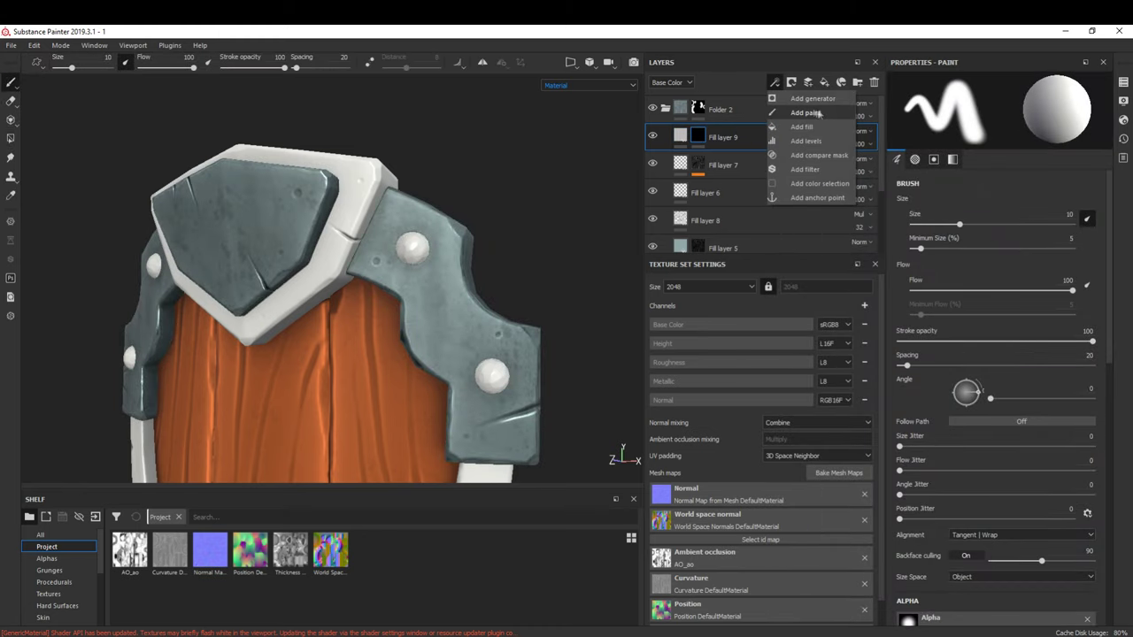
pyautogui.click(813, 99)
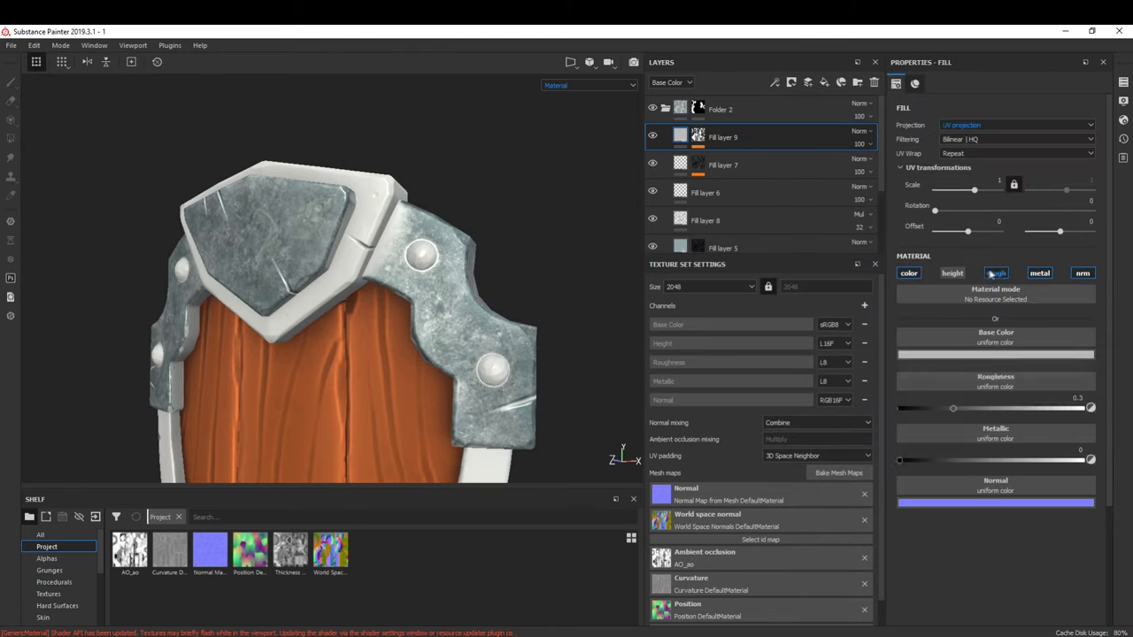
pyautogui.click(995, 272)
pyautogui.click(983, 355)
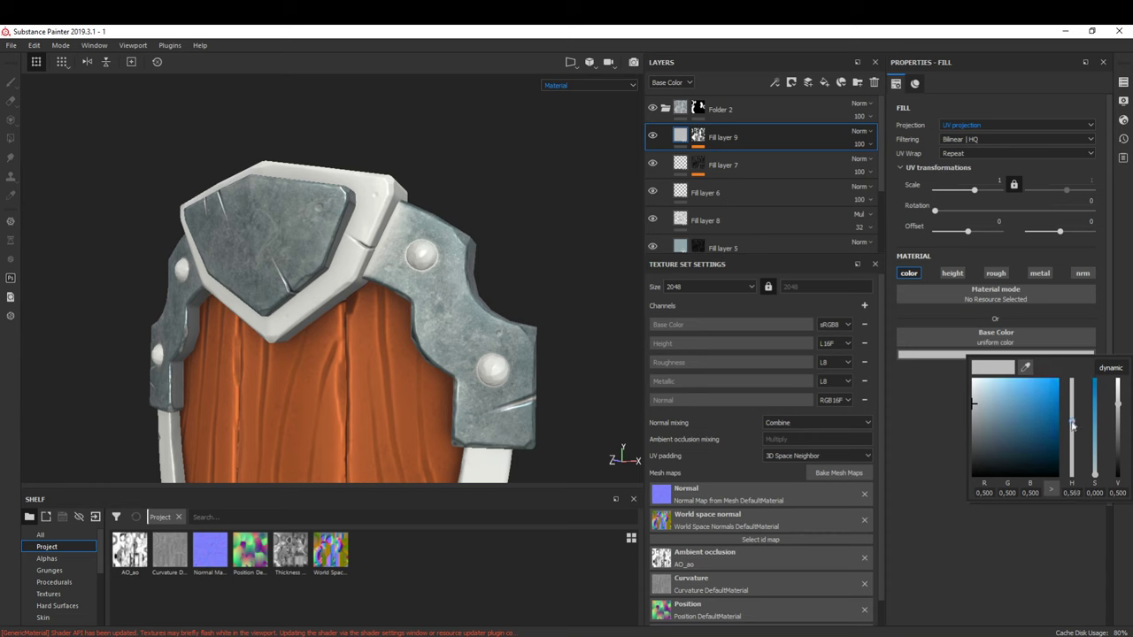
pyautogui.click(999, 455)
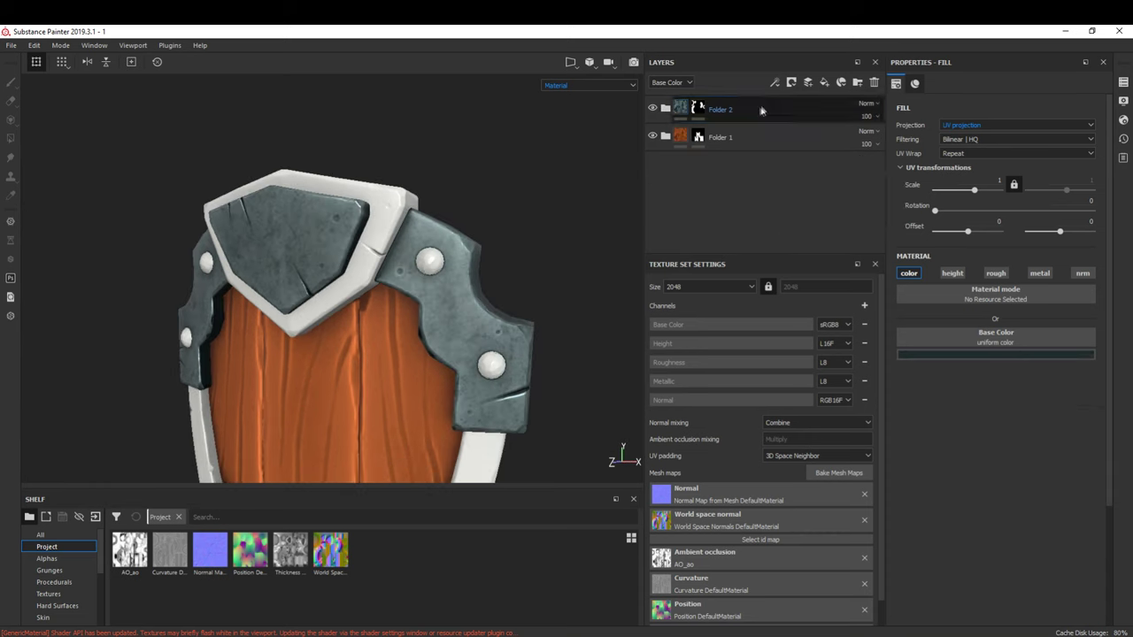
pyautogui.rightClick(699, 106)
# Step: Clear the duplicated folder's mask and polygon-fill the lower rim and bottom spike into it
pyautogui.click(742, 216)
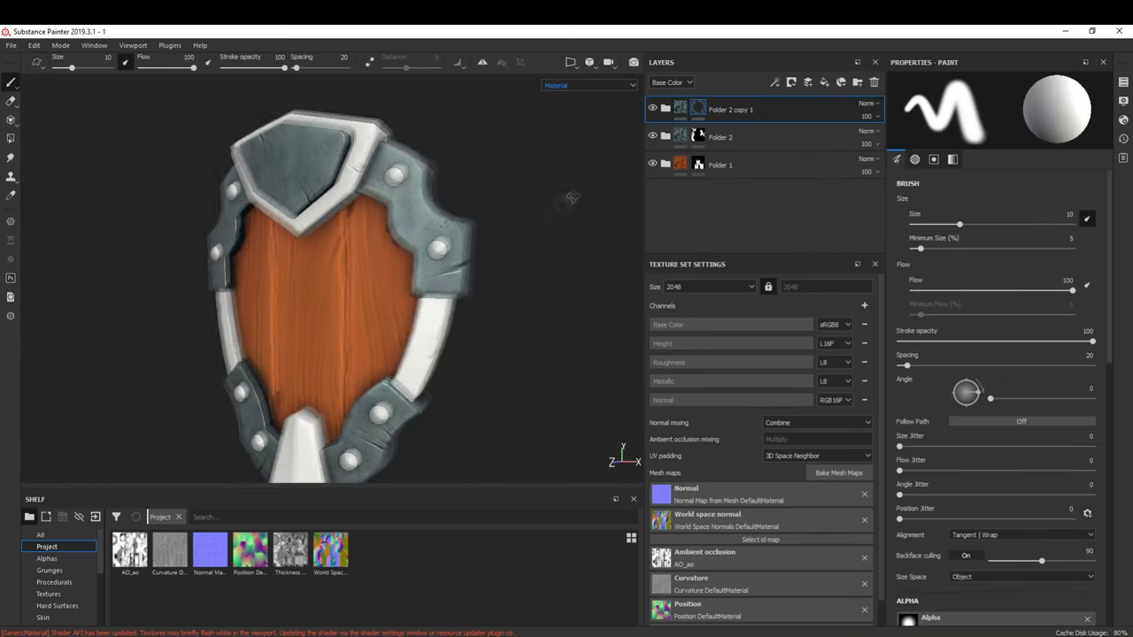
pyautogui.press('4')
pyautogui.scroll(5, 200, 313)
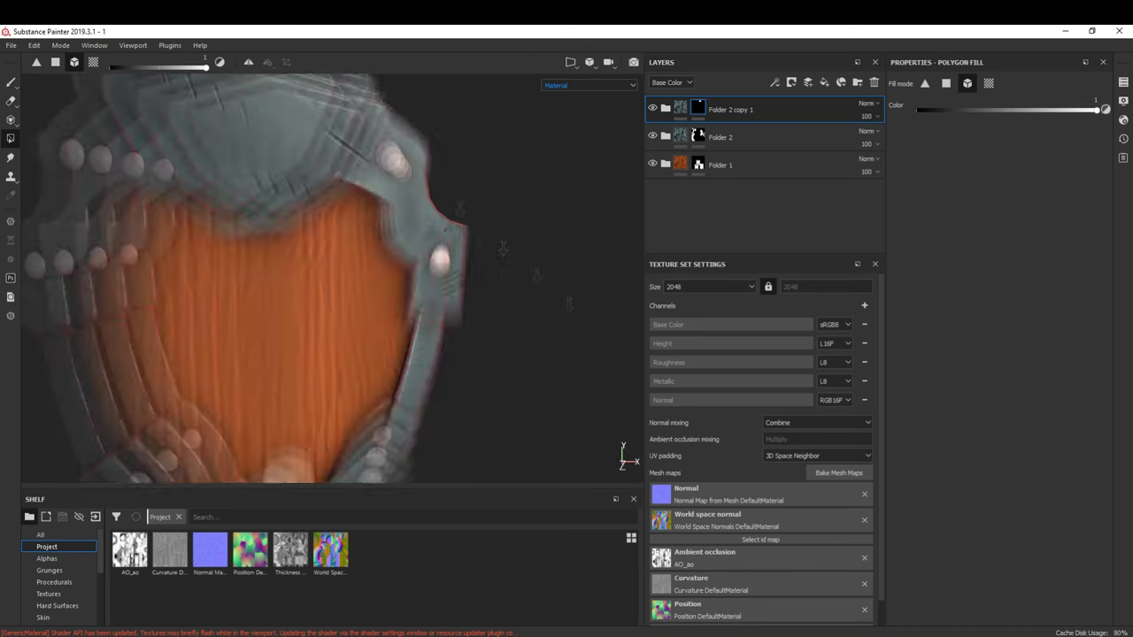
pyautogui.keyDown('alt'); pyautogui.moveTo(381, 496); pyautogui.dragTo(391, 363, button='middle'); pyautogui.keyUp('alt')
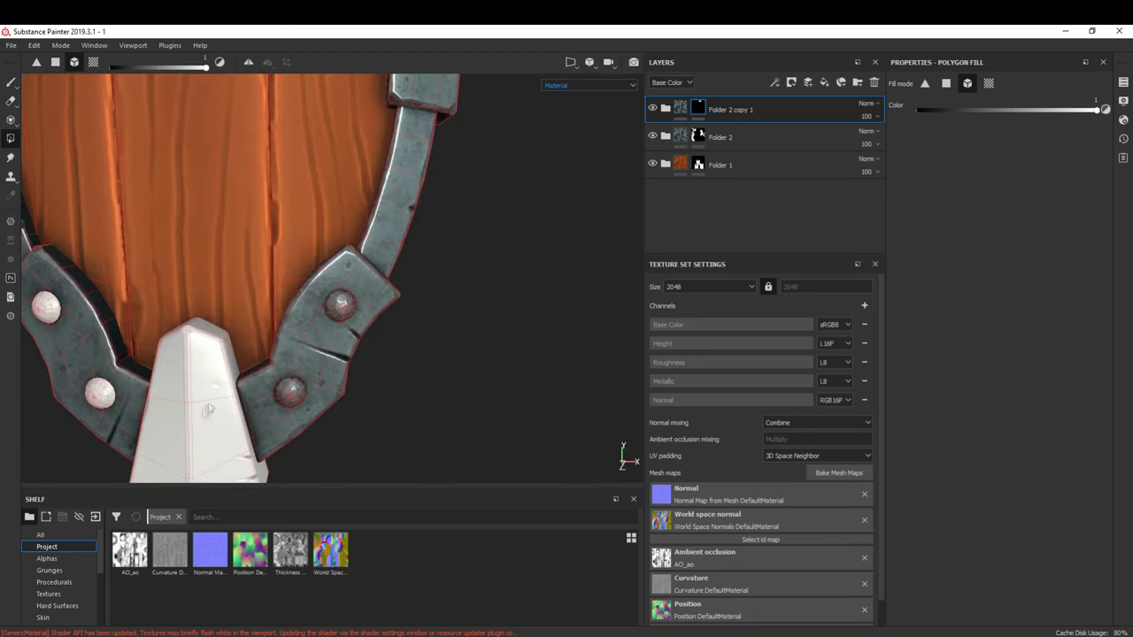
pyautogui.moveTo(208, 409)
pyautogui.keyDown('alt'); pyautogui.mouseDown()
pyautogui.moveTo(257, 244)
pyautogui.moveTo(258, 335)
pyautogui.mouseUp(); pyautogui.keyUp('alt')
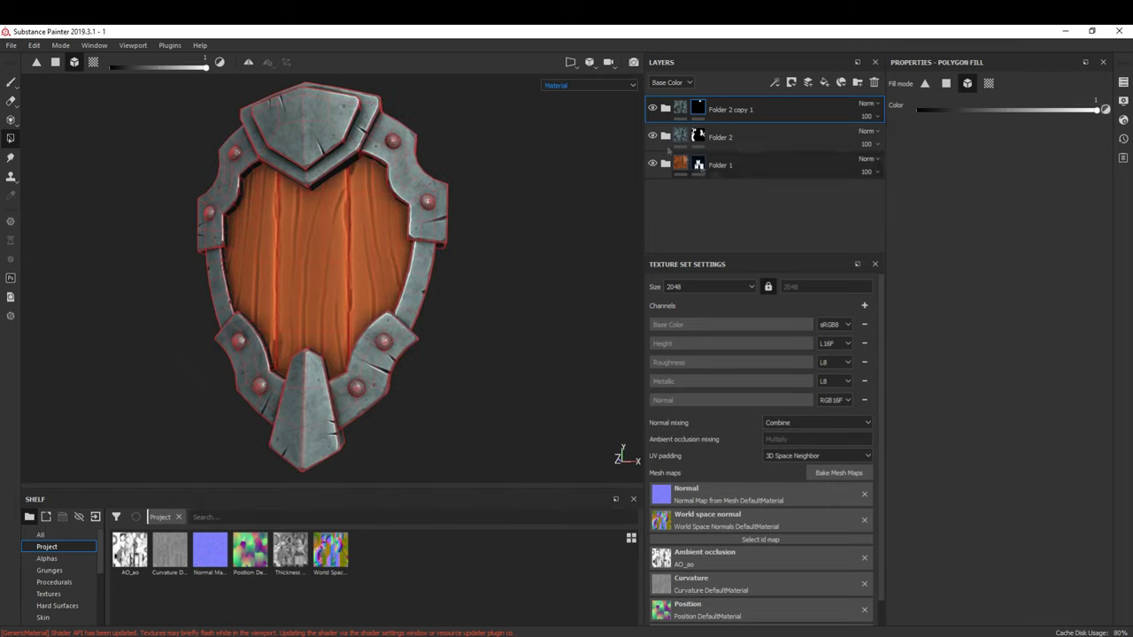
# Step: Darken the metal base colour of Fill layer 4 in the duplicated folder
pyautogui.click(706, 177)
pyautogui.click(995, 355)
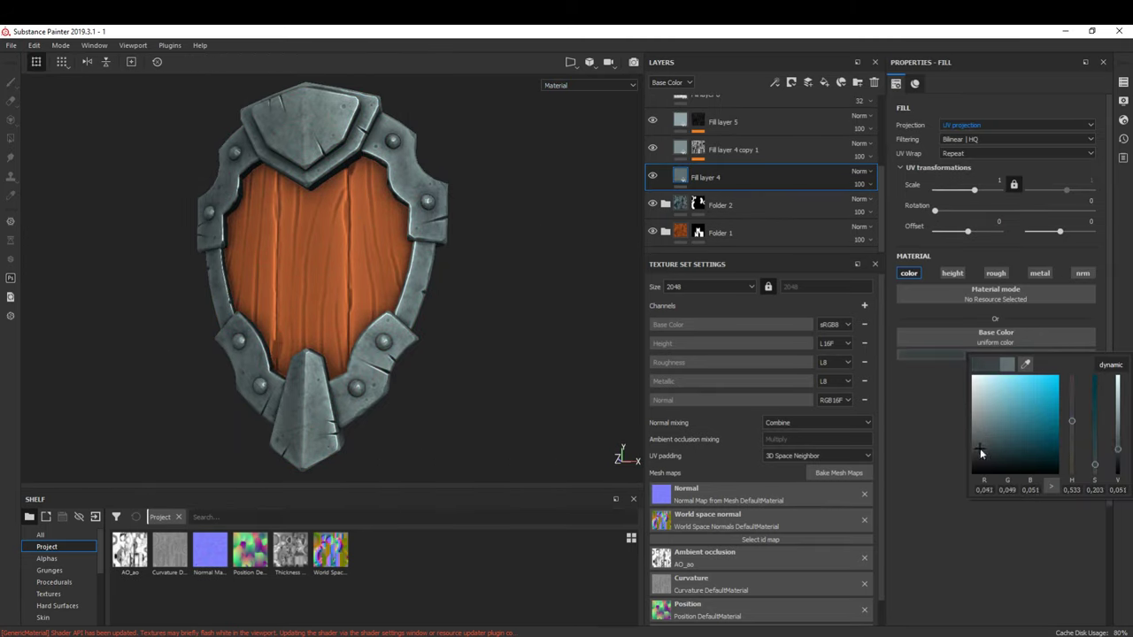
pyautogui.moveTo(979, 457); pyautogui.dragTo(979, 450)
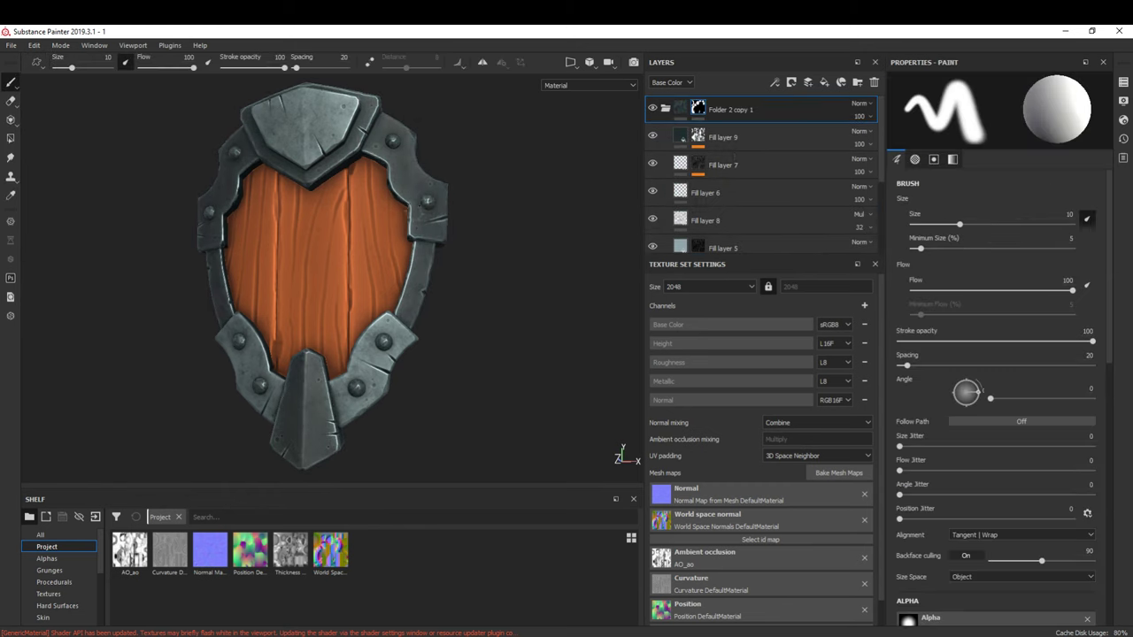
pyautogui.keyDown('alt'); pyautogui.moveTo(410, 170); pyautogui.dragTo(481, 314); pyautogui.keyUp('alt')
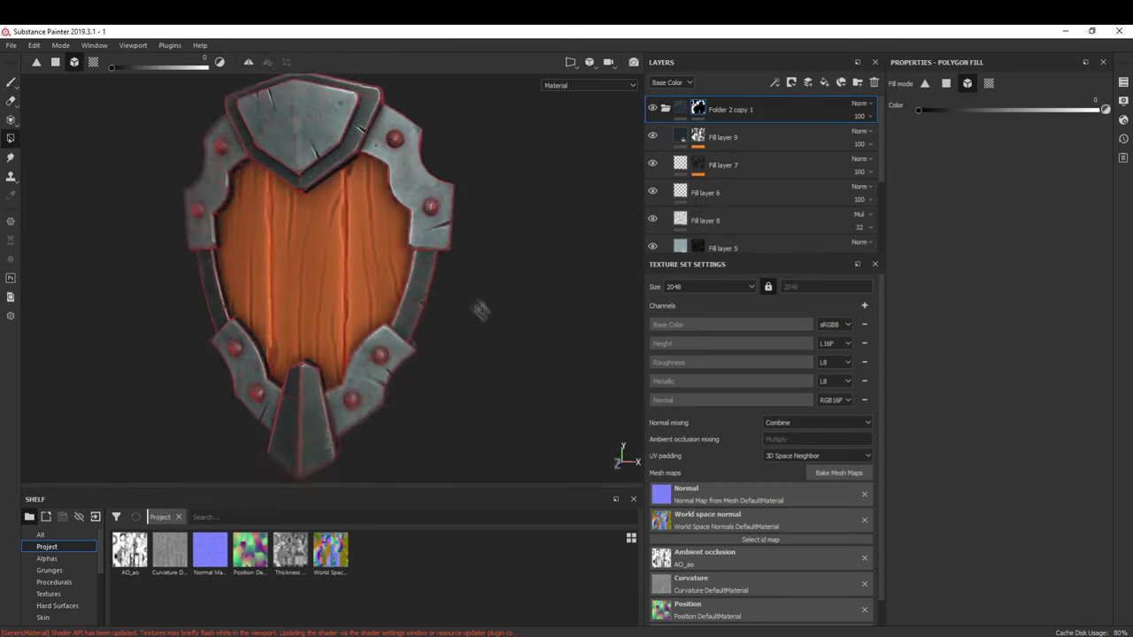
pyautogui.press('1')
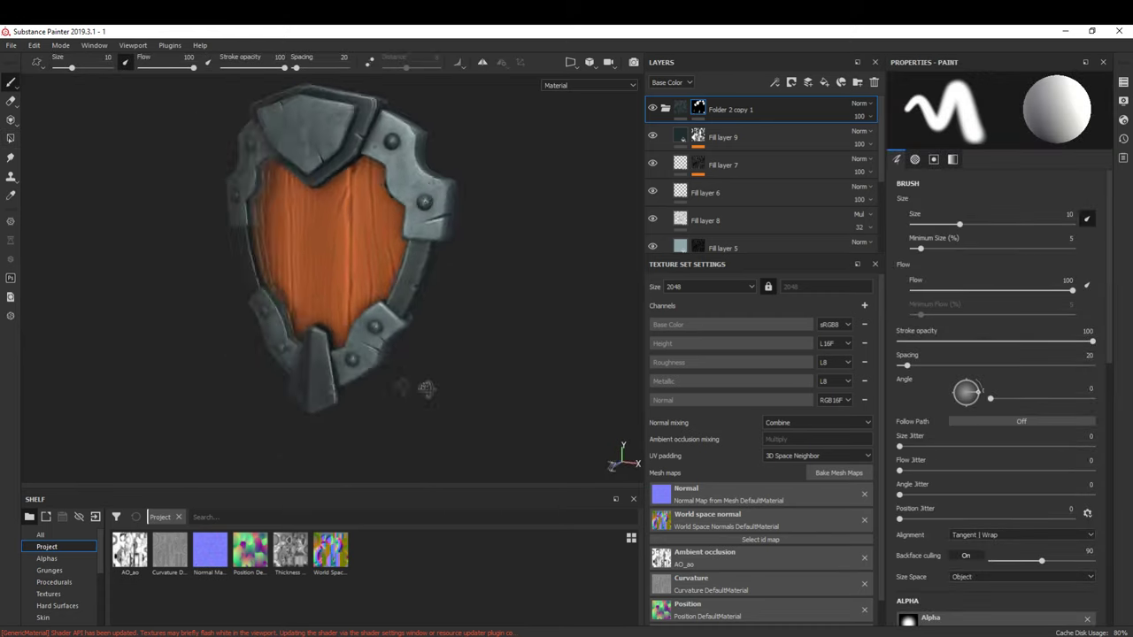
pyautogui.moveTo(984, 408); pyautogui.dragTo(985, 431)
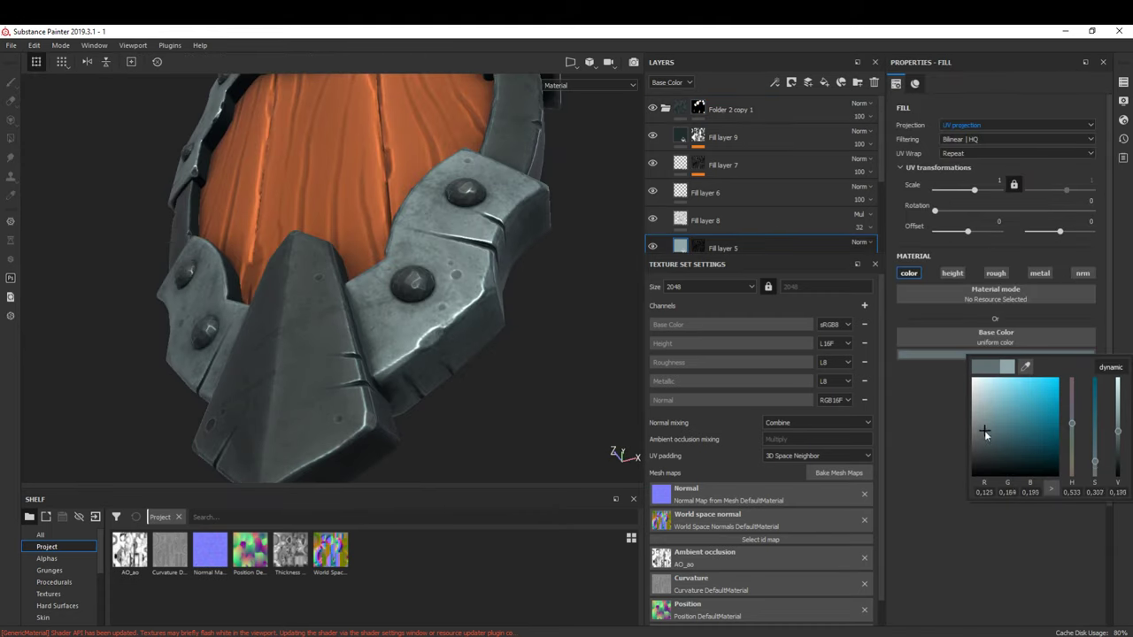
# Step: On the Grunge Charcoal layer, turn off Random Mode and set the grunge balance to 0.72
pyautogui.click(705, 221)
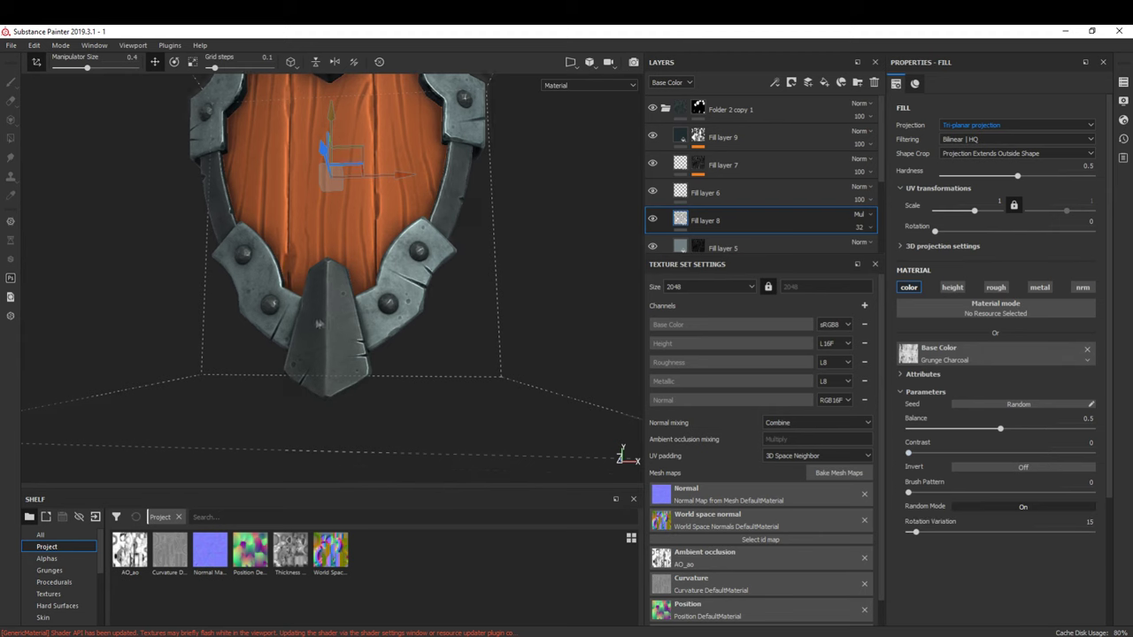
pyautogui.scroll(3, 319, 324)
pyautogui.scroll(1, 730, 199)
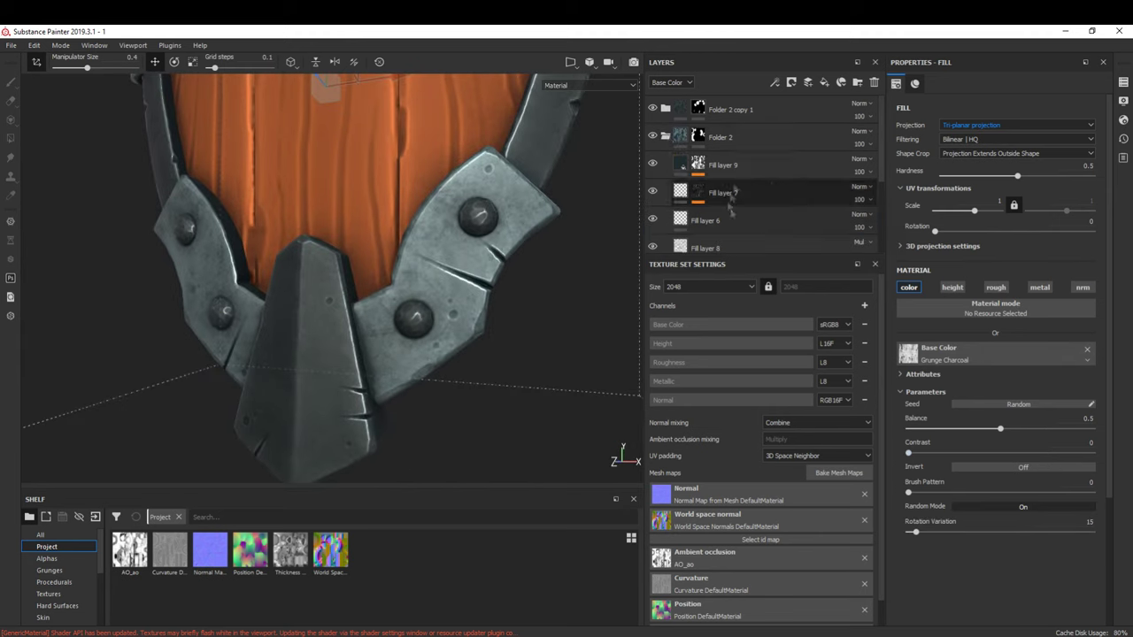
pyautogui.scroll(-3, 753, 190)
pyautogui.click(773, 181)
pyautogui.keyDown('alt'); pyautogui.moveTo(576, 232); pyautogui.dragTo(497, 271); pyautogui.keyUp('alt')
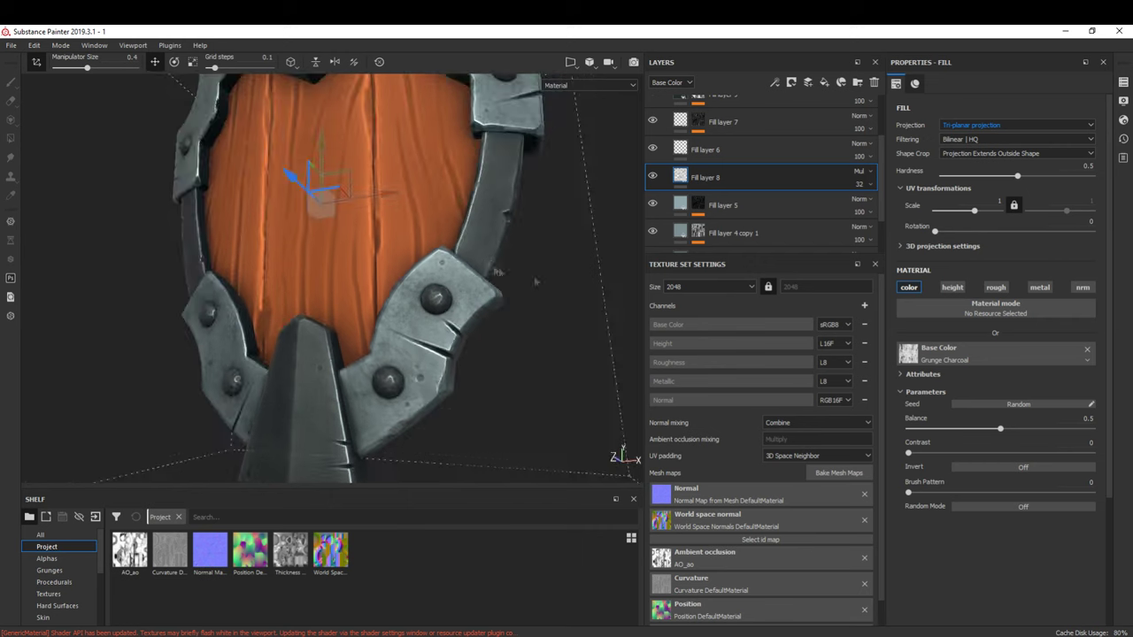
pyautogui.moveTo(867, 208); pyautogui.dragTo(840, 206)
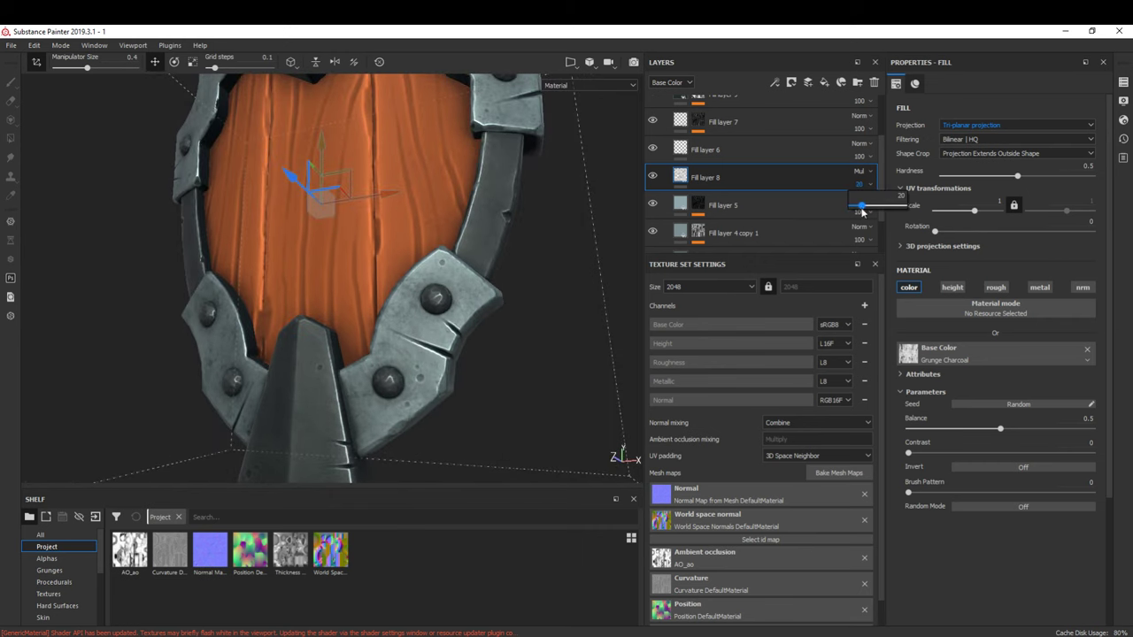
pyautogui.keyDown('alt'); pyautogui.moveTo(398, 354); pyautogui.dragTo(398, 257, button='middle'); pyautogui.keyUp('alt')
pyautogui.scroll(2, 685, 222)
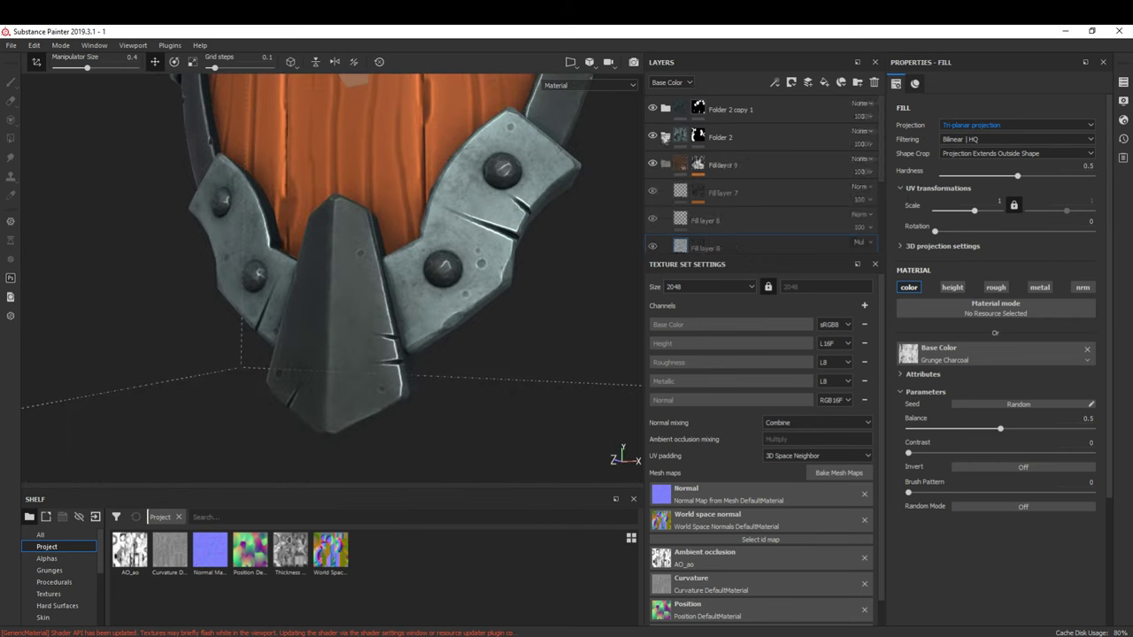
pyautogui.click(685, 222)
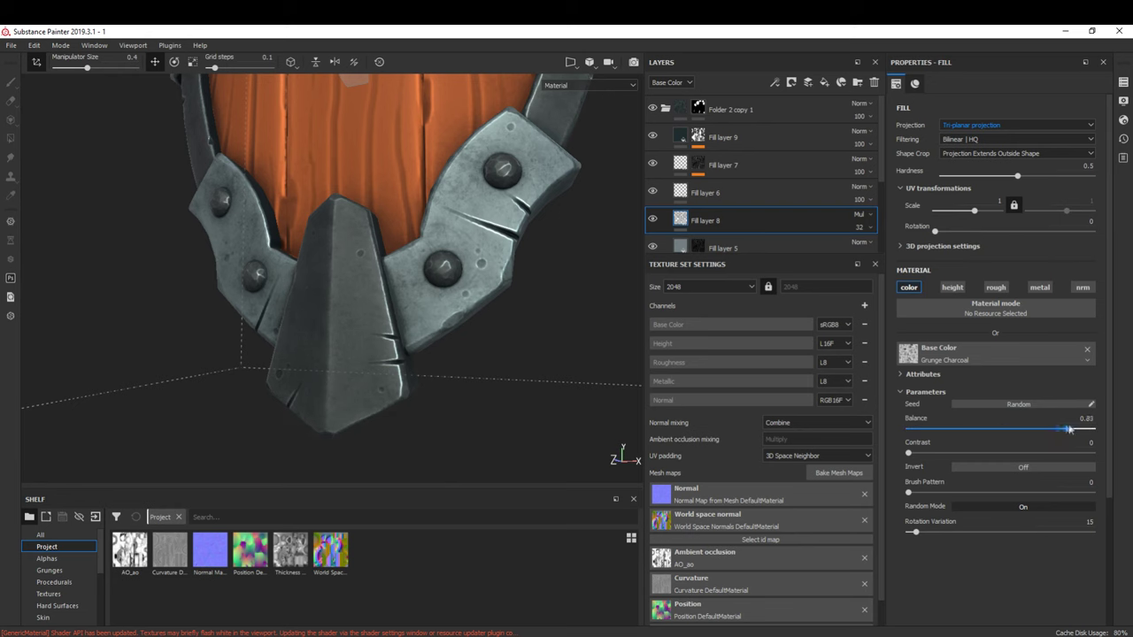
pyautogui.scroll(-5, 486, 365)
pyautogui.keyDown('alt'); pyautogui.moveTo(478, 292); pyautogui.dragTo(472, 344); pyautogui.keyUp('alt')
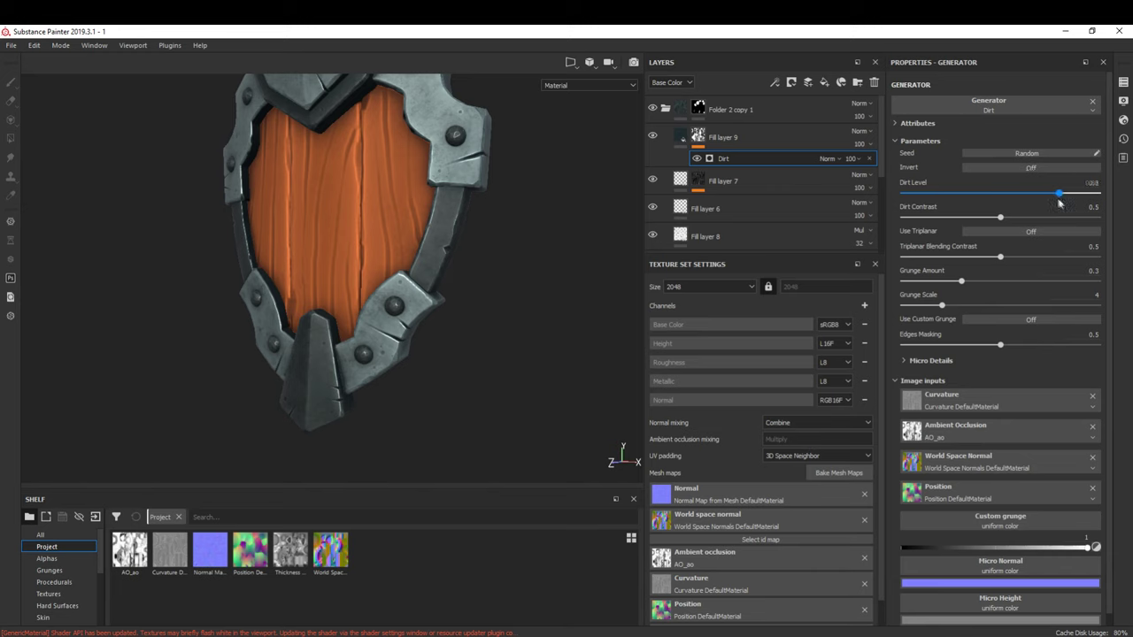
# Step: Collapse the duplicated metal folder and open Fill layer 4's base colour picker to lighten the trim
pyautogui.click(667, 109)
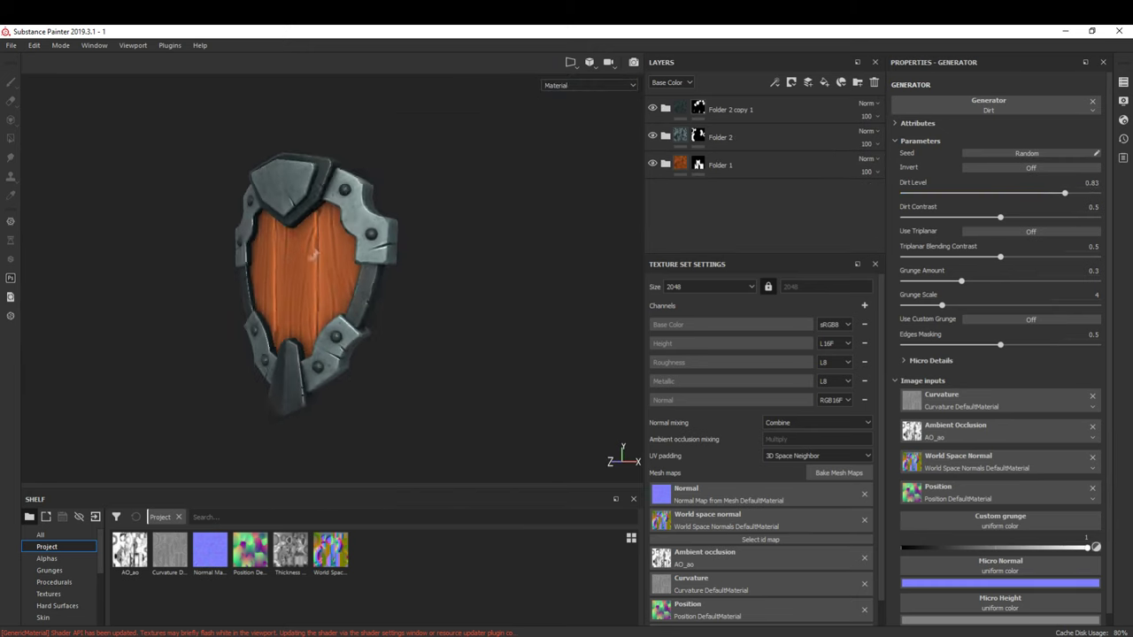
pyautogui.click(995, 355)
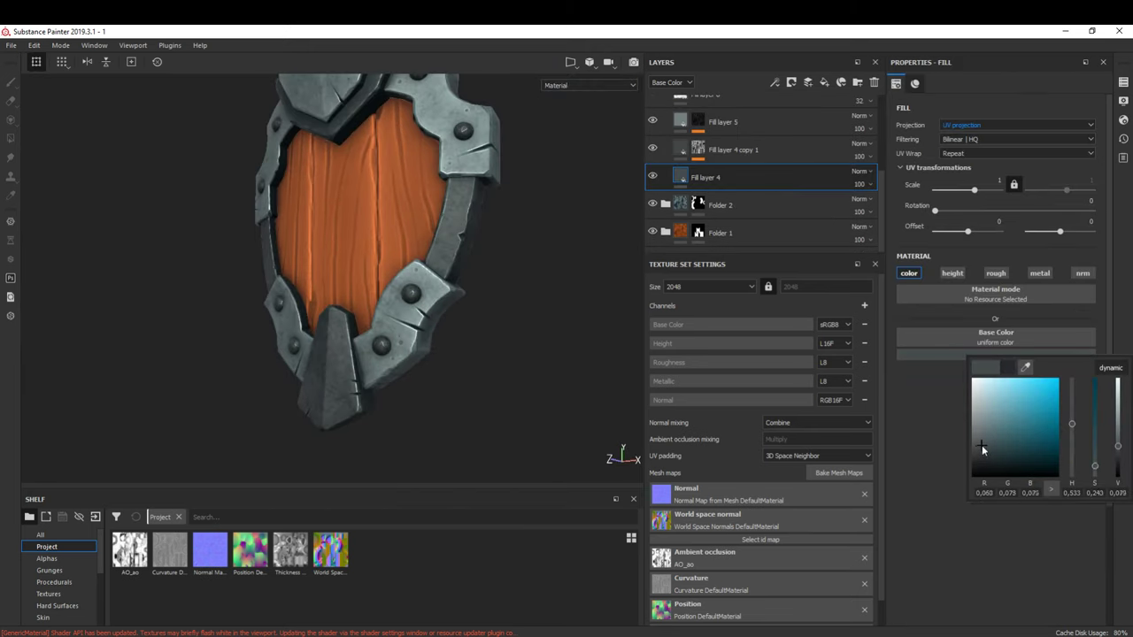